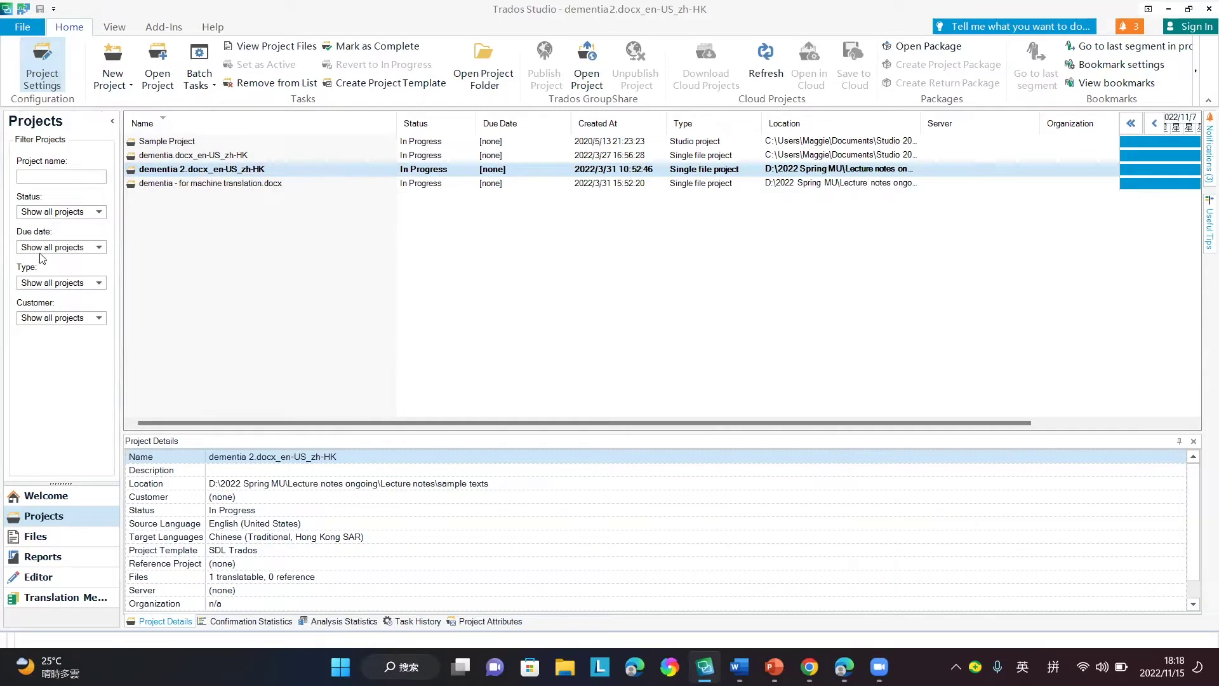
# Step: Load "testing file workshop source text.docx" from the 11-15 Introduction to Trados Studio 6 pm to 7 pm workshop folder for translation as a single document
pyautogui.click(39, 498)
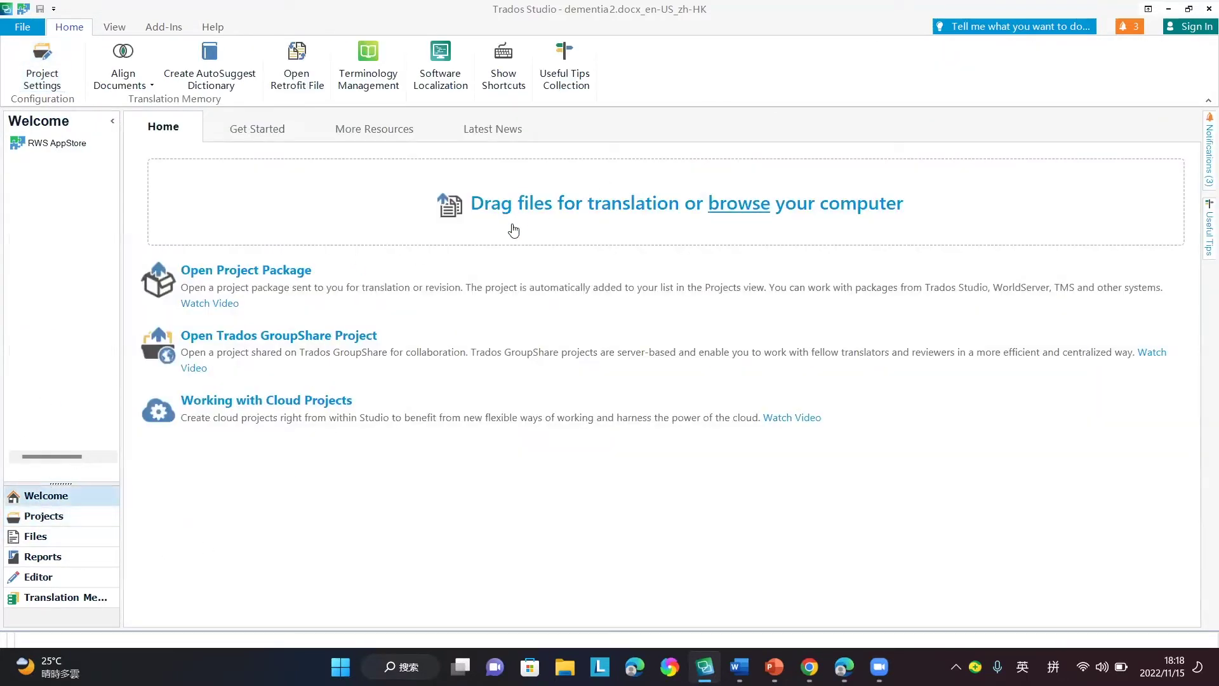
pyautogui.click(722, 213)
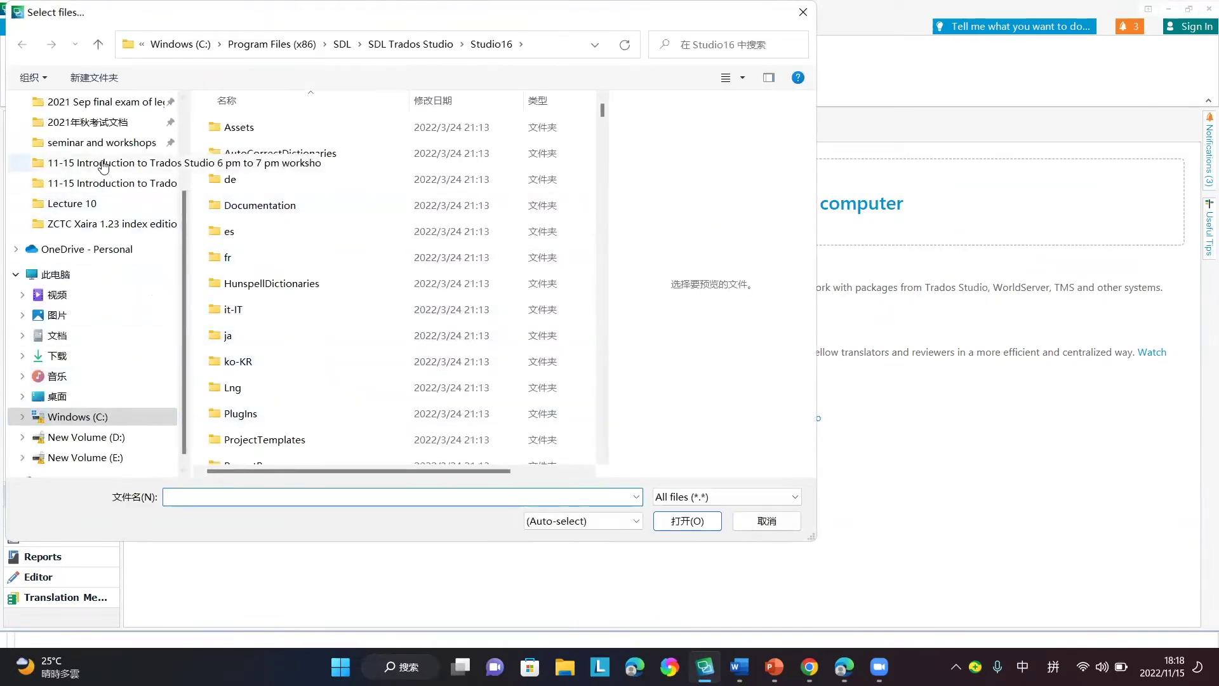
pyautogui.click(103, 144)
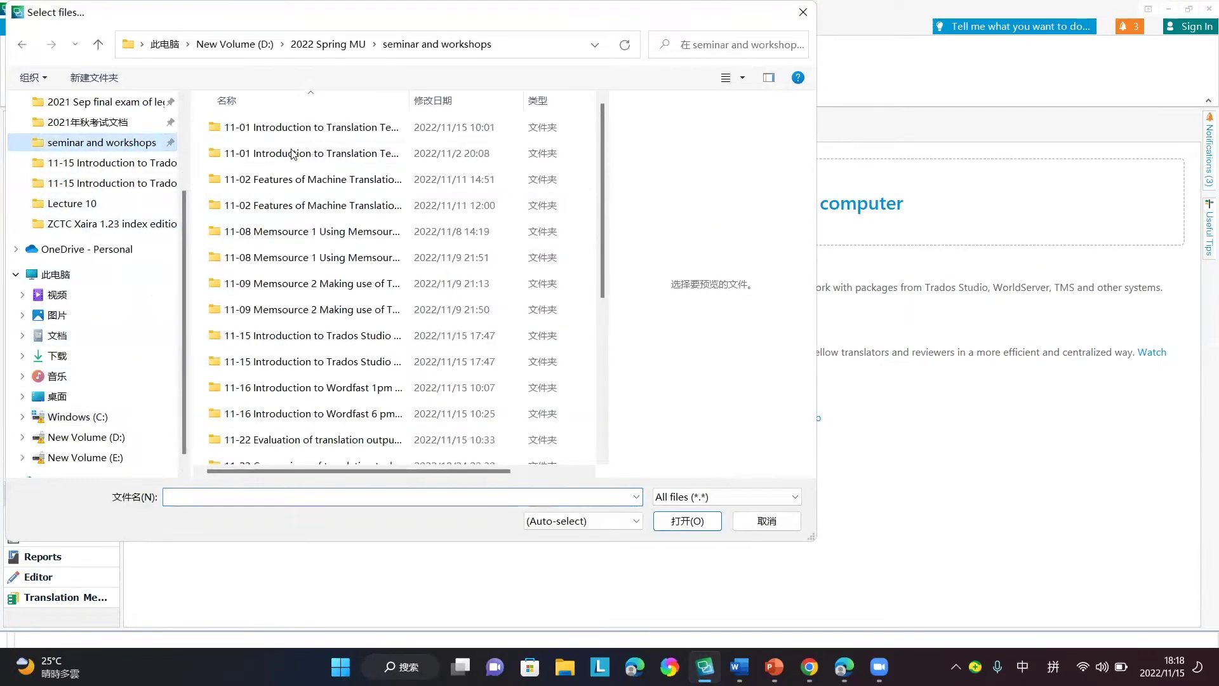
pyautogui.doubleClick(309, 363)
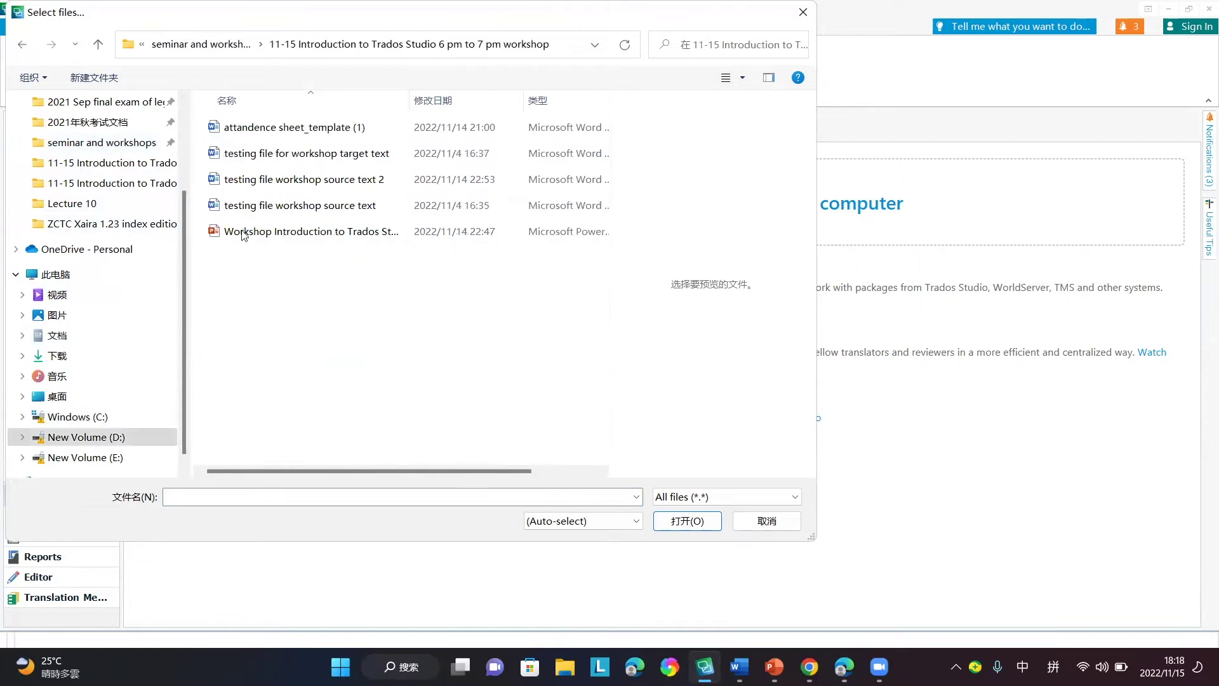
pyautogui.doubleClick(301, 205)
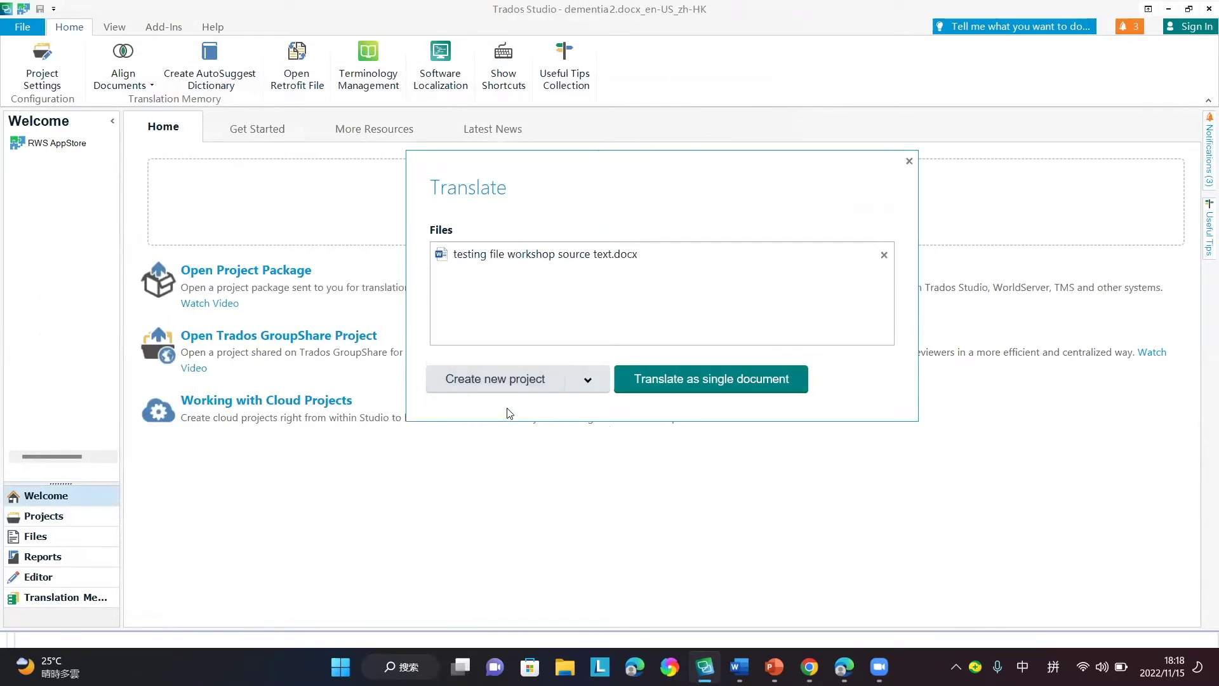
pyautogui.click(661, 385)
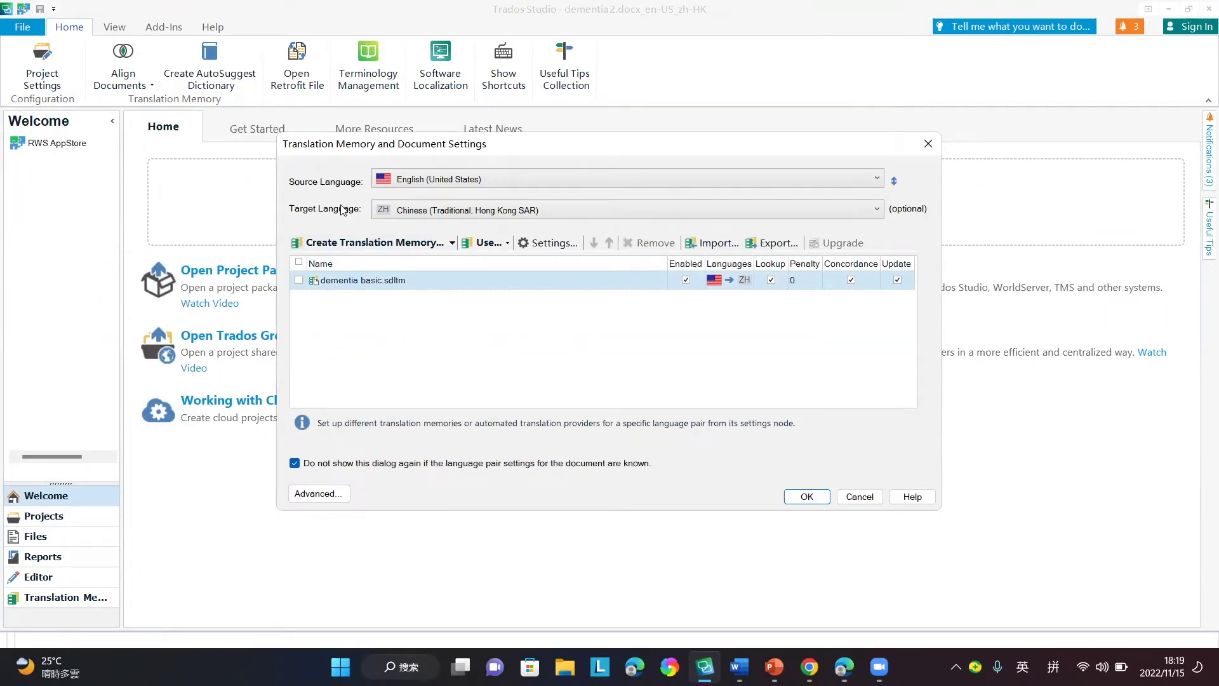
# Step: Create a translation memory named "testing file for workshop" with the default fields and language resources
pyautogui.click(363, 244)
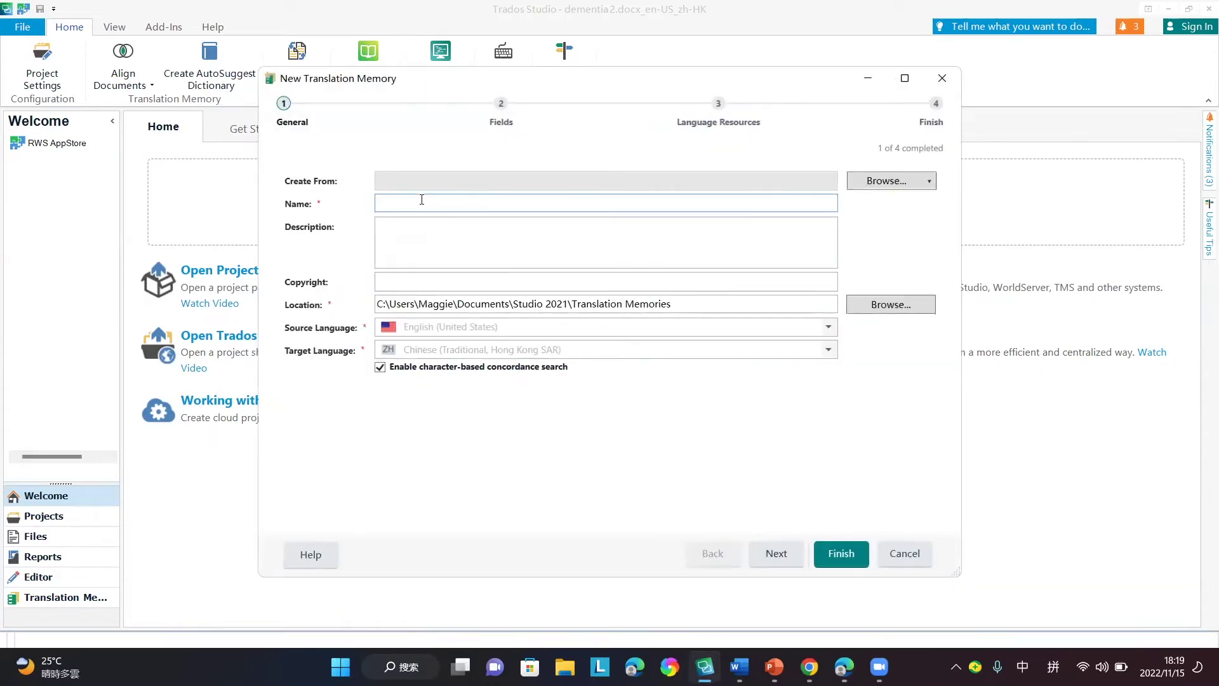
pyautogui.write('testing file for worksh')
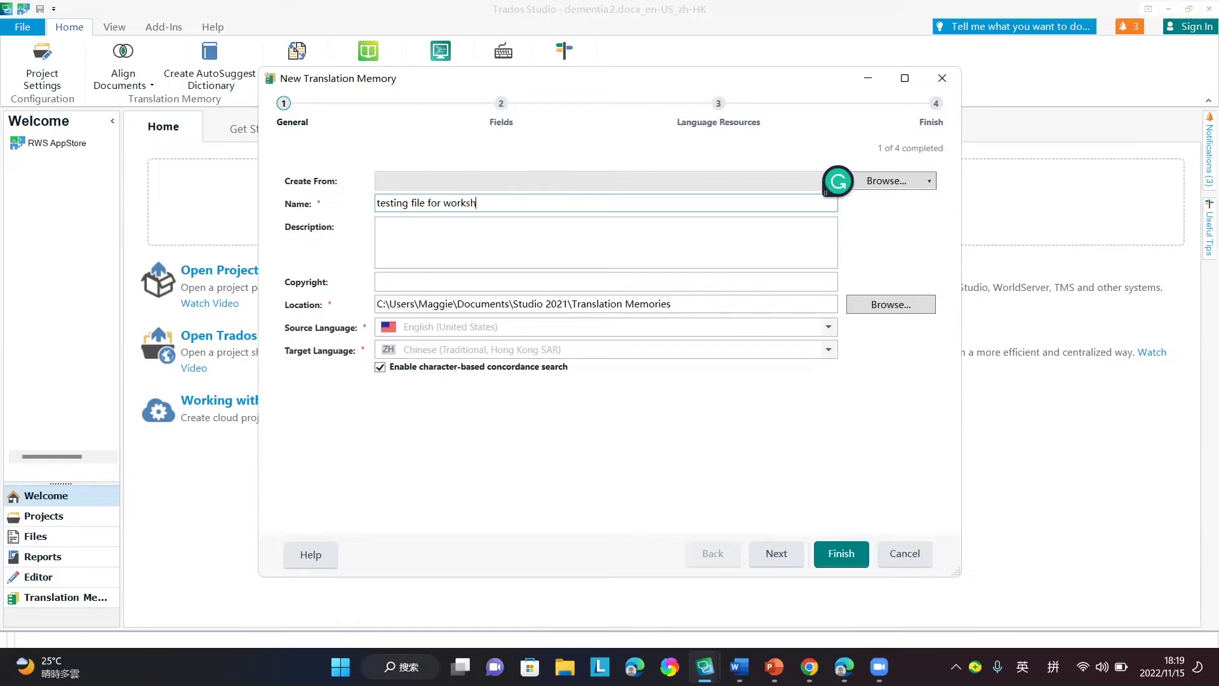
pyautogui.write('op')
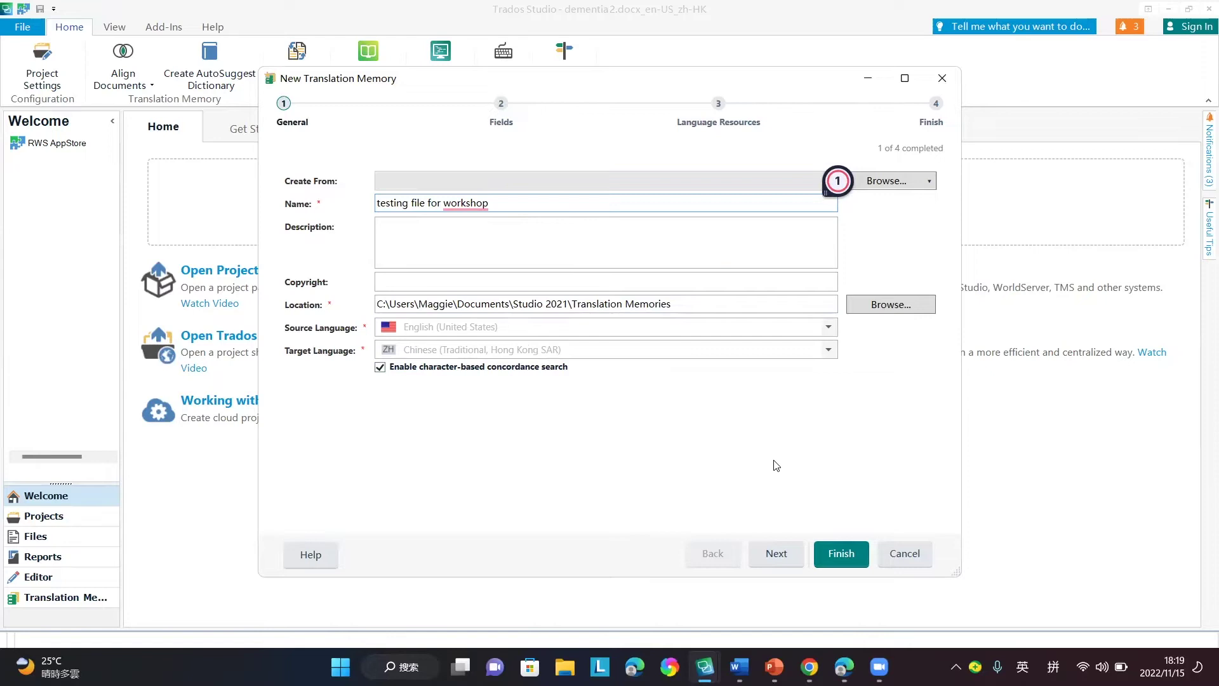
pyautogui.click(774, 553)
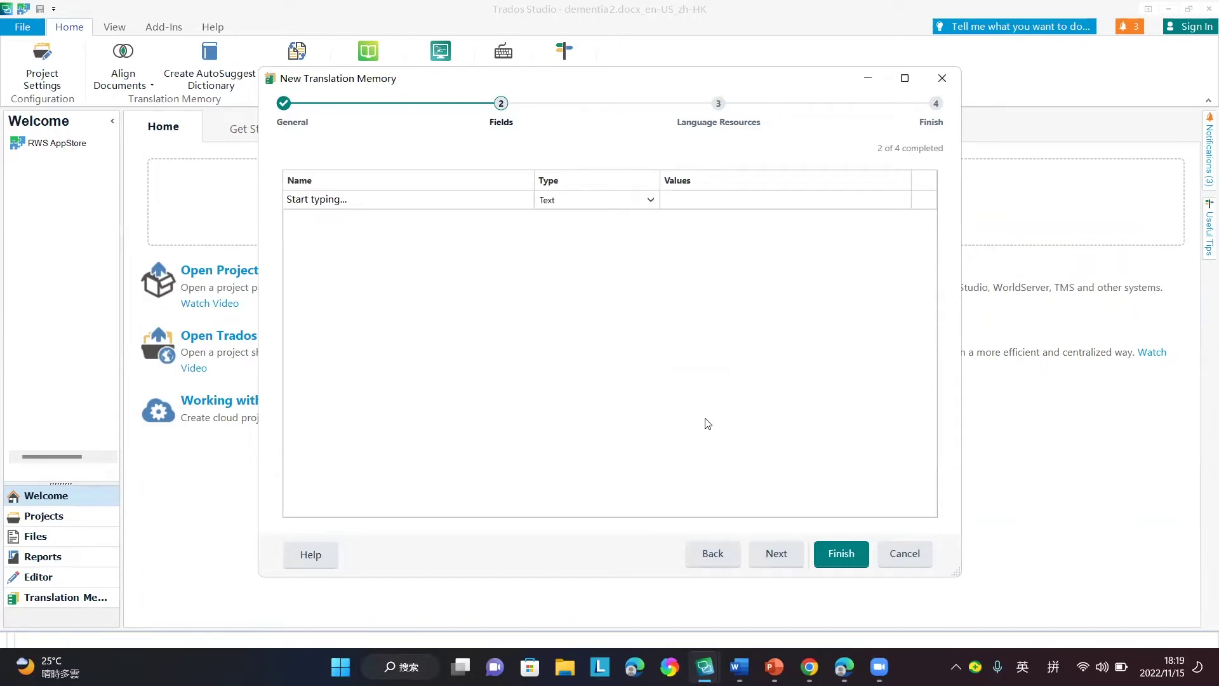
pyautogui.click(782, 557)
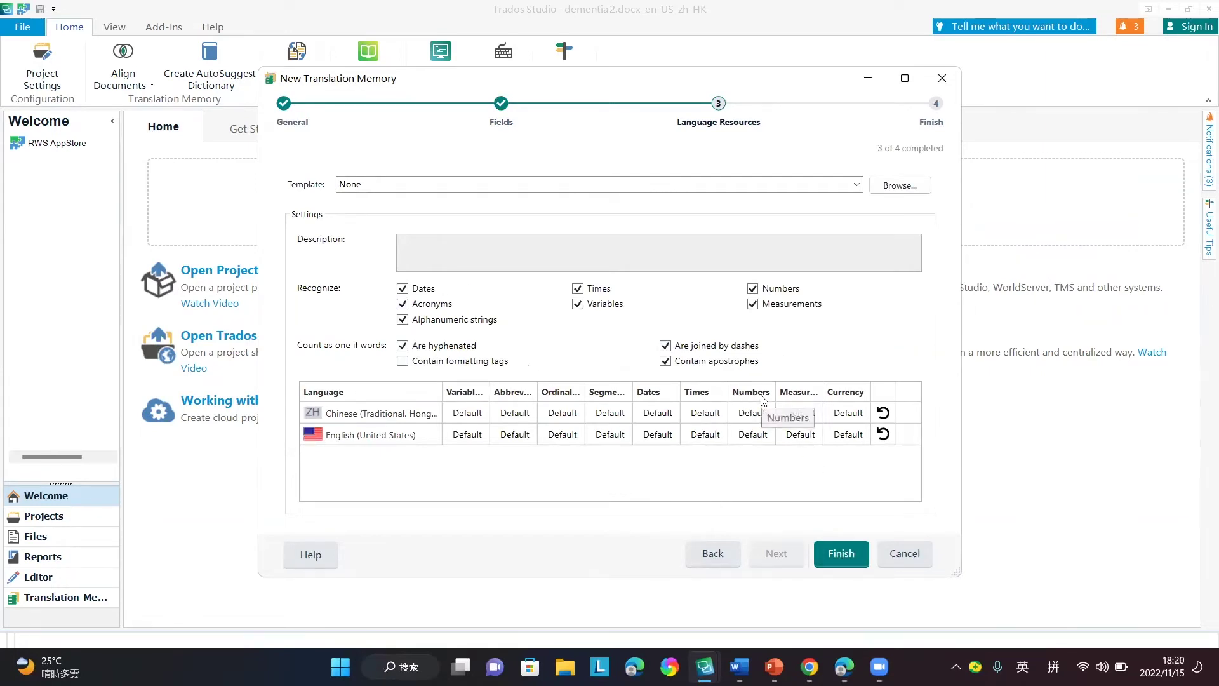
pyautogui.click(837, 555)
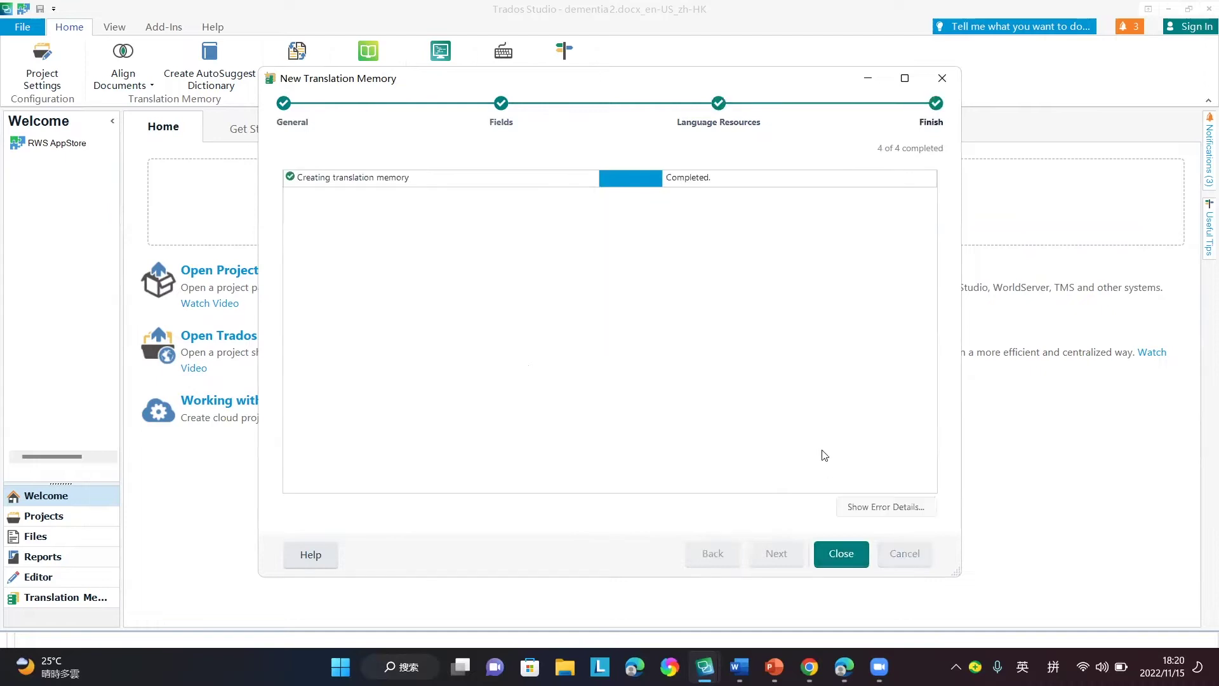
pyautogui.click(845, 559)
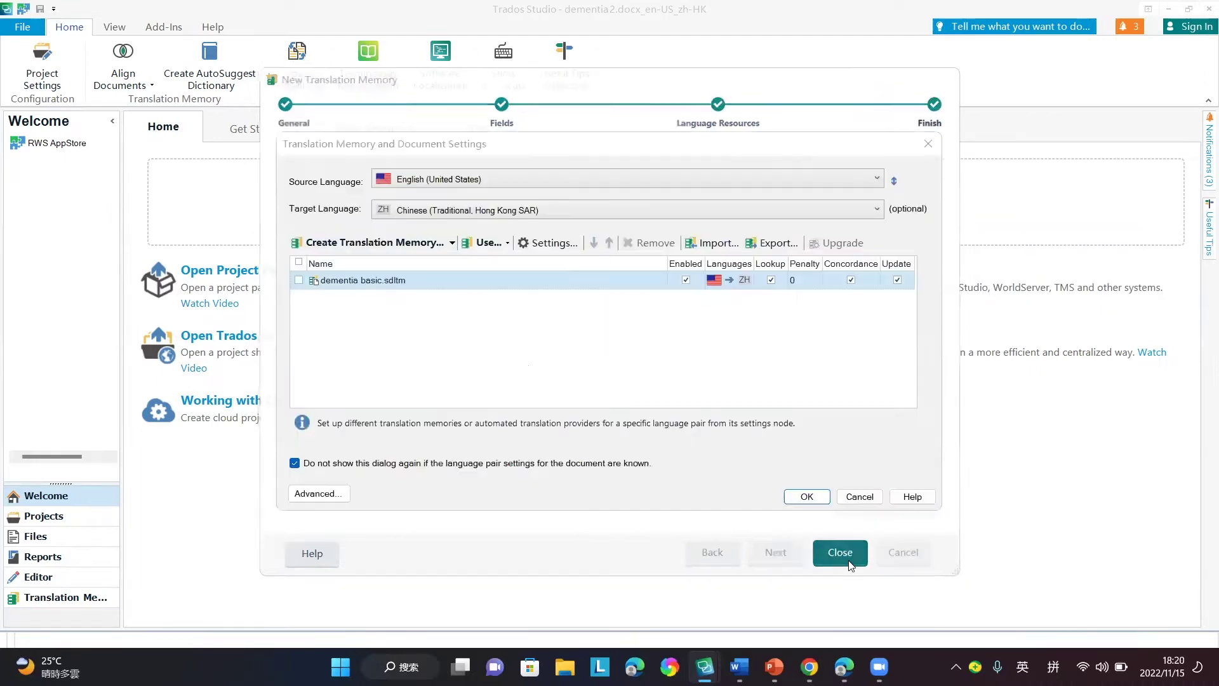
# Step: Check the "testing file for workshop" translation memory in the list and accept the document settings to open the source text for translation
pyautogui.click(331, 283)
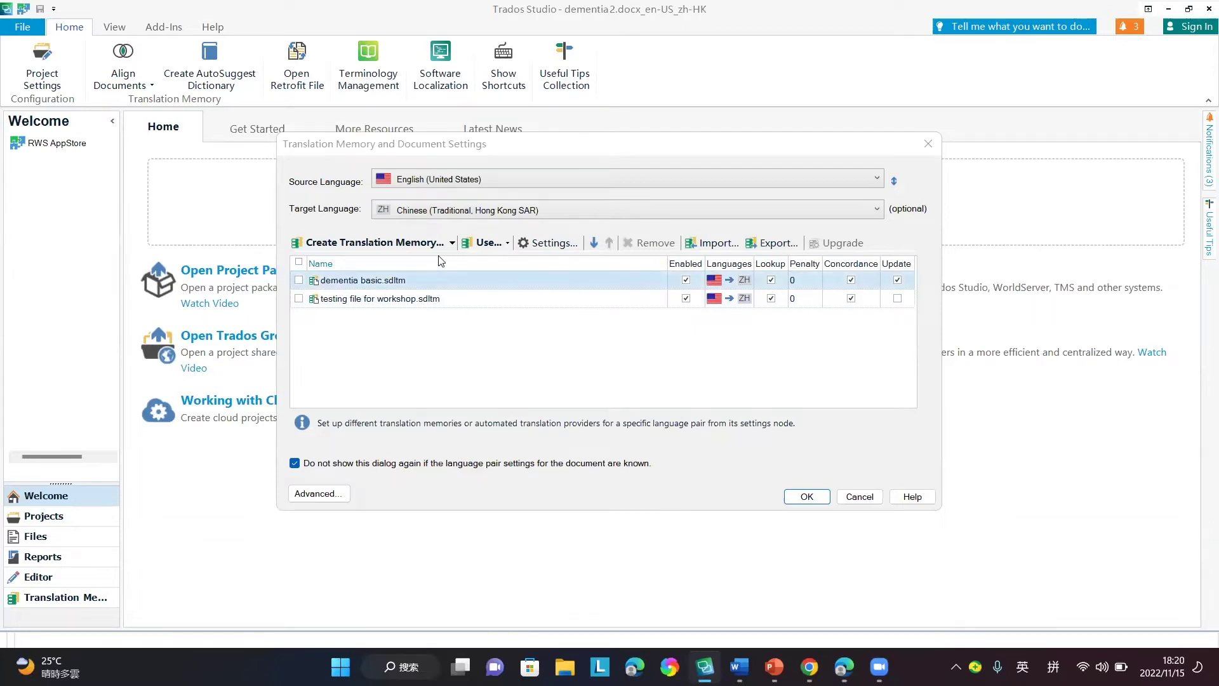
pyautogui.click(299, 298)
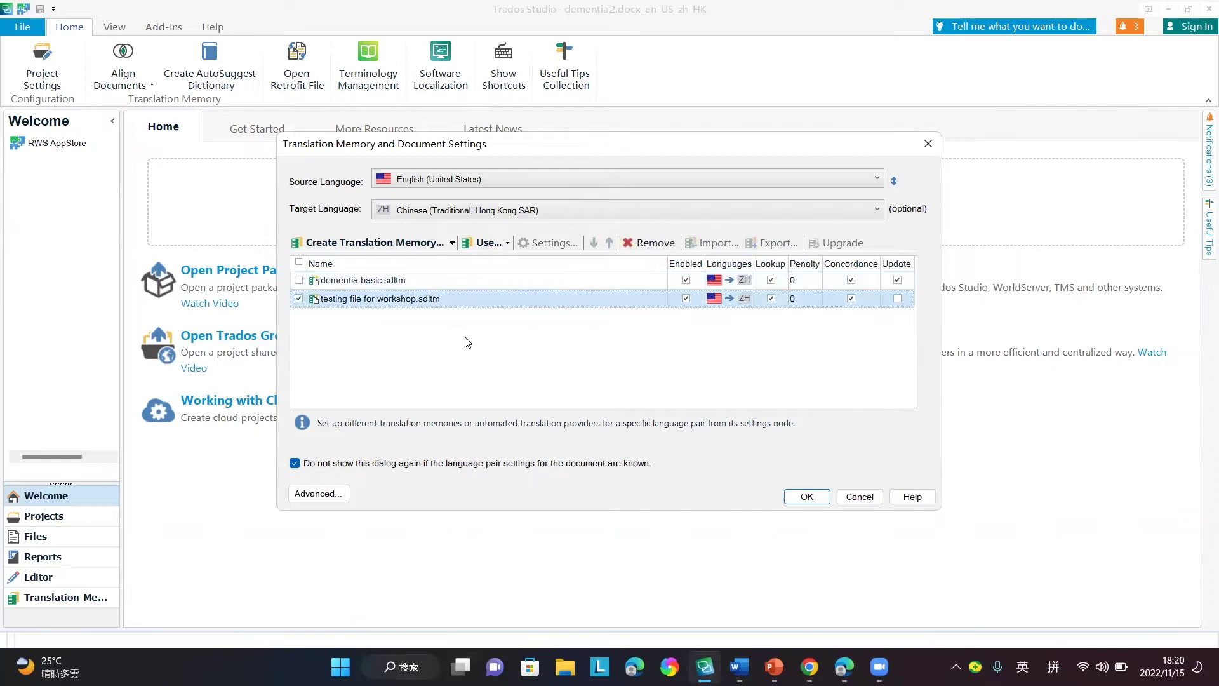
pyautogui.click(807, 496)
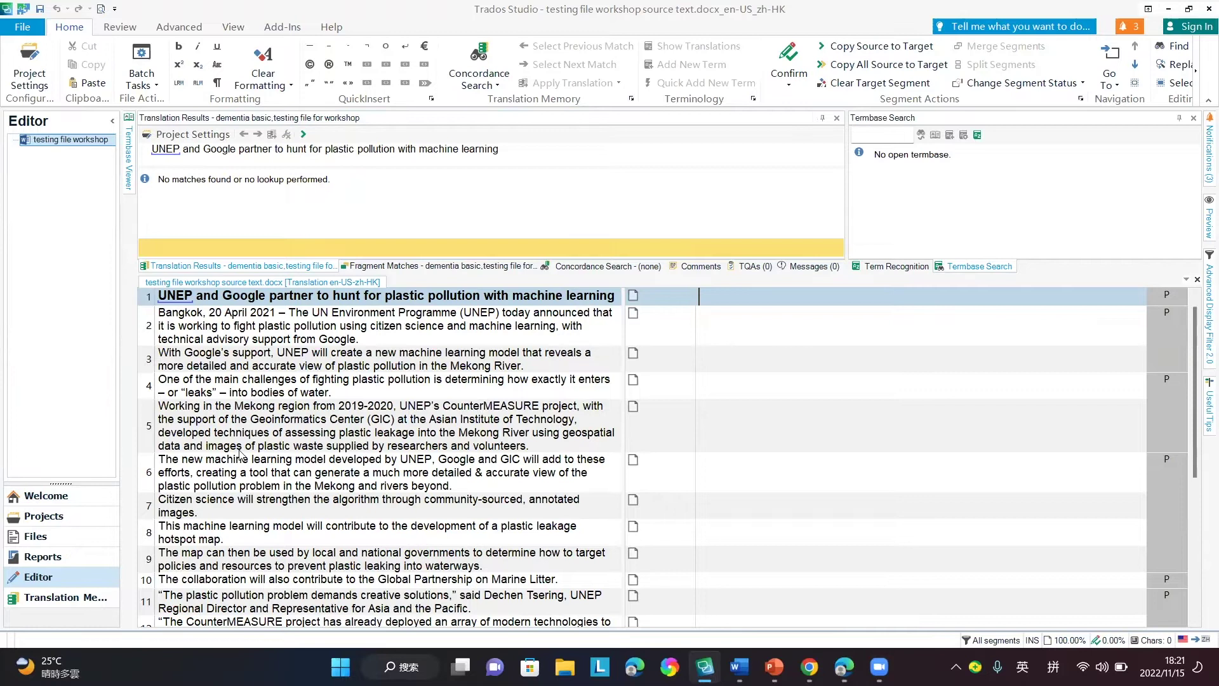
# Step: Select the workshop source document in the Files view and check the project's file type settings without changing them
pyautogui.click(66, 140)
pyautogui.rightClick(67, 139)
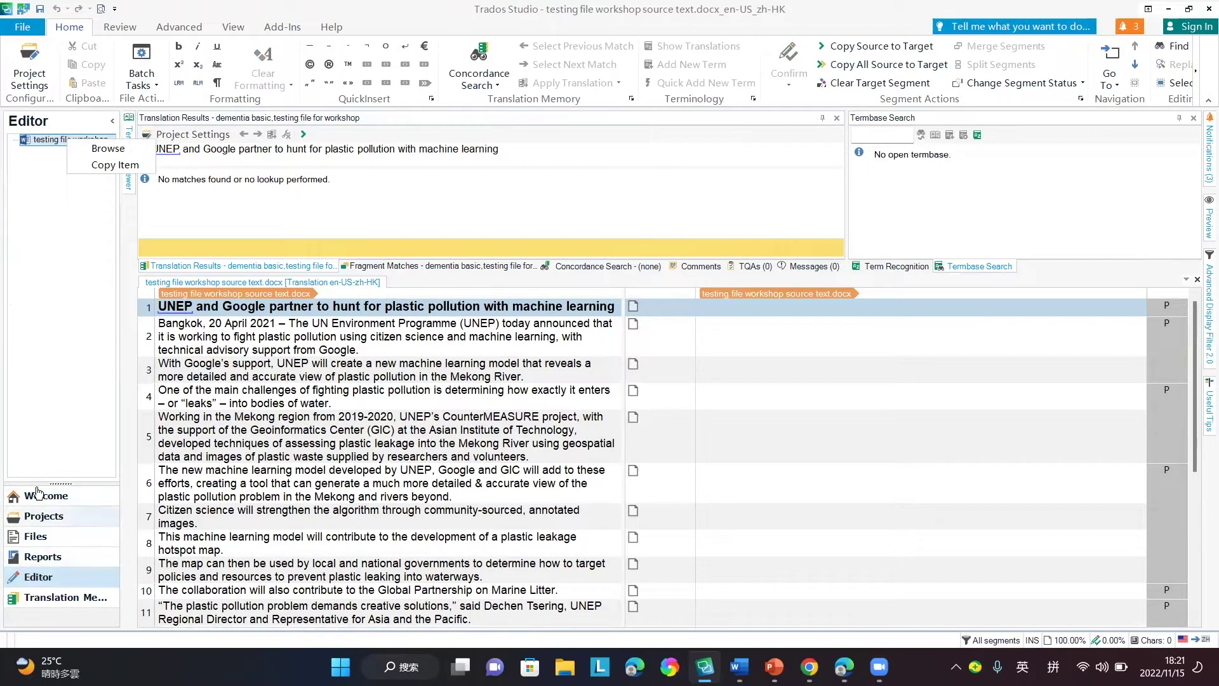
pyautogui.click(36, 535)
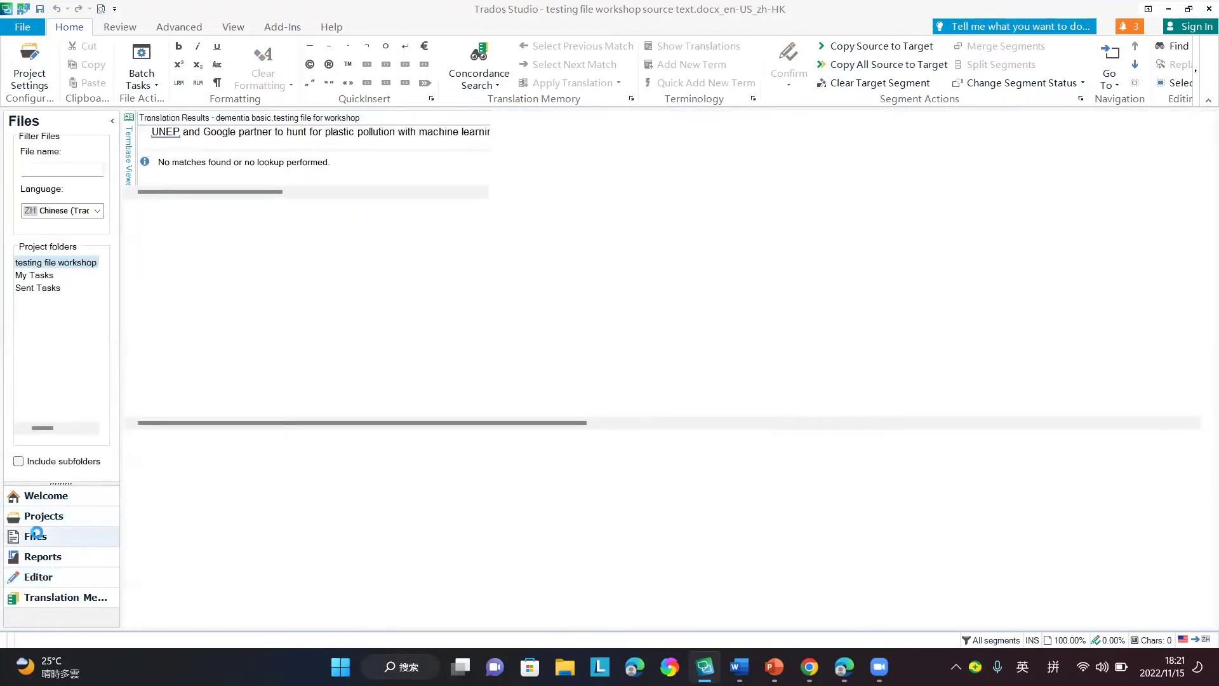
pyautogui.click(224, 136)
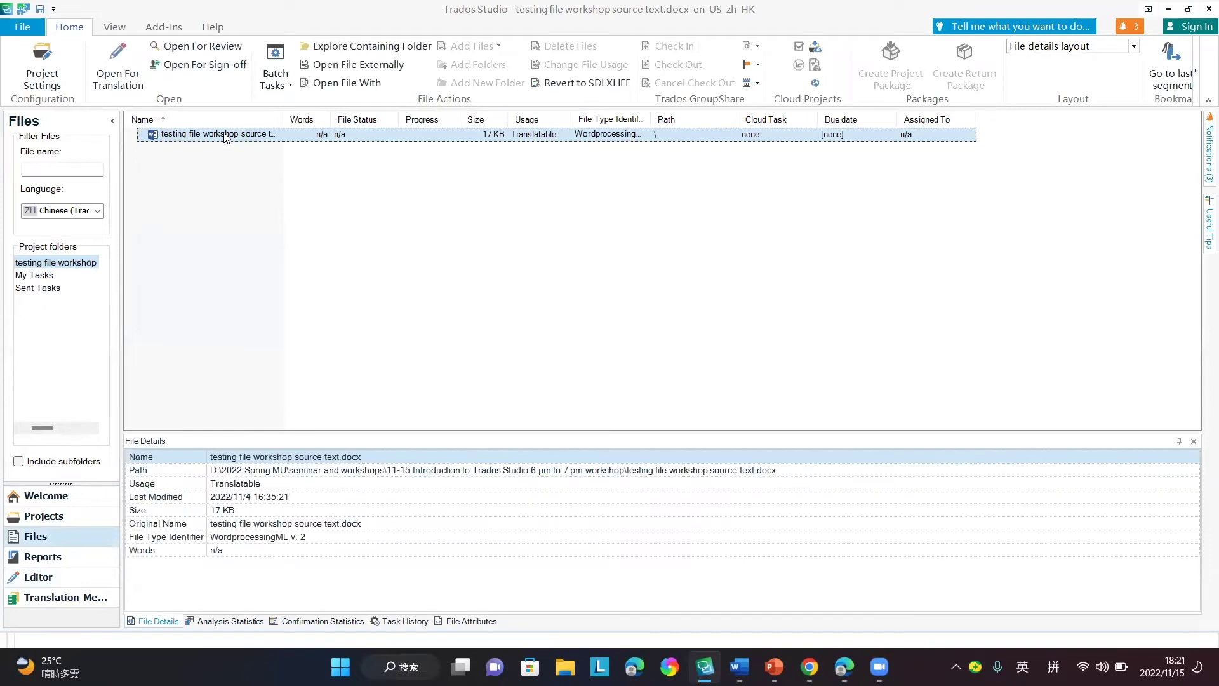
pyautogui.click(43, 84)
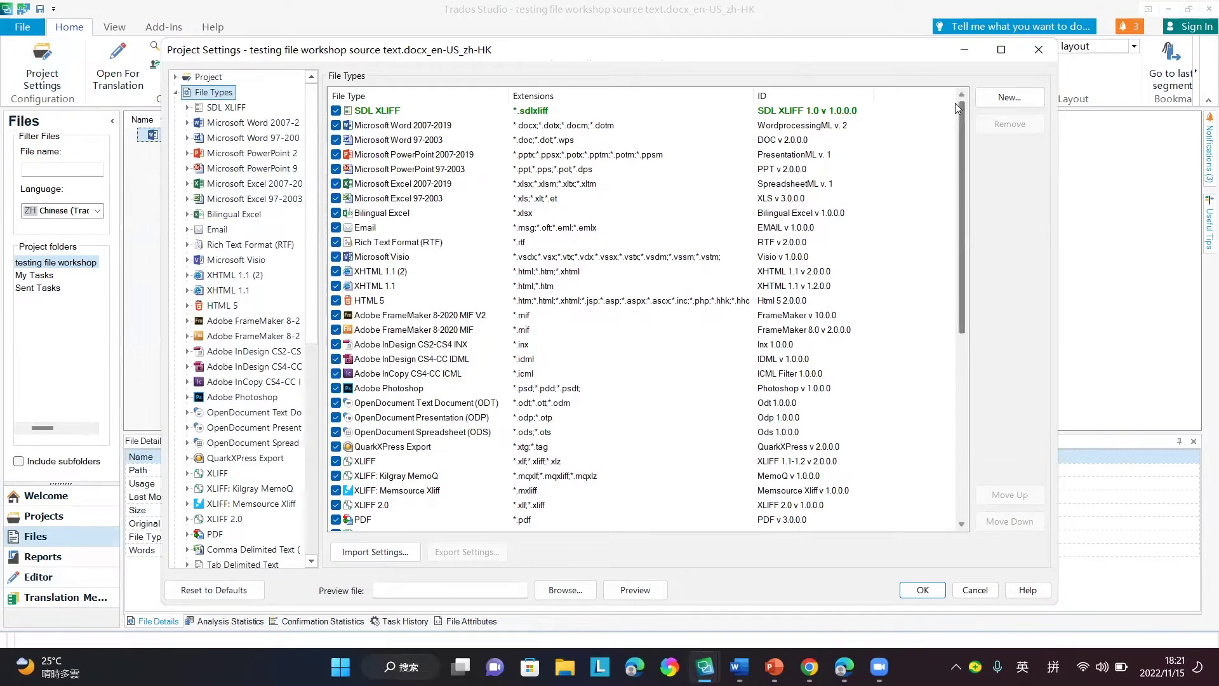
pyautogui.click(1047, 50)
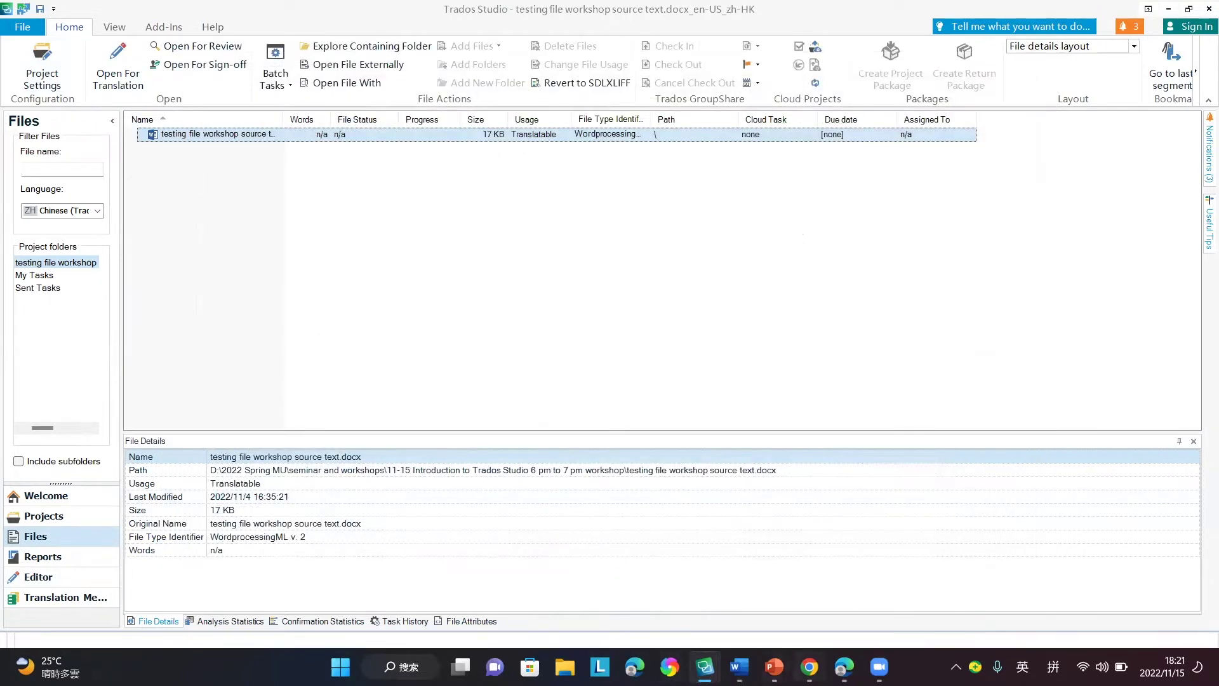
# Step: Switch to PowerPoint and present the workshop slides from "Set Language Pairs" to "Create translation memory"
pyautogui.click(775, 663)
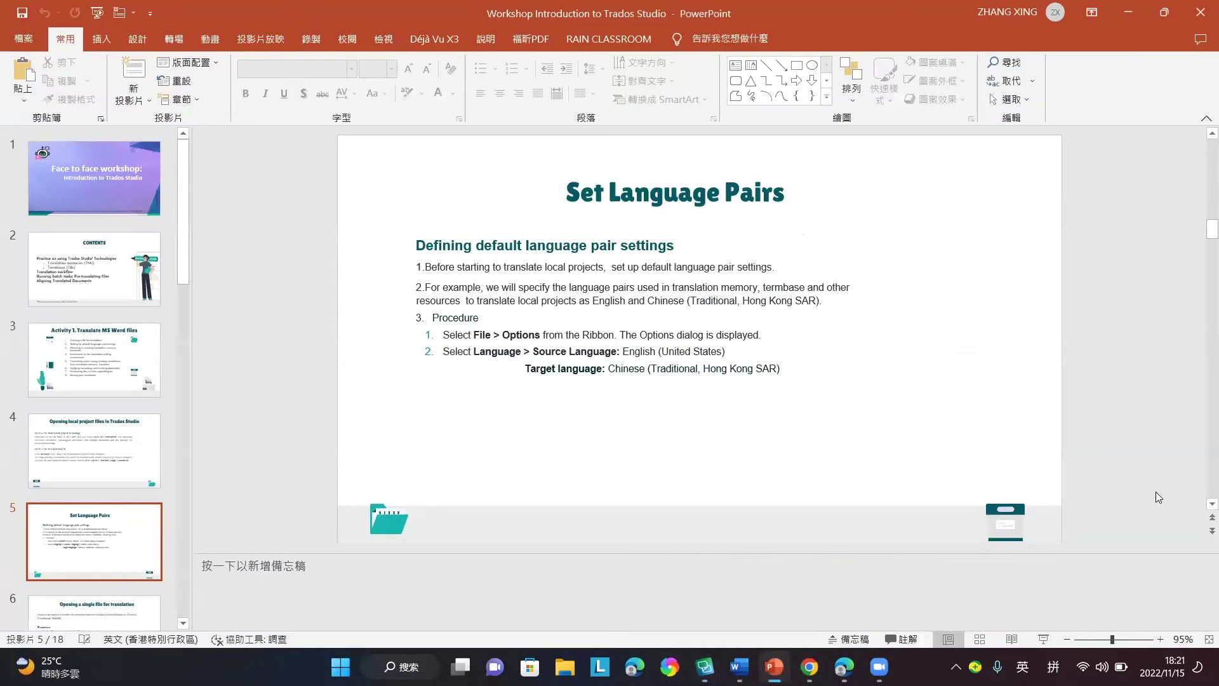
pyautogui.click(1176, 595)
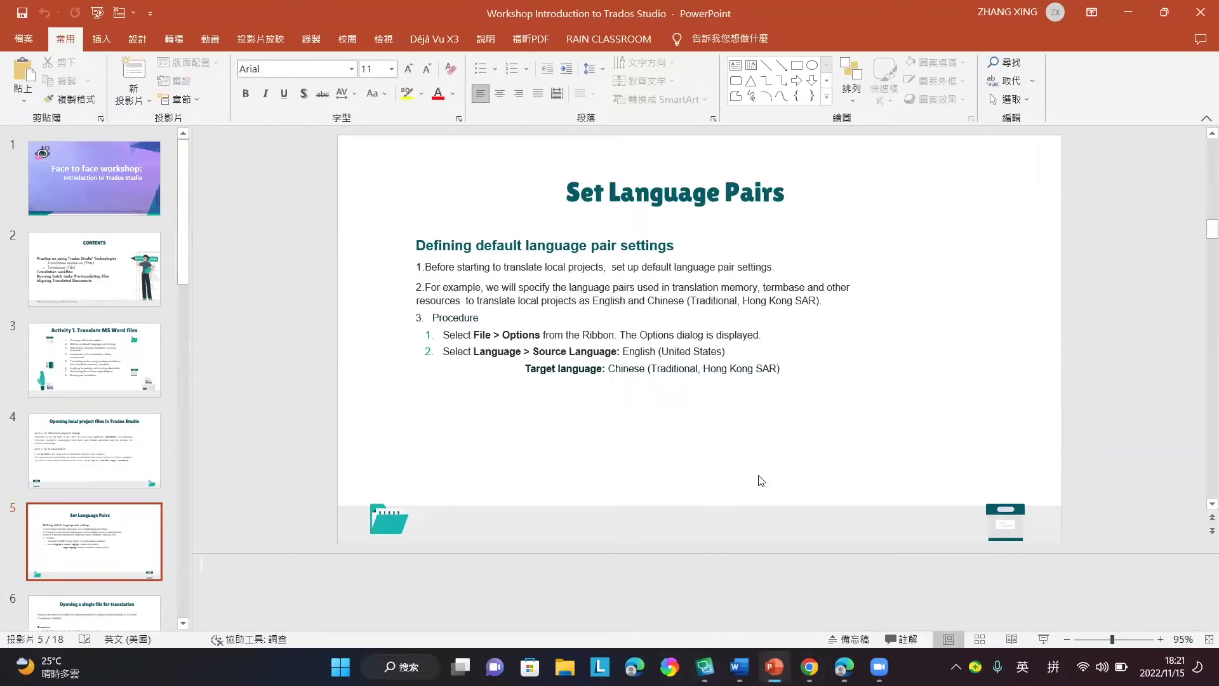
pyautogui.click(1044, 639)
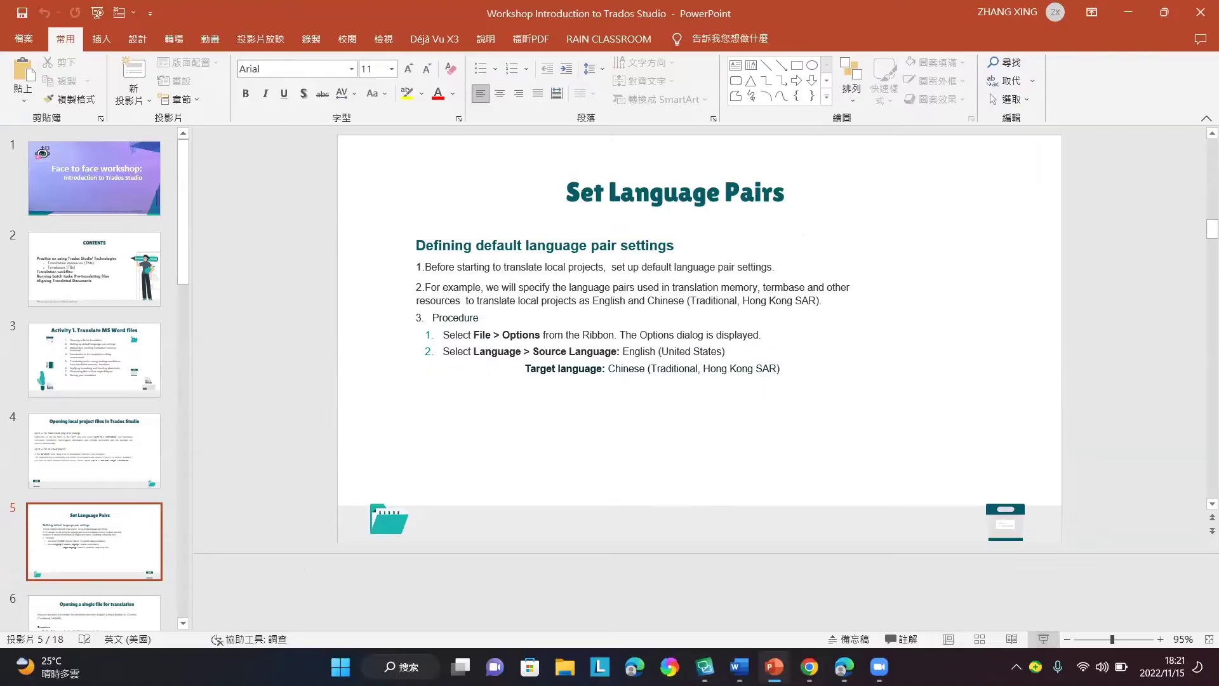
pyautogui.press('Right')
pyautogui.press('Right')
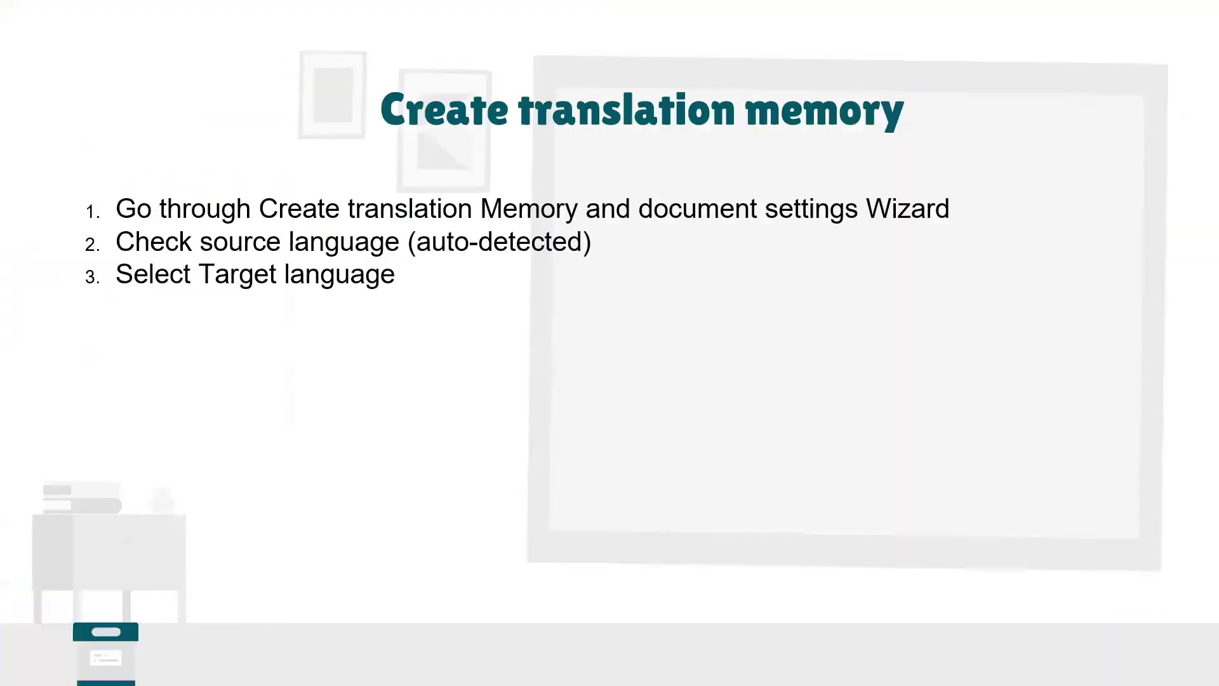
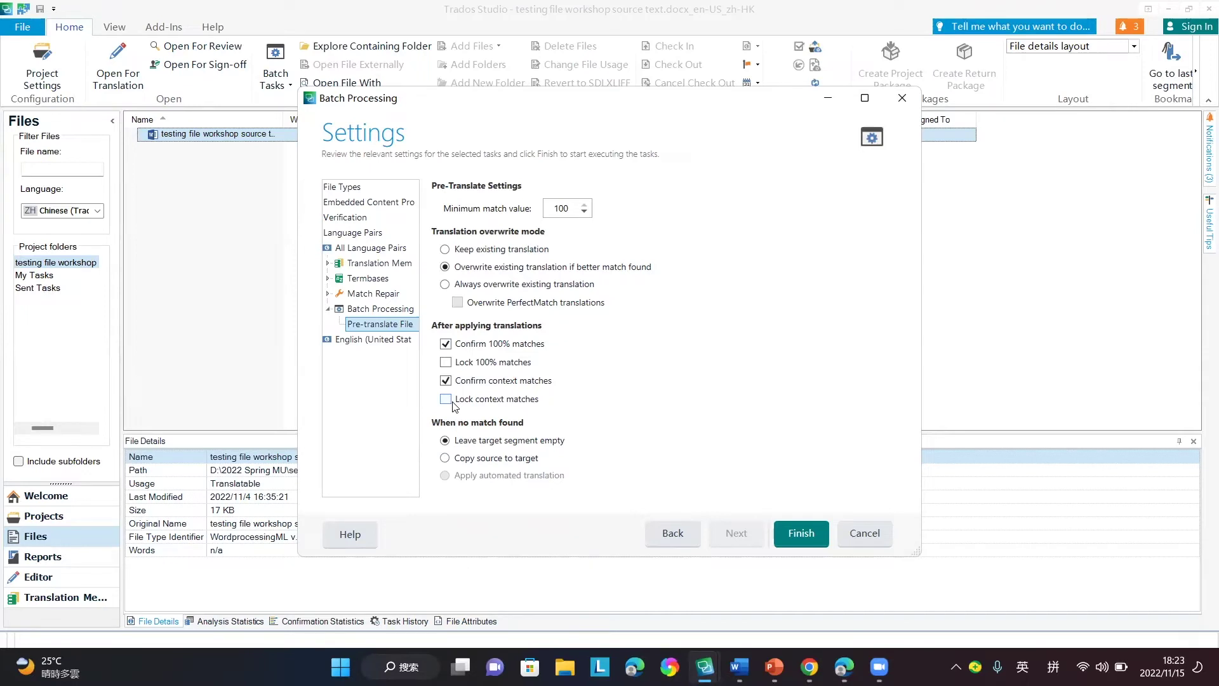
# Step: Run the Pre-translate Files batch task on the source document and reopen its bilingual file for editing
pyautogui.click(454, 400)
pyautogui.click(455, 404)
pyautogui.click(801, 533)
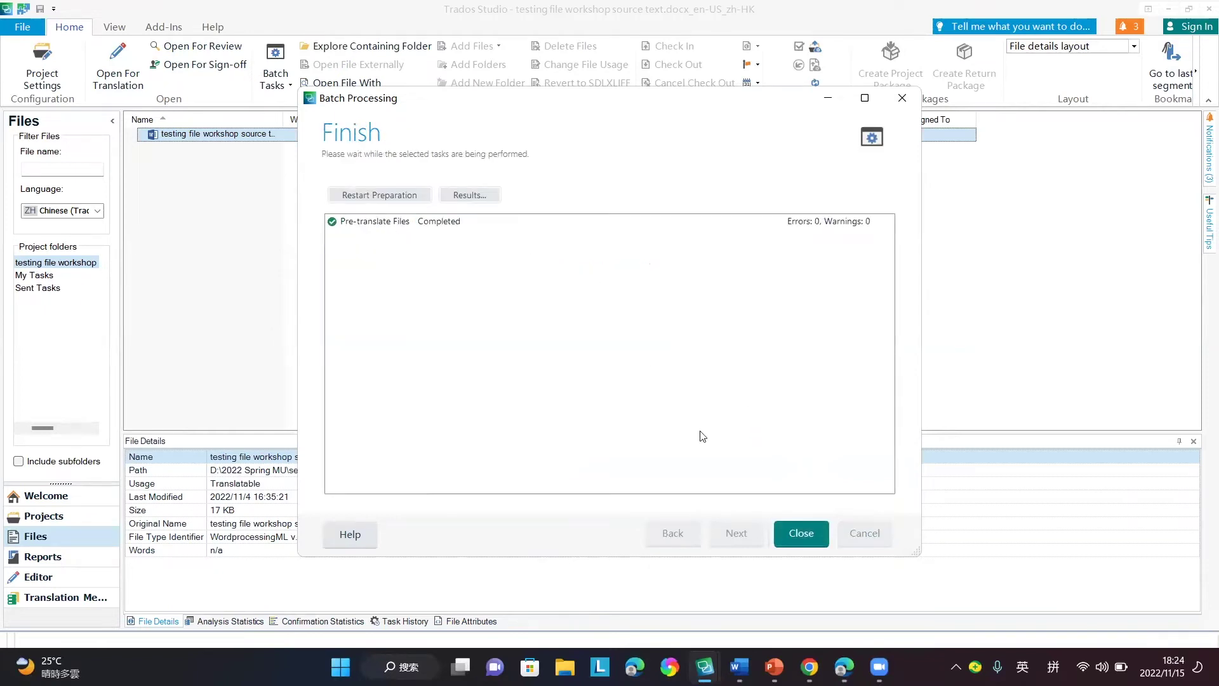
pyautogui.click(800, 534)
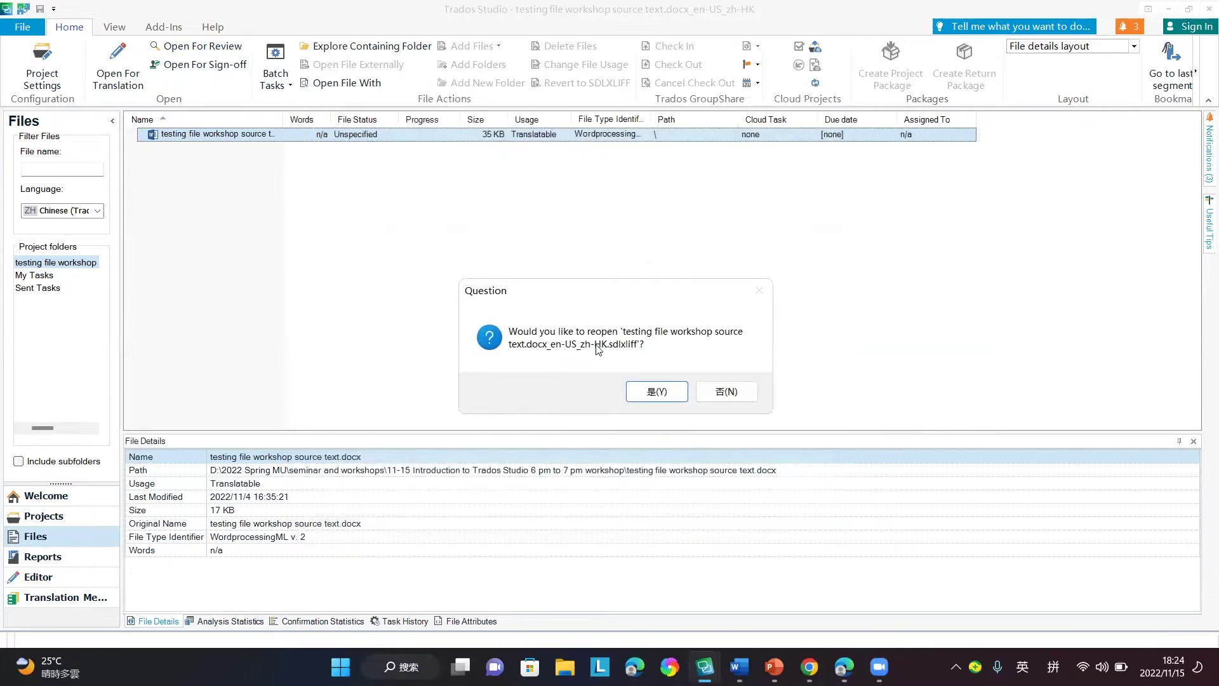
pyautogui.click(657, 393)
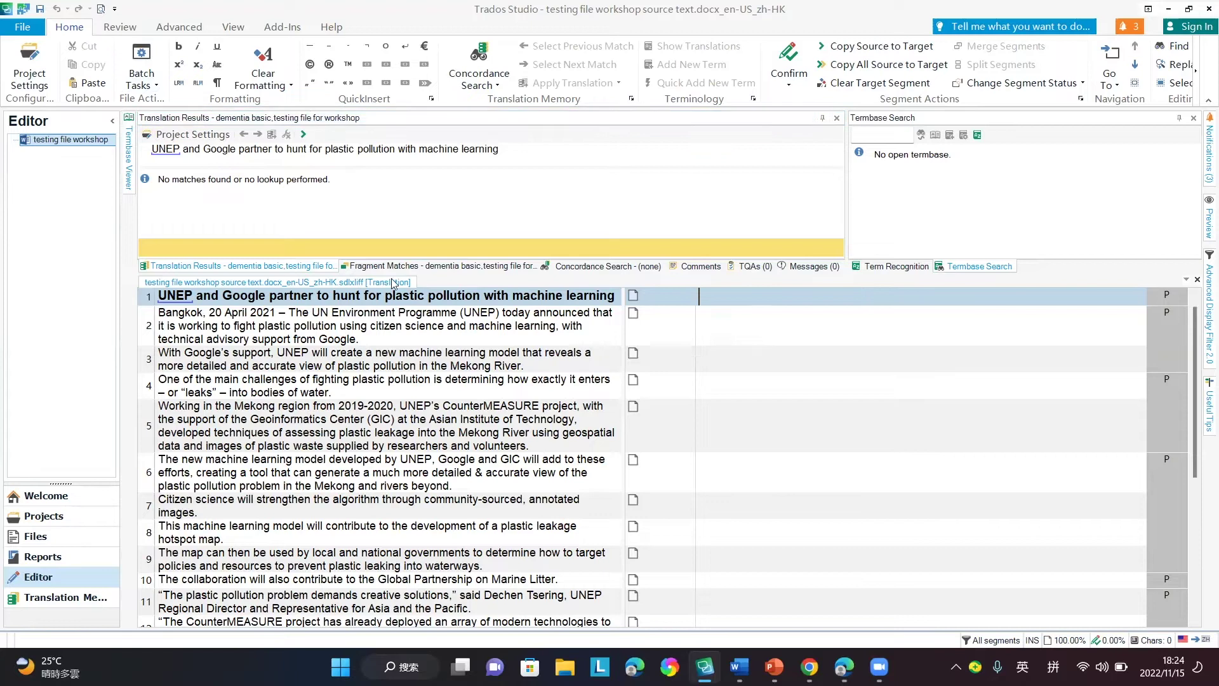
# Step: Place the cursor in segment 2's target, then open "testing file for workshop target text" in Word from the 6 pm to 7 pm workshop folder
pyautogui.click(395, 343)
pyautogui.click(687, 333)
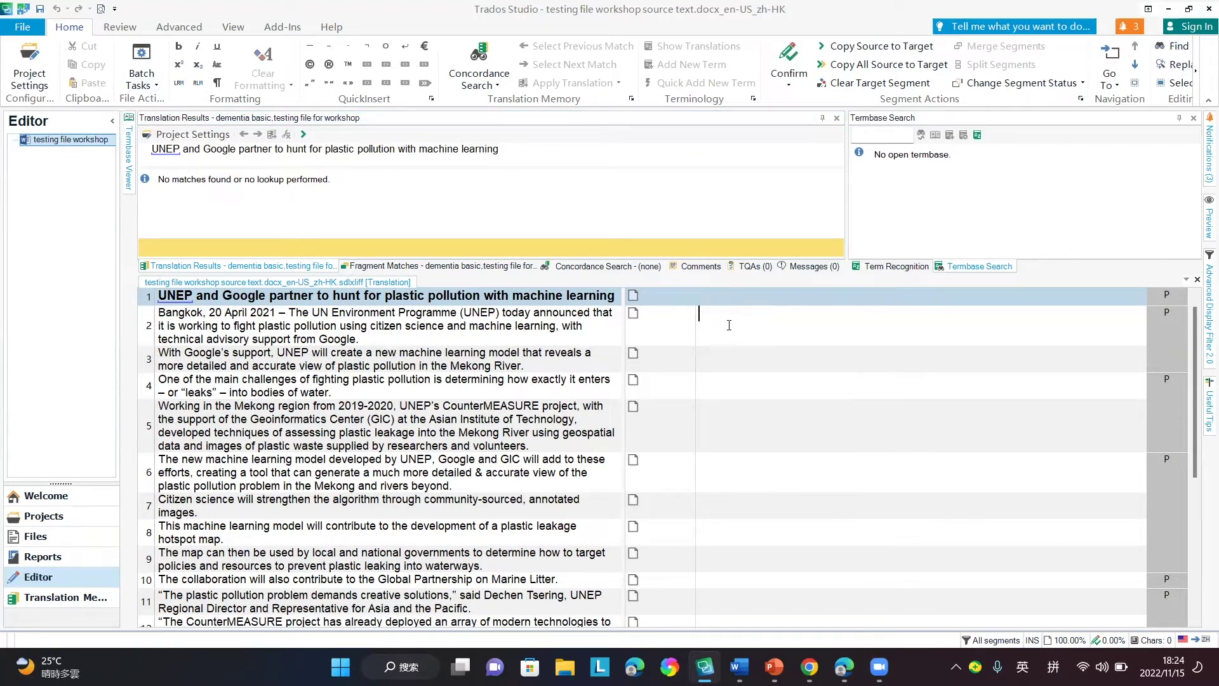
pyautogui.click(564, 667)
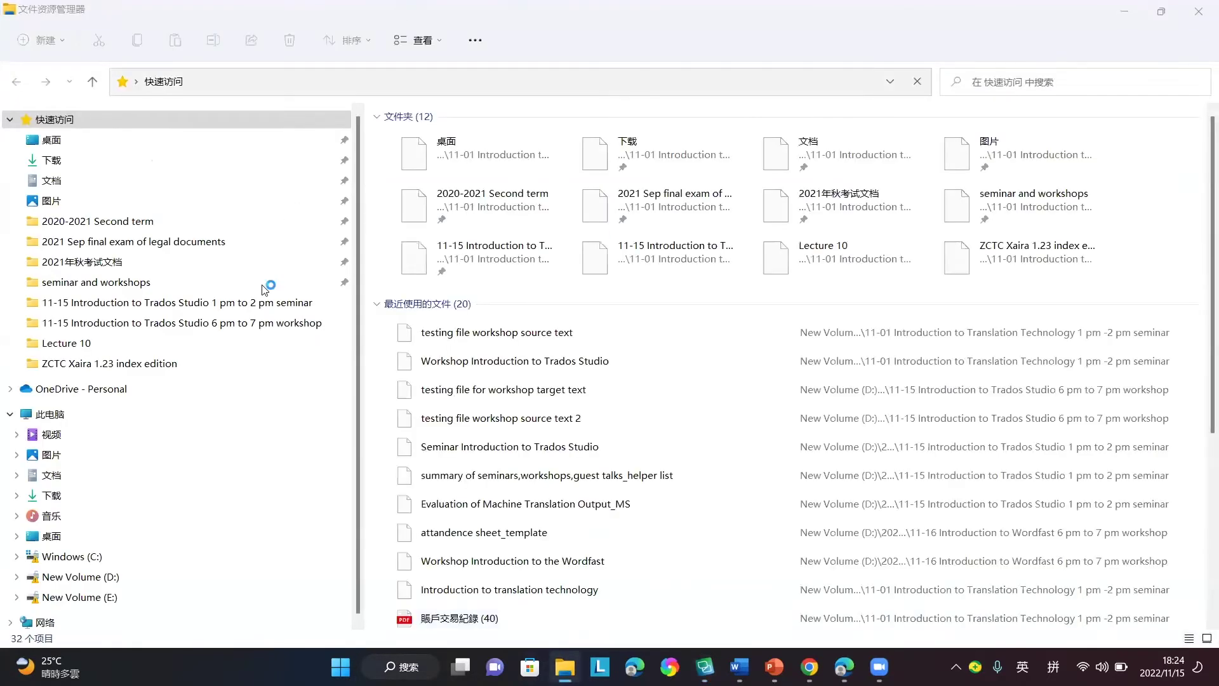
pyautogui.click(257, 323)
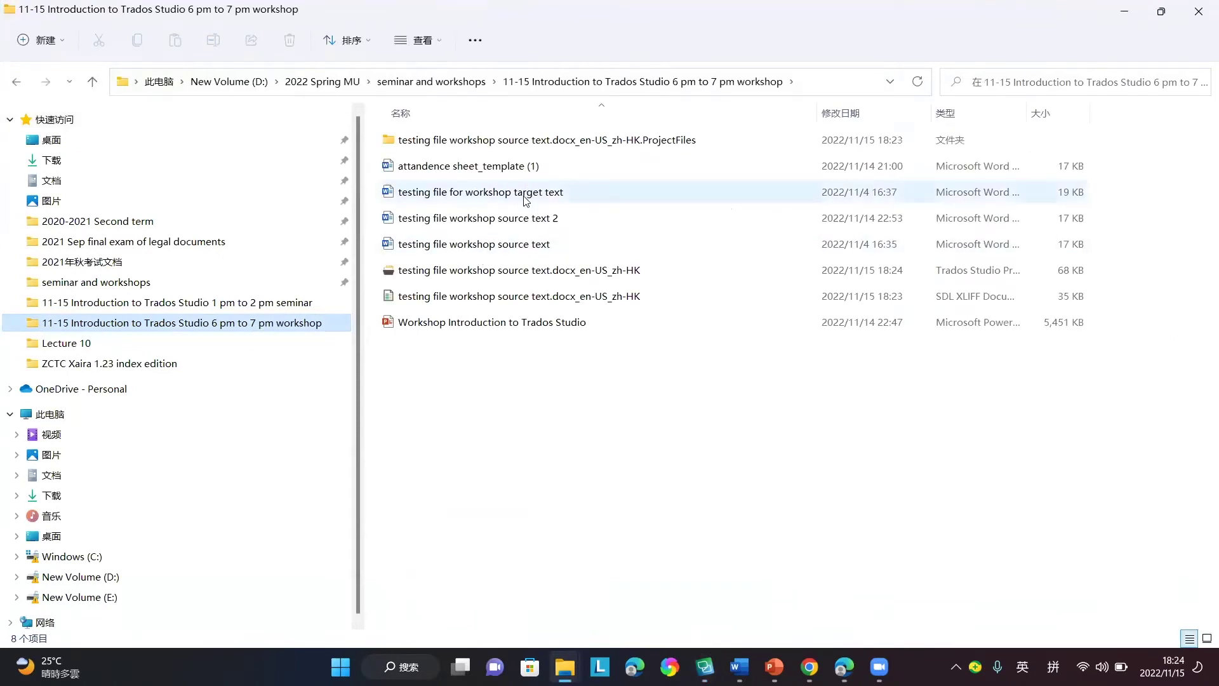
pyautogui.doubleClick(526, 196)
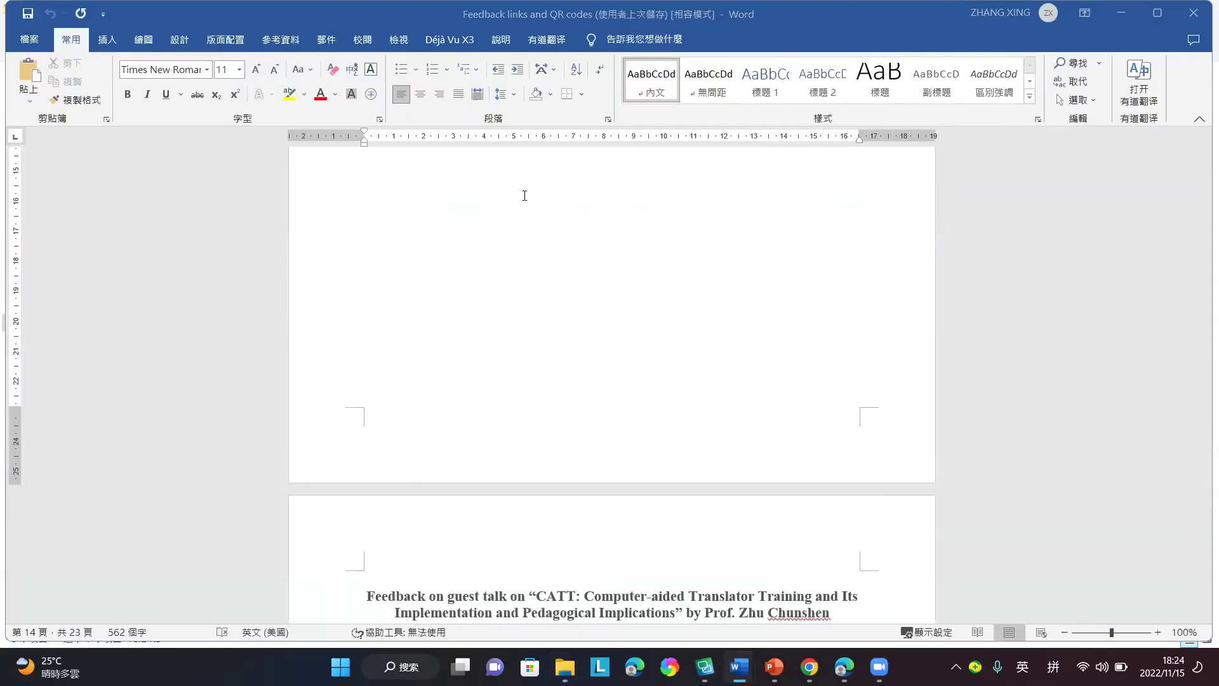
# Step: Copy the headline "联合国环境规划署携手谷歌通过机器学习寻求塑料污染解决之道" from the Word target text into segment 1's target in Trados Studio
pyautogui.tripleClick(417, 281)
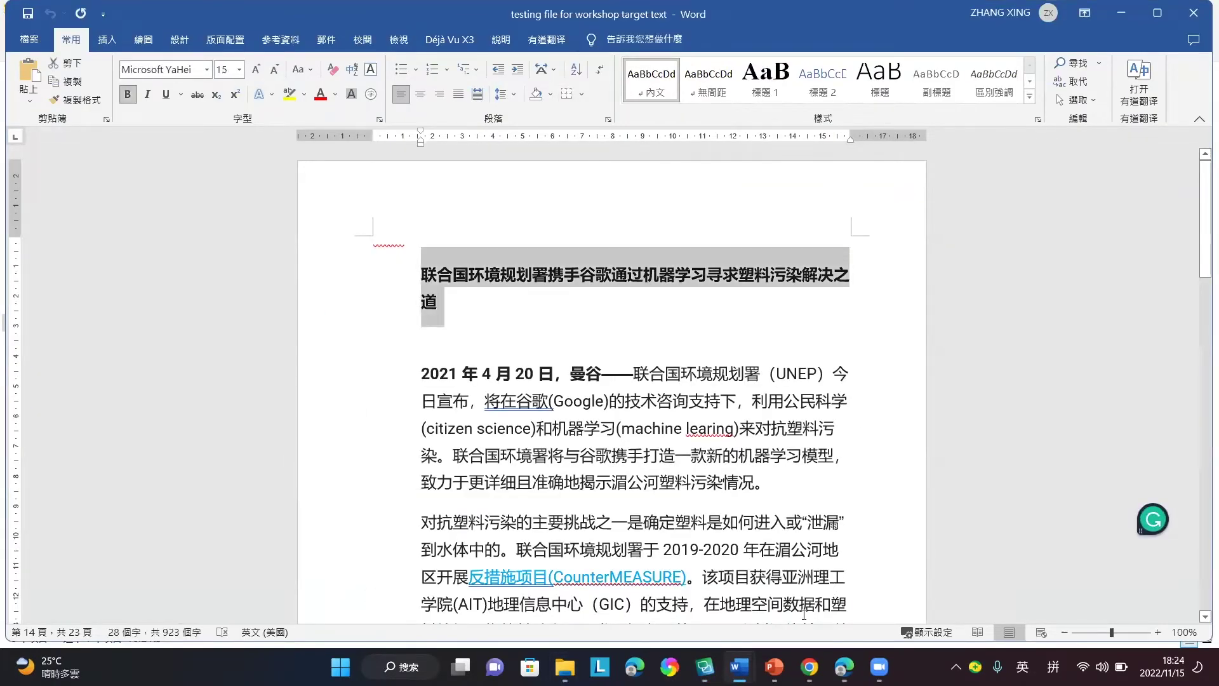
pyautogui.hotkey('alt', 'Tab')
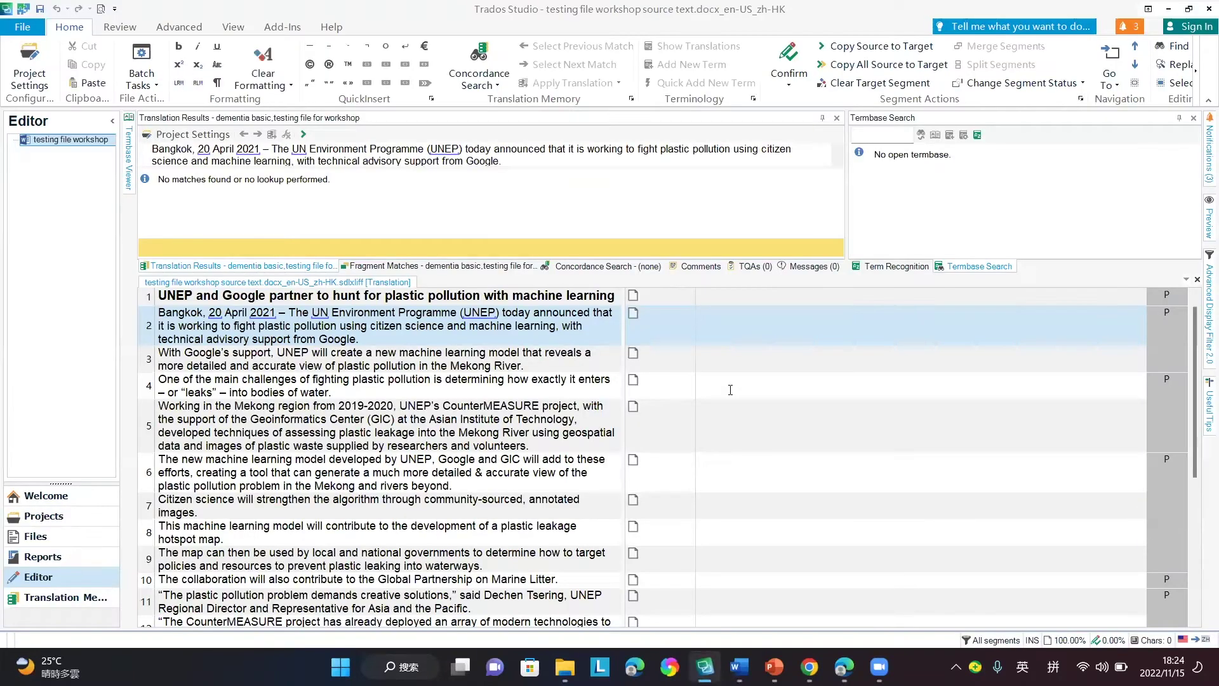
pyautogui.click(722, 297)
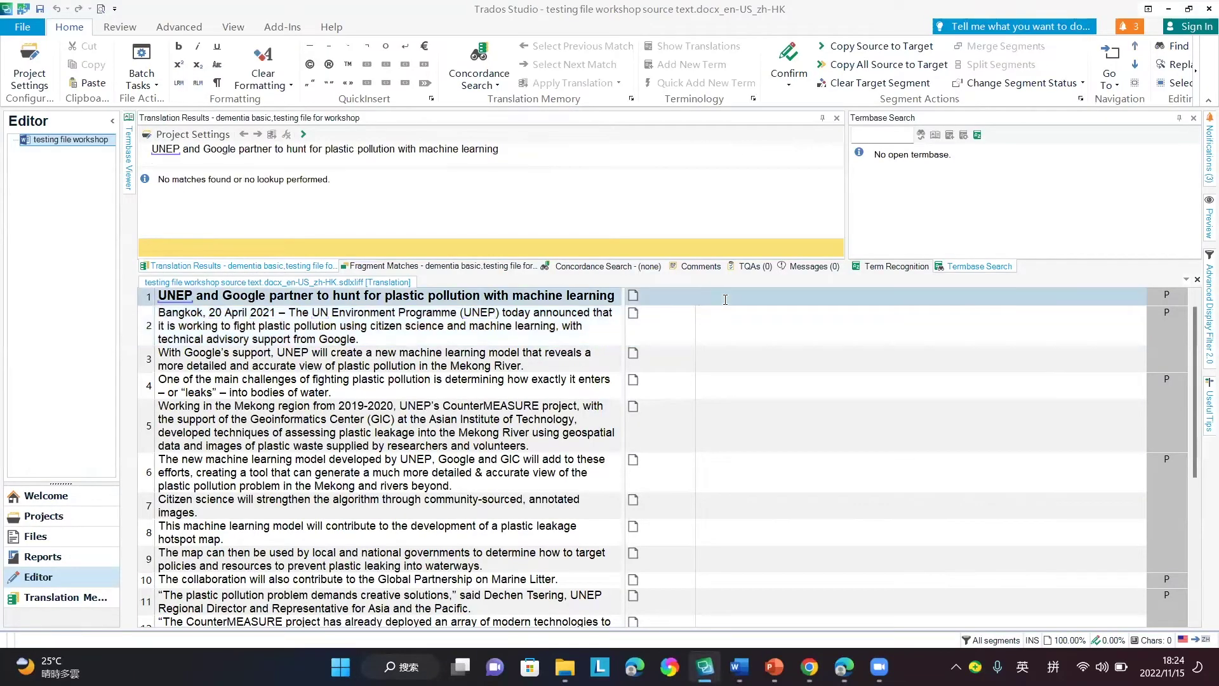
pyautogui.write('联合国环境规划署携手谷歌通过机器学习寻求塑料污染解决之道')
pyautogui.click(760, 322)
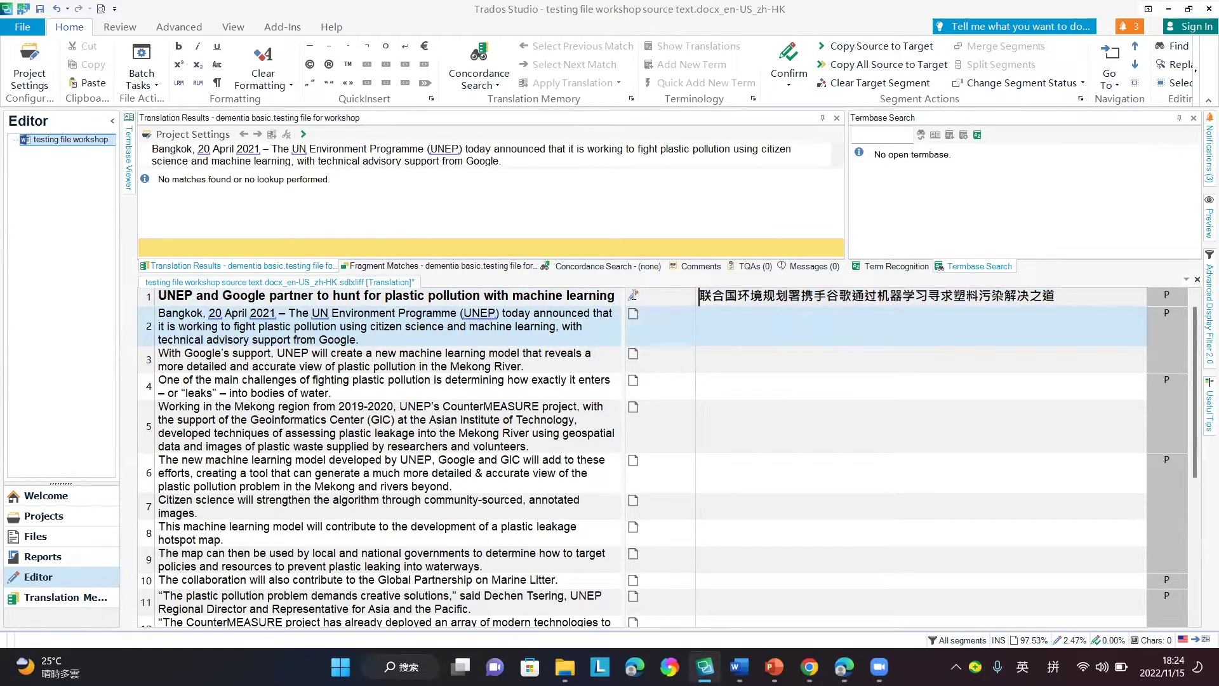
# Step: Confirm segment 1's translation and move to the next unconfirmed segment
pyautogui.click(638, 296)
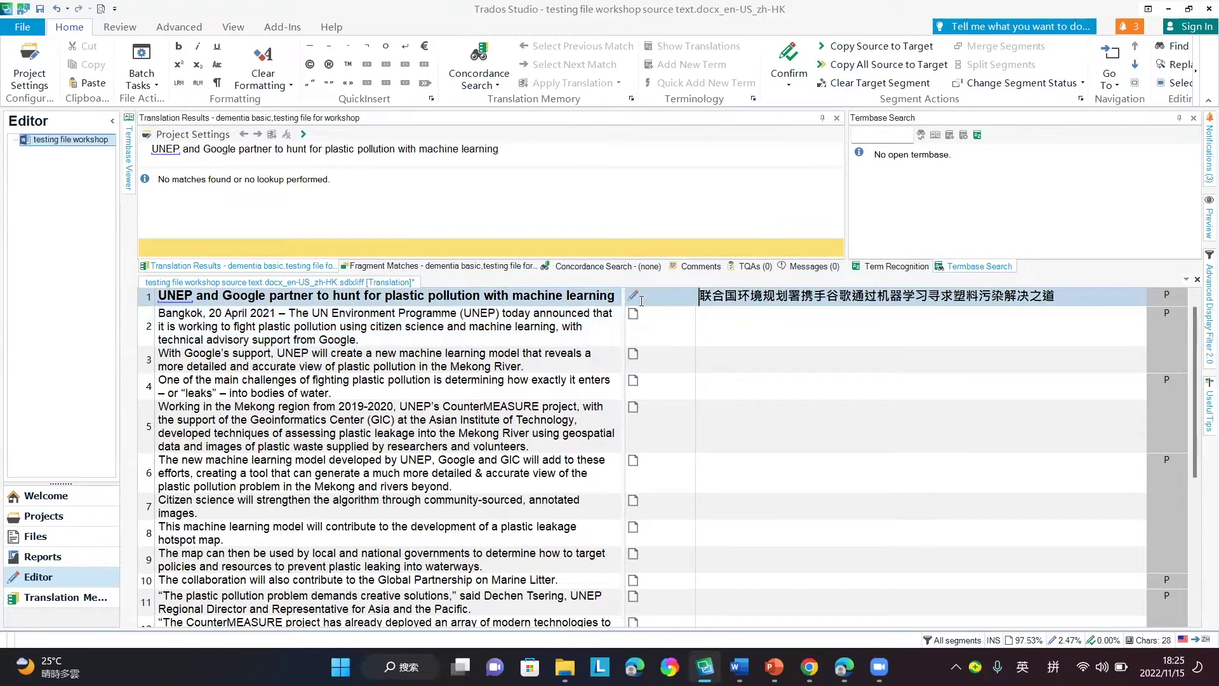
pyautogui.click(722, 304)
pyautogui.click(1074, 297)
pyautogui.click(790, 86)
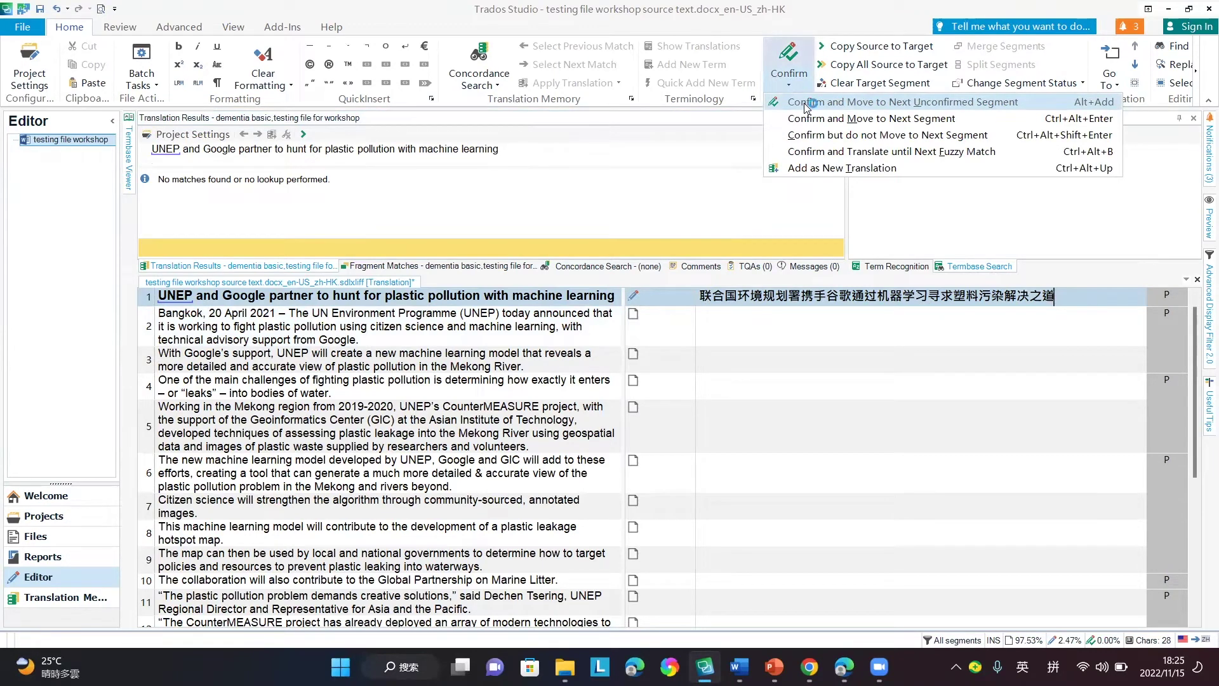
pyautogui.click(806, 104)
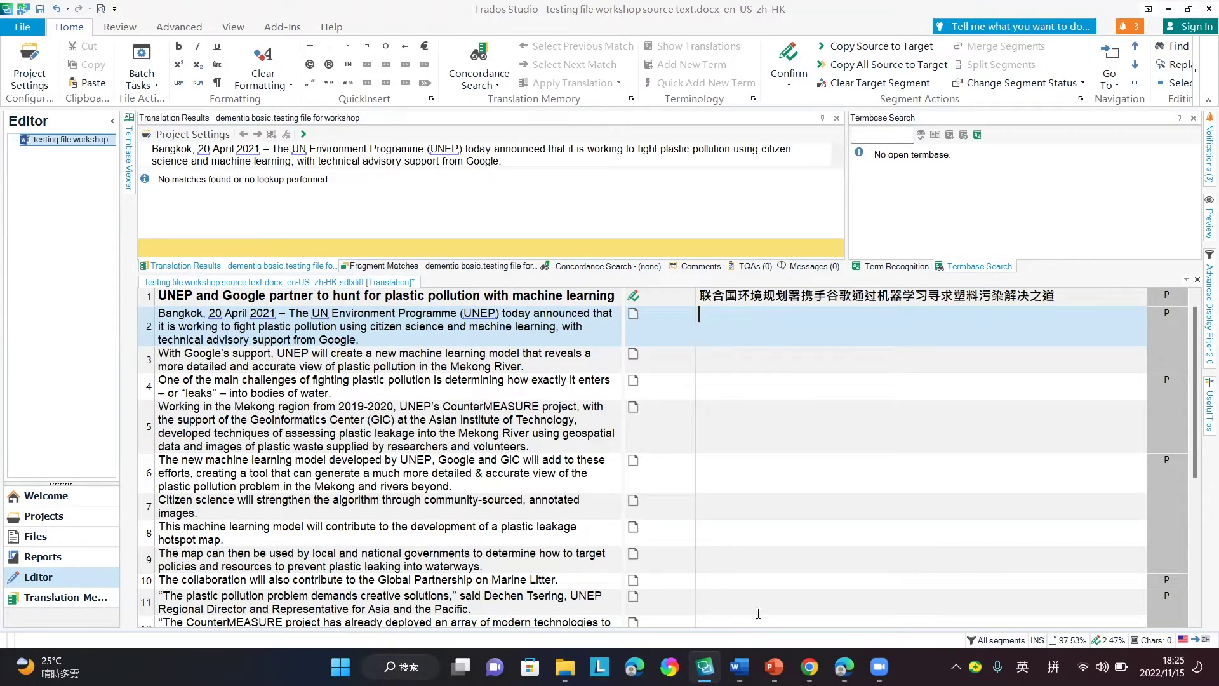
# Step: Copy the first body sentence, from "2021年4月20日" to "来对抗塑料污染。", from the Word target text into segment 2's target in Trados Studio
pyautogui.moveTo(739, 667)
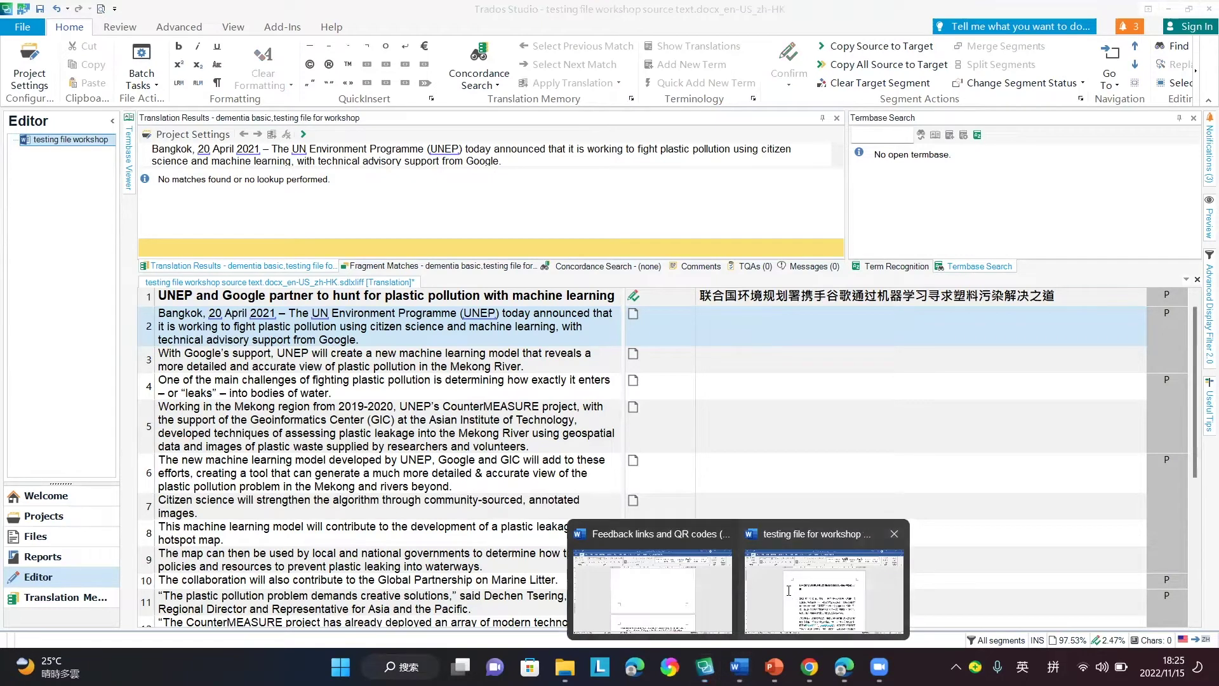
pyautogui.click(791, 593)
pyautogui.moveTo(425, 374); pyautogui.dragTo(448, 458)
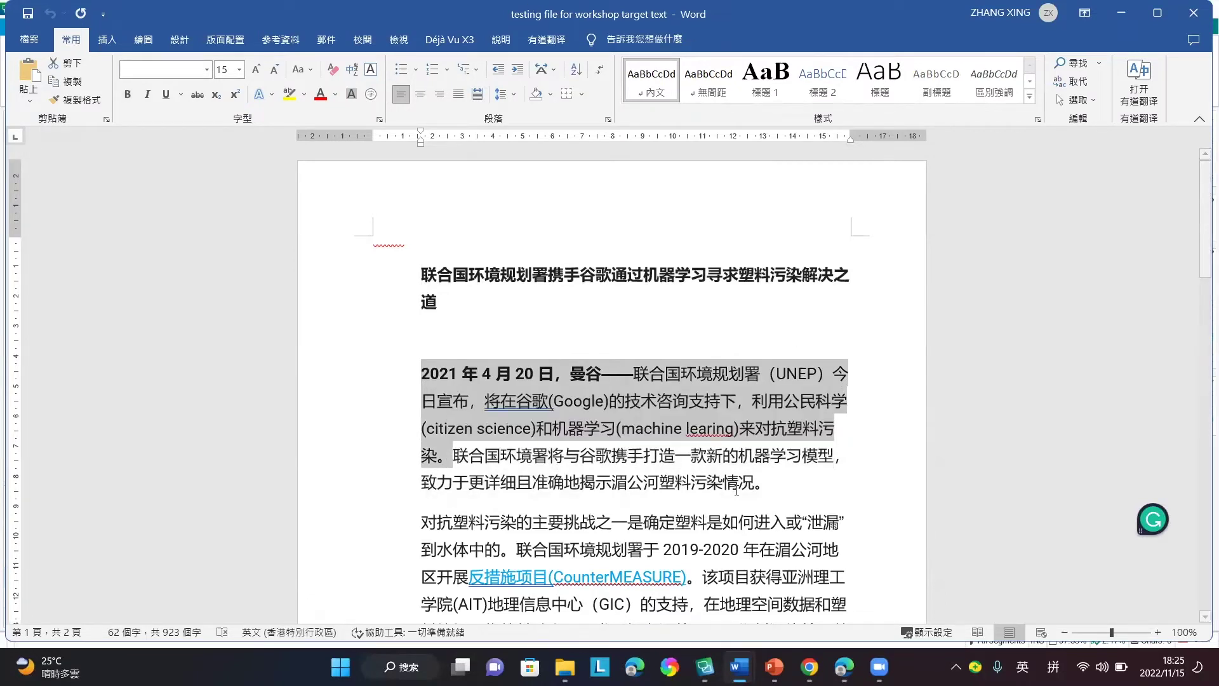
pyautogui.click(705, 667)
pyautogui.write('2021年4月20日，曼谷——联合国环境规划署（UNEP）今日宣布，将在谷歌(Google)的技术咨询支持下，利用公民科学(citizen science)和机器学习(machine learing)来对抗塑料污染。')
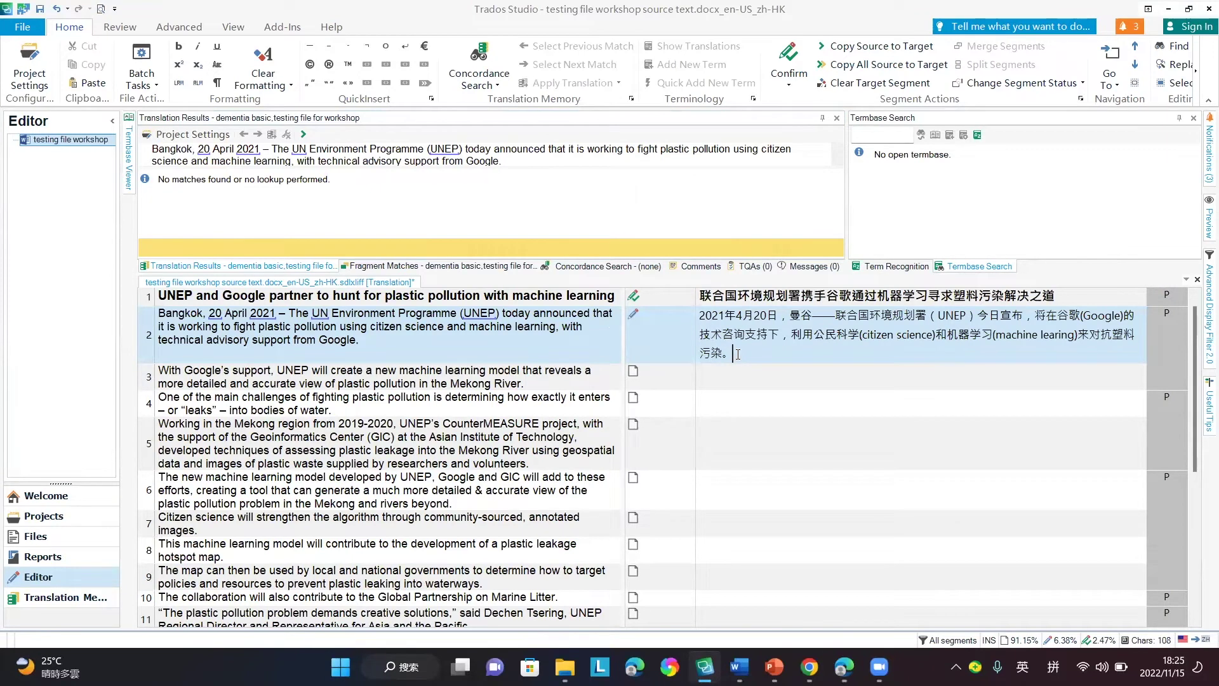
# Step: Confirm segment 2's translation and move on to segment 3
pyautogui.rightClick(635, 319)
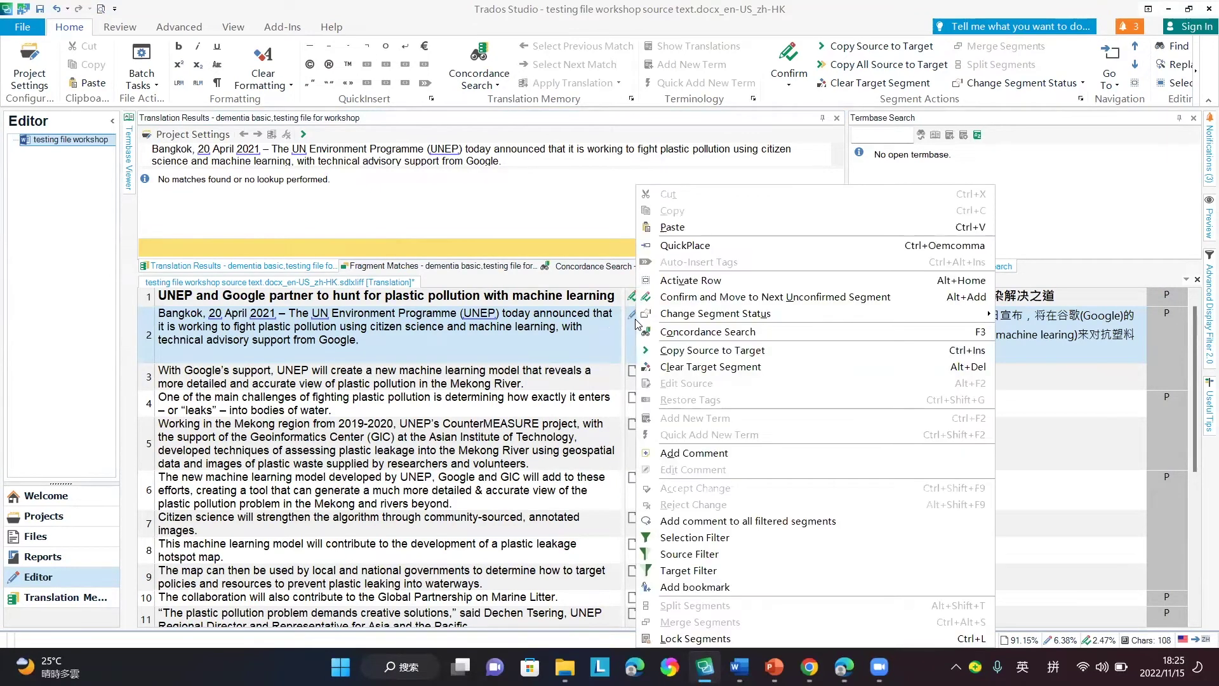
pyautogui.click(1083, 356)
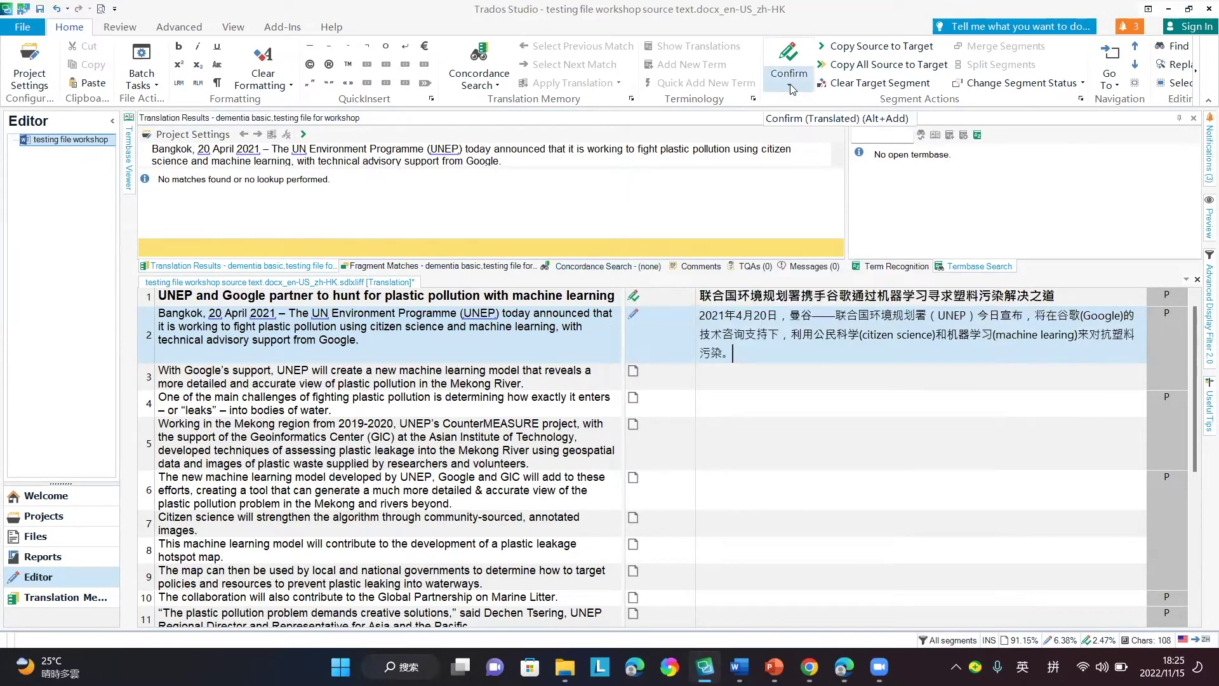
pyautogui.click(790, 65)
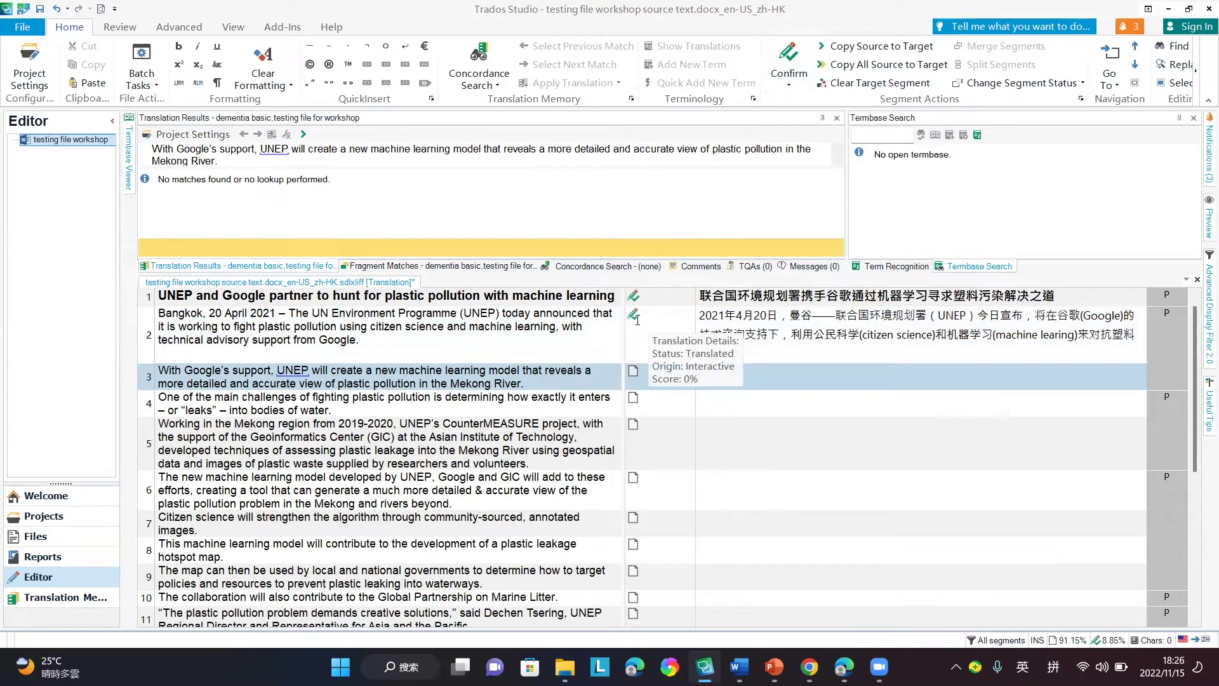
# Step: Review the available confirmation options and the remaining segments down to the end of the document
pyautogui.click(790, 85)
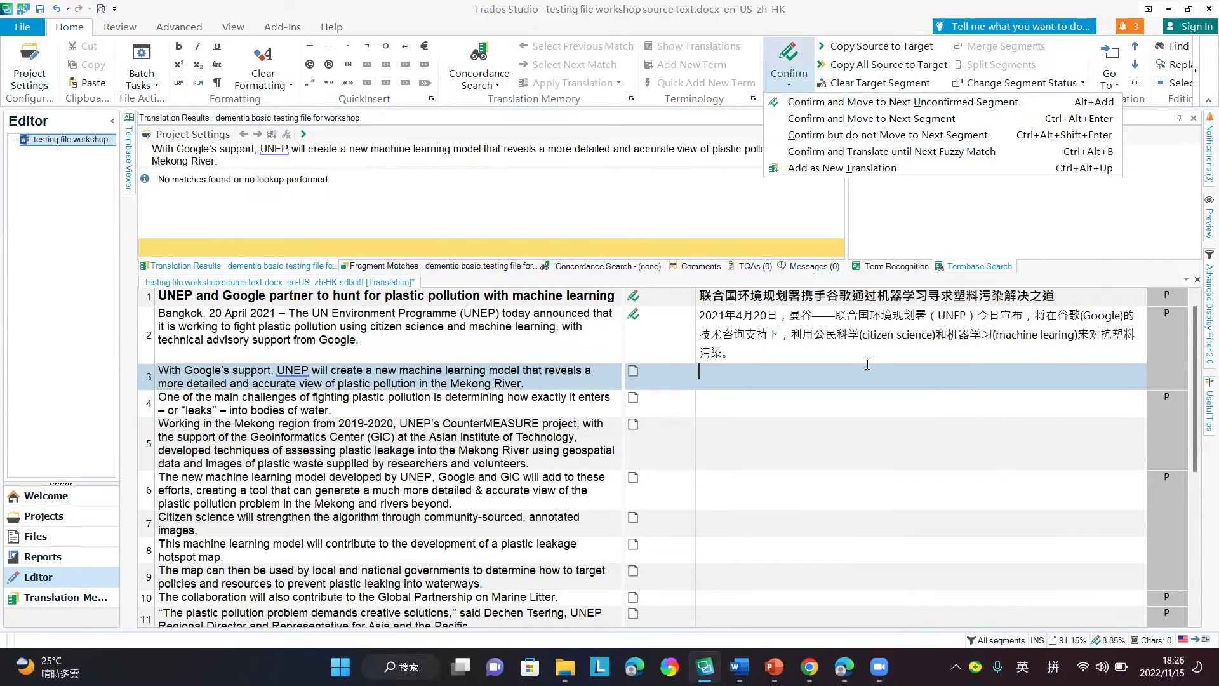
pyautogui.scroll(-6, 868, 365)
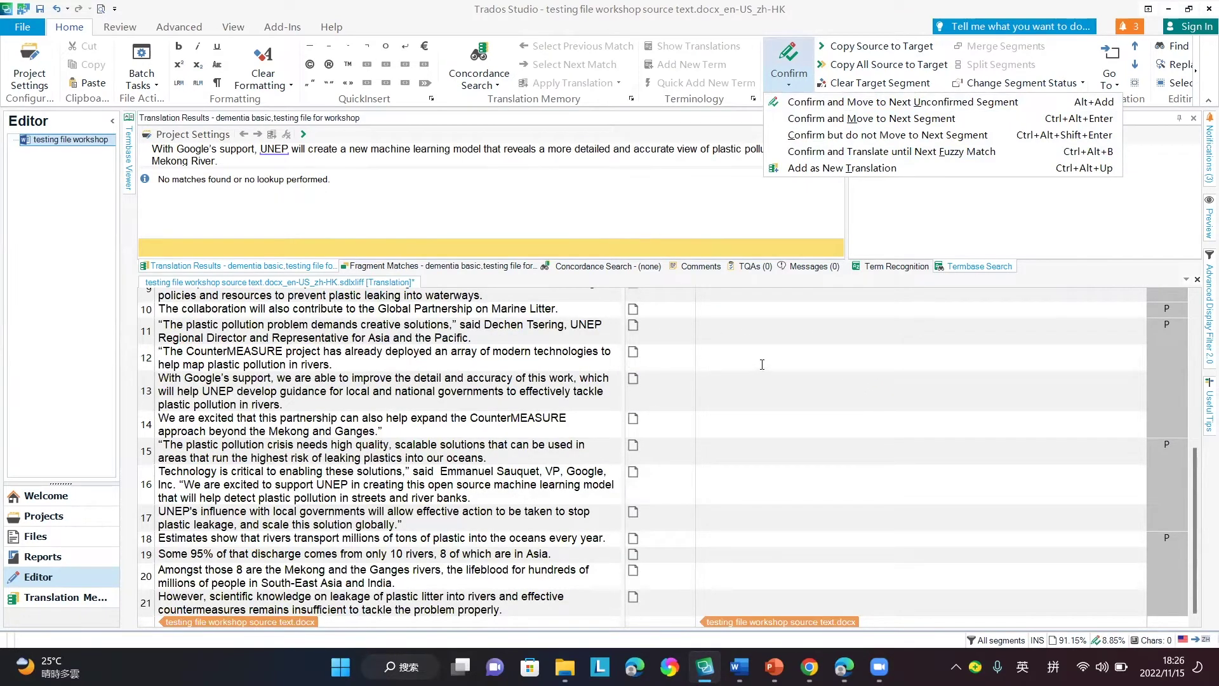
pyautogui.scroll(6, 762, 364)
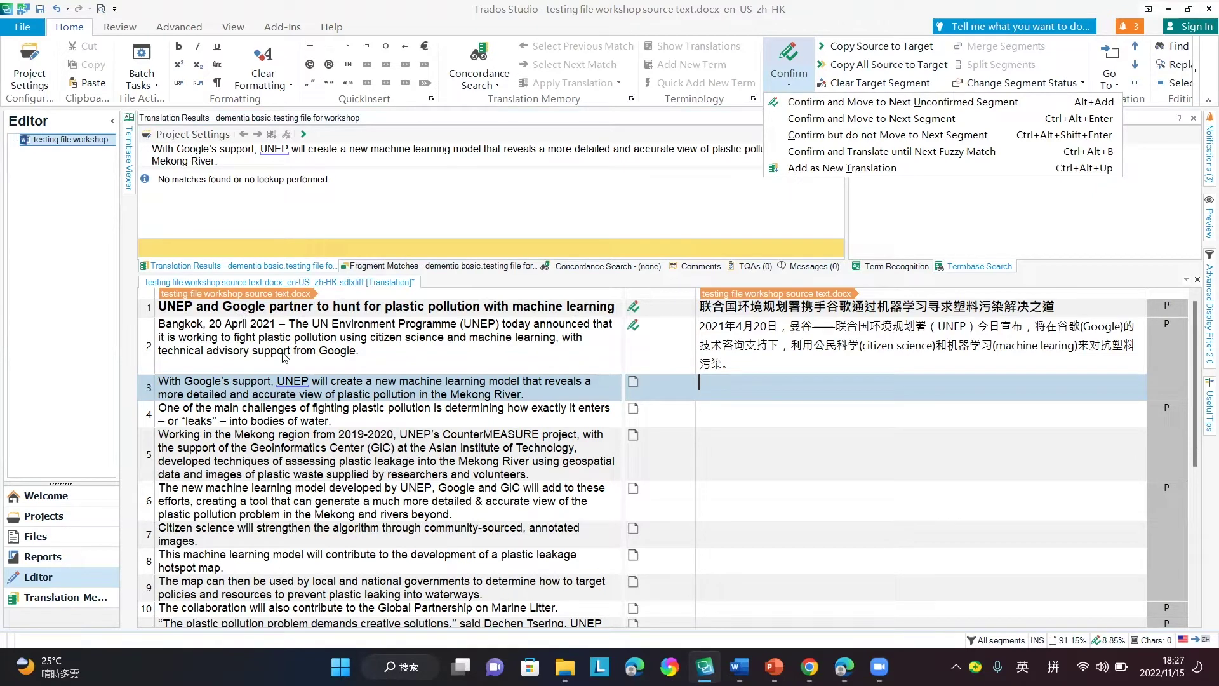
# Step: Select the term "UNEP" in segment 1's source and its equivalent "联合国环境规划署" in the target
pyautogui.click(303, 381)
pyautogui.moveTo(311, 381); pyautogui.dragTo(279, 383)
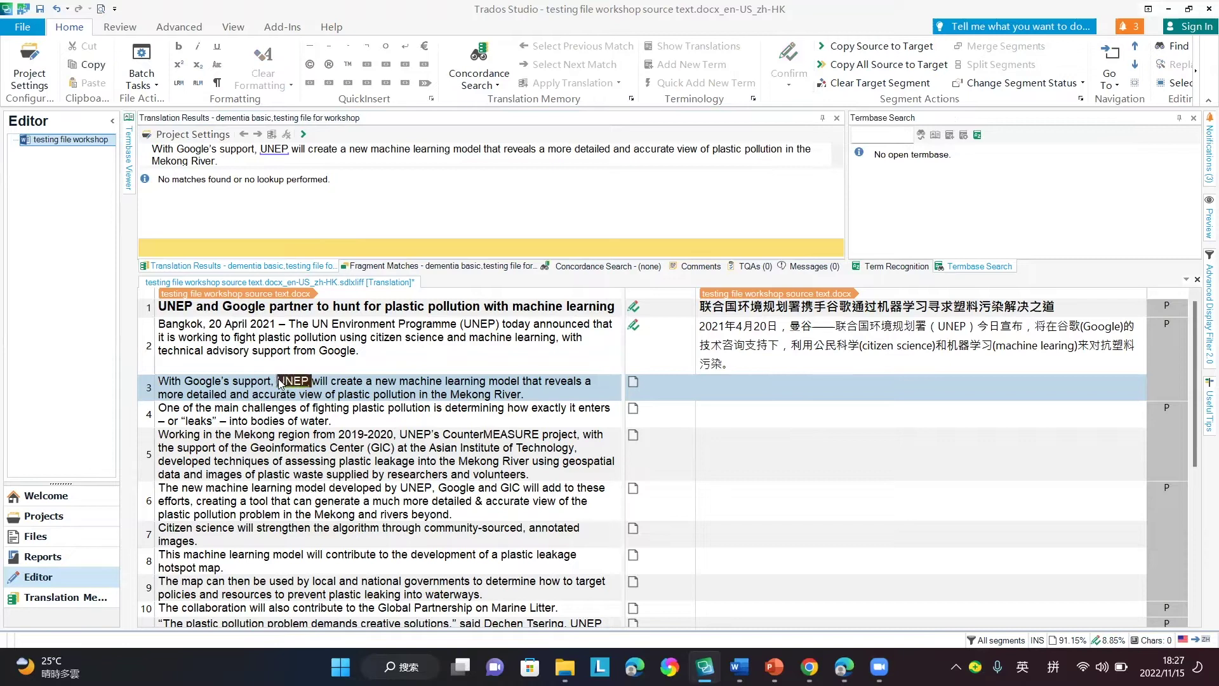
pyautogui.moveTo(194, 307); pyautogui.dragTo(162, 312)
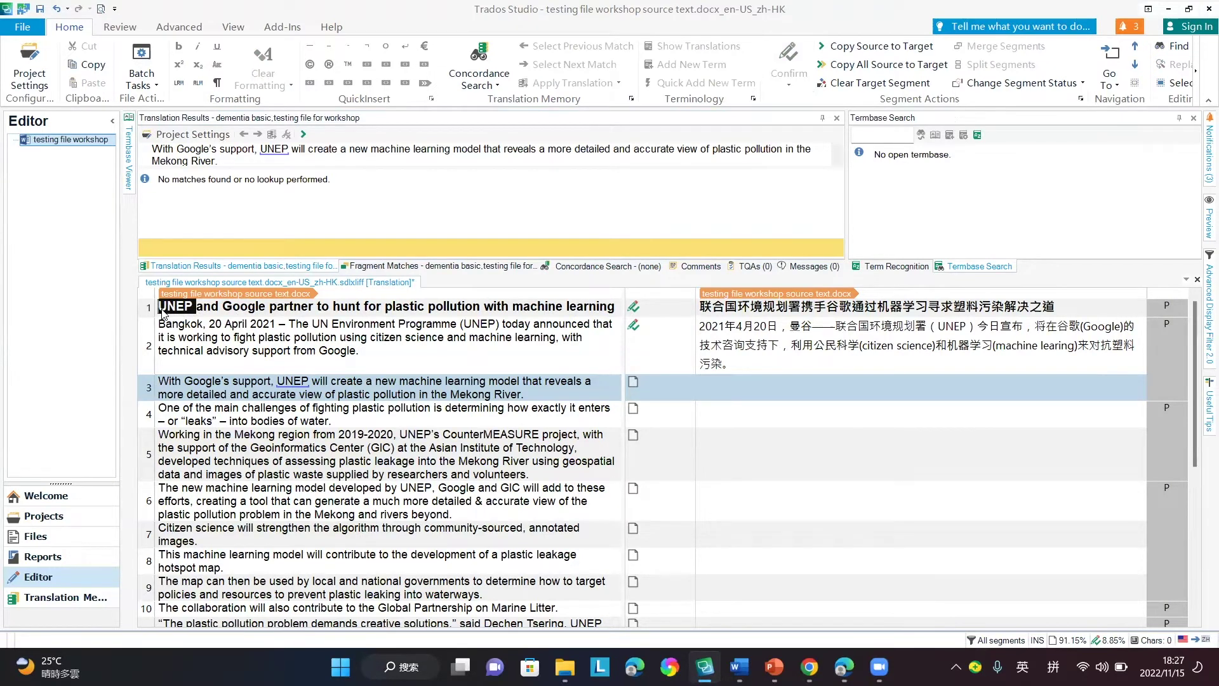
pyautogui.moveTo(801, 313); pyautogui.dragTo(698, 312)
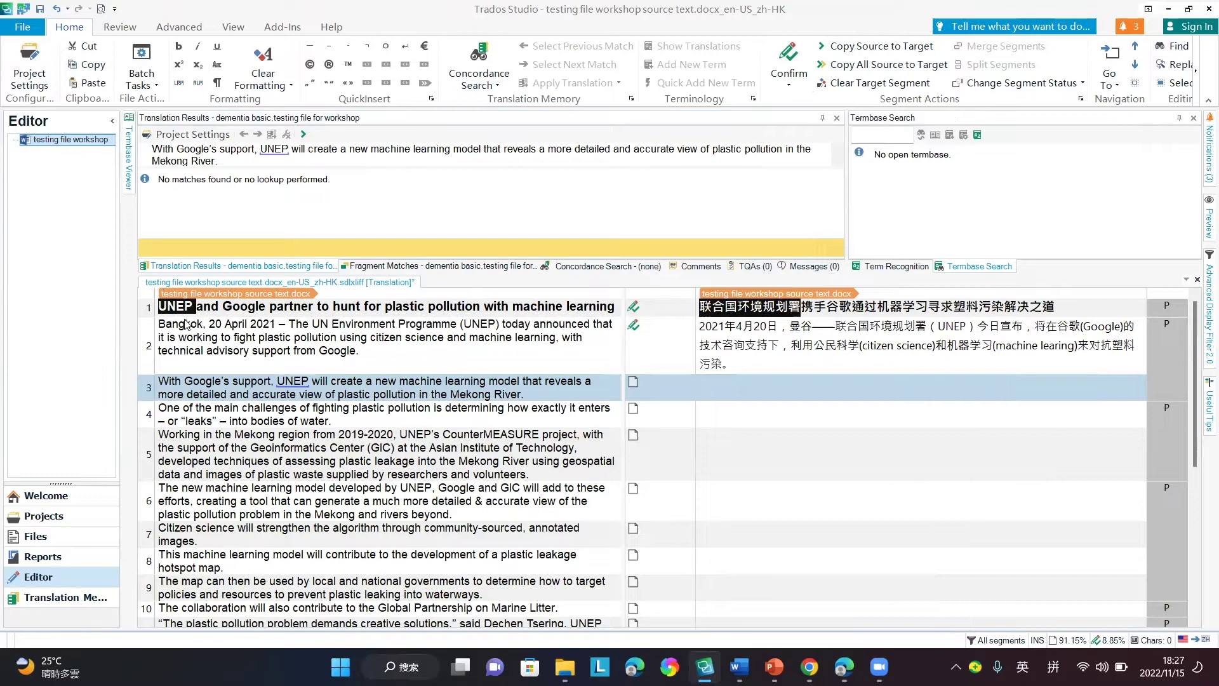
# Step: Look through the available commands for a way to add the selected term pair to a termbase
pyautogui.rightClick(722, 312)
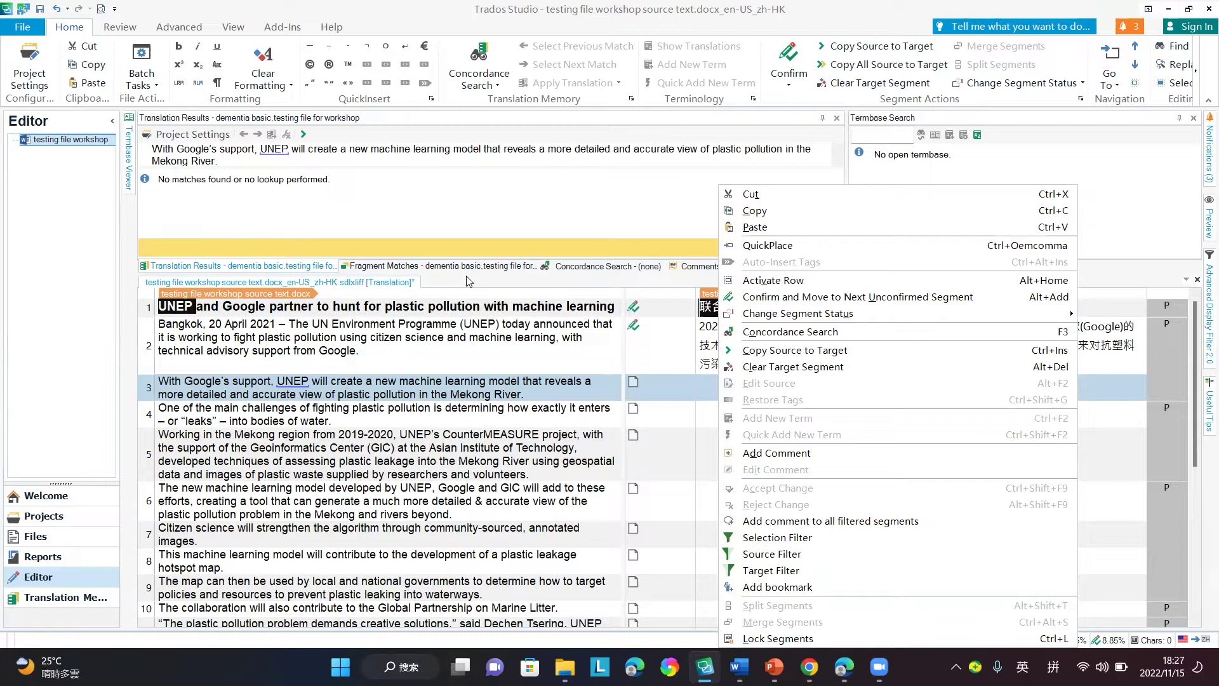
pyautogui.click(117, 28)
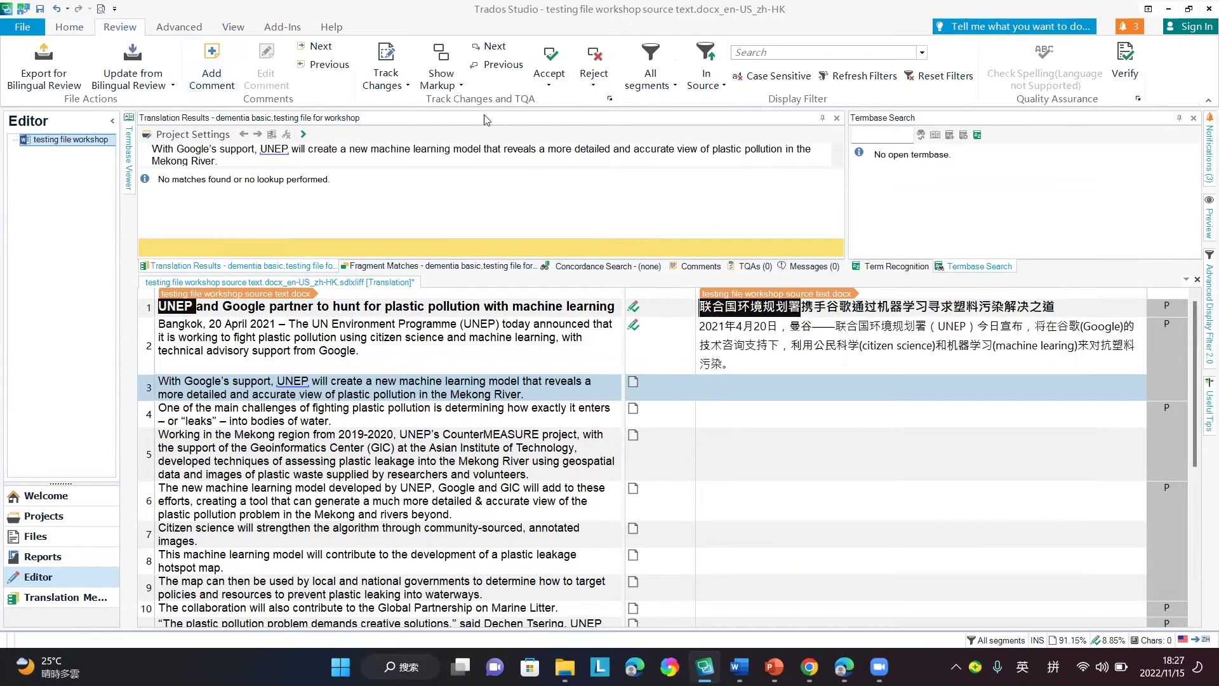
pyautogui.rightClick(188, 310)
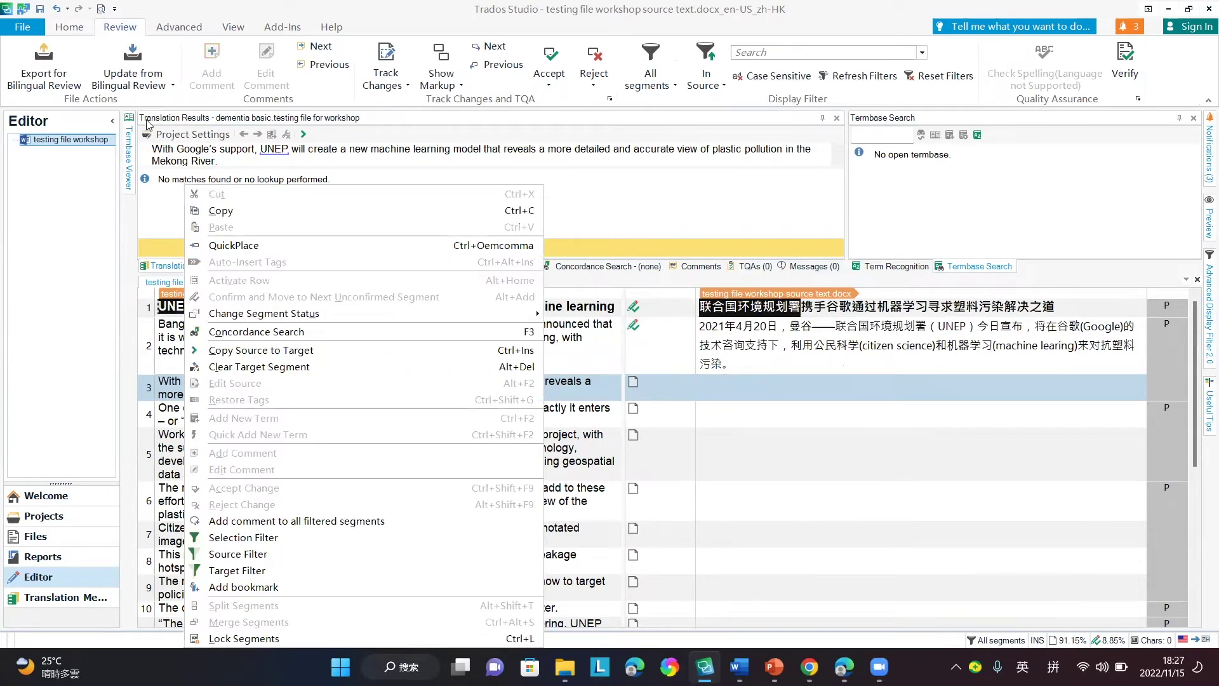
pyautogui.click(71, 29)
pyautogui.click(71, 28)
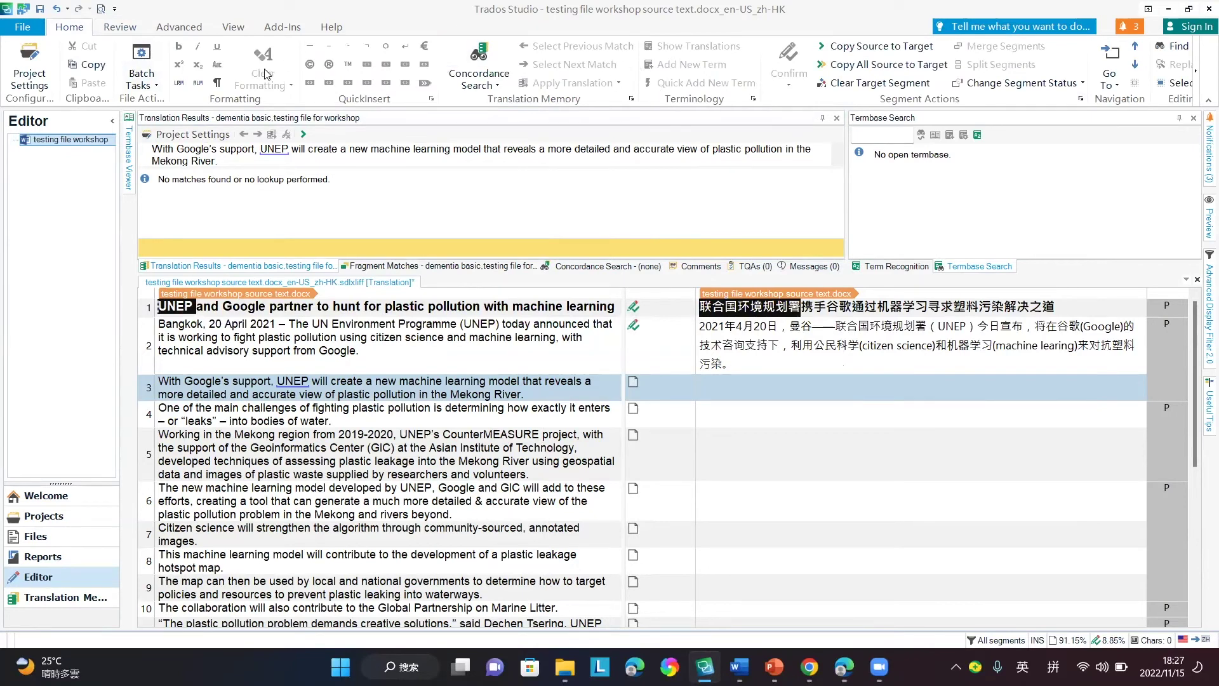
pyautogui.click(120, 28)
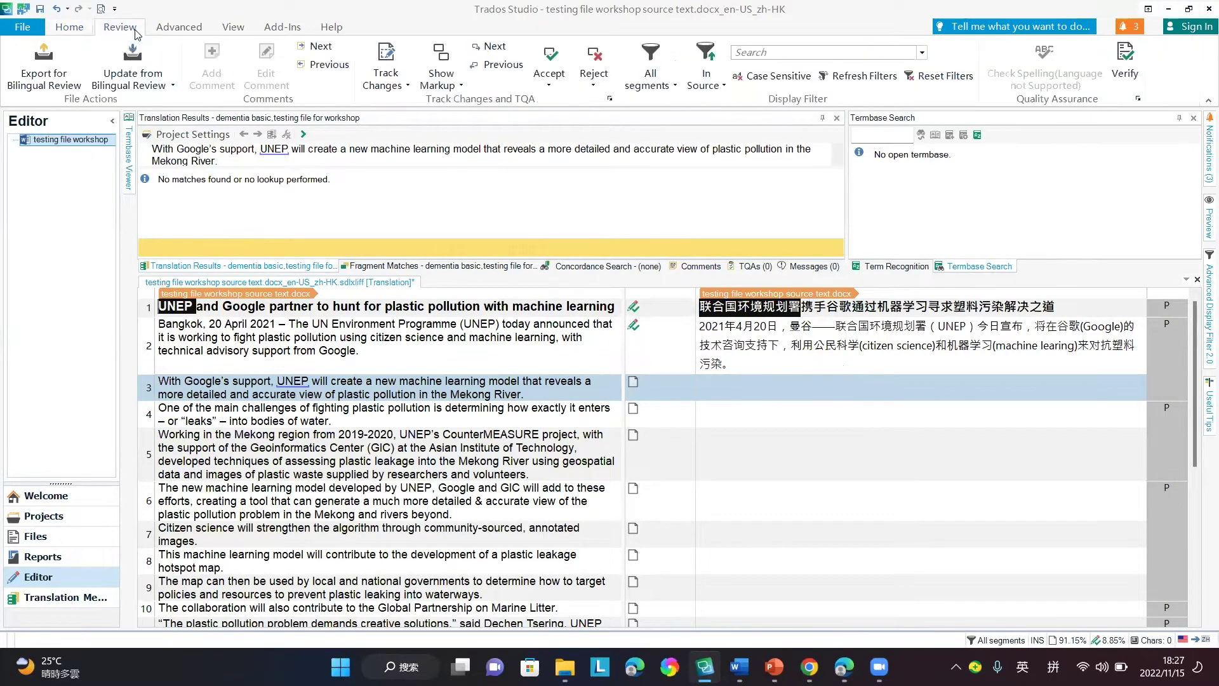
pyautogui.click(235, 28)
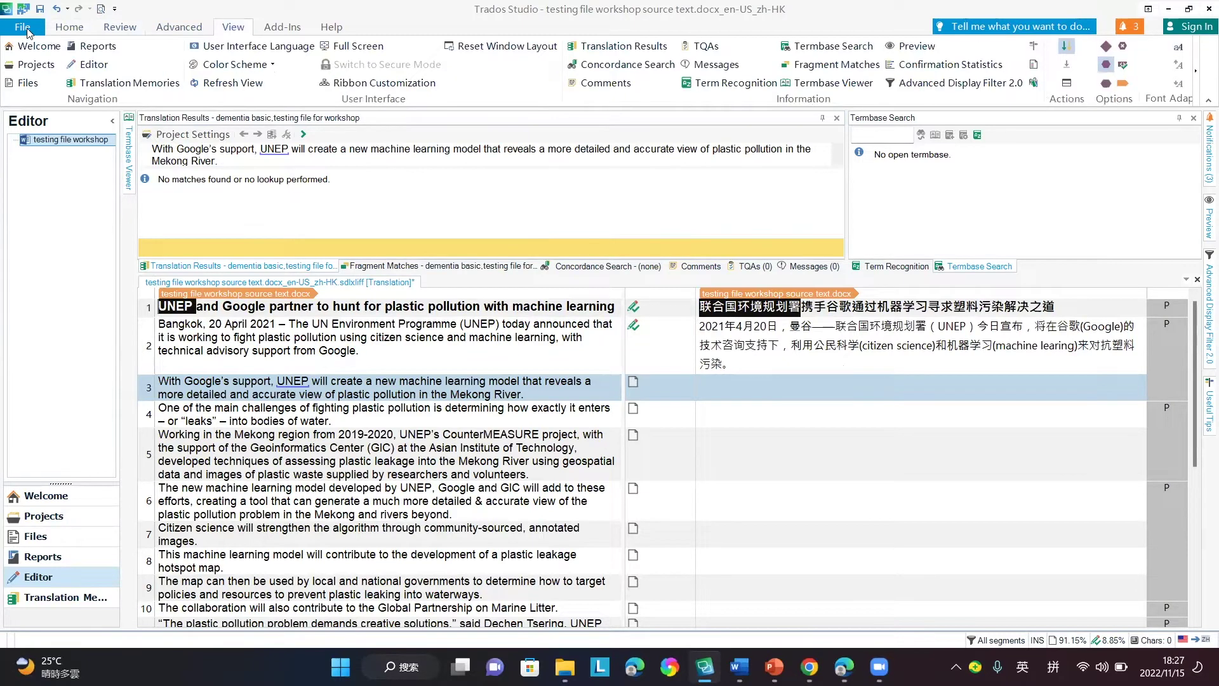
pyautogui.click(23, 28)
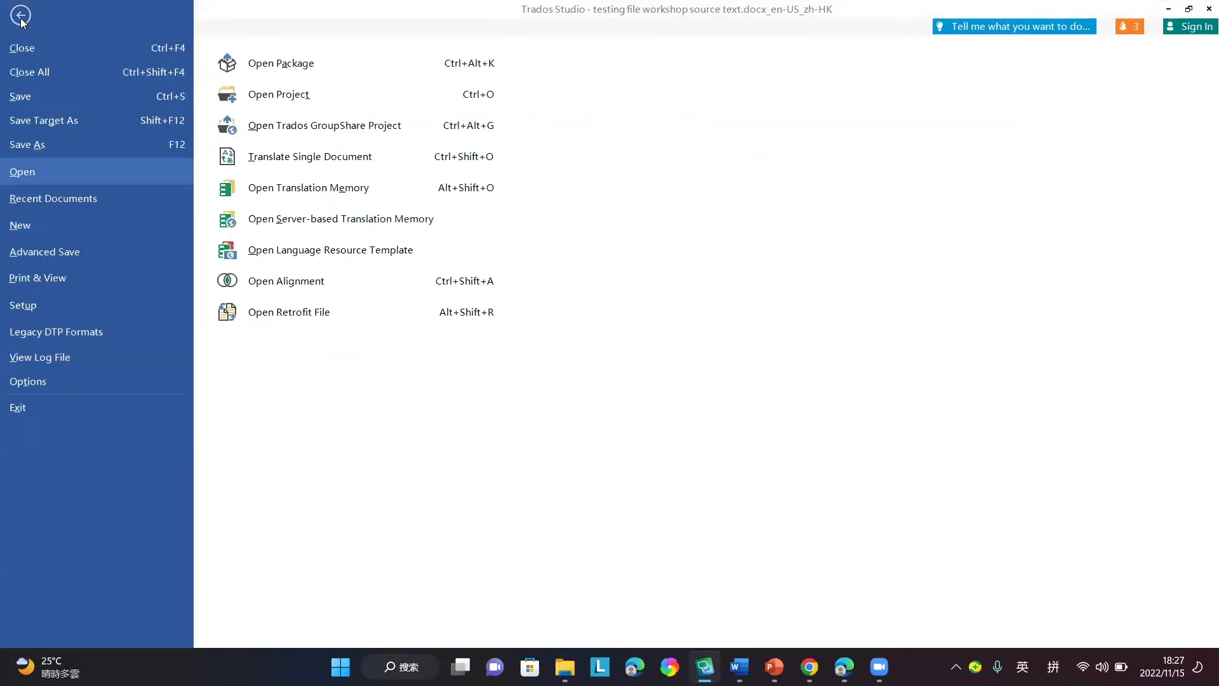
pyautogui.click(20, 17)
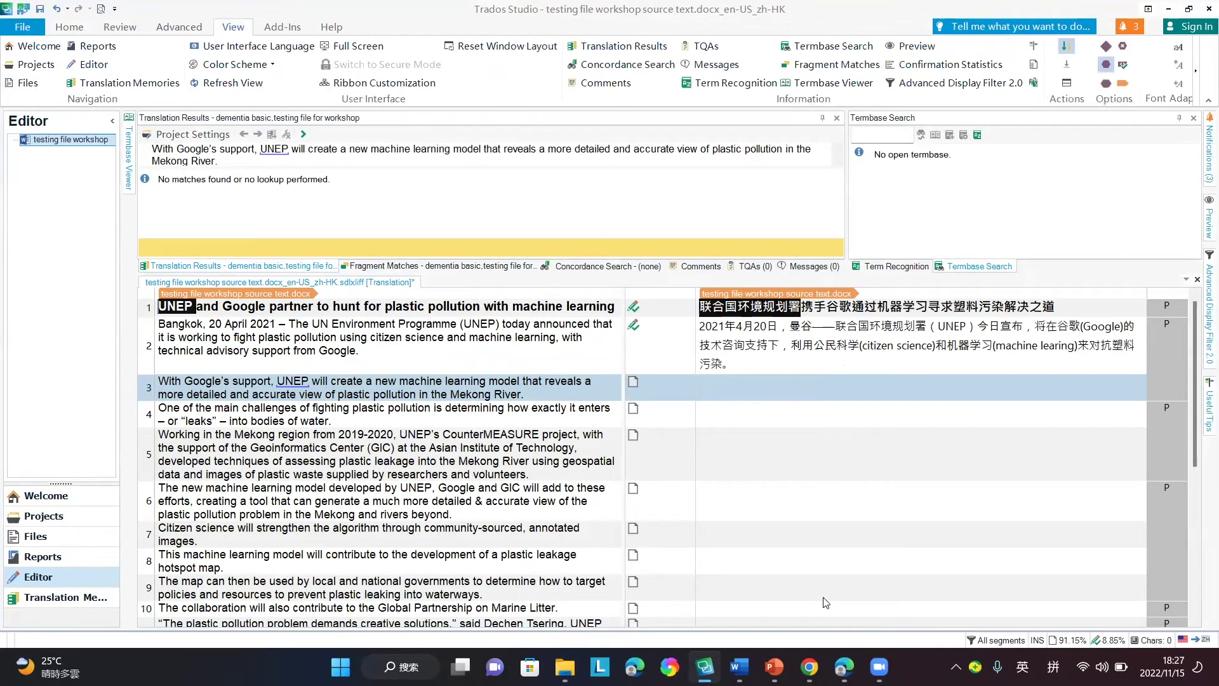
# Step: Switch to PowerPoint and go through the workshop slides to find "Create termbase"
pyautogui.hotkey('alt', 'Tab')
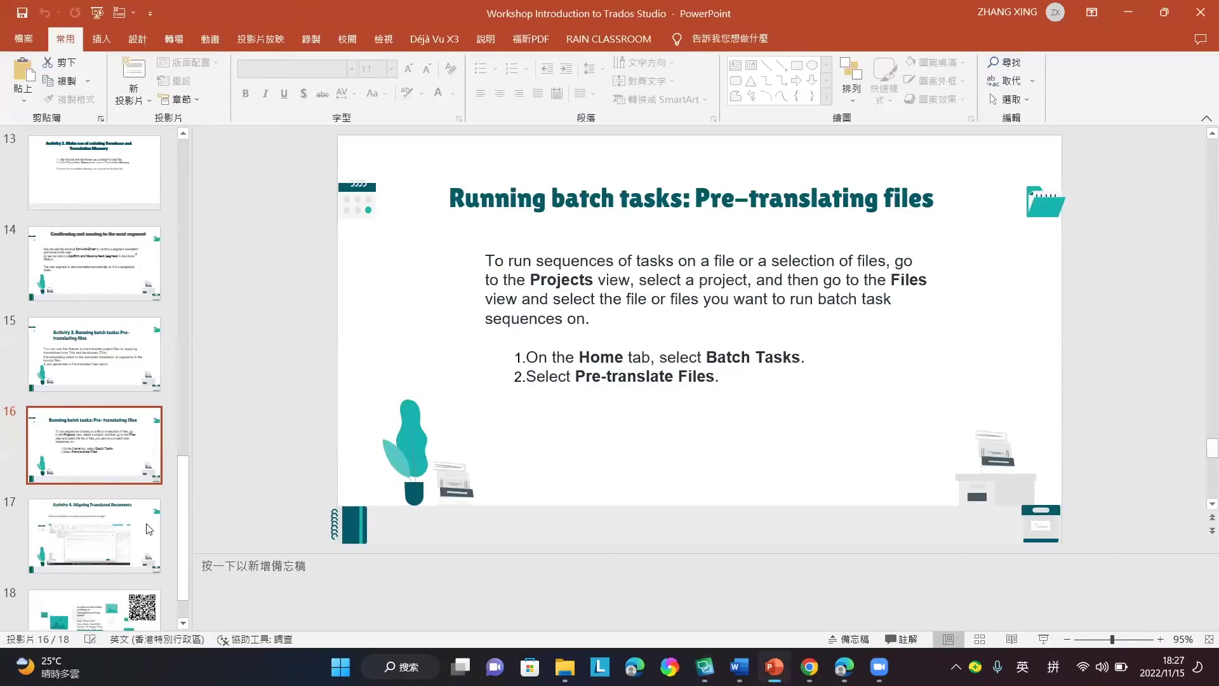
pyautogui.click(149, 529)
pyautogui.scroll(10, 118, 401)
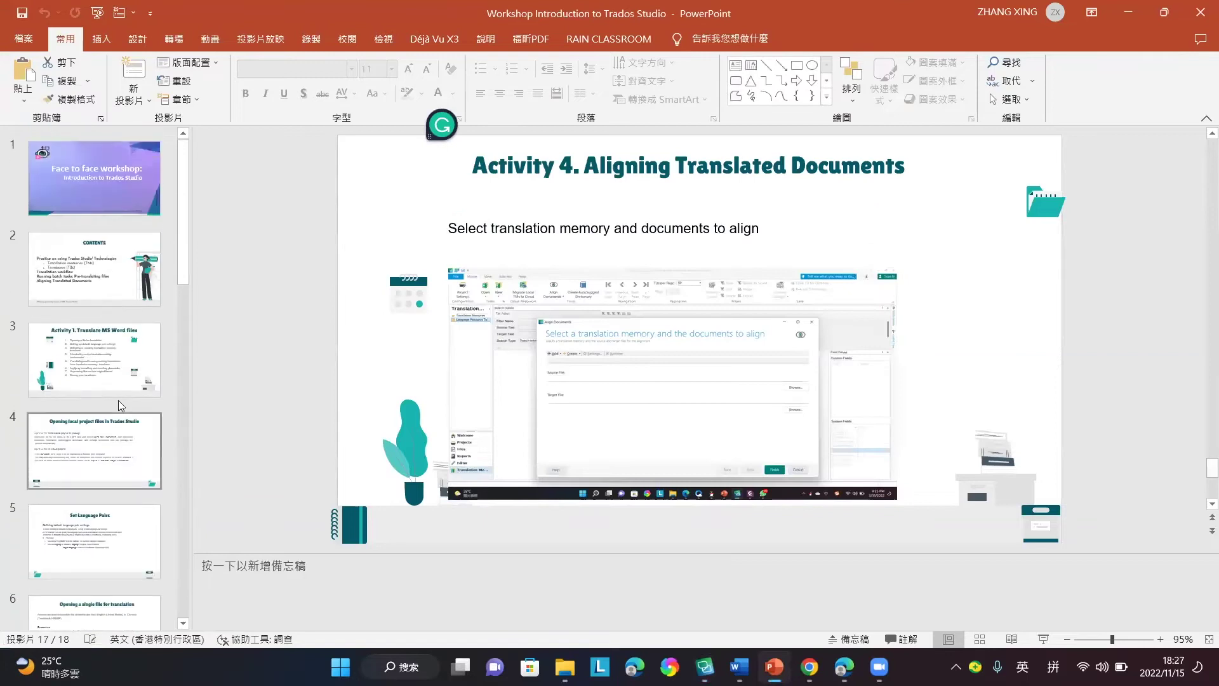
pyautogui.click(116, 393)
pyautogui.press('Down')
pyautogui.press('Down')
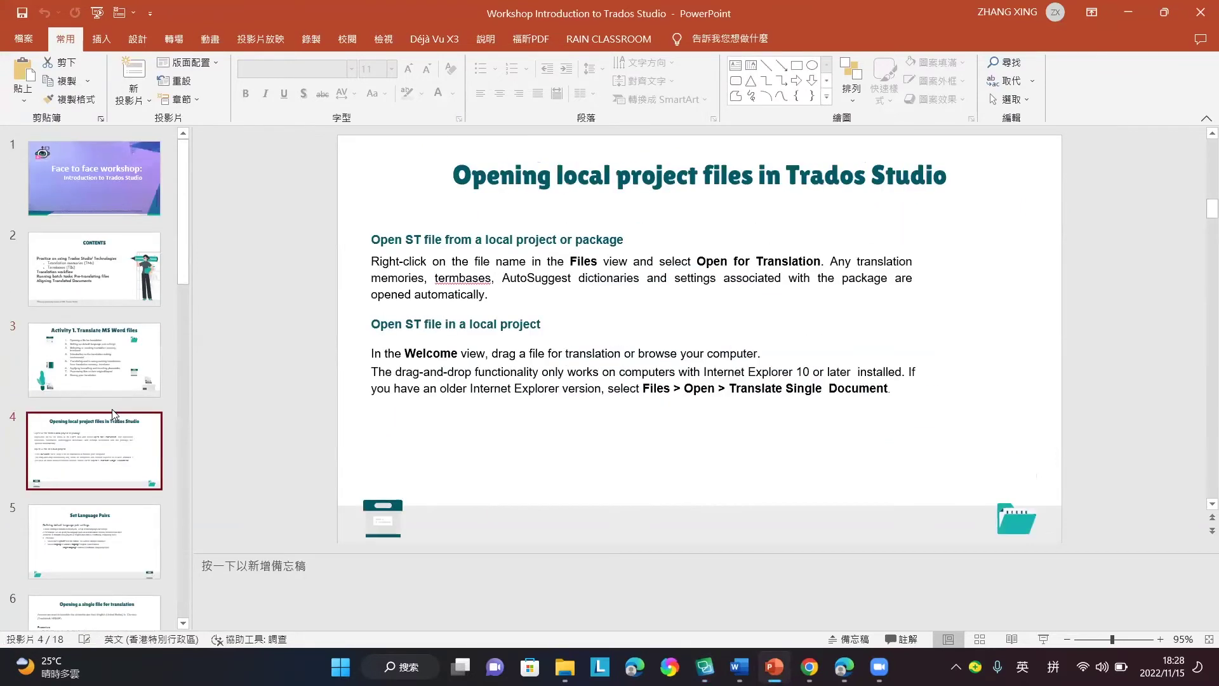
pyautogui.press('Down')
pyautogui.press('Down')
pyautogui.press('Down')
pyautogui.press('Down')
pyautogui.press('Down')
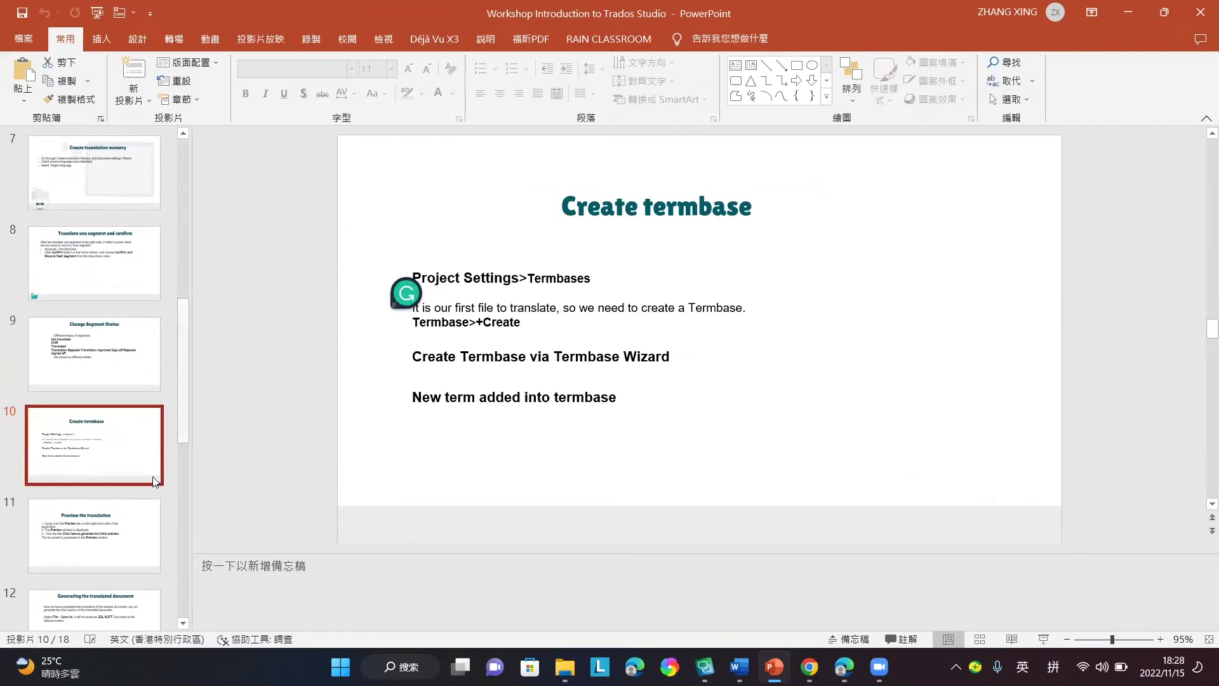
# Step: Check the neighbouring slides, read the "Create termbase" instructions, and return to Trados Studio
pyautogui.click(64, 532)
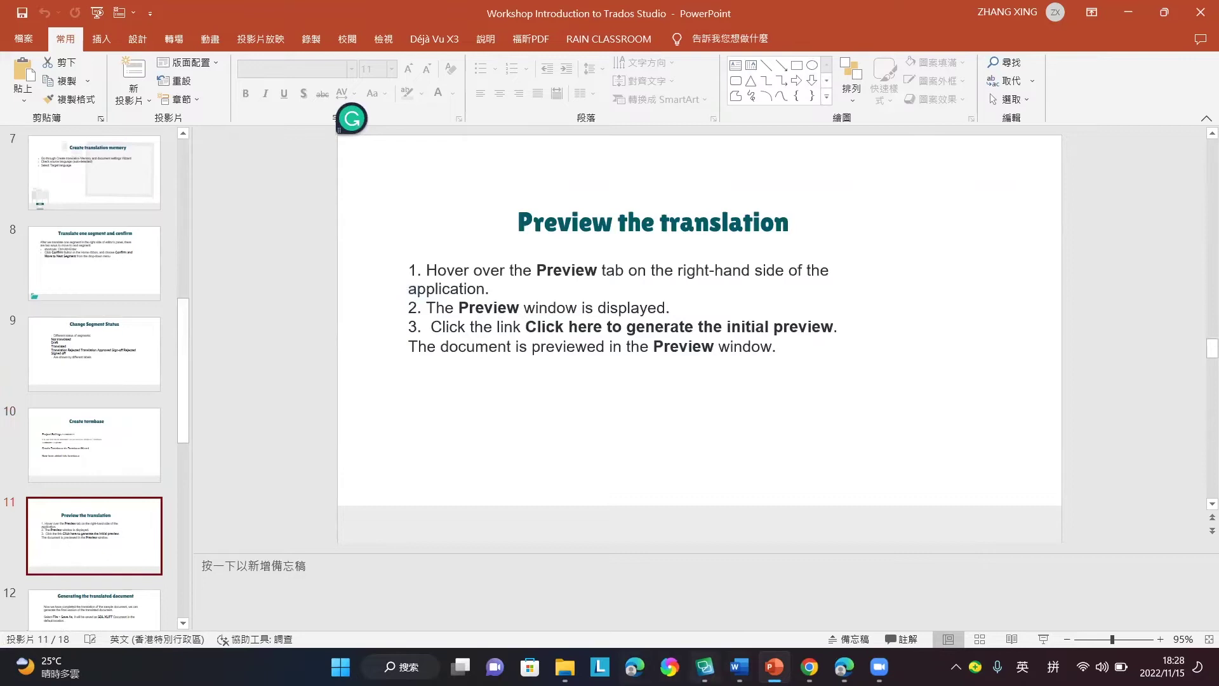
pyautogui.click(118, 440)
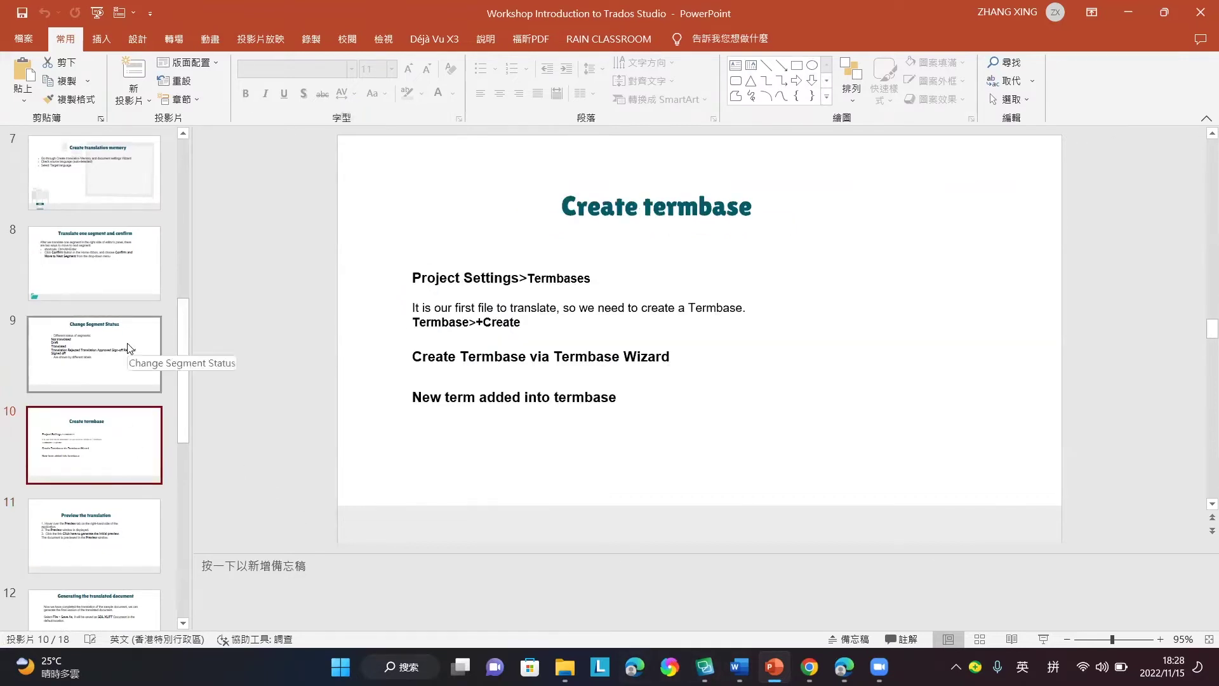
pyautogui.click(128, 345)
pyautogui.click(108, 425)
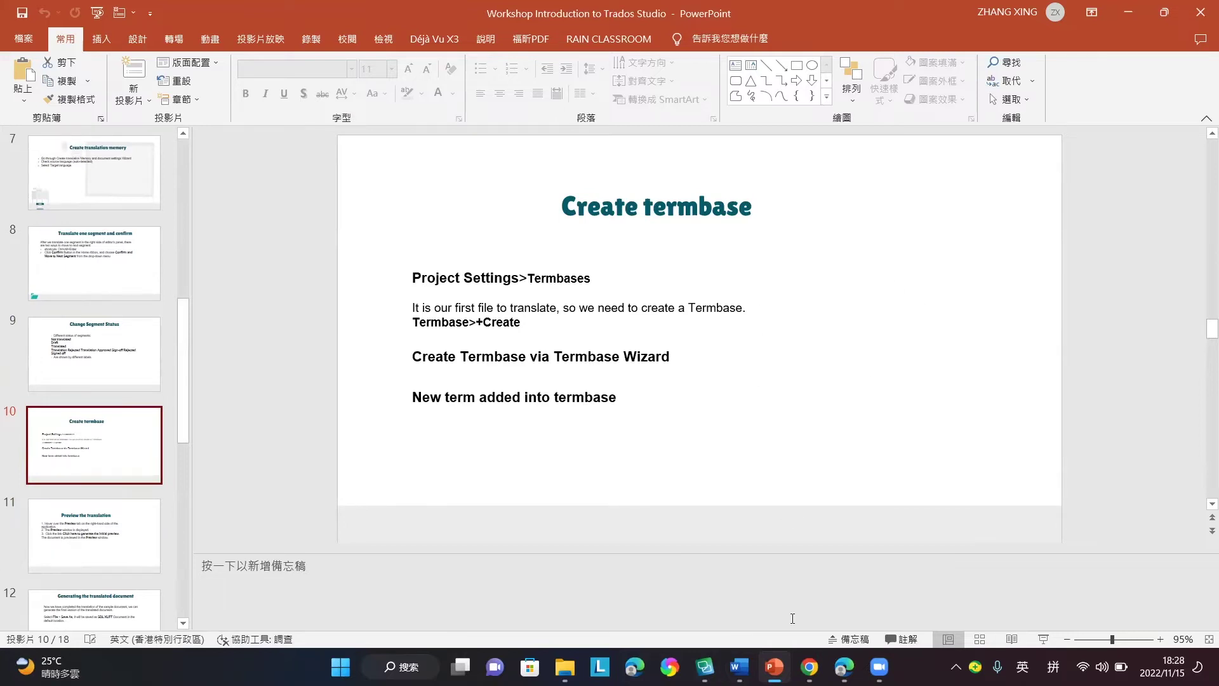
pyautogui.hotkey('alt', 'Tab')
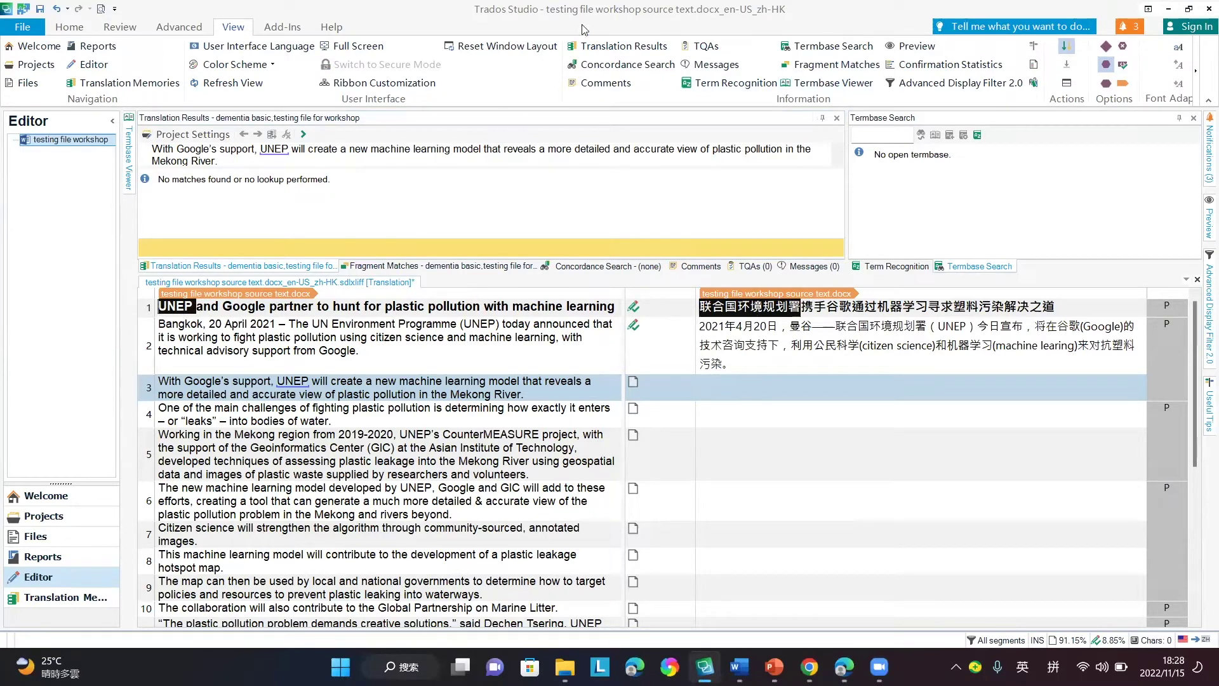
# Step: Check the term recognition view, then open the workshop project's settings and look for termbase options
pyautogui.click(754, 85)
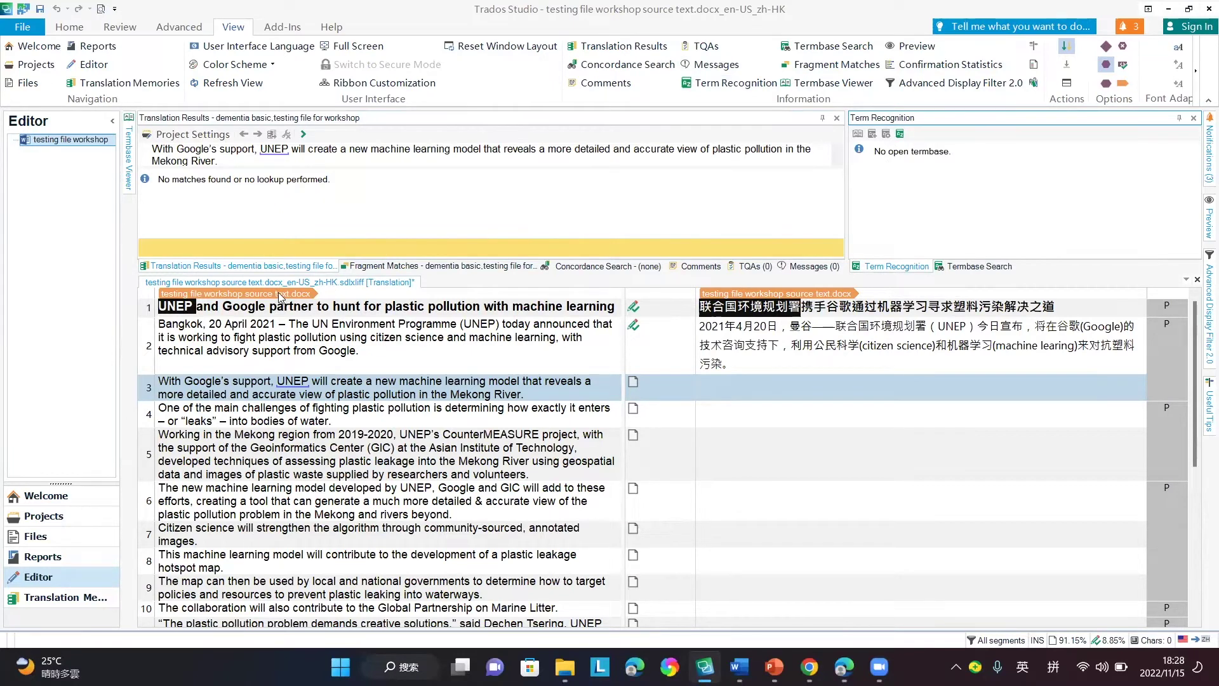
pyautogui.click(37, 65)
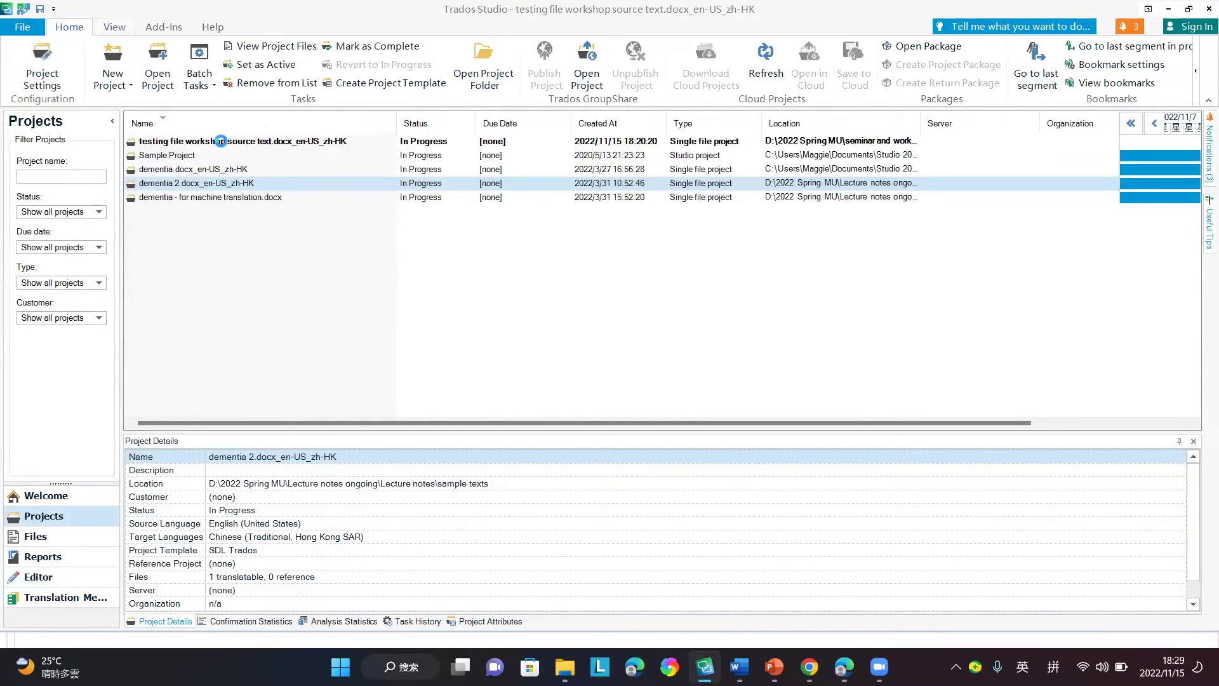
pyautogui.click(221, 141)
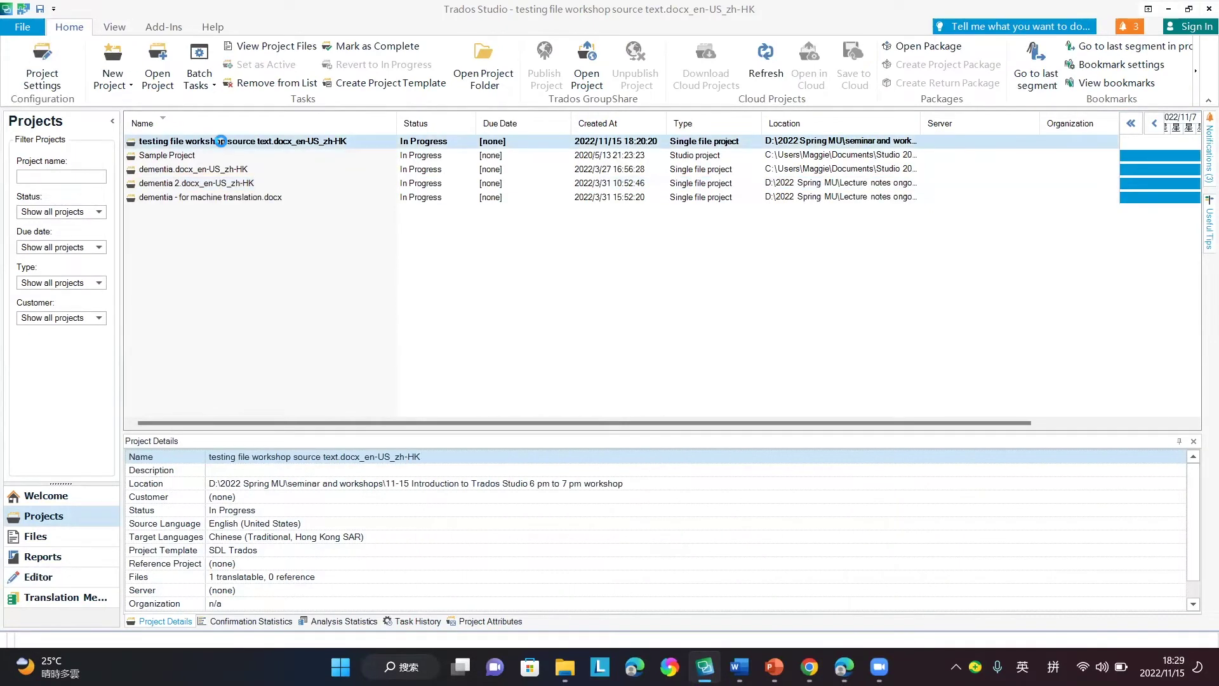
pyautogui.doubleClick(221, 141)
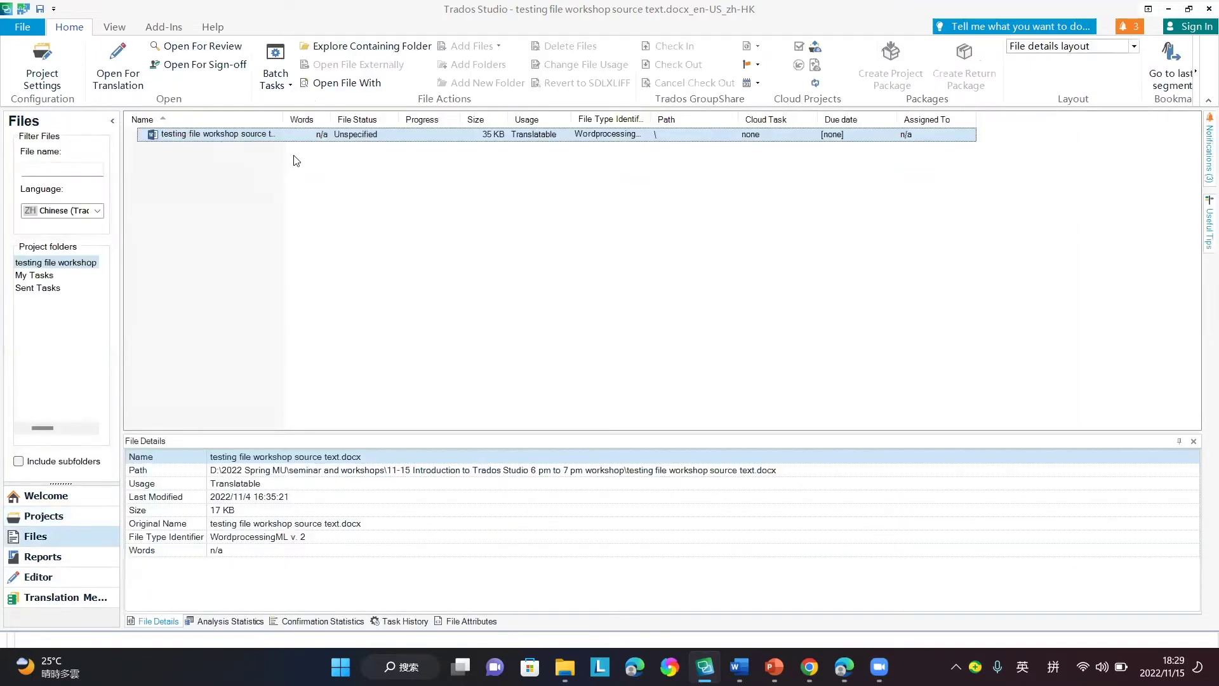
pyautogui.click(50, 79)
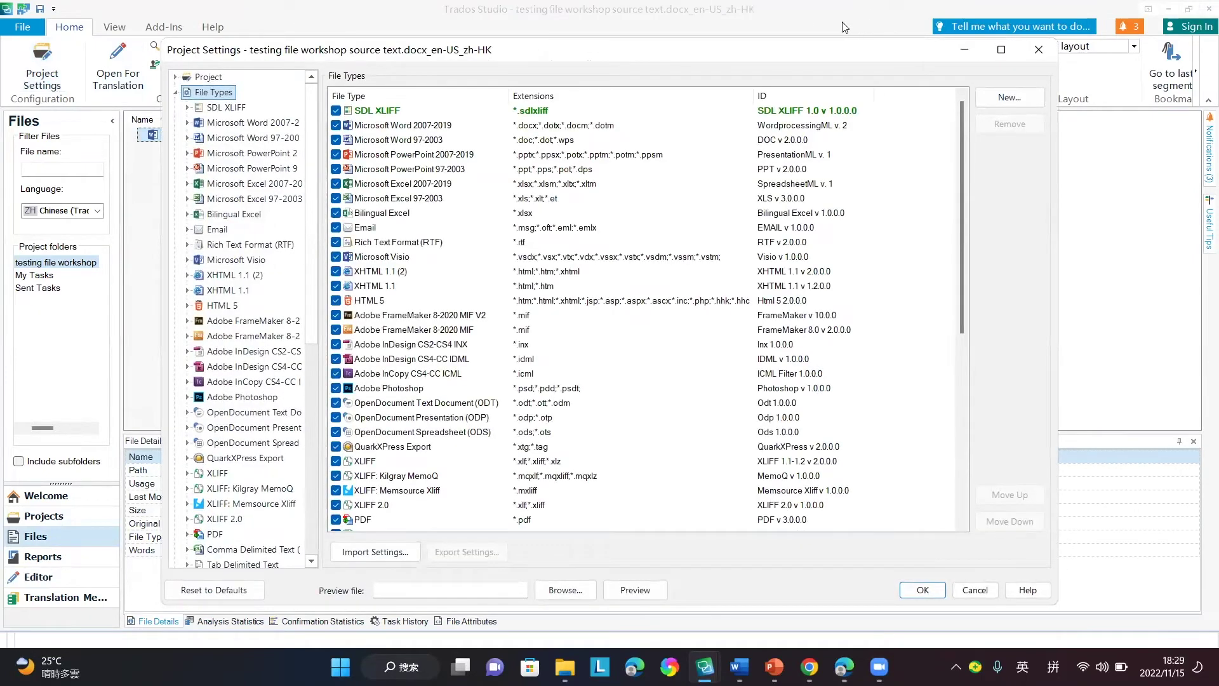
pyautogui.click(194, 78)
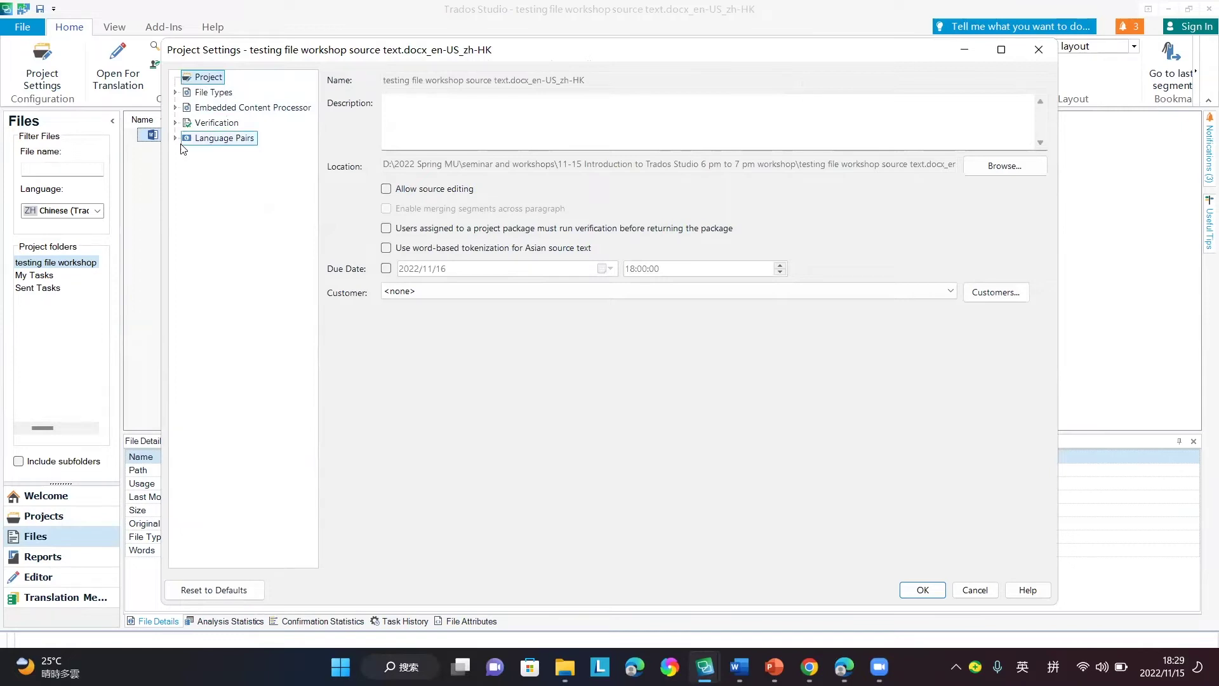
pyautogui.click(1039, 48)
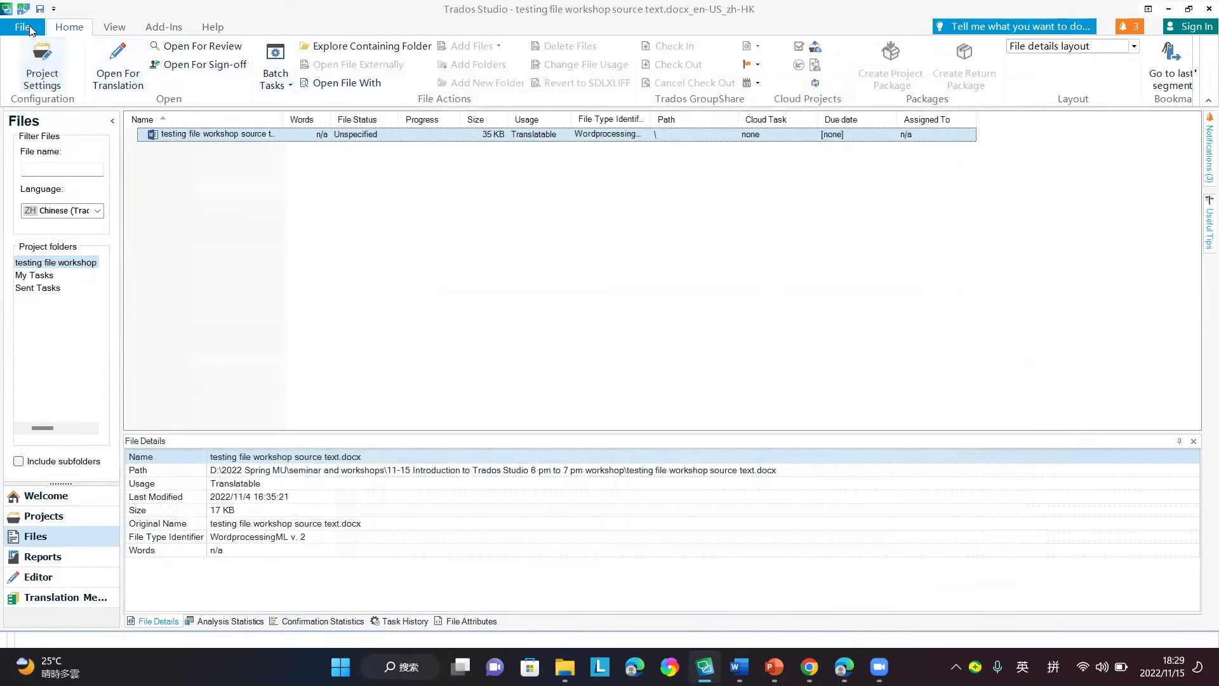
# Step: Look through the workshop project's available commands and batch tasks, then reopen its source file for translation
pyautogui.click(40, 516)
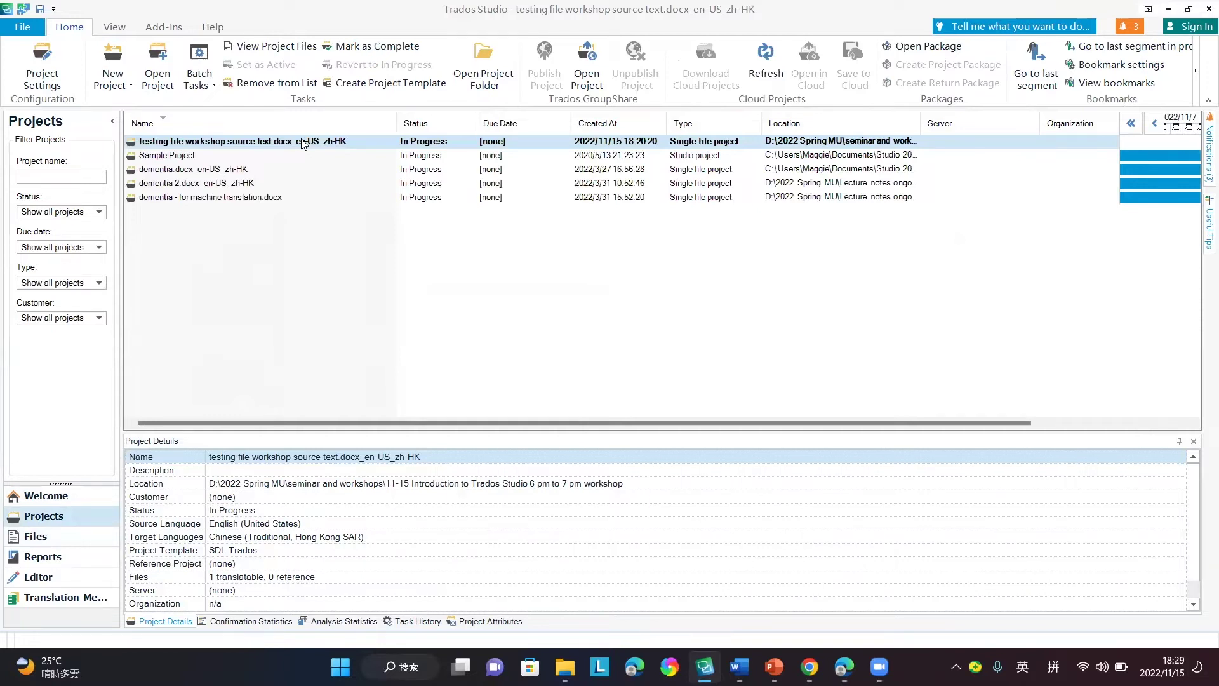
pyautogui.rightClick(303, 143)
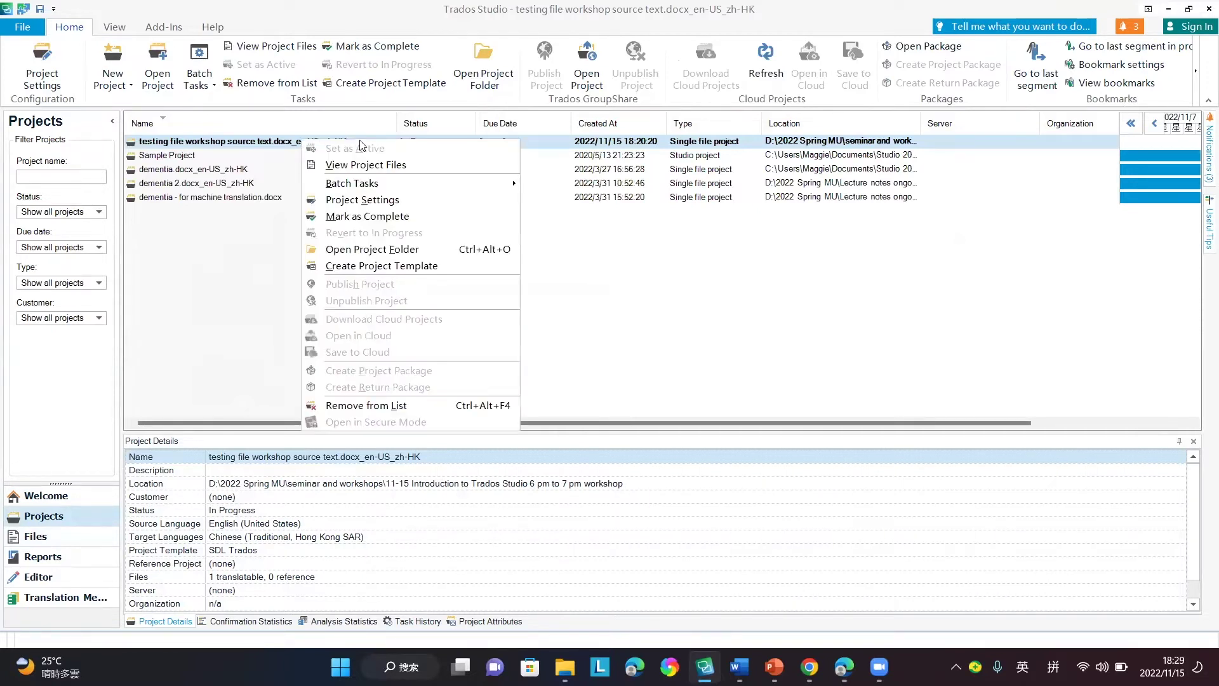
pyautogui.moveTo(408, 191)
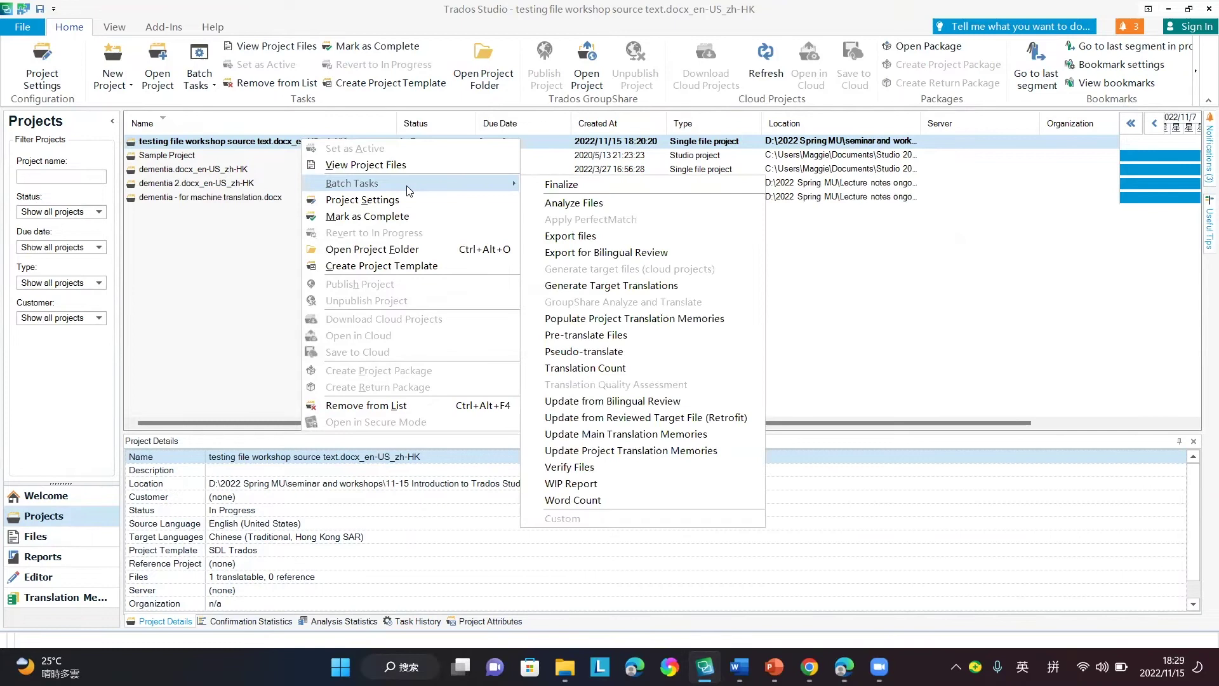
pyautogui.doubleClick(266, 145)
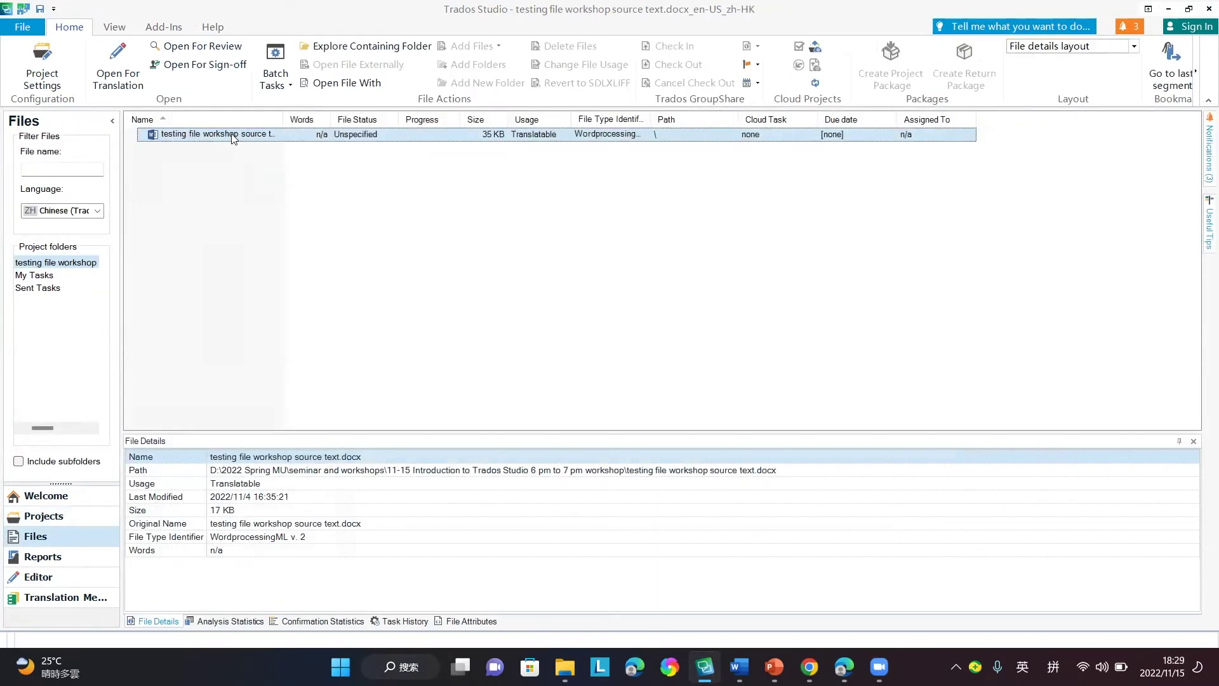
pyautogui.doubleClick(233, 135)
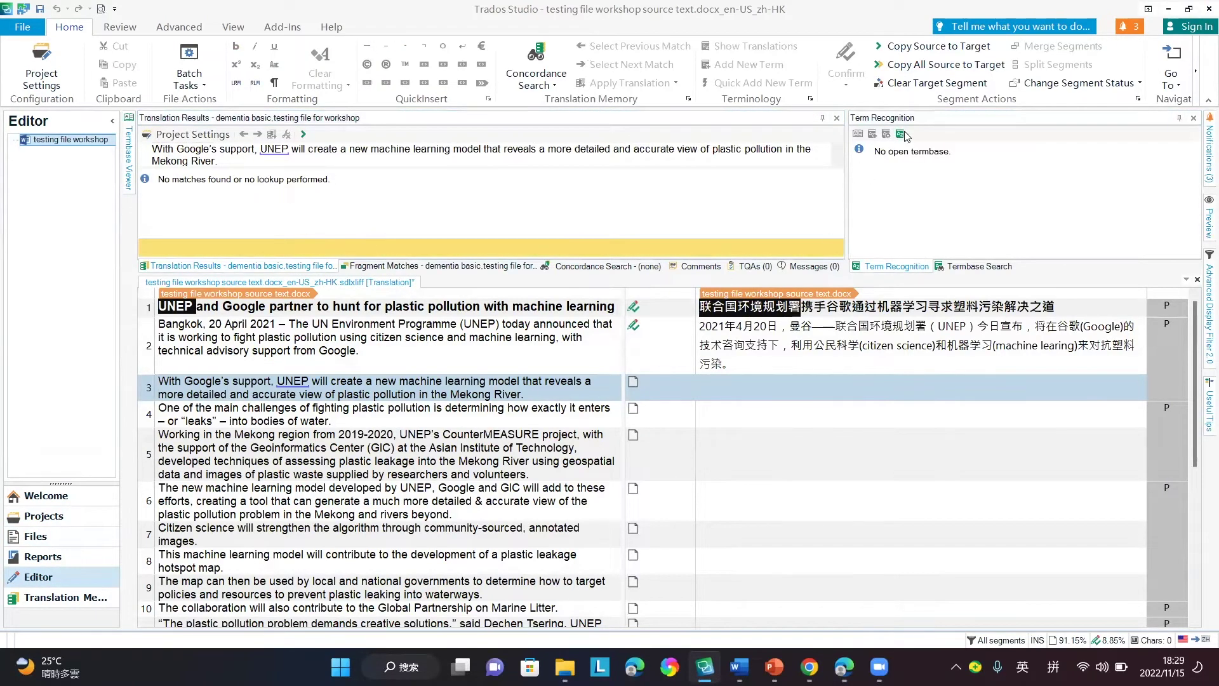
# Step: Start a new file-based termbase for the project from scratch and name it "testing file for workshop"
pyautogui.click(972, 267)
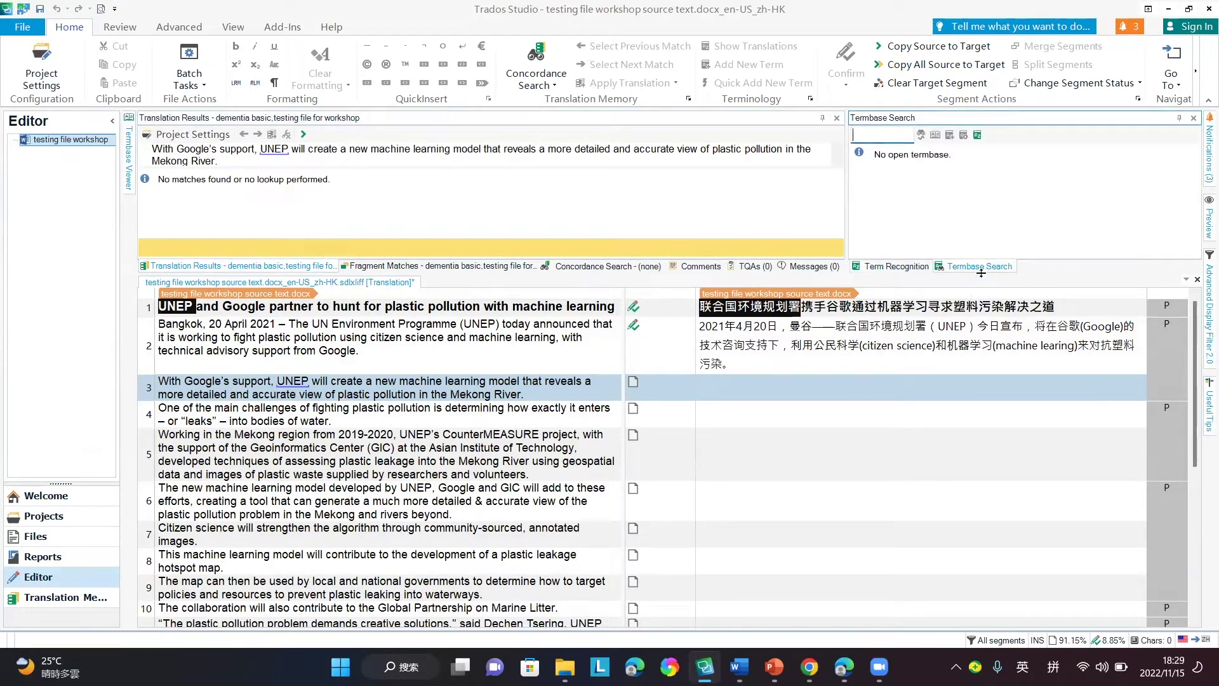
pyautogui.click(977, 136)
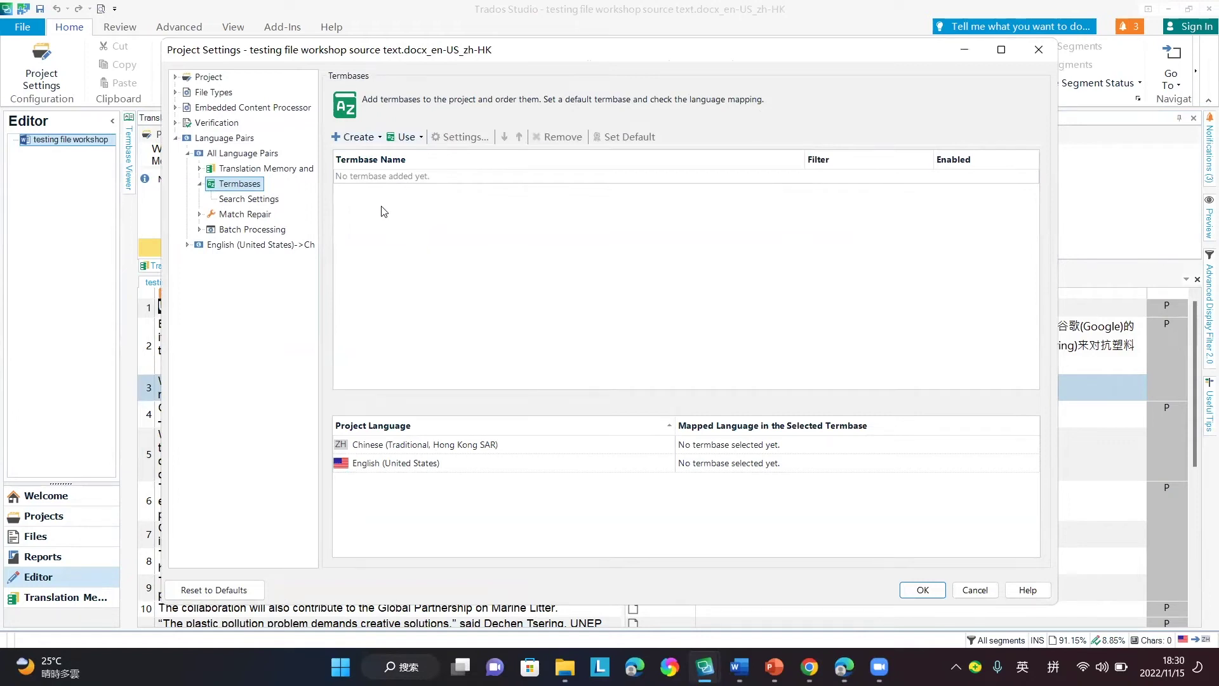
pyautogui.click(354, 138)
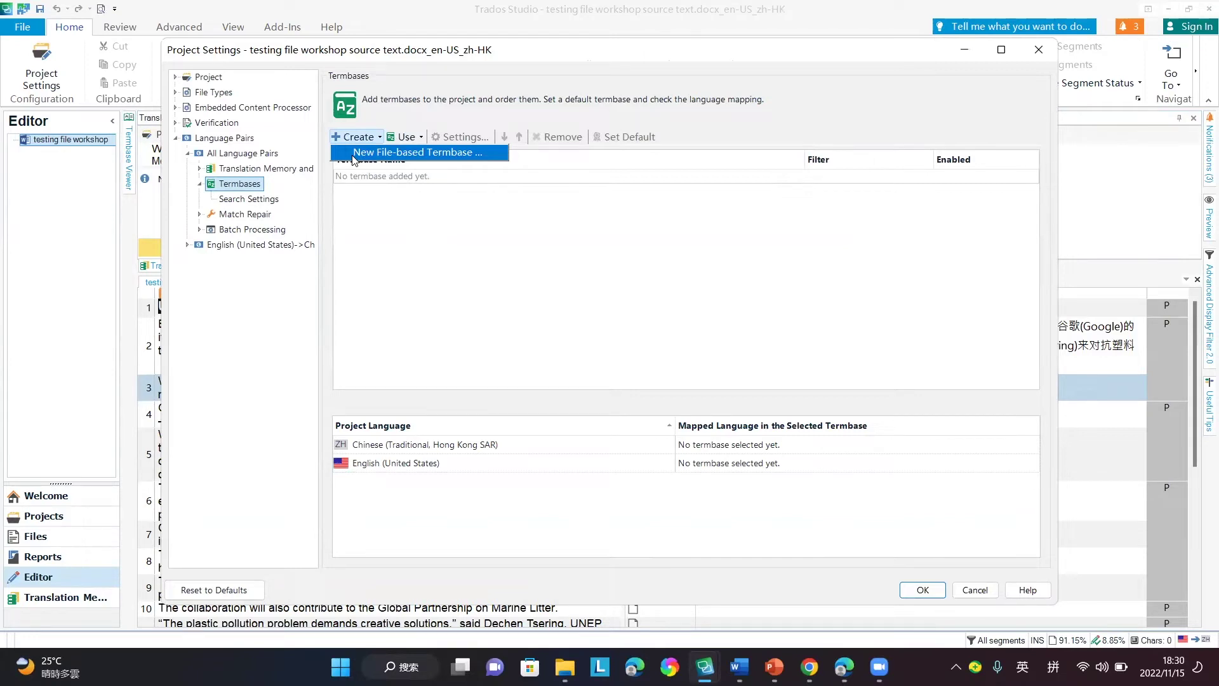
pyautogui.click(354, 155)
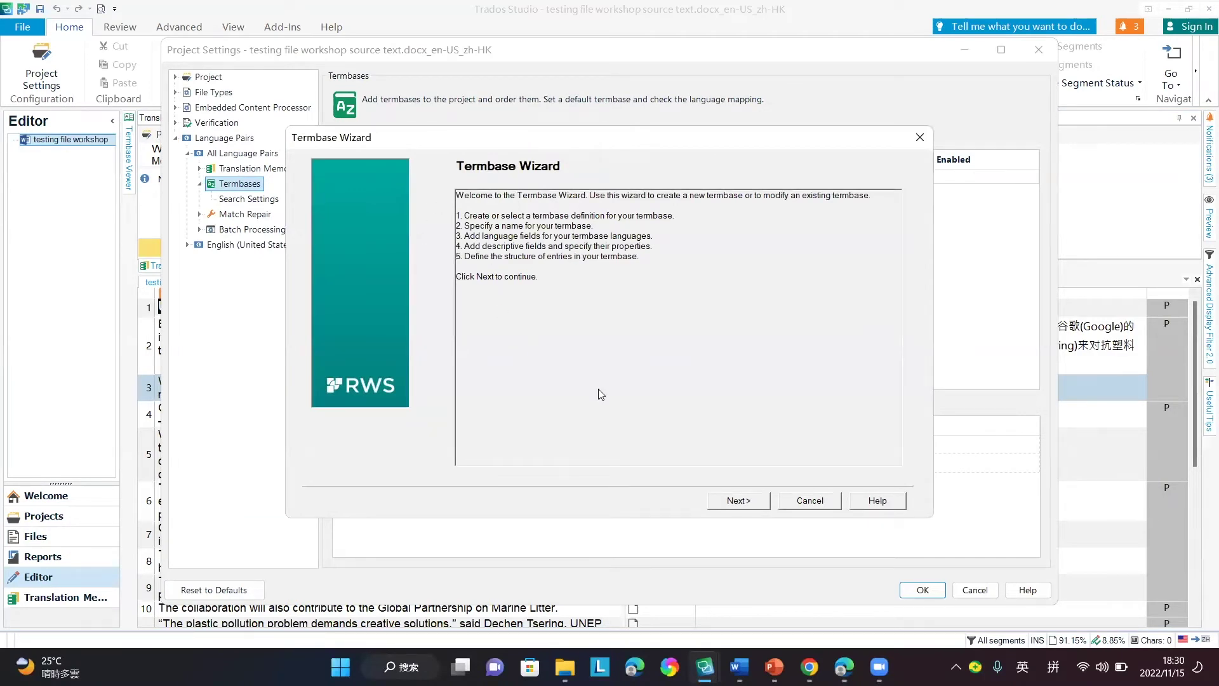
pyautogui.click(740, 502)
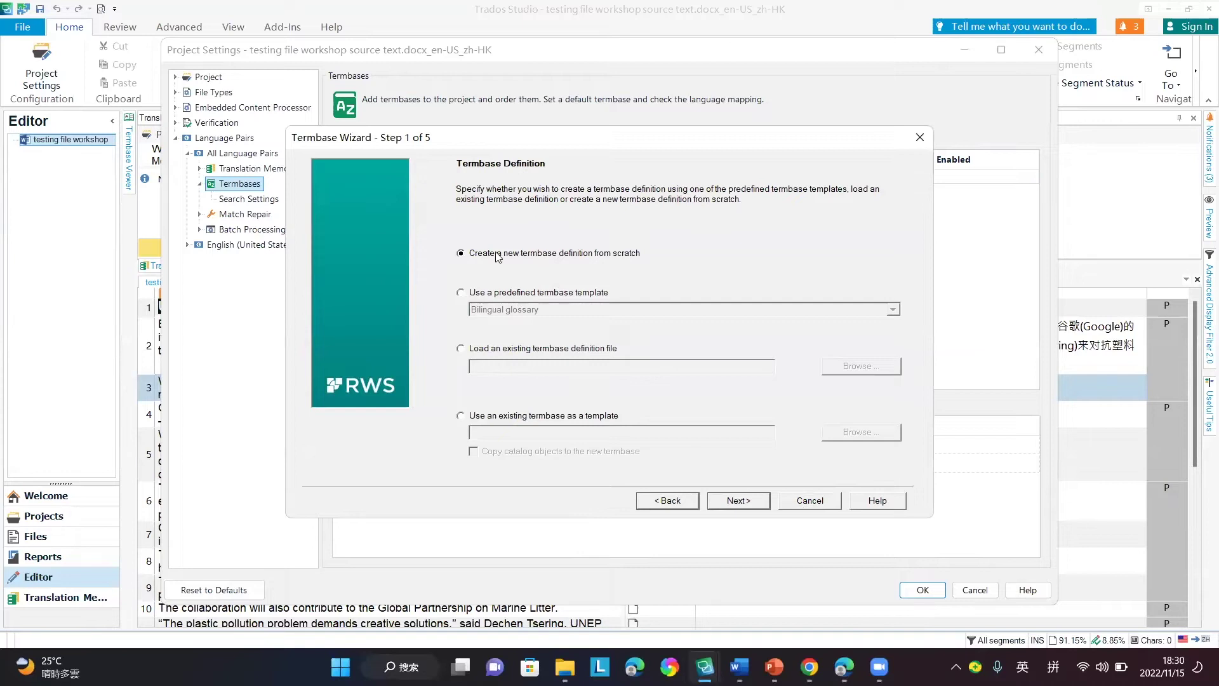
pyautogui.click(739, 502)
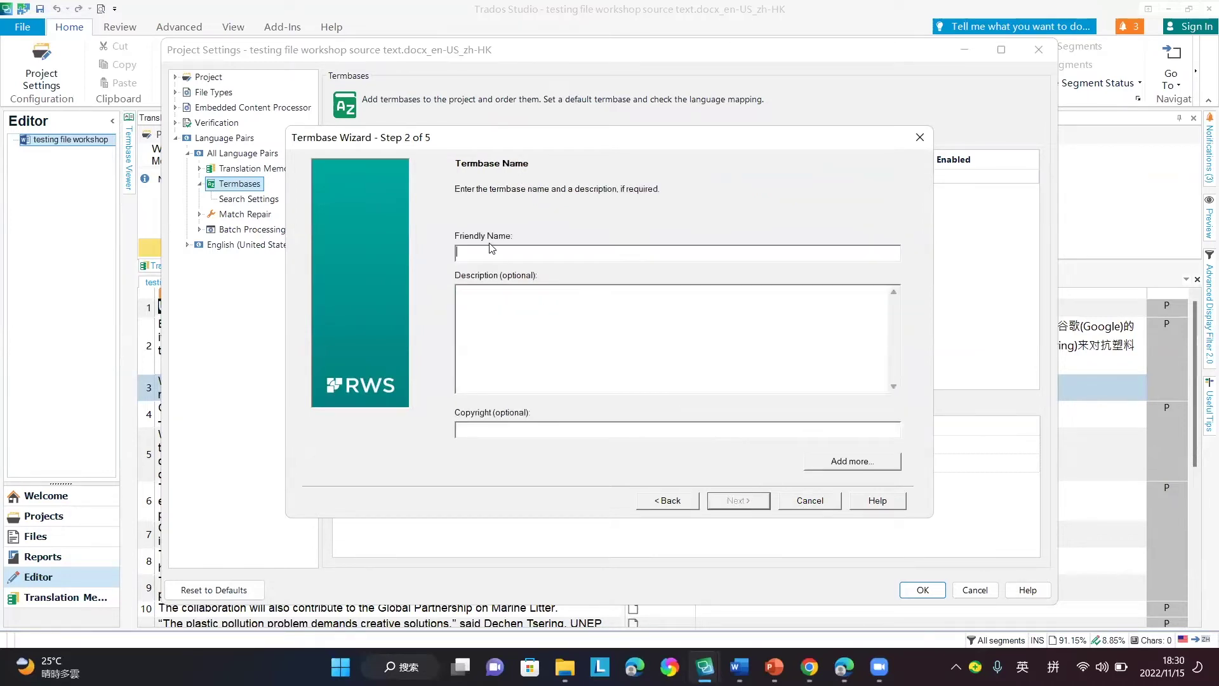
pyautogui.write('testing file for workshop')
pyautogui.click(724, 504)
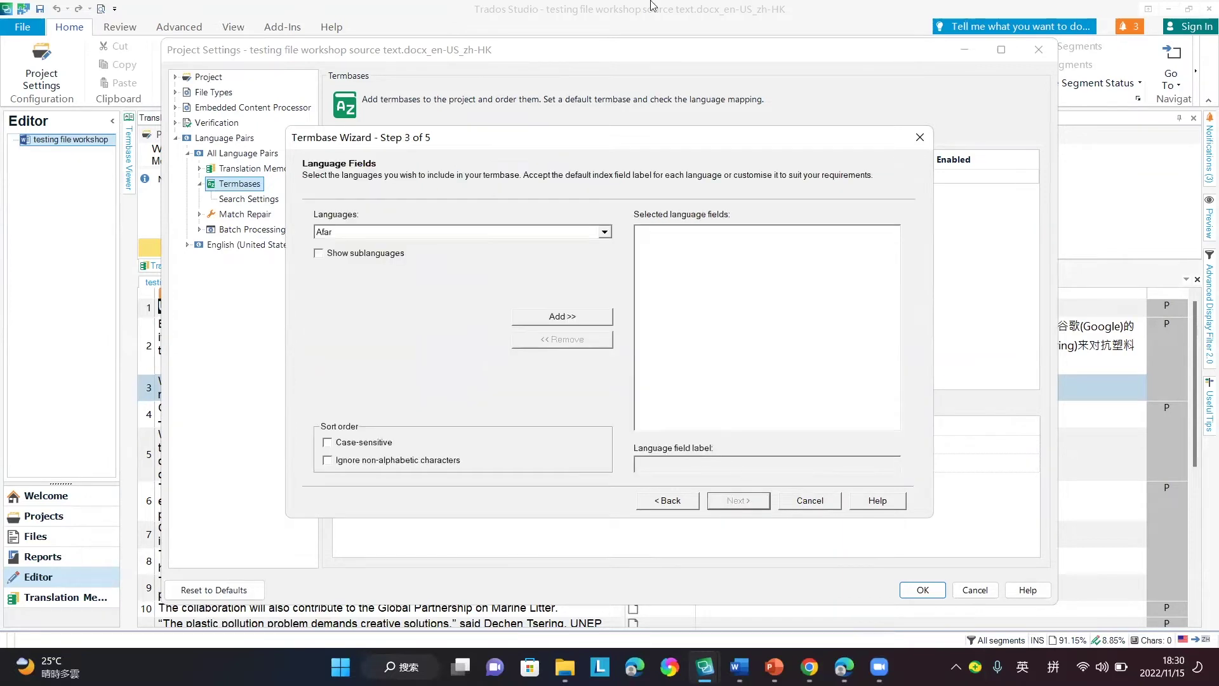
# Step: Add Chinese to the termbase's selected language fields
pyautogui.click(606, 232)
pyautogui.scroll(-10, 484, 274)
pyautogui.scroll(-12, 445, 267)
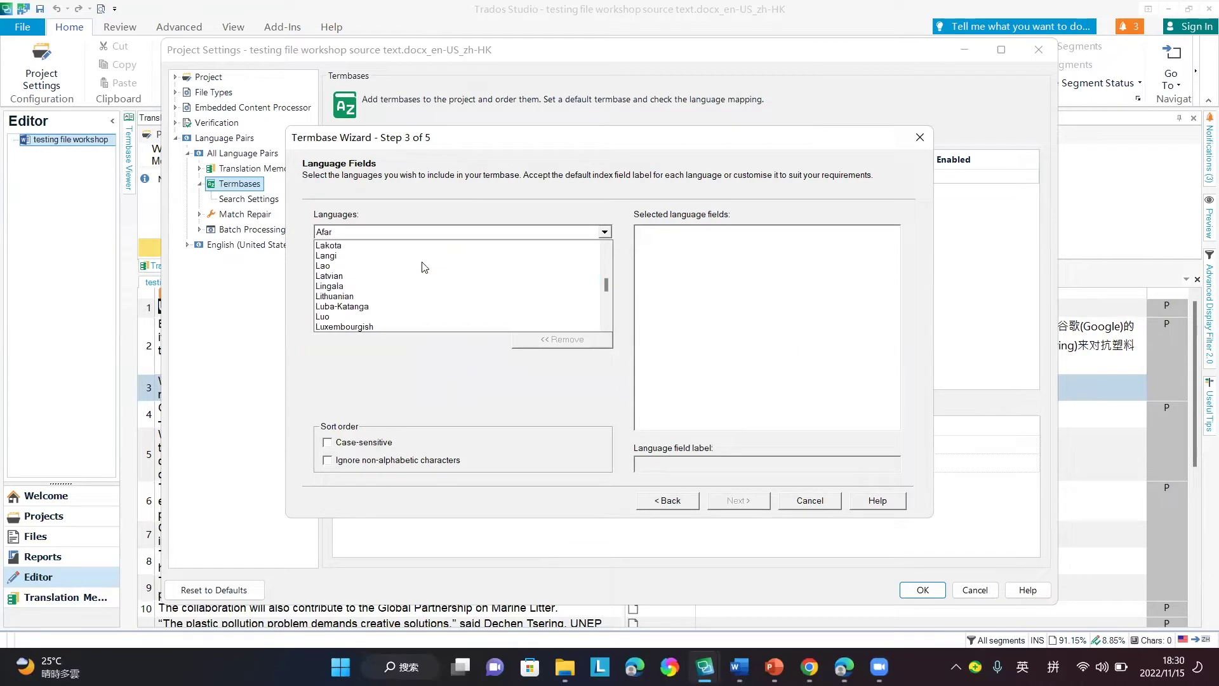
pyautogui.scroll(15, 424, 267)
pyautogui.scroll(-8, 425, 267)
pyautogui.scroll(8, 424, 267)
pyautogui.scroll(3, 407, 261)
pyautogui.scroll(-3, 394, 259)
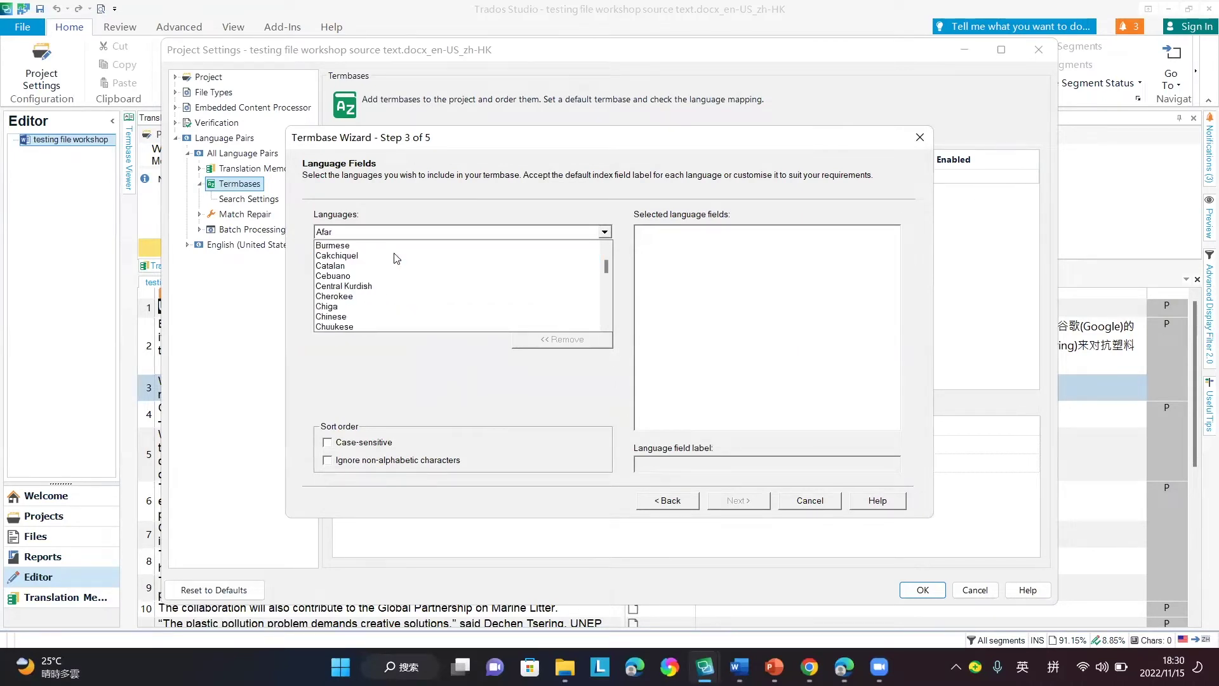
pyautogui.click(346, 318)
pyautogui.click(561, 321)
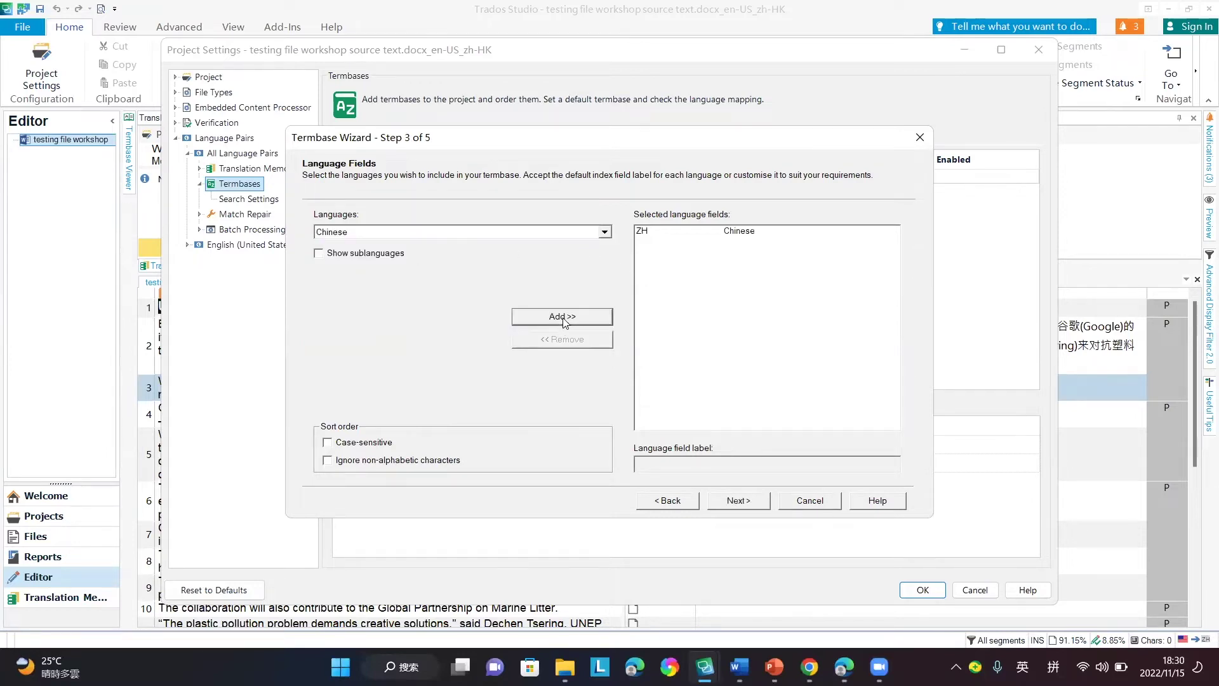
# Step: Add English as the second language field of the termbase
pyautogui.click(462, 232)
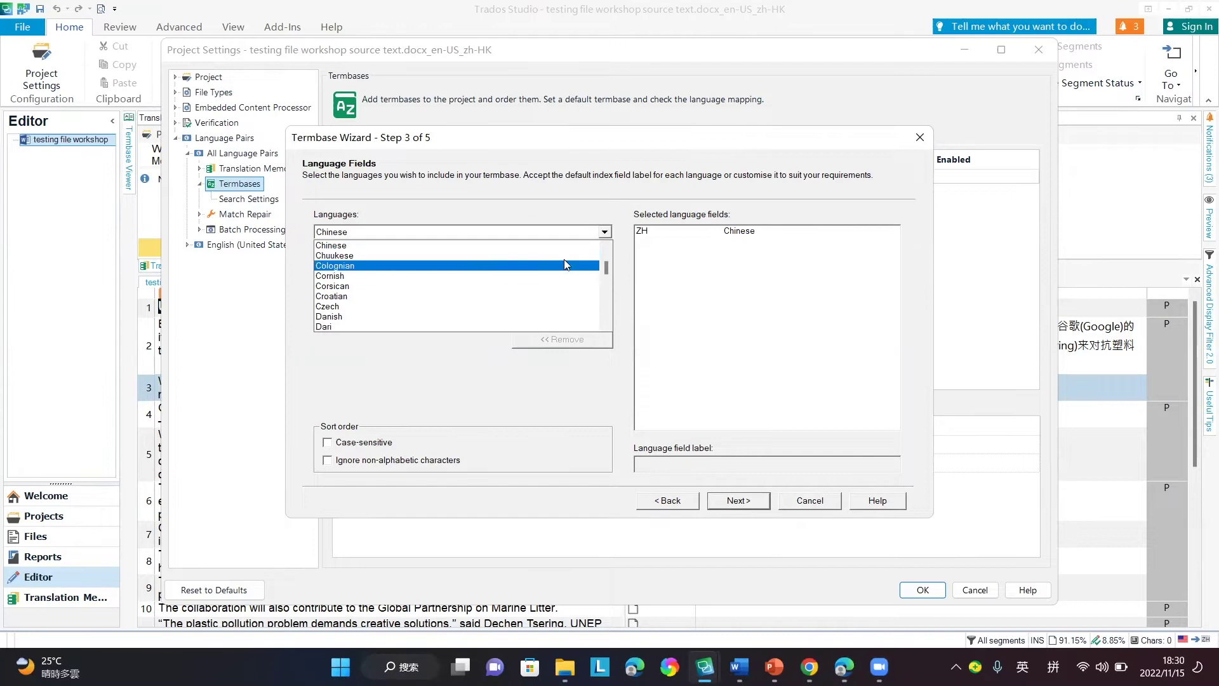
pyautogui.scroll(2, 605, 266)
pyautogui.moveTo(605, 266); pyautogui.dragTo(604, 281)
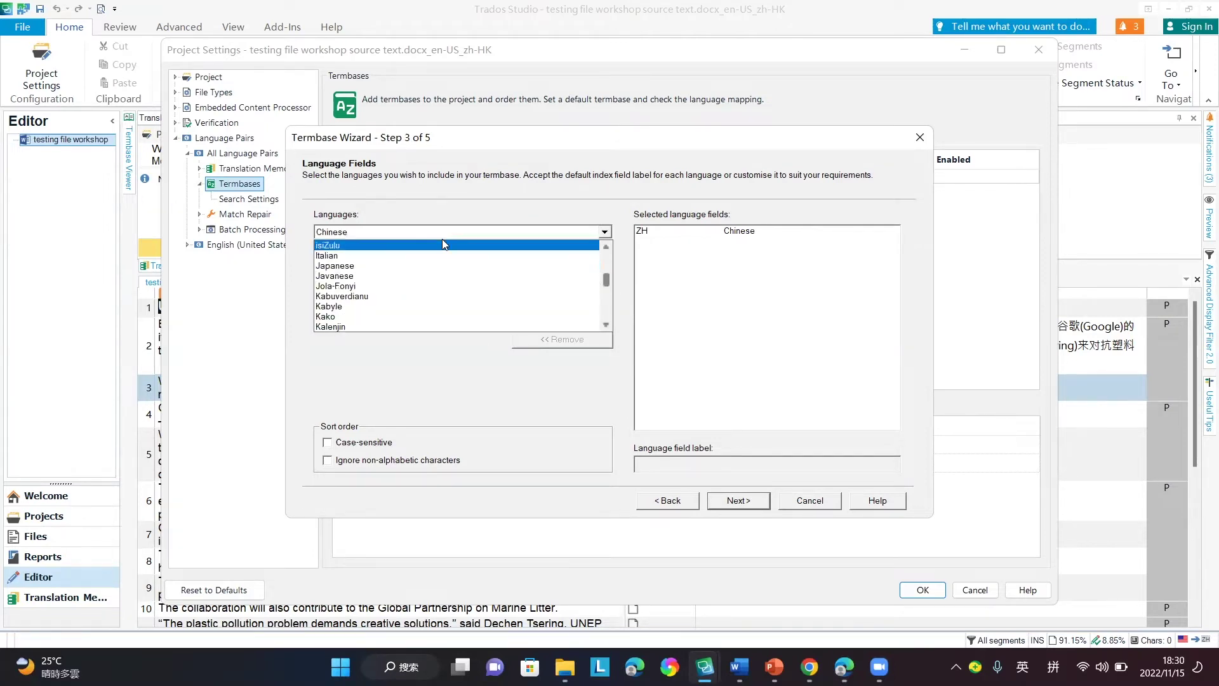
pyautogui.click(420, 231)
pyautogui.press('e')
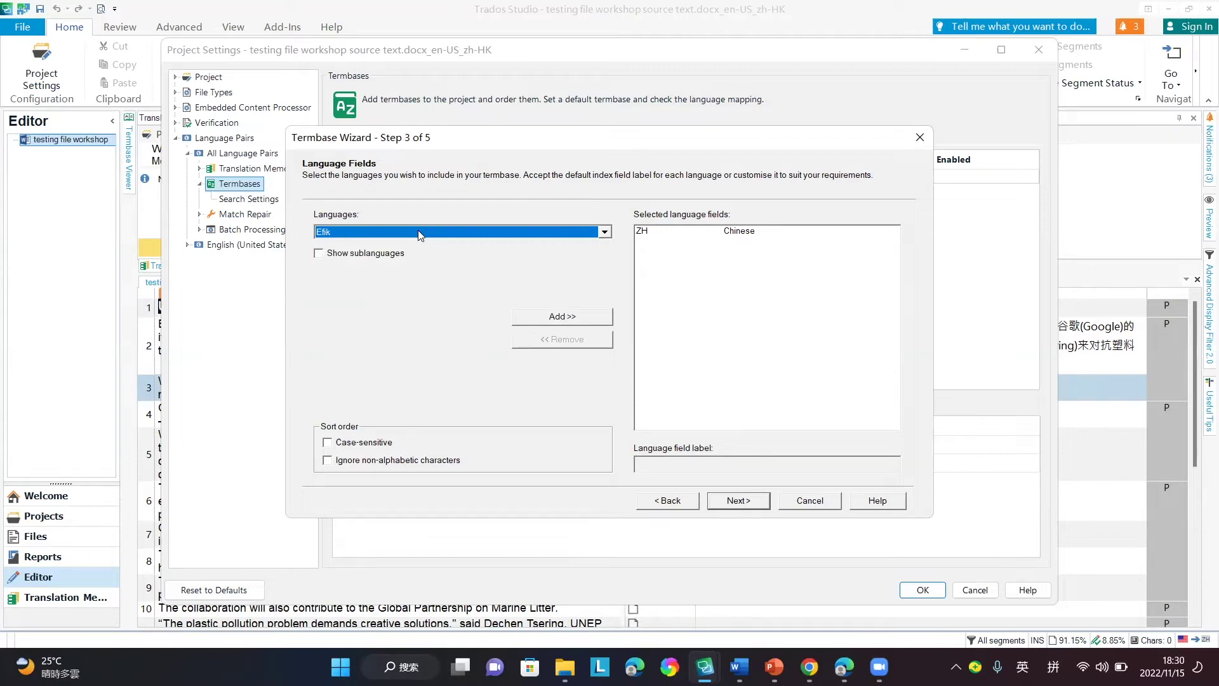
pyautogui.click(603, 233)
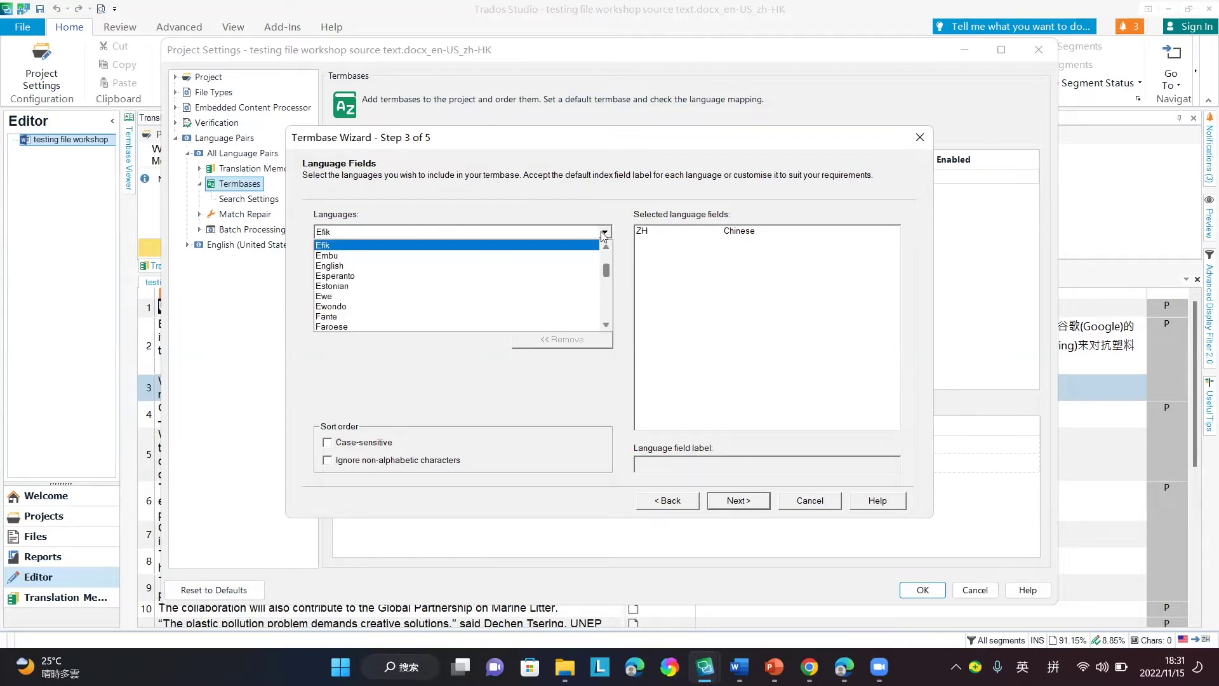
pyautogui.click(477, 266)
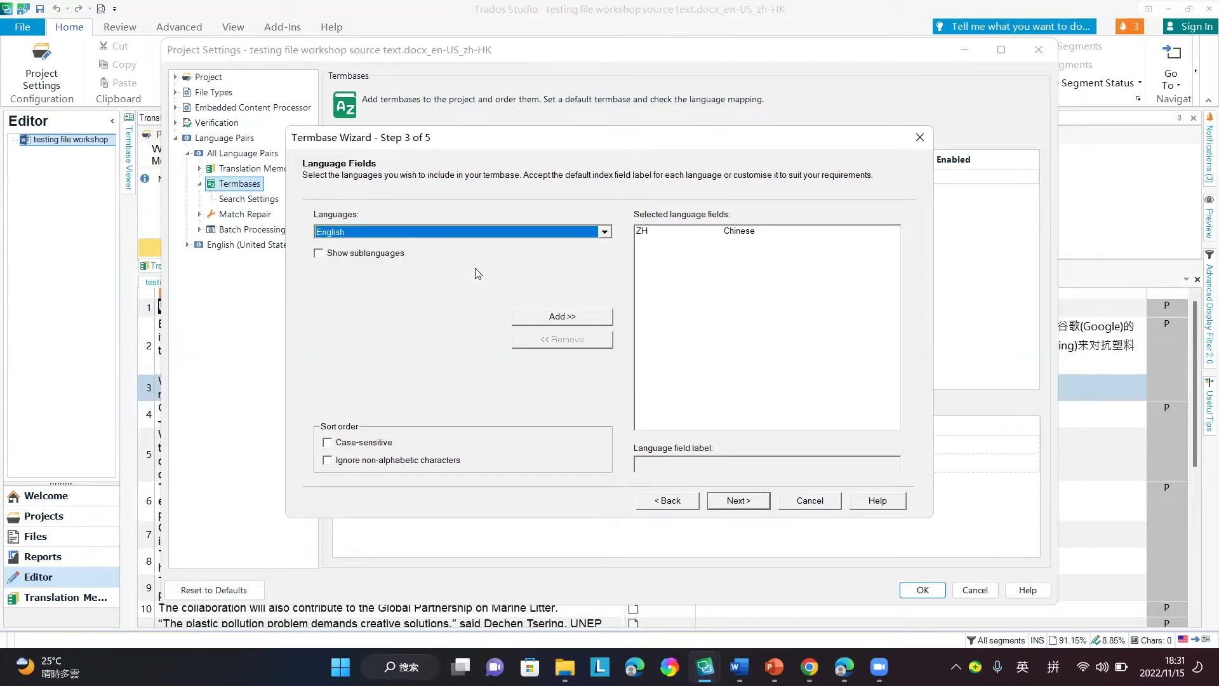
pyautogui.click(572, 316)
# Step: Finish the termbase with the default descriptive fields and entry structure, and apply it to the project settings
pyautogui.click(737, 501)
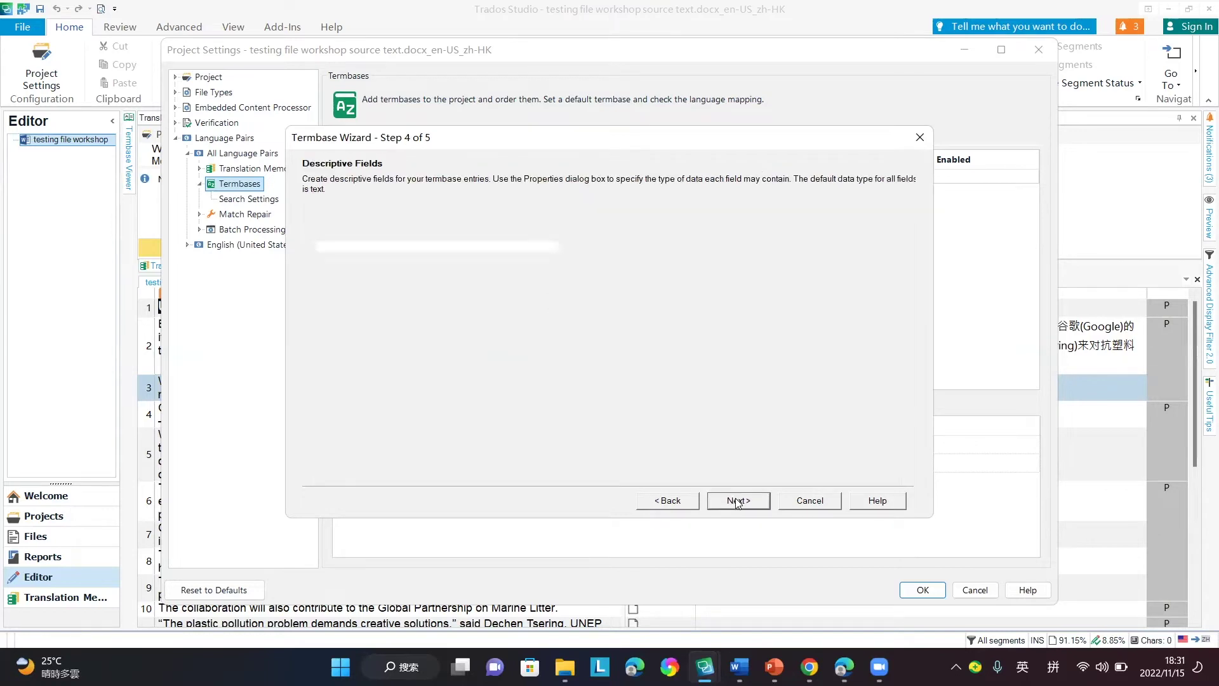
pyautogui.click(733, 503)
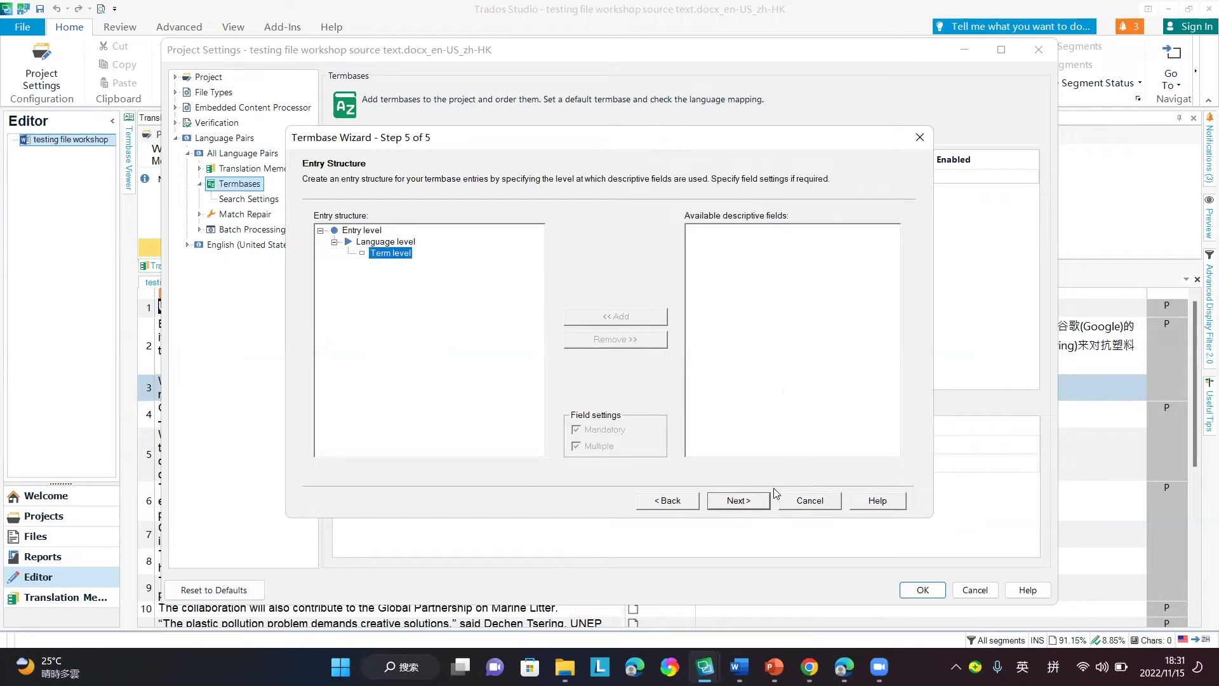
pyautogui.click(739, 501)
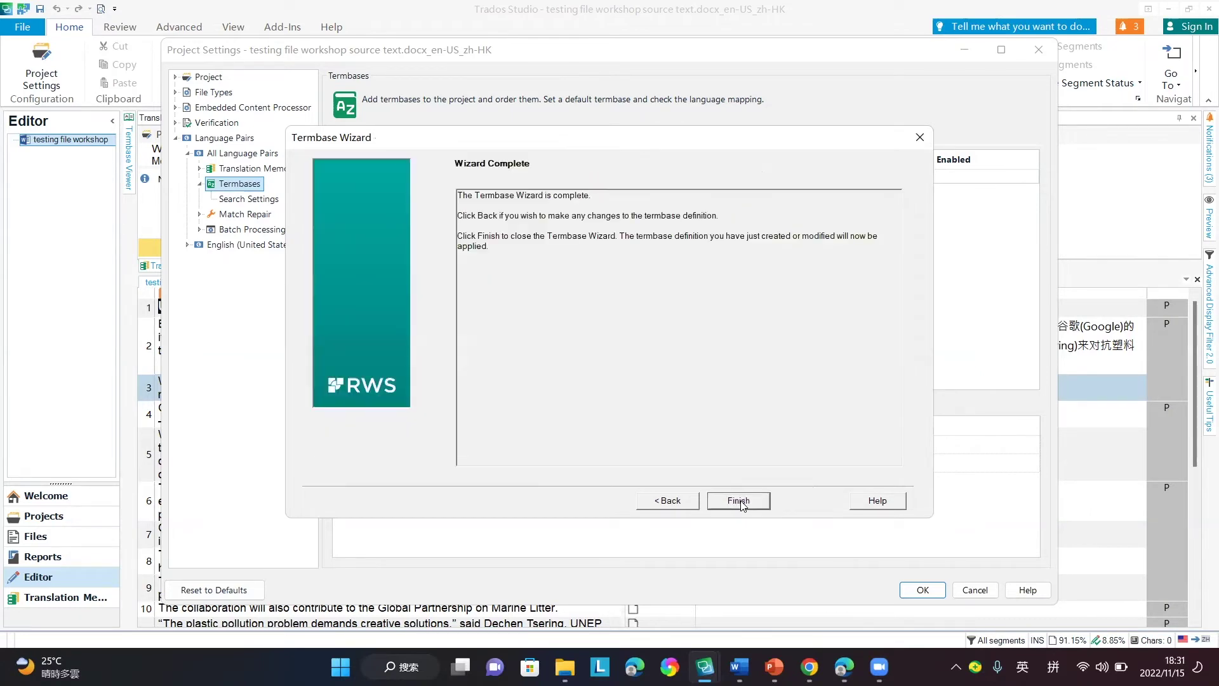
pyautogui.click(739, 501)
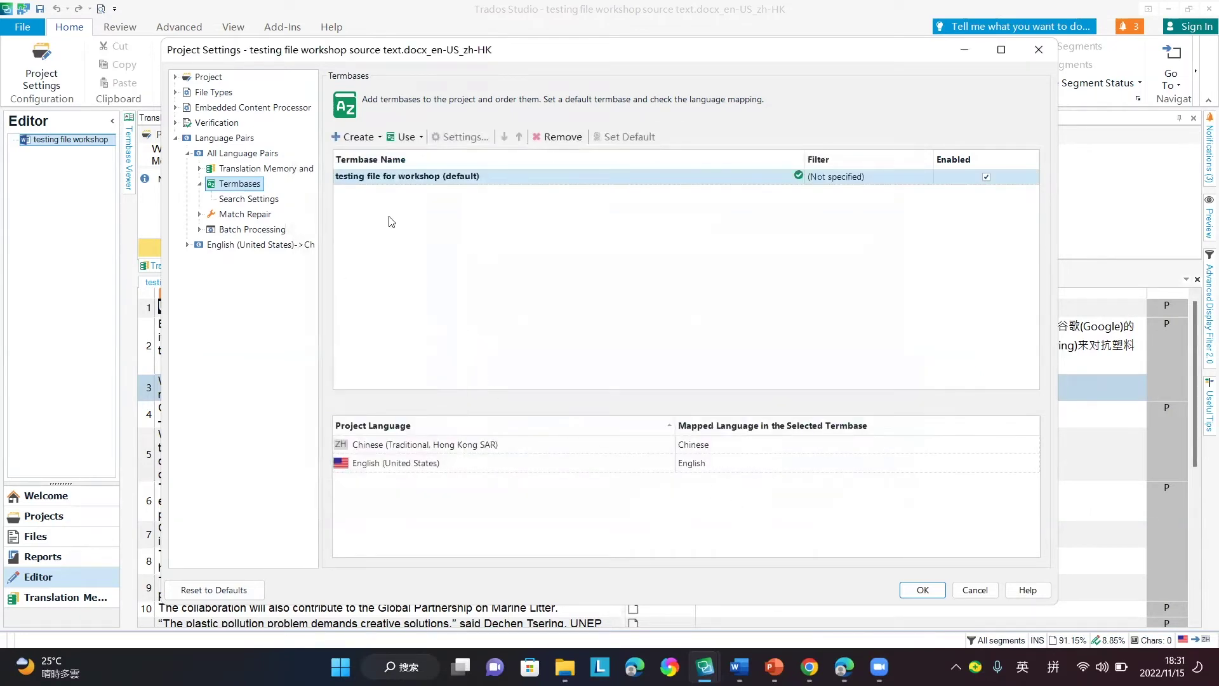
pyautogui.click(396, 181)
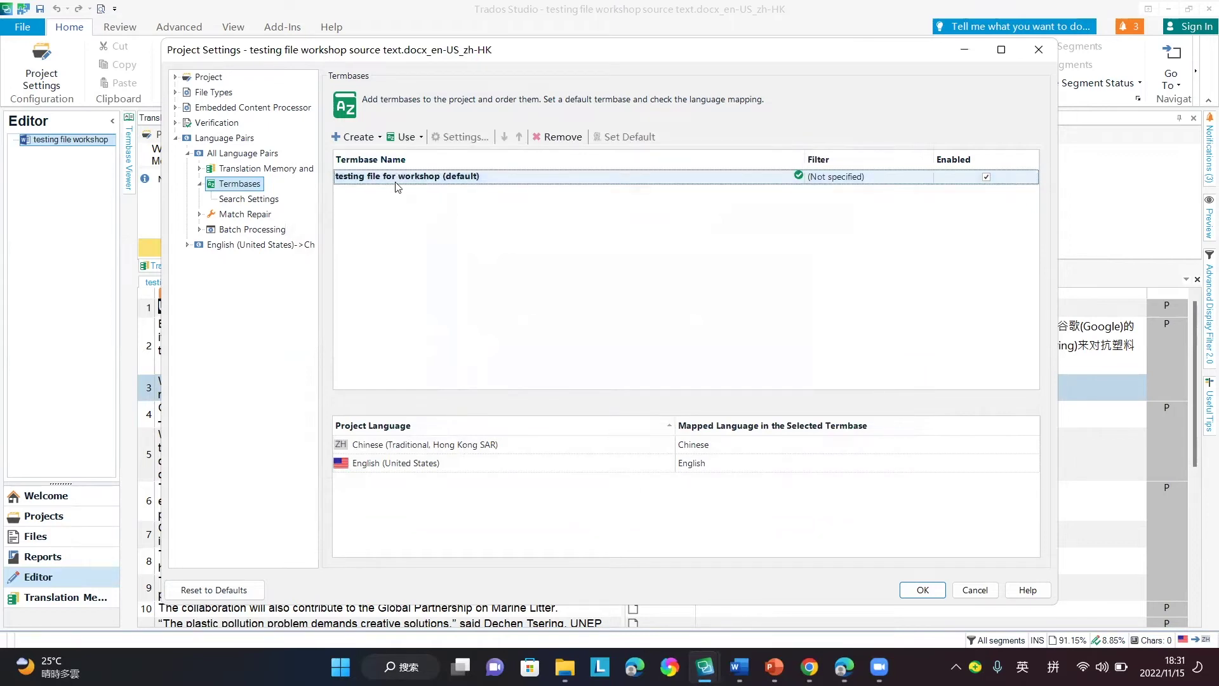
pyautogui.click(926, 592)
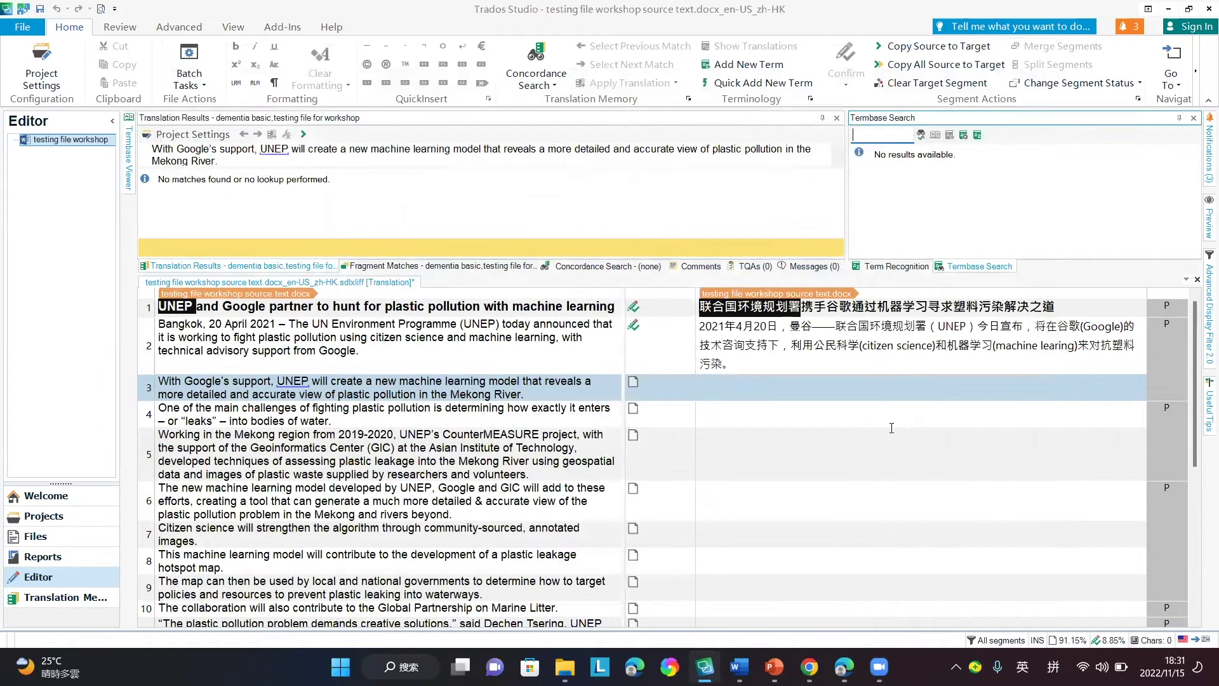
# Step: Add UNEP with its translation 联合国环境规划署 from segment 1 to the termbase, choosing to edit the existing term
pyautogui.rightClick(183, 308)
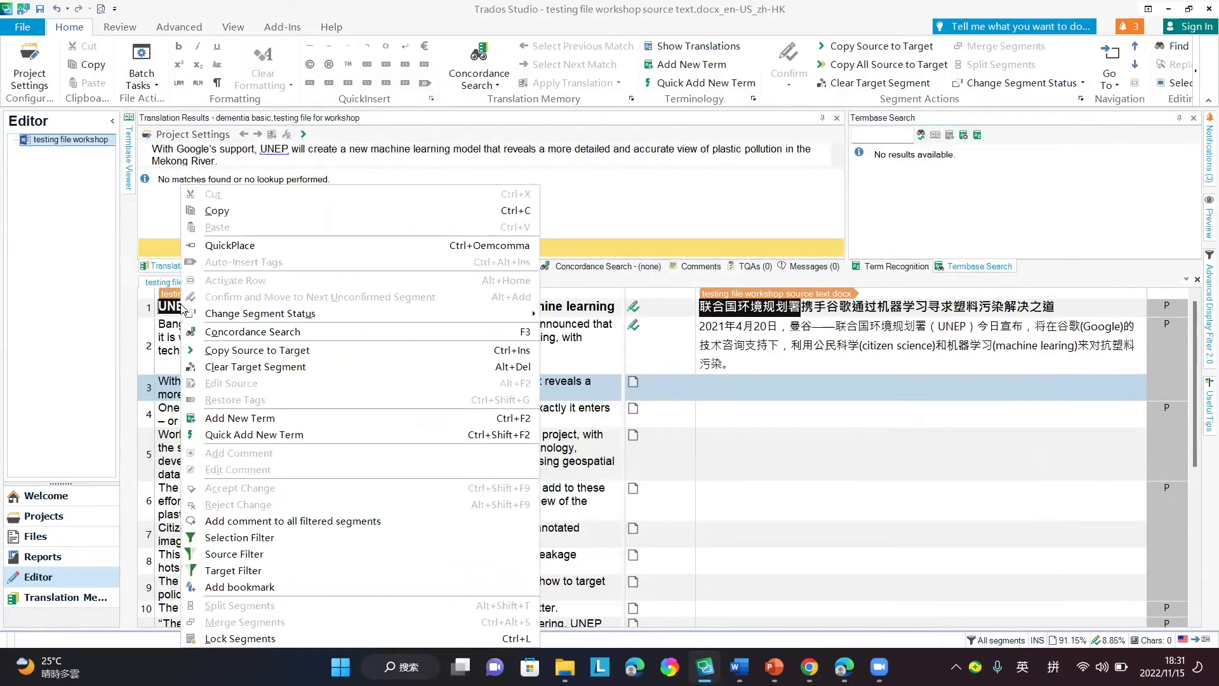
pyautogui.click(248, 418)
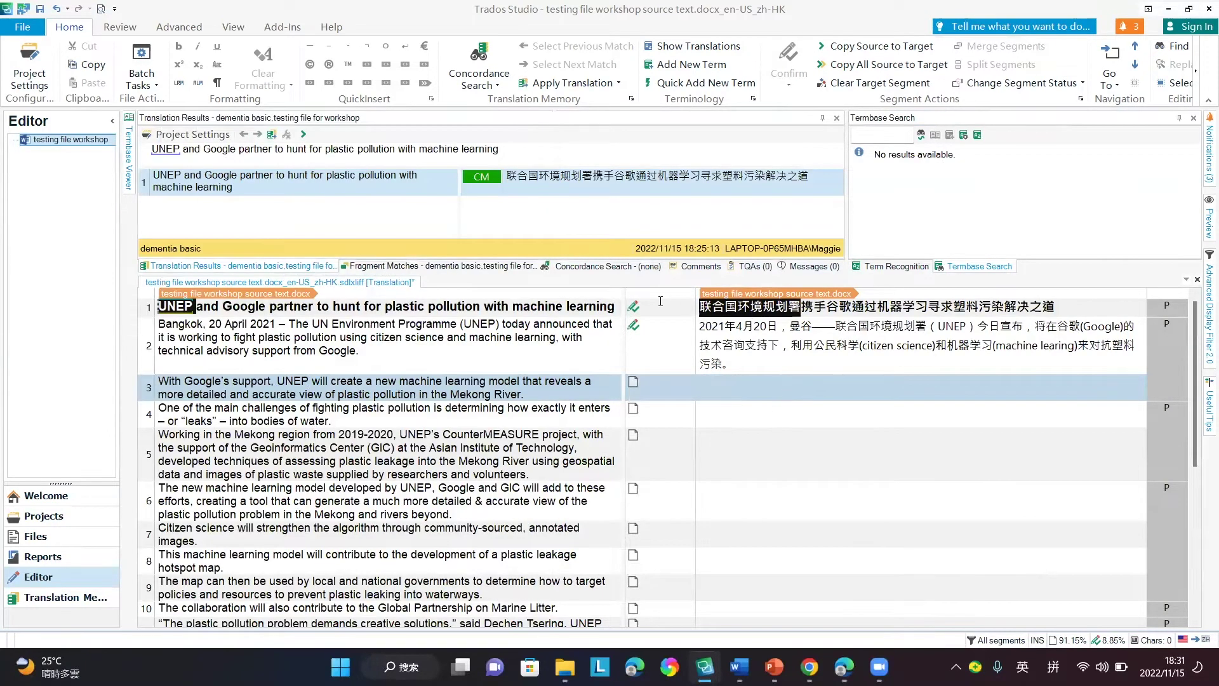
pyautogui.moveTo(803, 306); pyautogui.dragTo(700, 307)
pyautogui.rightClick(724, 308)
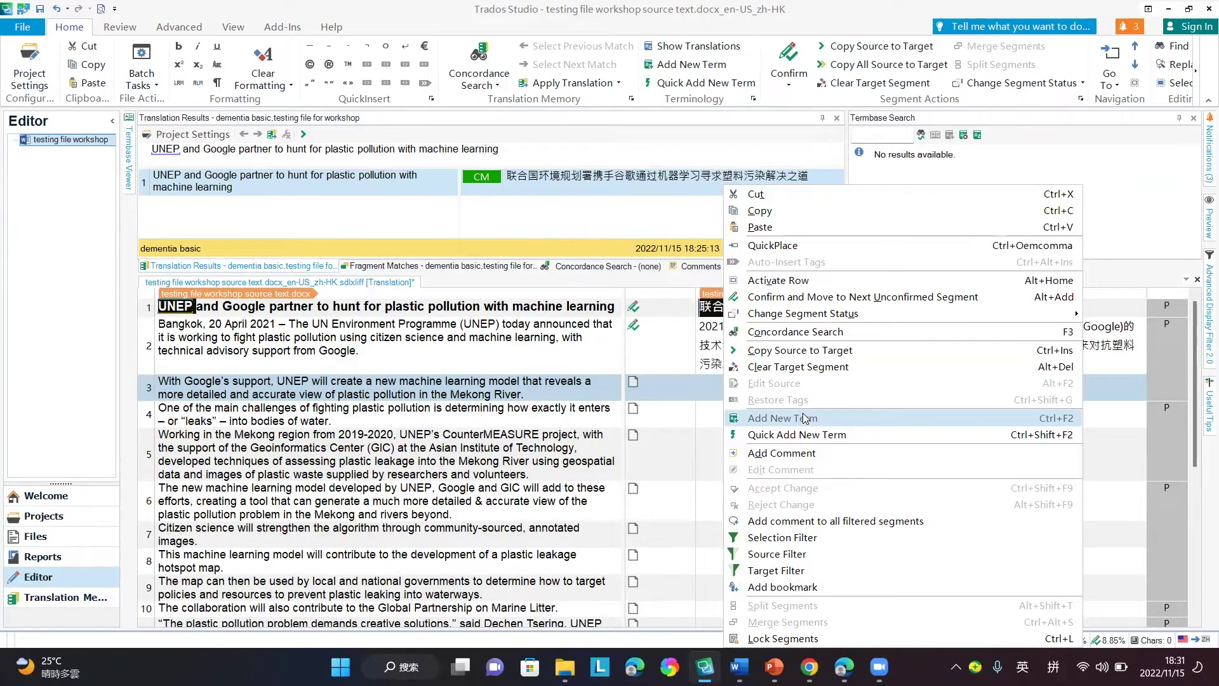
pyautogui.click(803, 434)
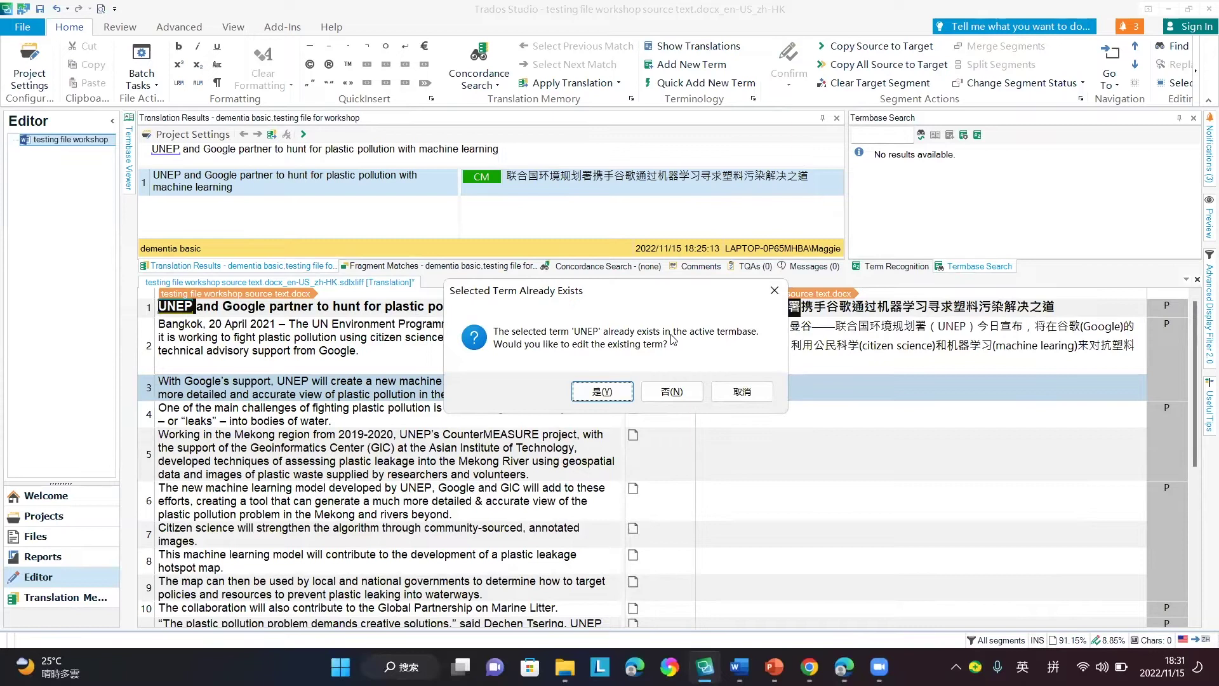
pyautogui.click(603, 392)
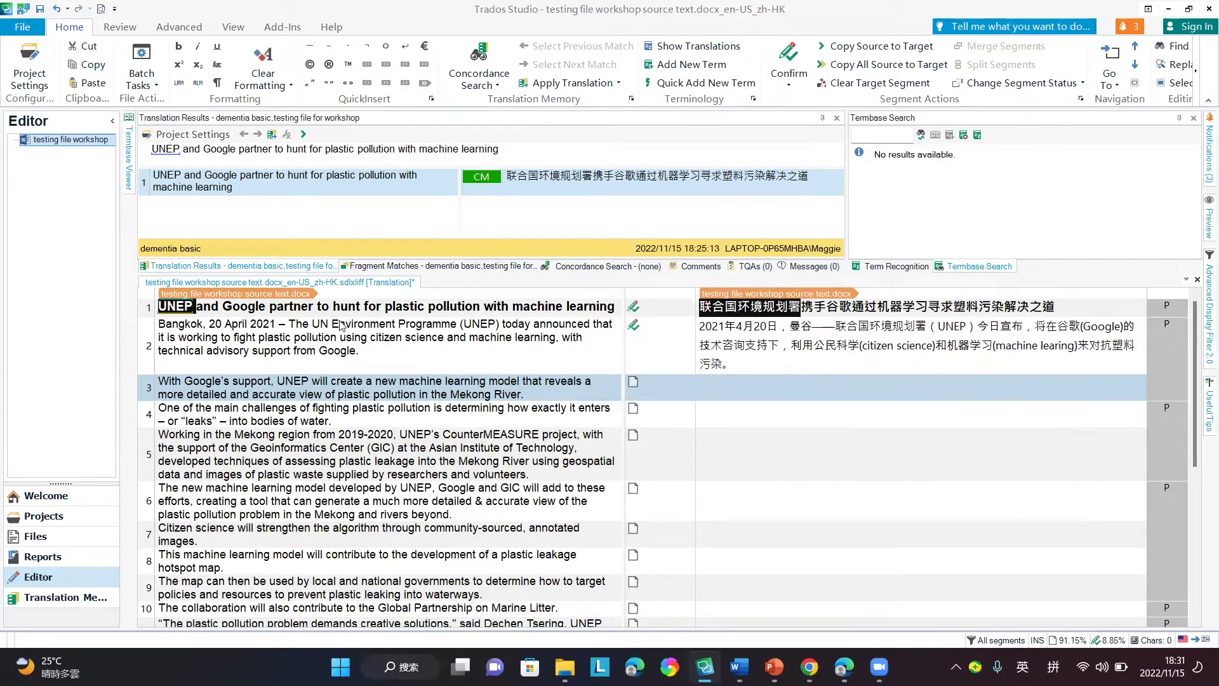
# Step: Return to segment 3 and check whether UNEP is marked there as a termbase term
pyautogui.click(793, 380)
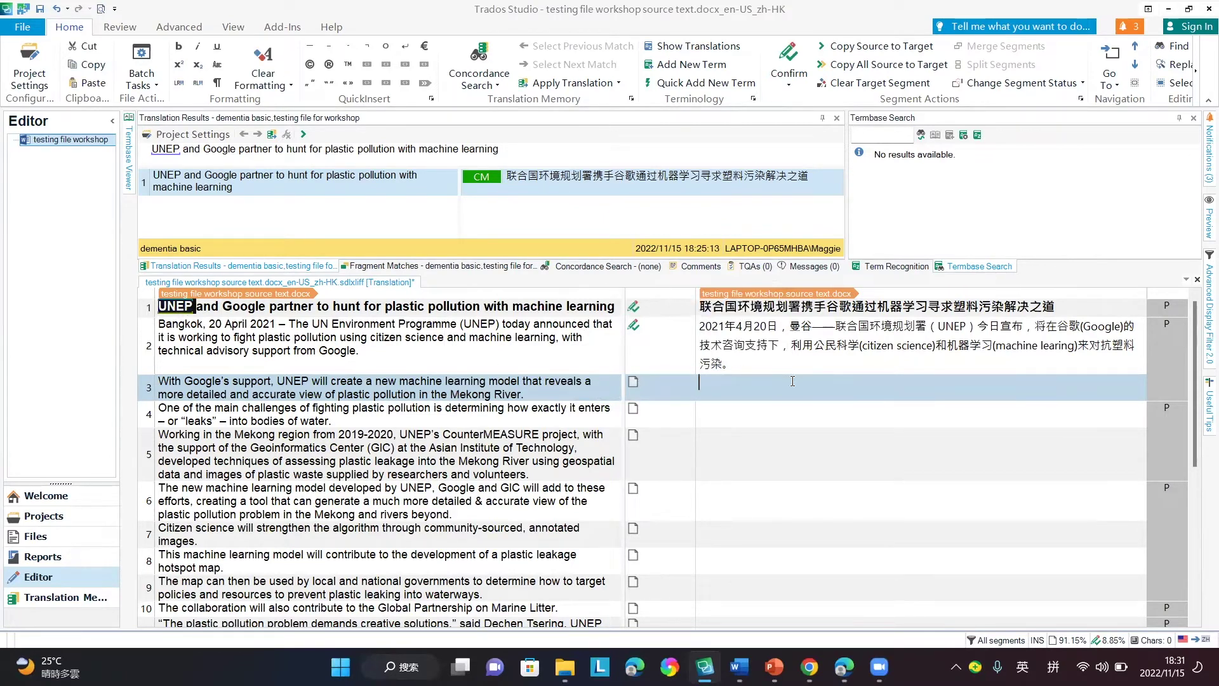
pyautogui.click(189, 315)
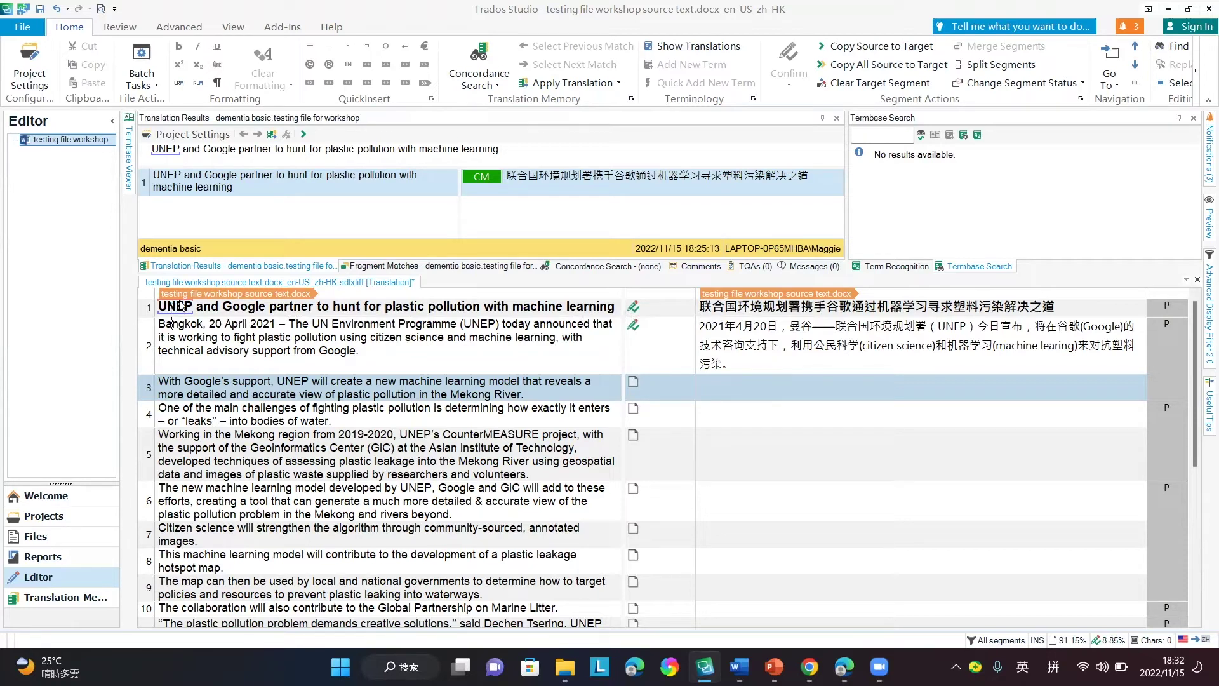
pyautogui.click(712, 307)
pyautogui.click(850, 378)
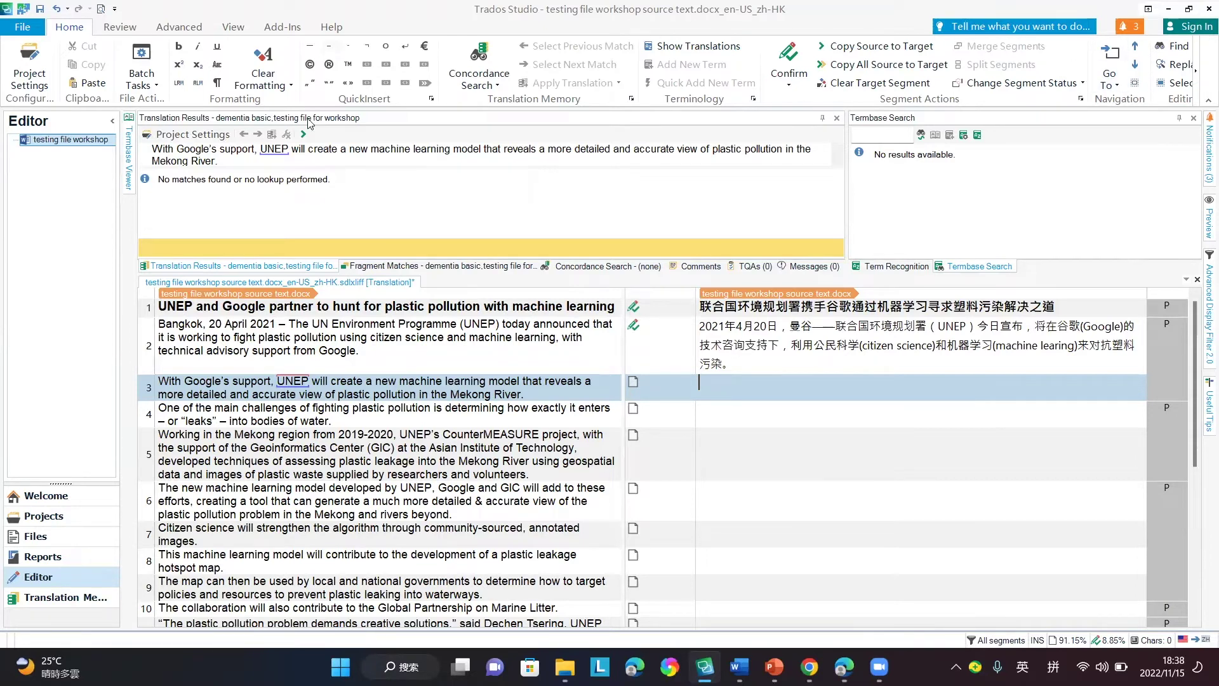
pyautogui.click(129, 29)
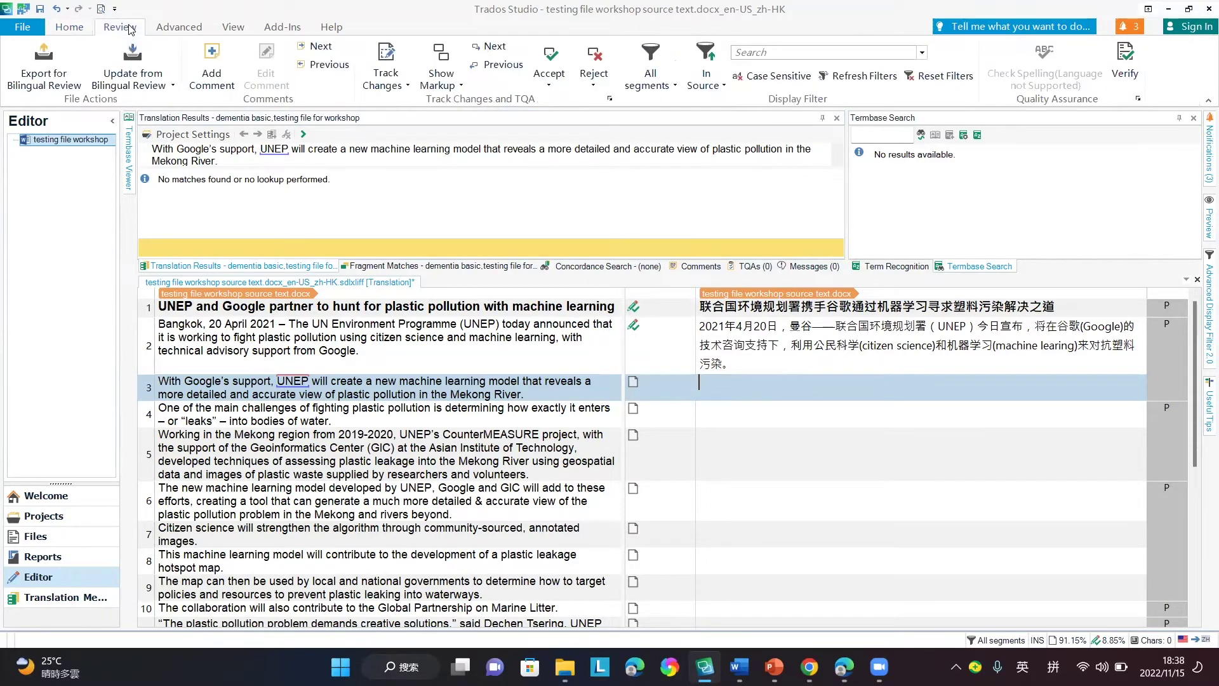
pyautogui.click(70, 30)
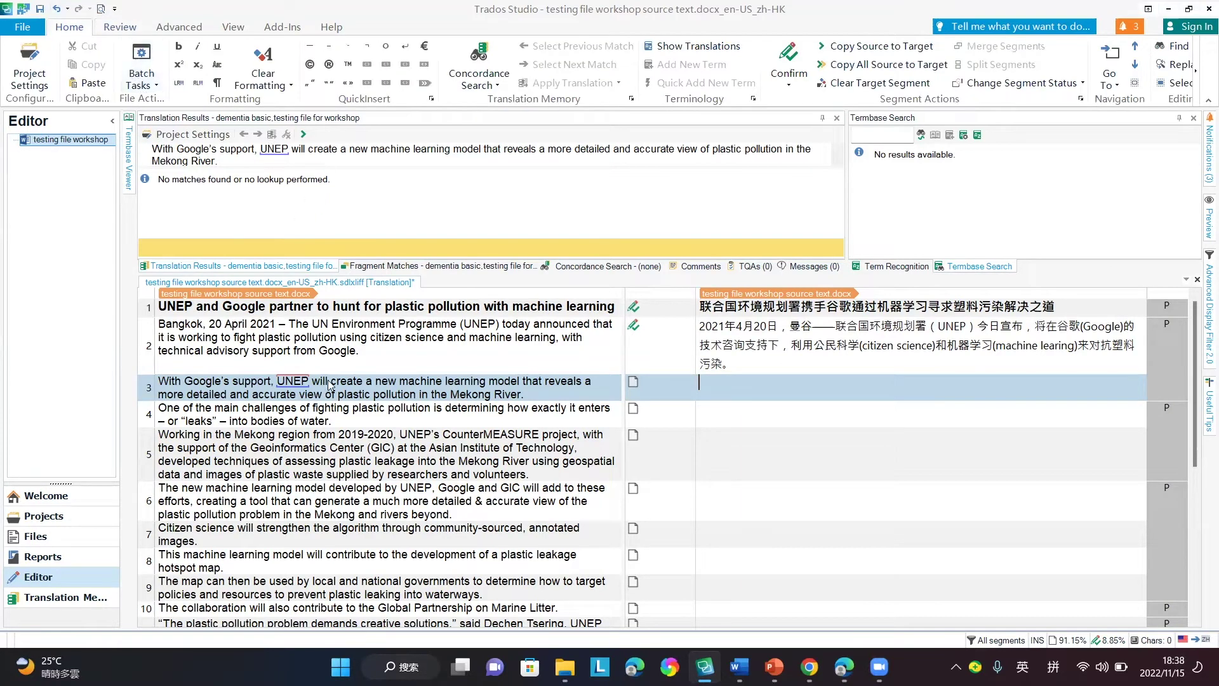
# Step: Add Google with its translation 谷歌 from segment 1 to the termbase as a new term
pyautogui.moveTo(272, 308); pyautogui.dragTo(217, 308)
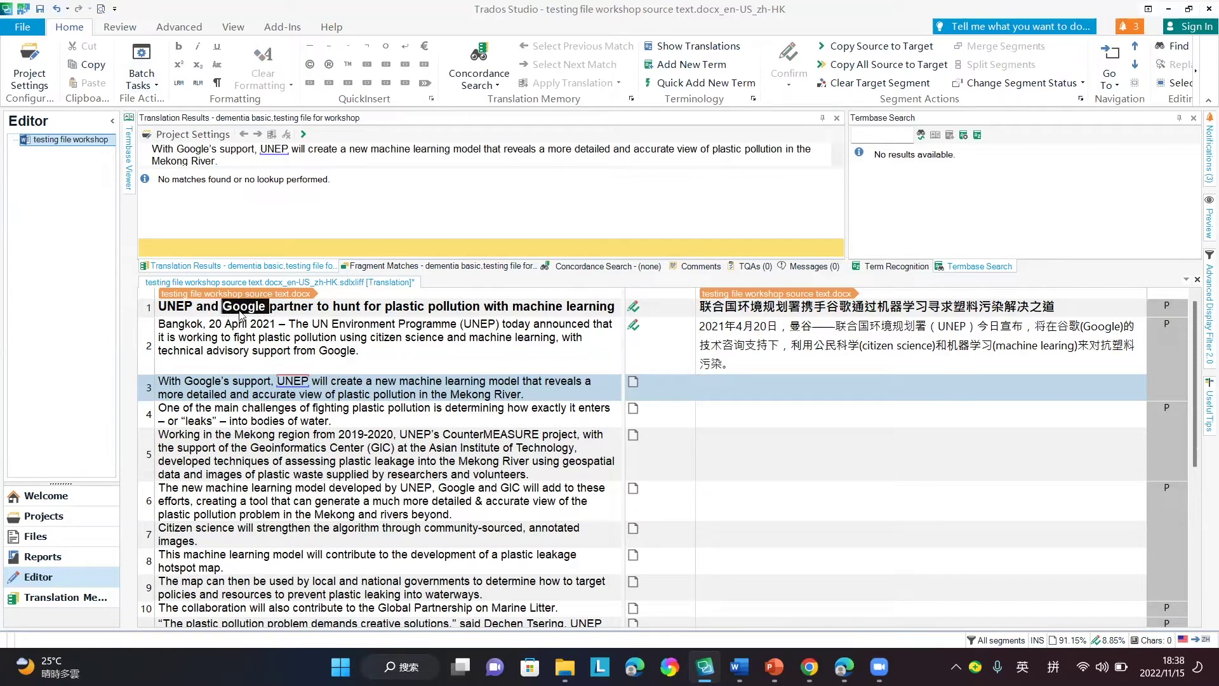
pyautogui.rightClick(240, 314)
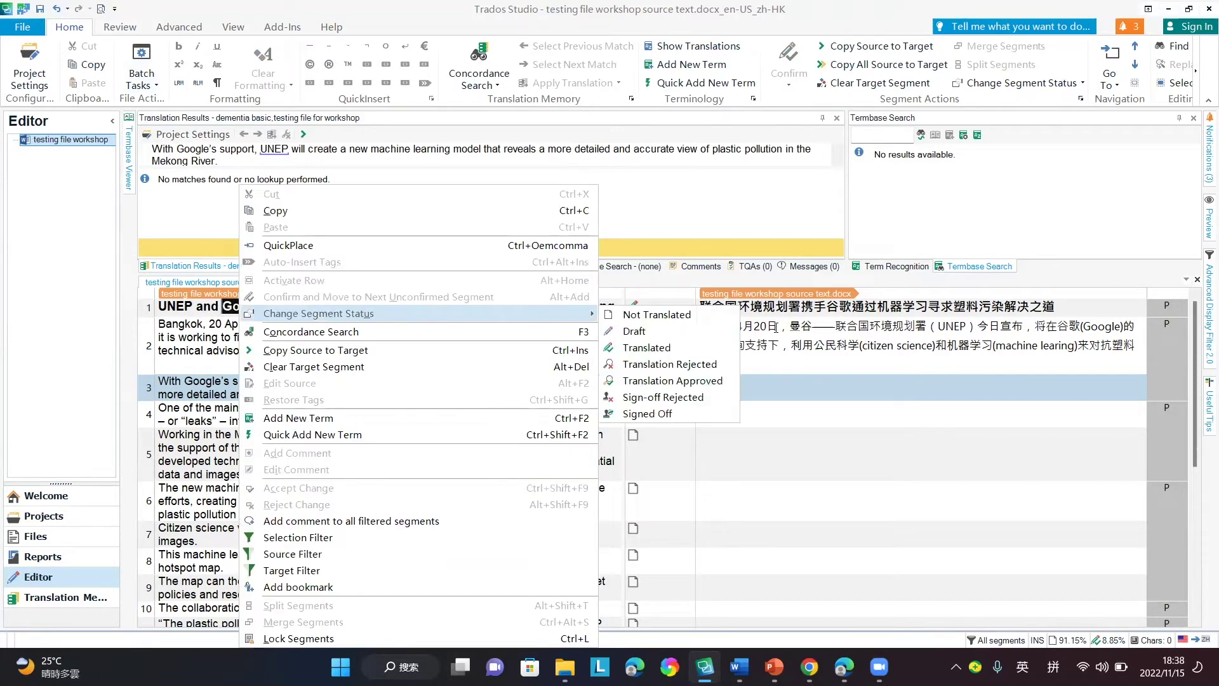
pyautogui.click(748, 315)
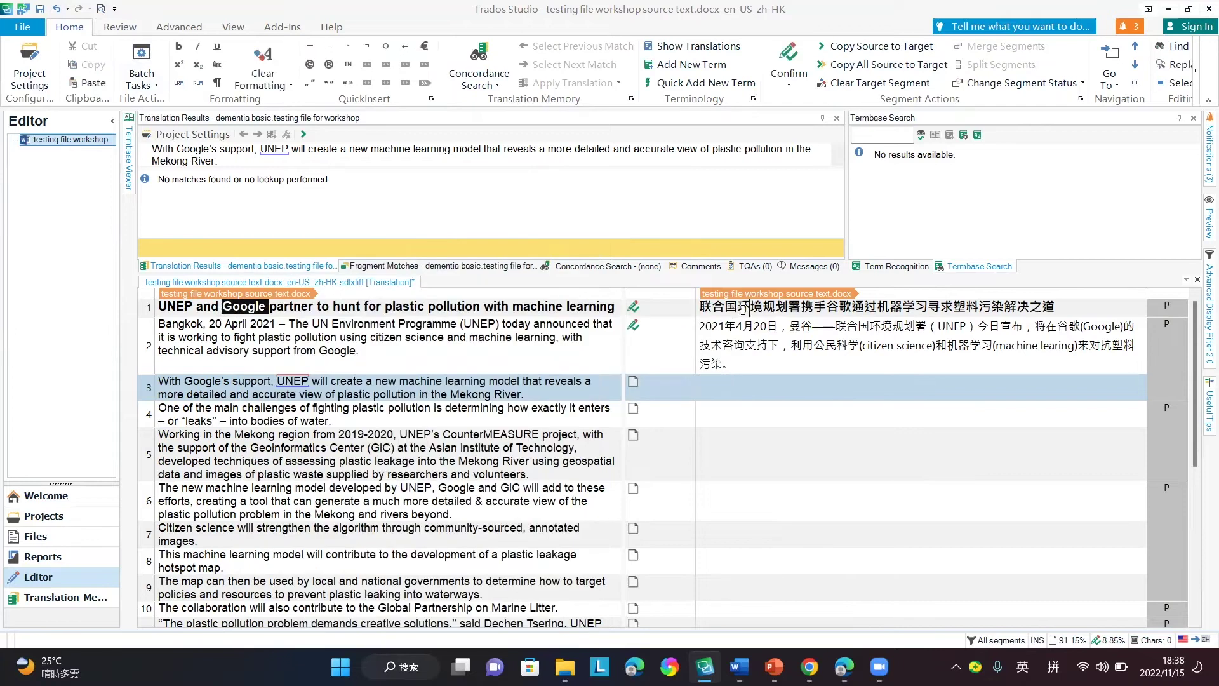
pyautogui.click(743, 310)
pyautogui.moveTo(851, 307); pyautogui.dragTo(827, 308)
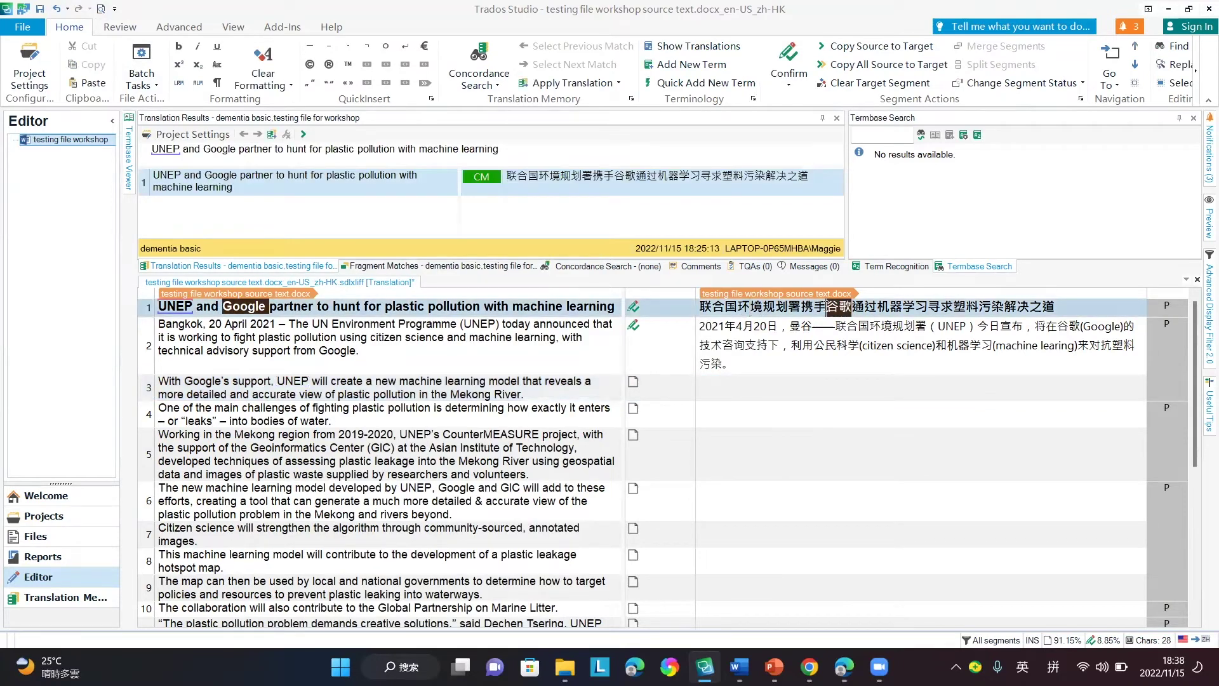
pyautogui.rightClick(253, 312)
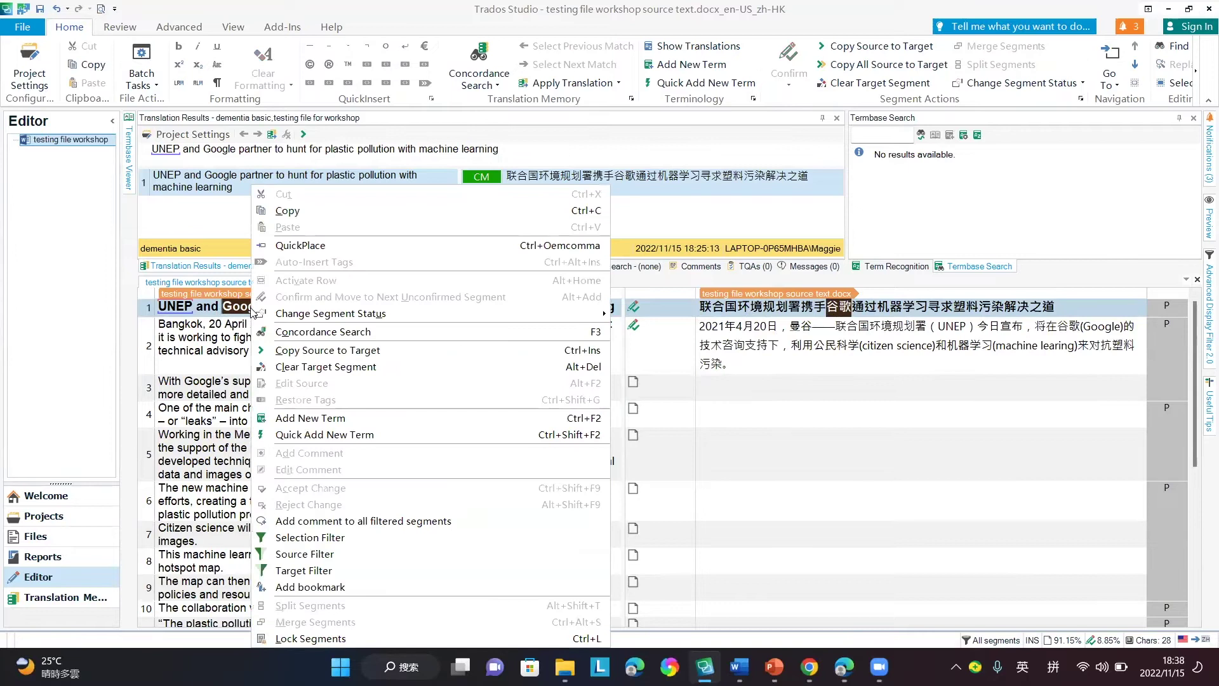
pyautogui.click(355, 418)
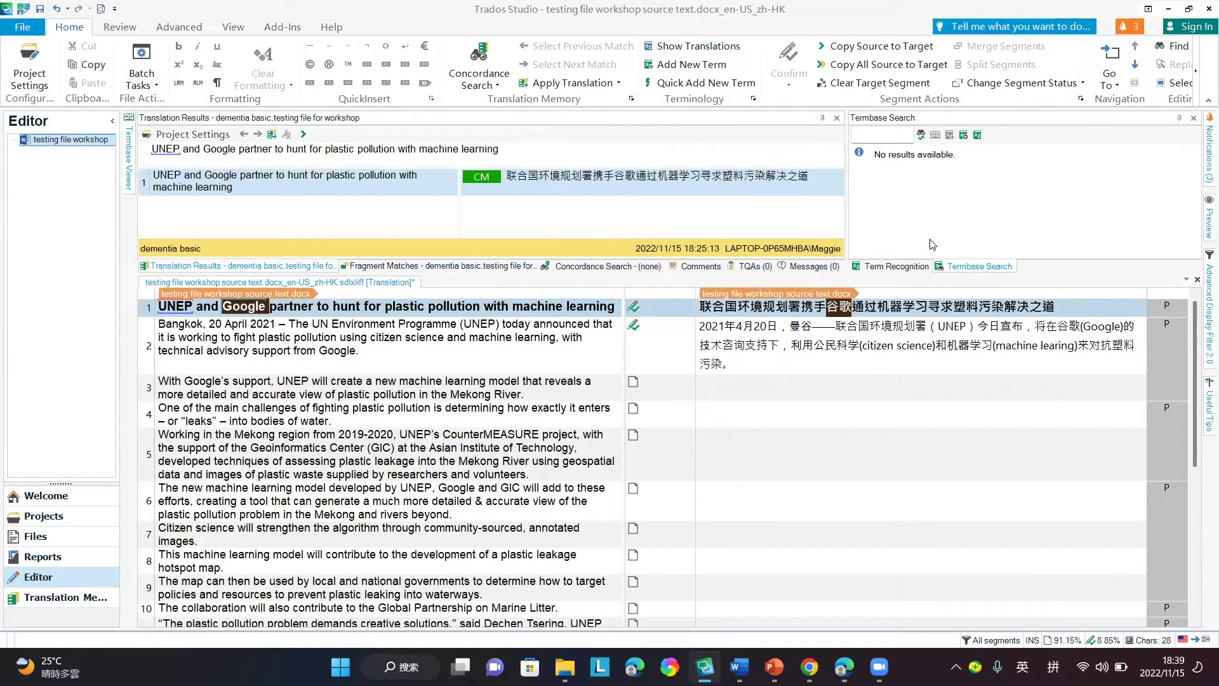
# Step: View the project's termbase settings and the hitlist settings, closing both without changes
pyautogui.click(963, 136)
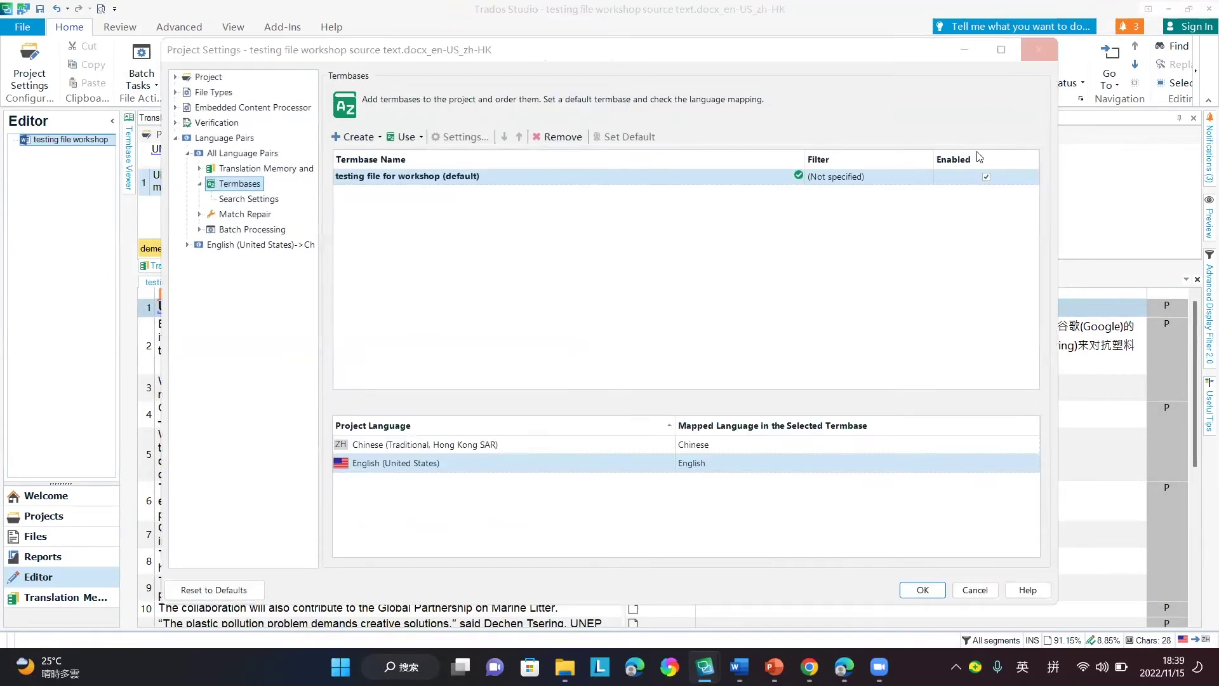
pyautogui.click(1042, 50)
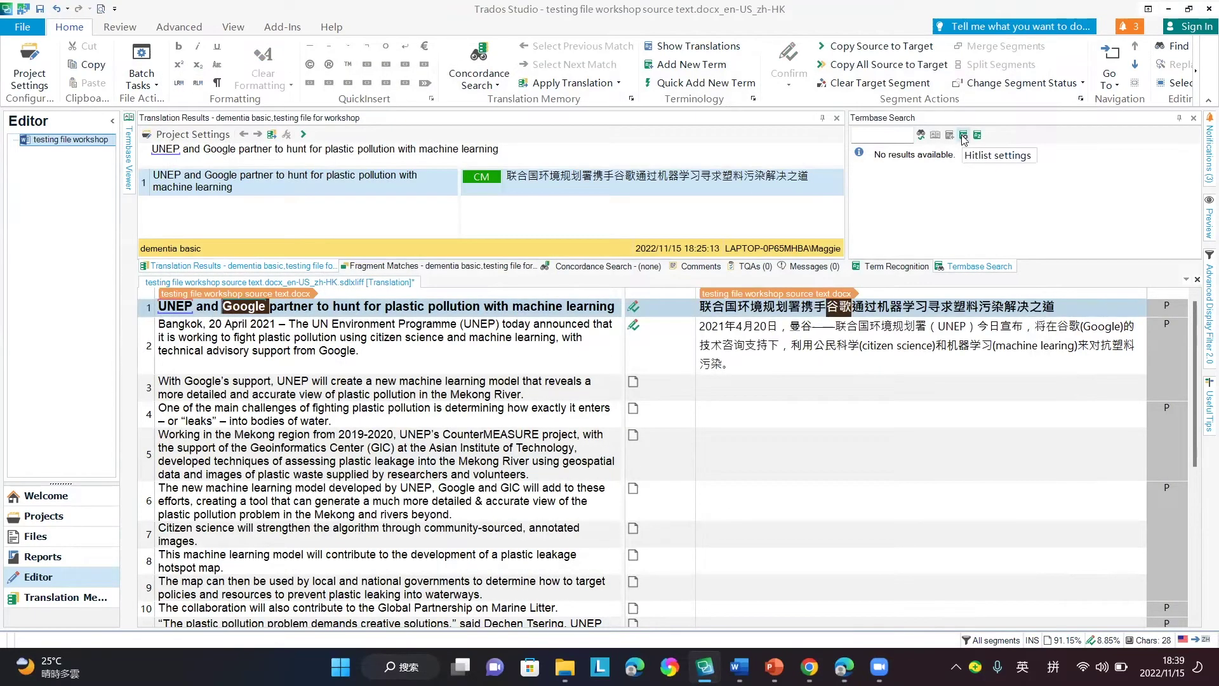
pyautogui.click(963, 135)
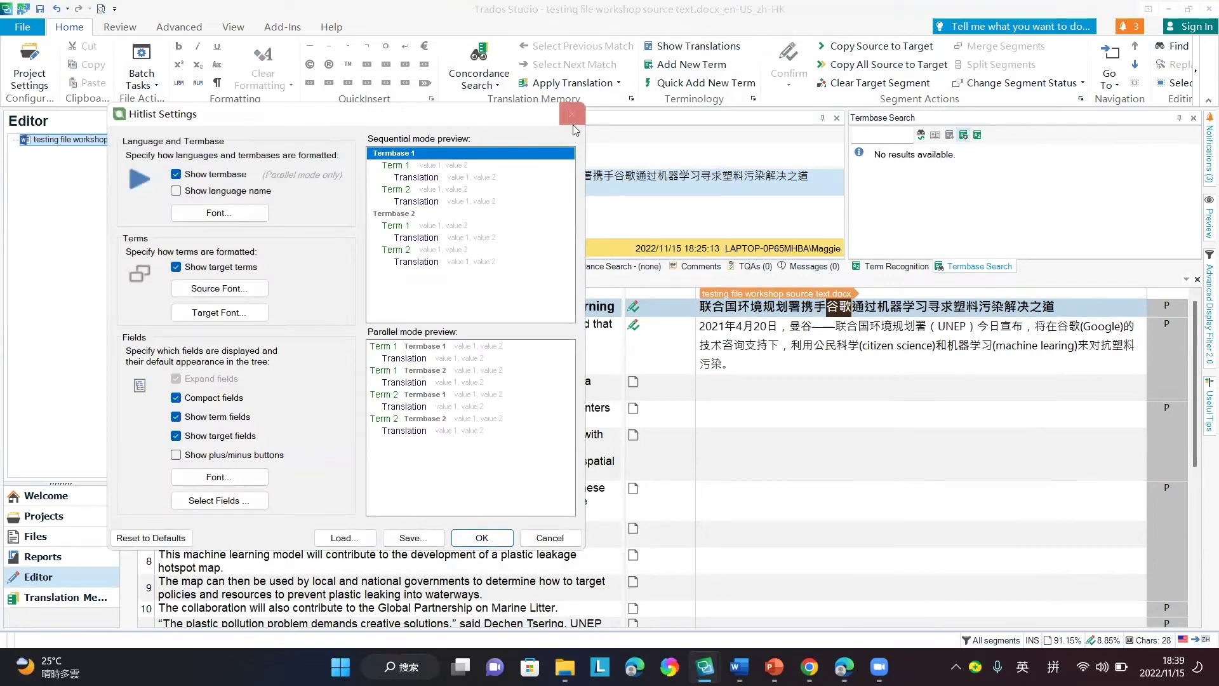
pyautogui.click(572, 113)
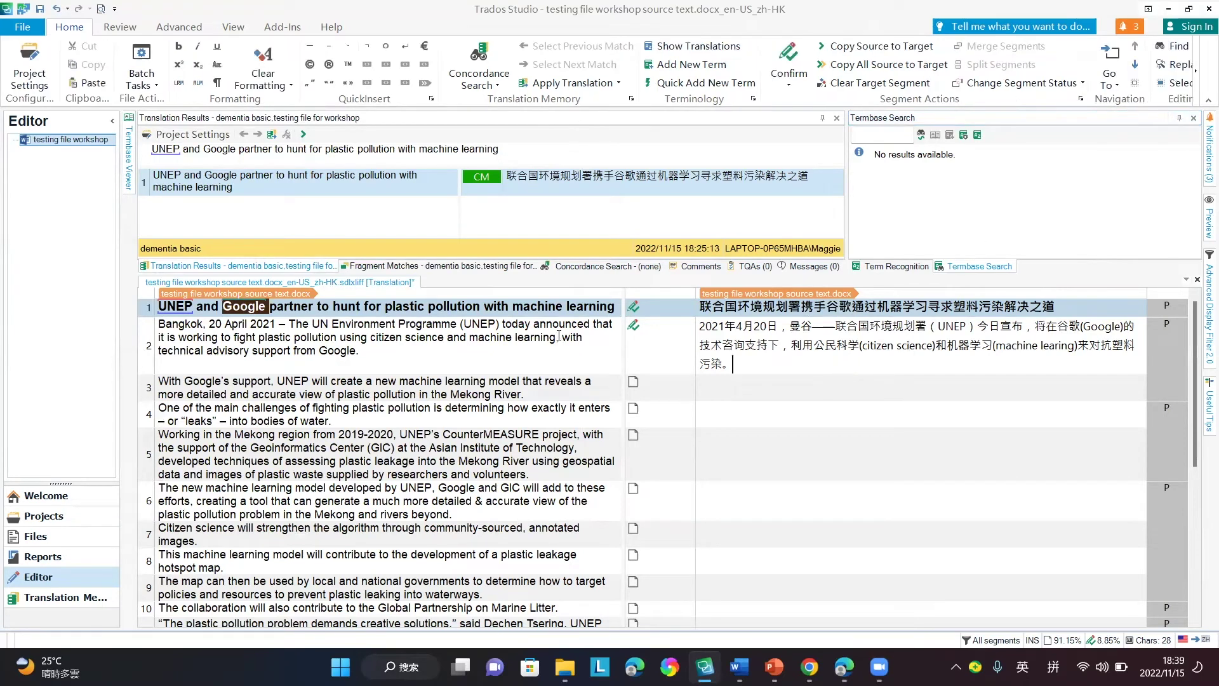
# Step: Show the recognized terms for segment 2 and select the 谷歌 translation of Google
pyautogui.click(581, 341)
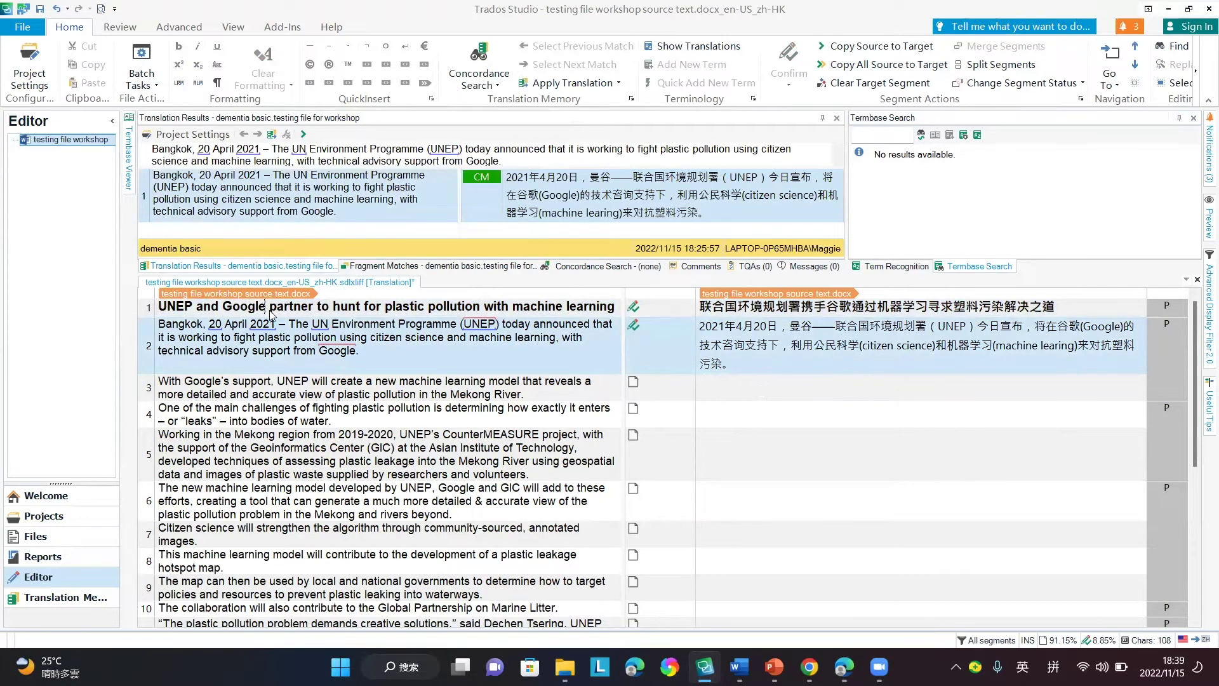
pyautogui.moveTo(269, 312); pyautogui.dragTo(230, 314)
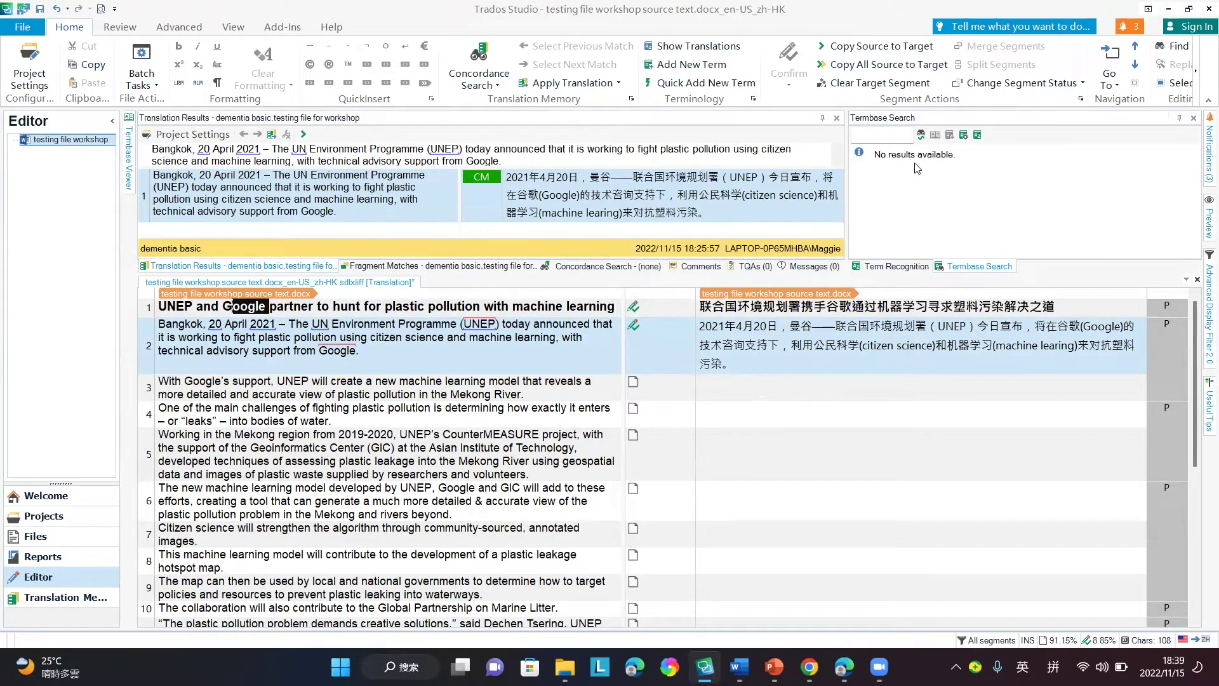
pyautogui.click(677, 64)
pyautogui.click(895, 266)
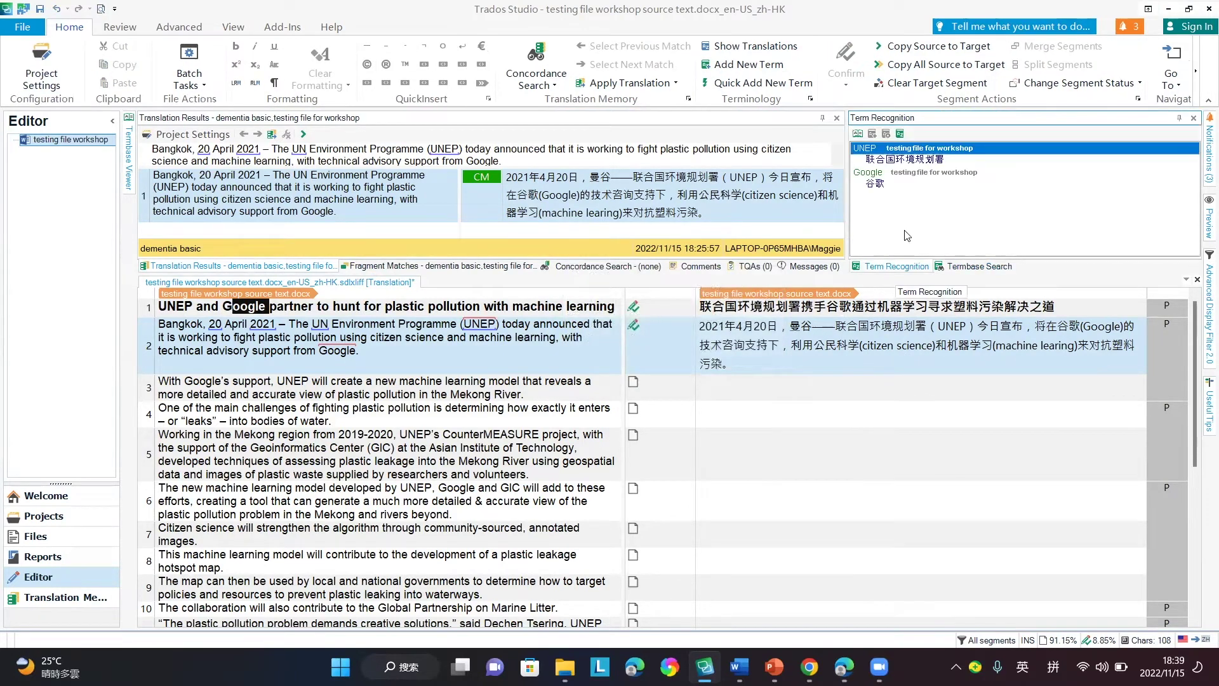
pyautogui.click(875, 184)
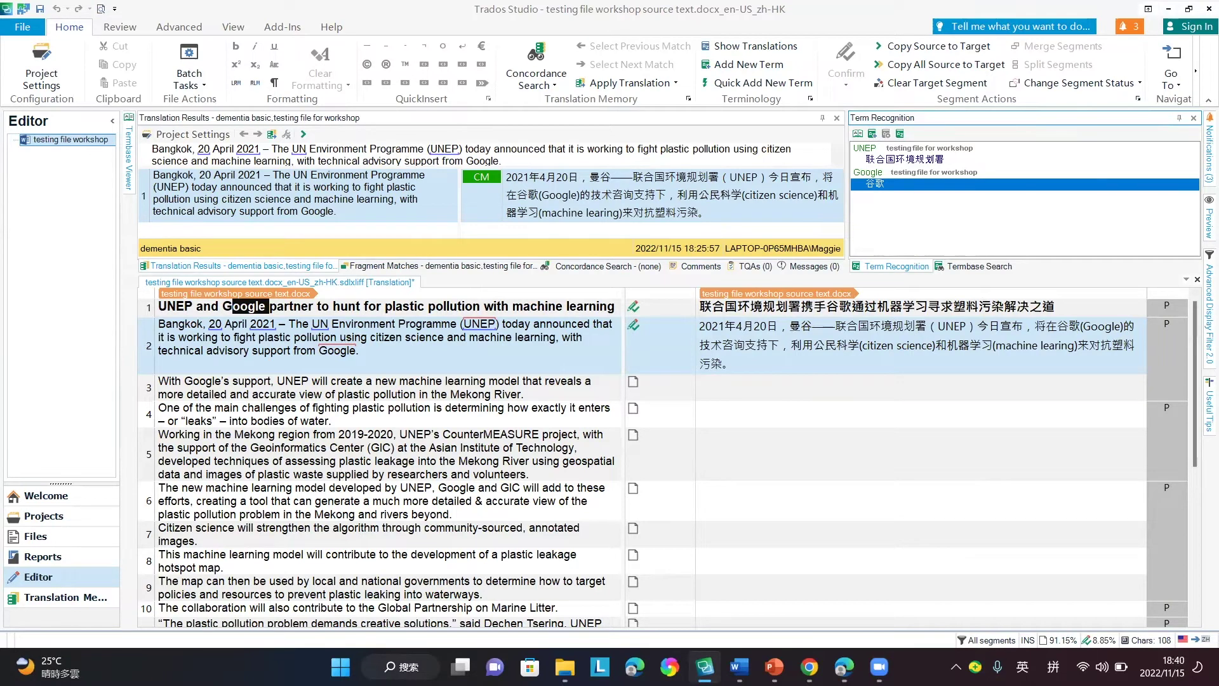
pyautogui.moveTo(704, 667)
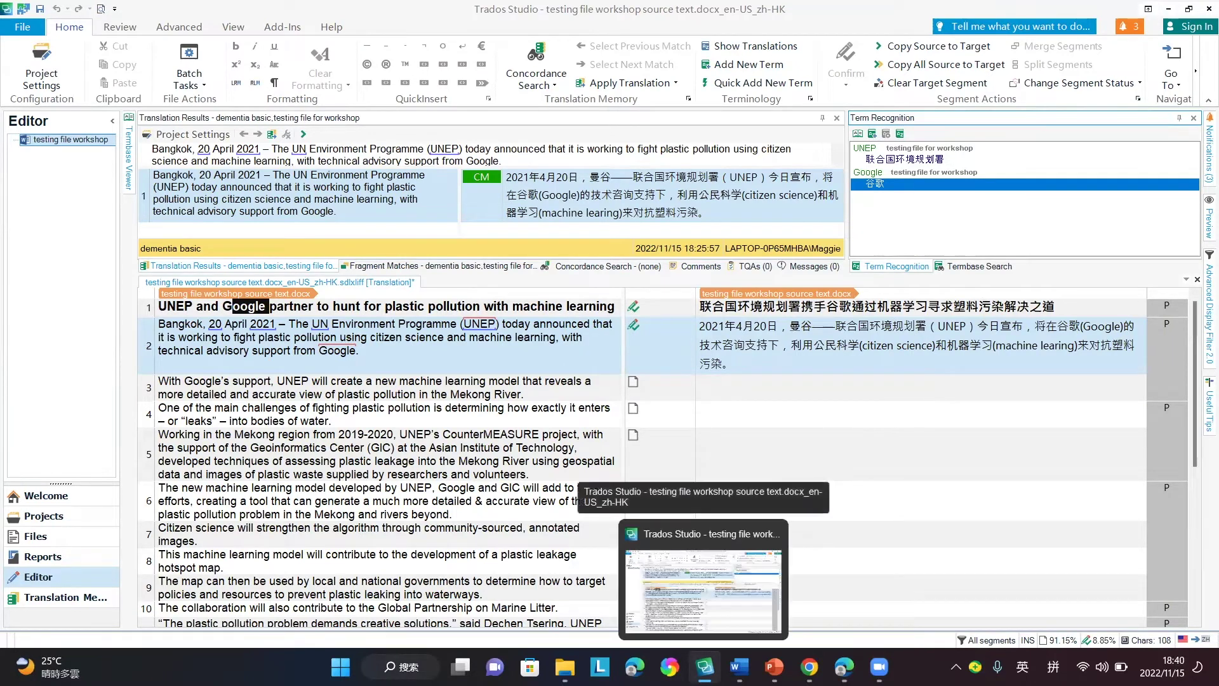
pyautogui.click(702, 625)
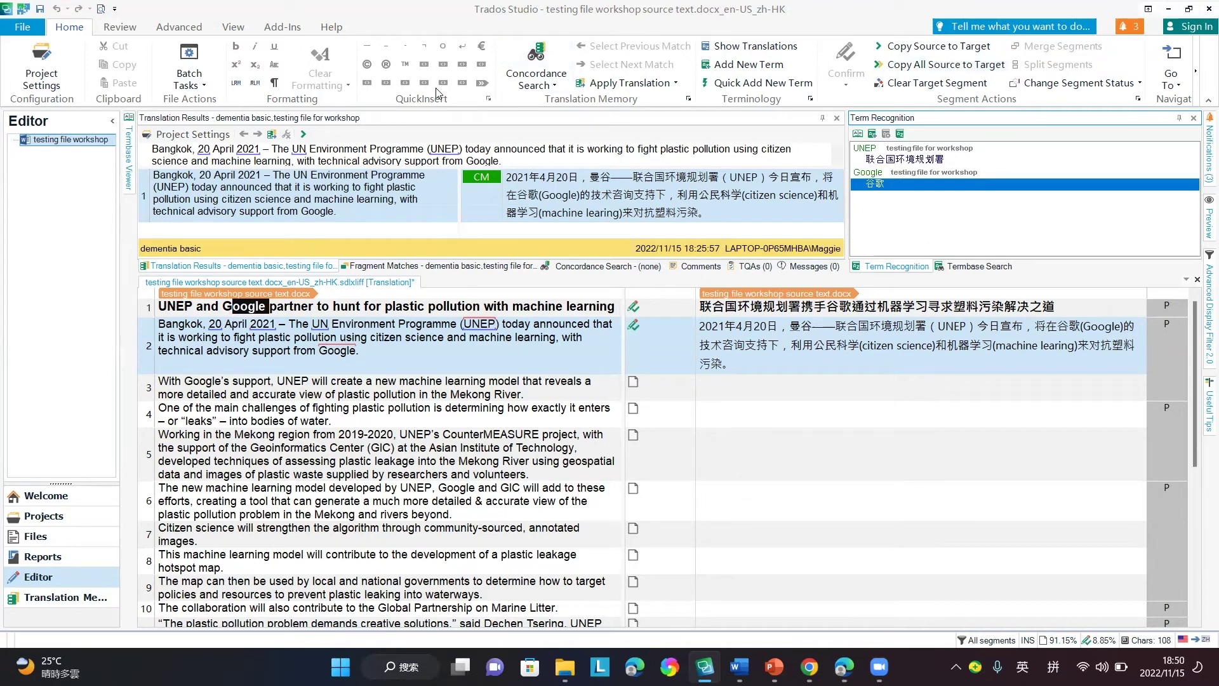
# Step: Try to add the source term "citizen science" from segment 2 to the termbase
pyautogui.click(763, 67)
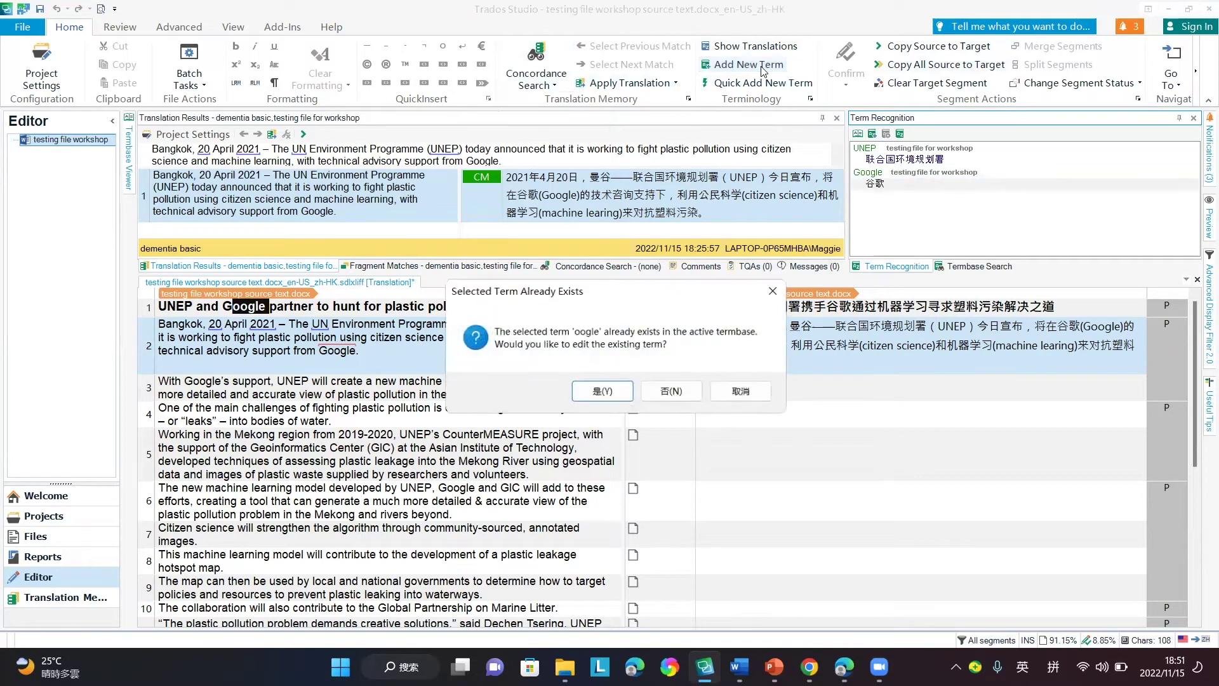
pyautogui.click(774, 290)
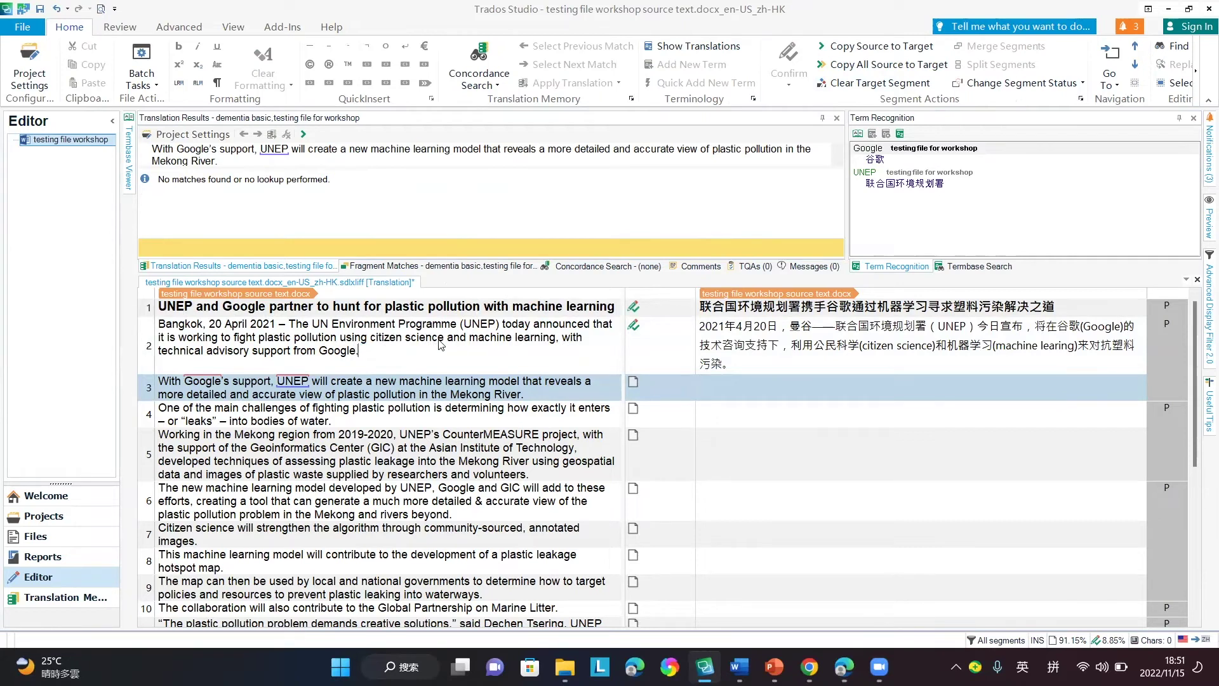
pyautogui.moveTo(446, 344); pyautogui.dragTo(374, 343)
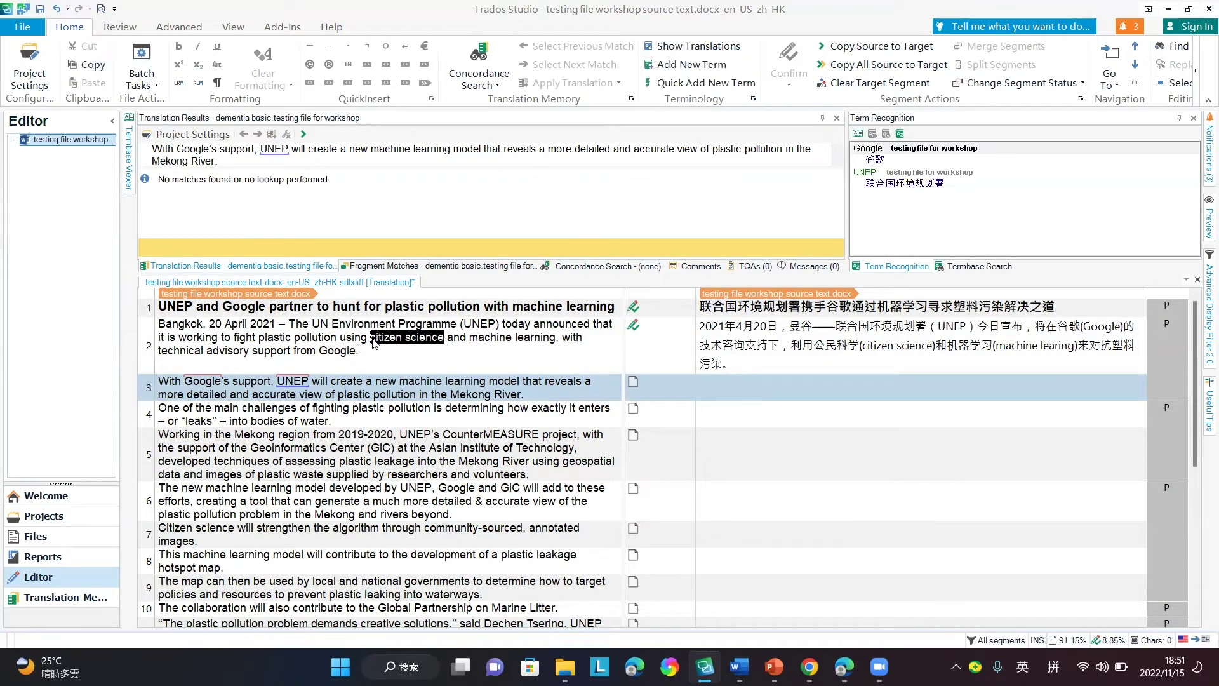
pyautogui.click(680, 67)
pyautogui.click(860, 135)
pyautogui.click(1042, 195)
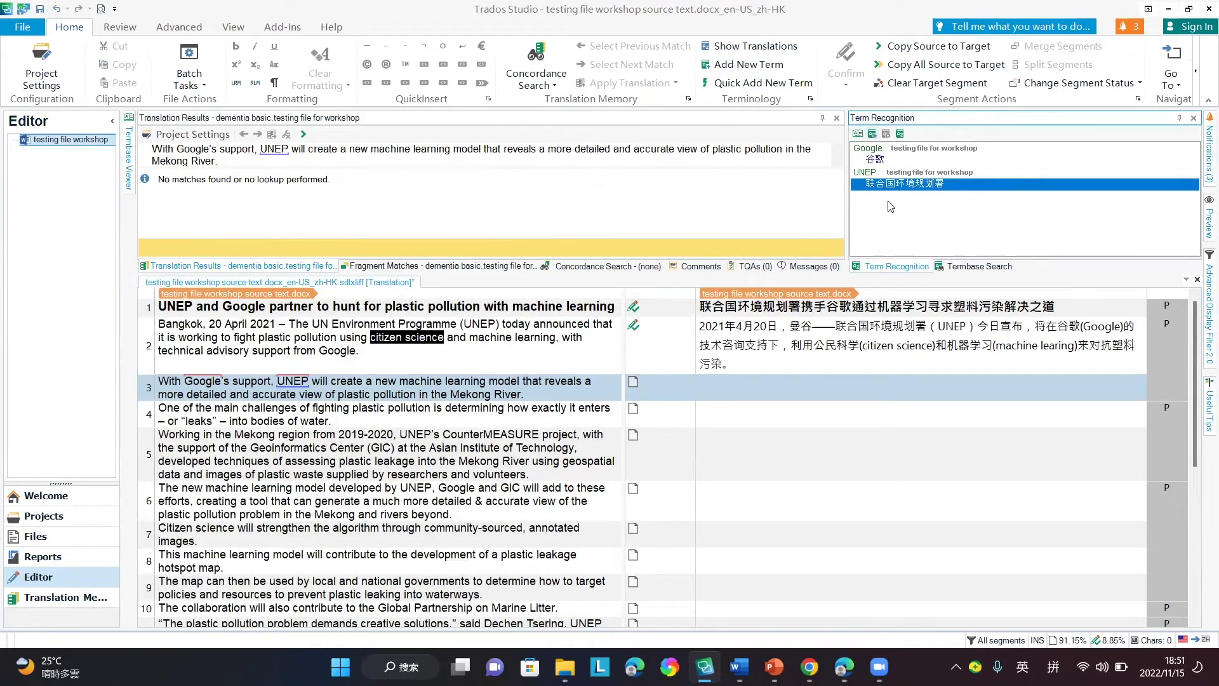
# Step: Undock the Term Recognition window and place it floating over the Termbase Search window
pyautogui.doubleClick(902, 265)
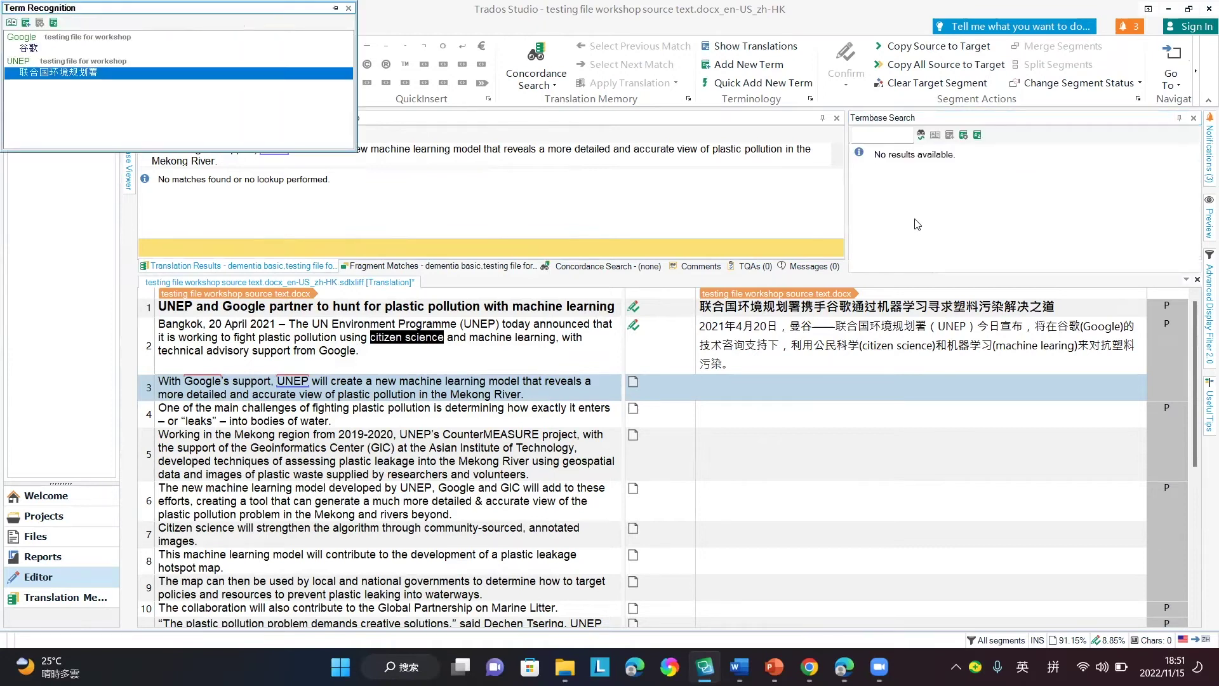
pyautogui.moveTo(205, 7); pyautogui.dragTo(351, 85)
pyautogui.click(203, 130)
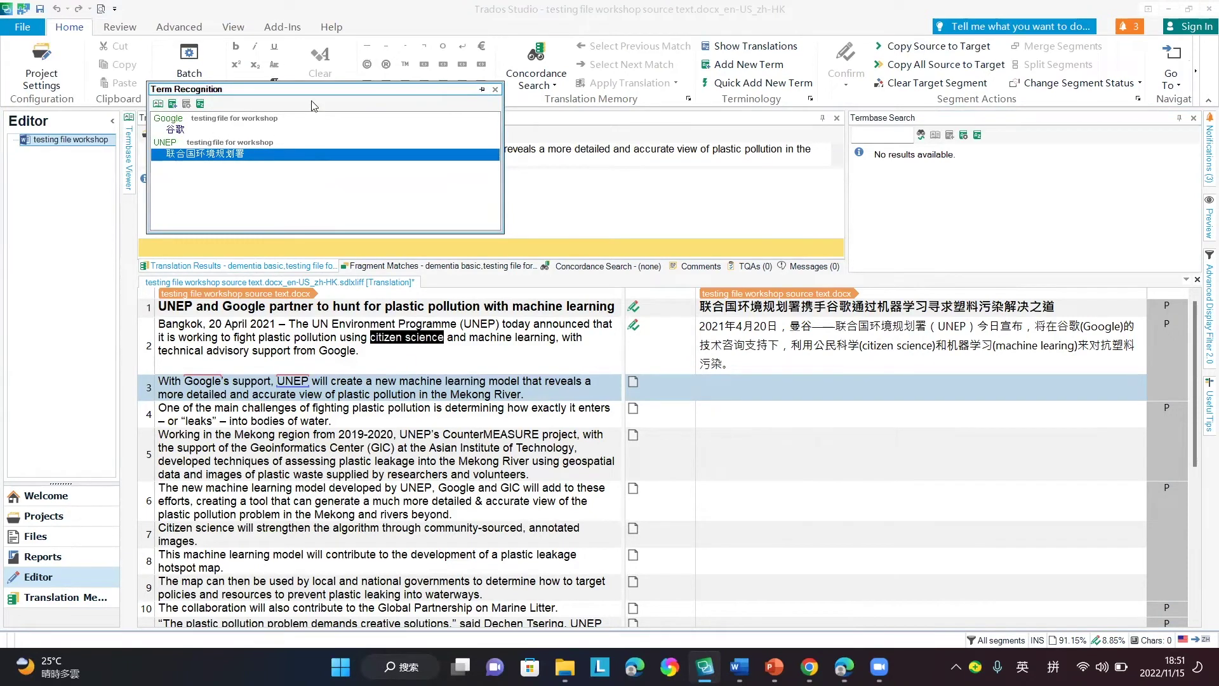
pyautogui.moveTo(307, 86); pyautogui.dragTo(1012, 131)
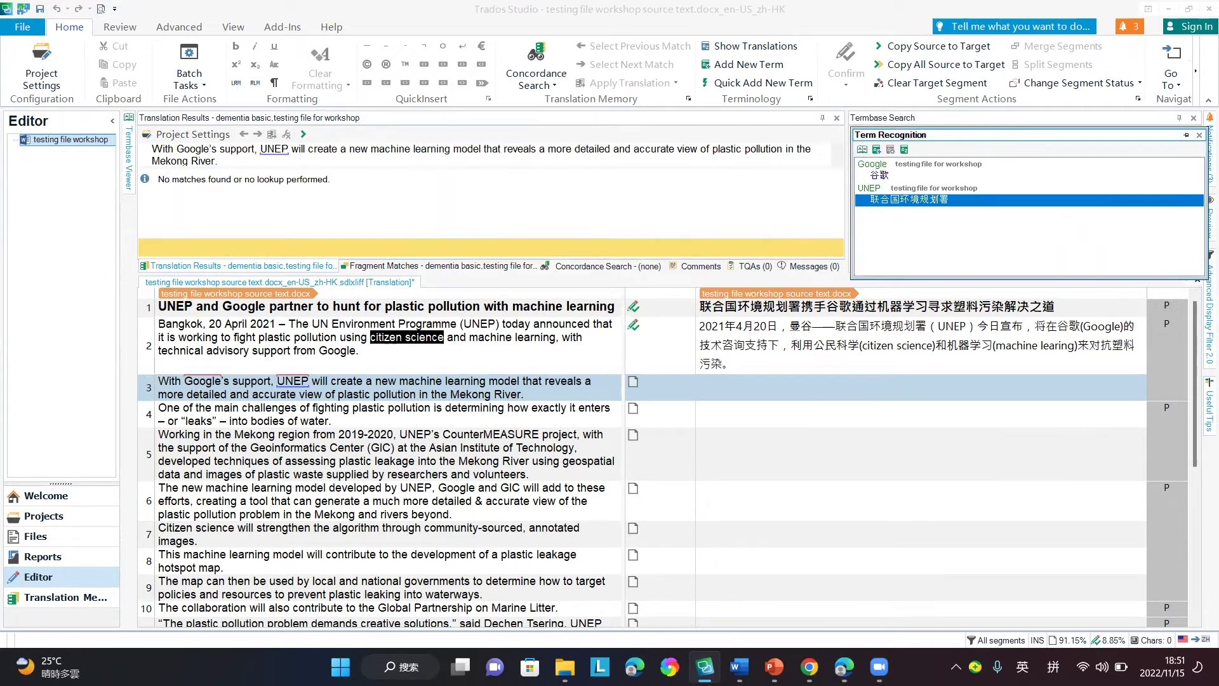
# Step: Switch to the workshop presentation in PowerPoint and show the "Preview the translation" slide
pyautogui.click(773, 667)
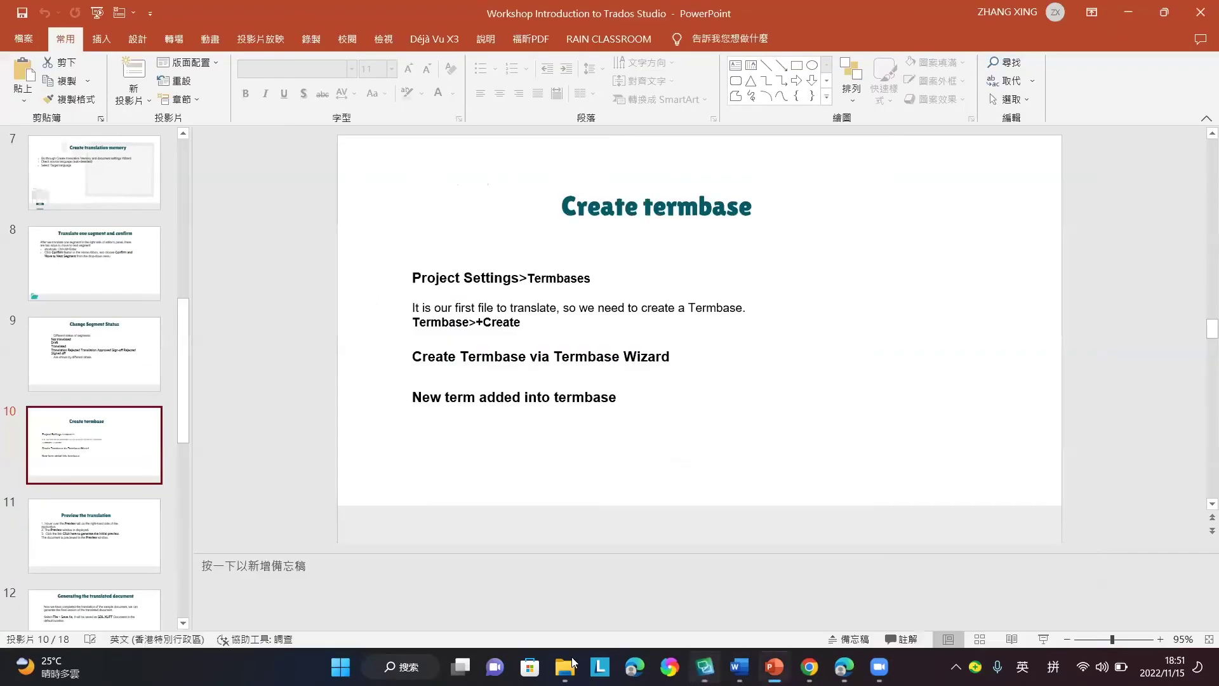
pyautogui.click(109, 535)
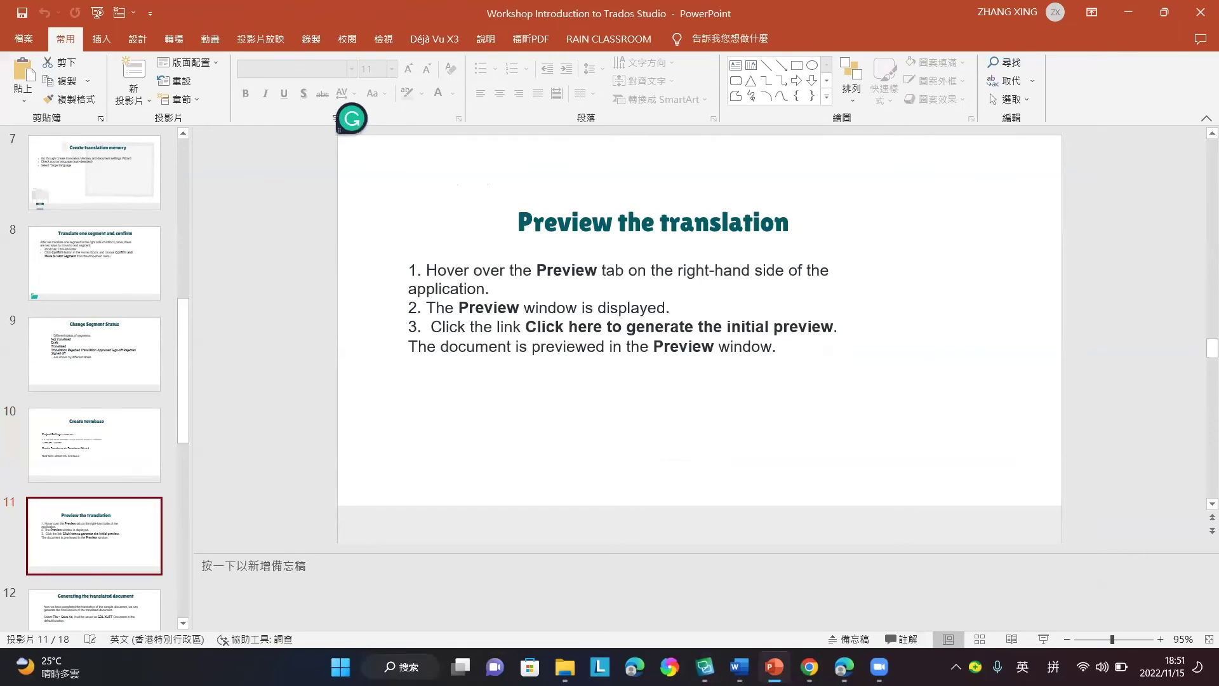
# Step: Switch back to Trados Studio and close the floating Term Recognition window
pyautogui.click(774, 667)
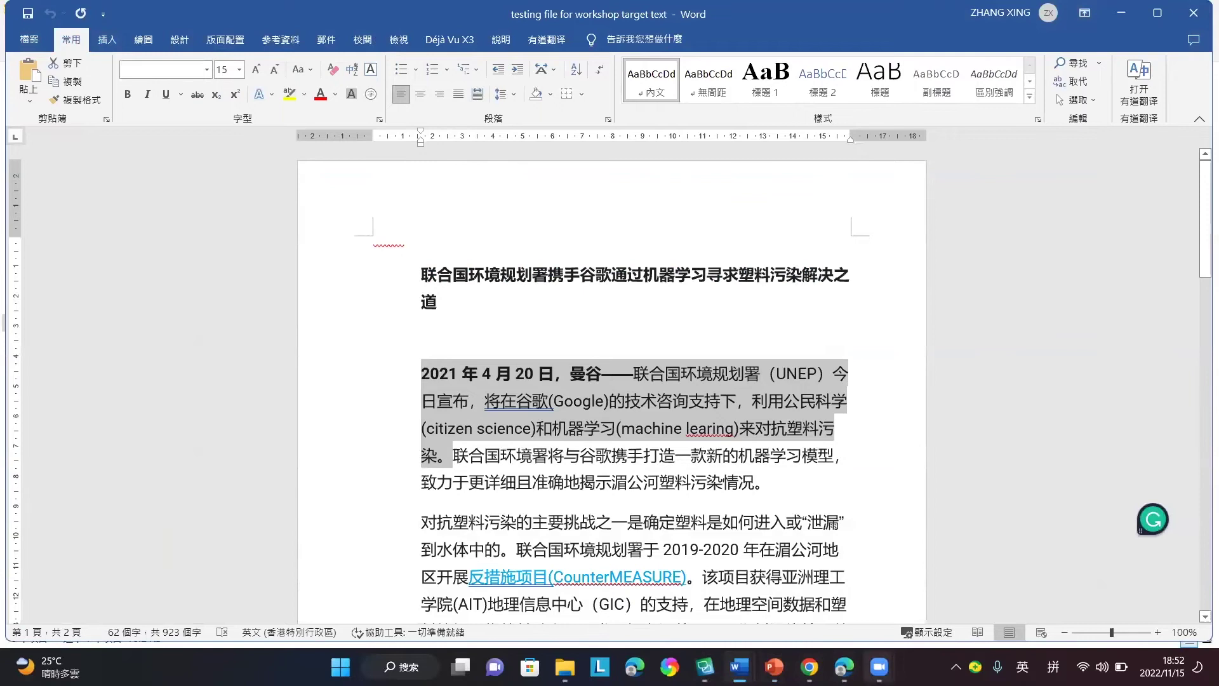
pyautogui.moveTo(880, 667)
pyautogui.click(704, 666)
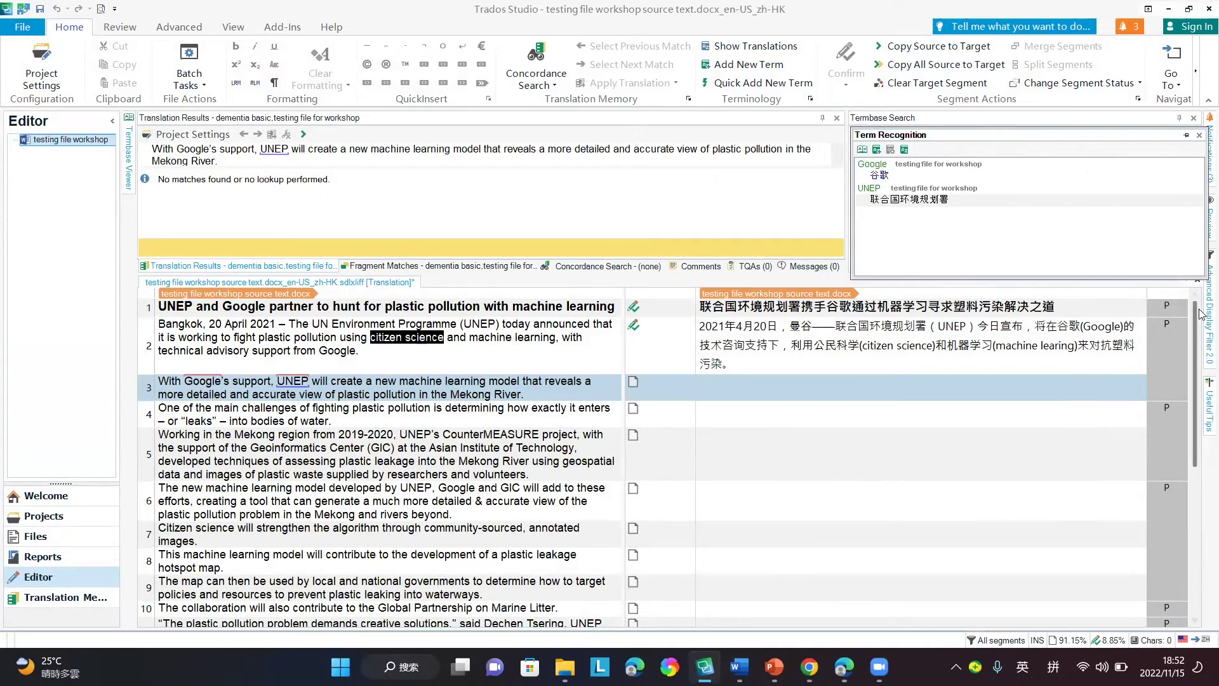
pyautogui.moveTo(1204, 314)
pyautogui.click(1200, 135)
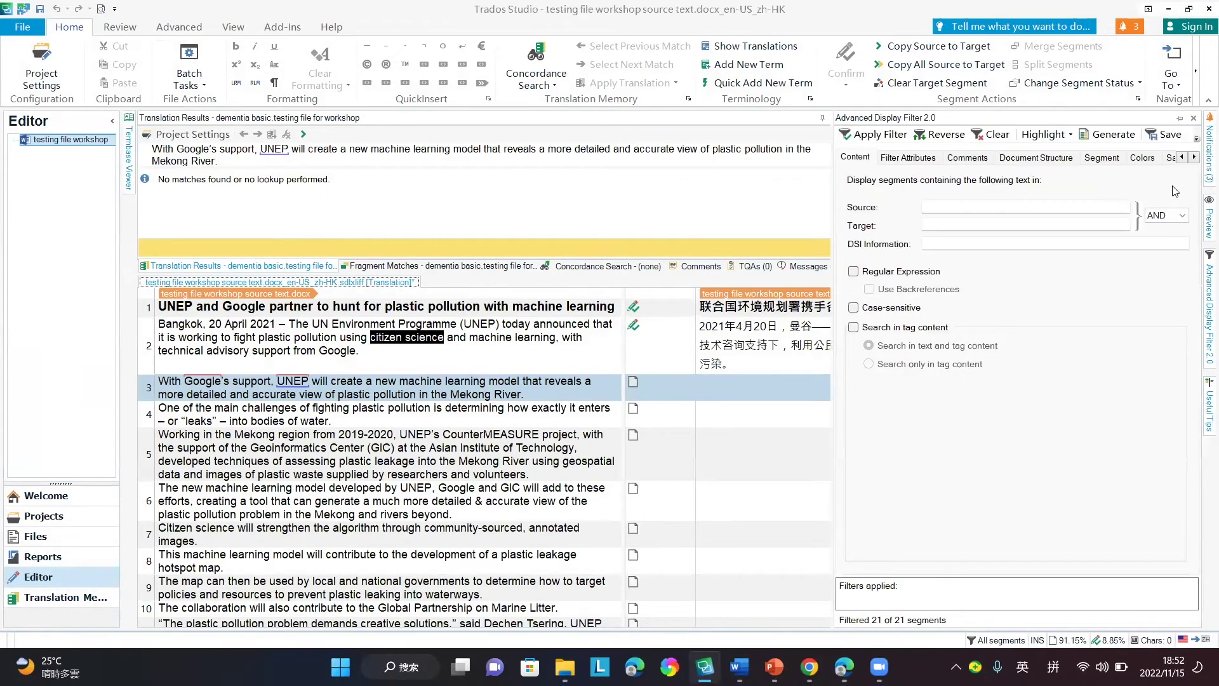
# Step: Set the preview view to Microsoft Word and generate the initial preview of the translation
pyautogui.moveTo(1203, 222)
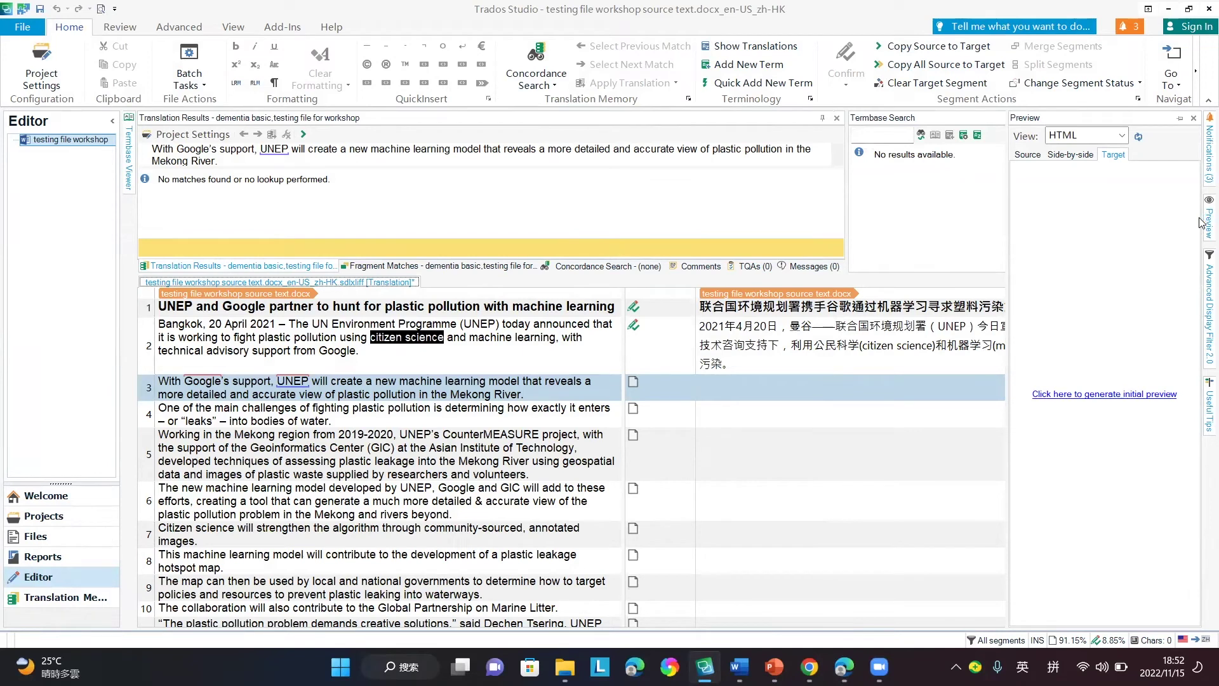
pyautogui.click(1202, 223)
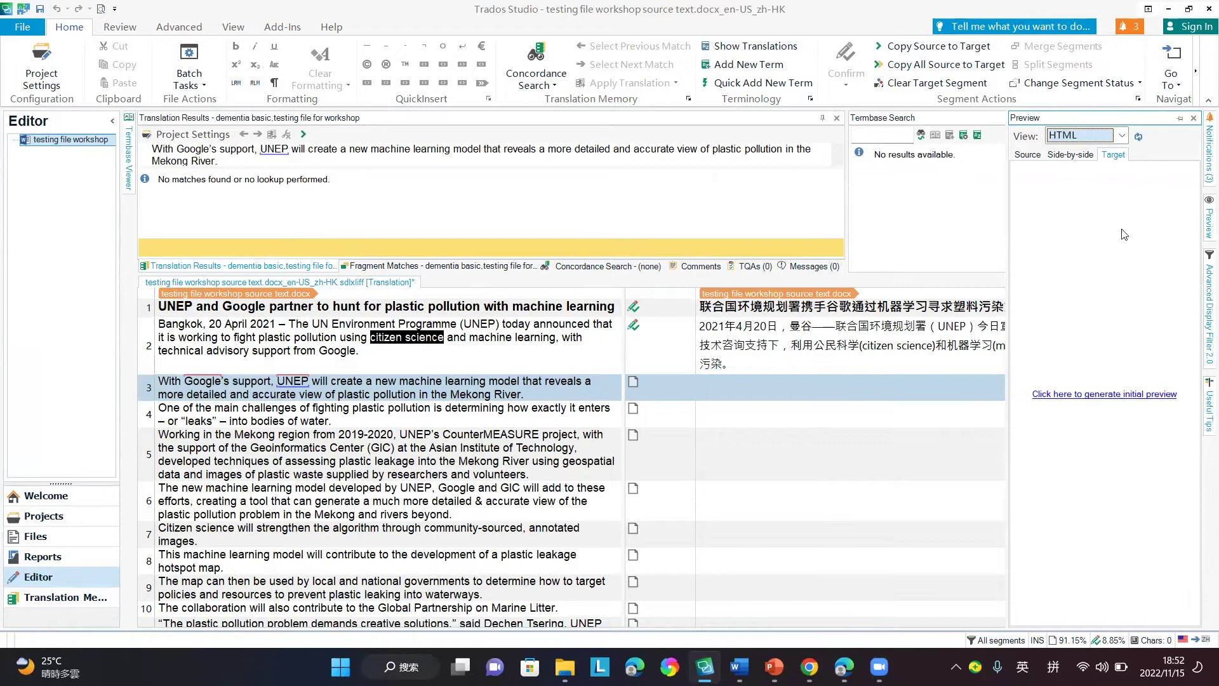
pyautogui.click(1122, 136)
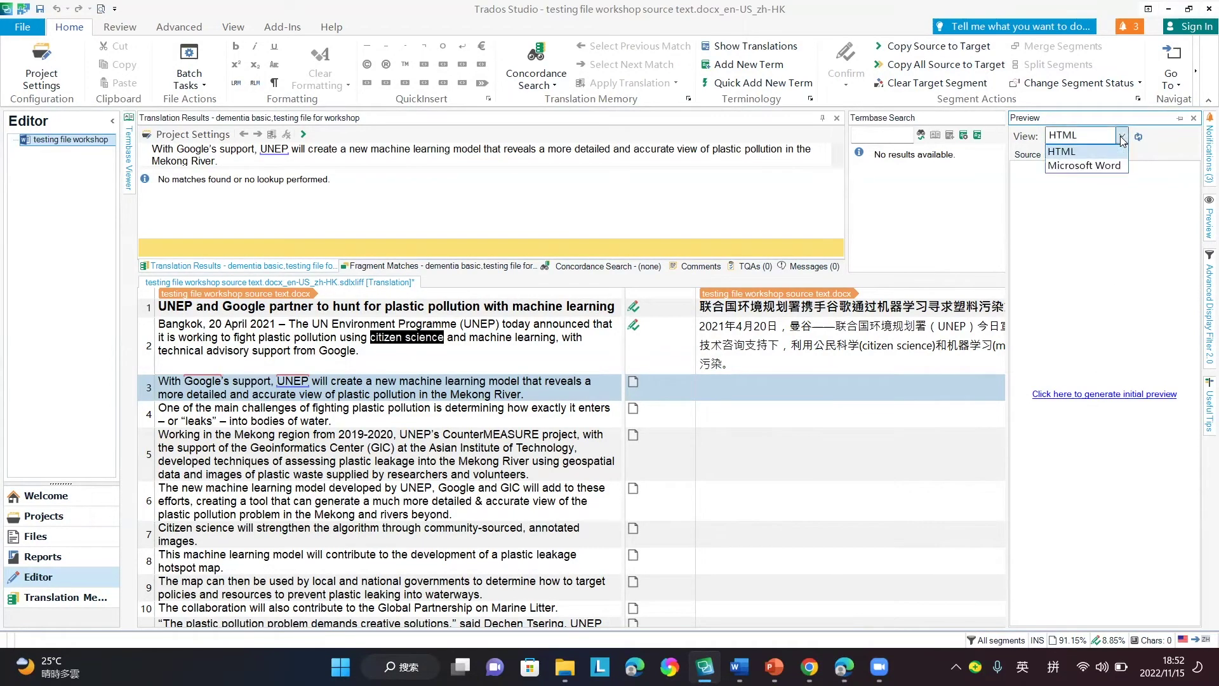
pyautogui.click(1092, 168)
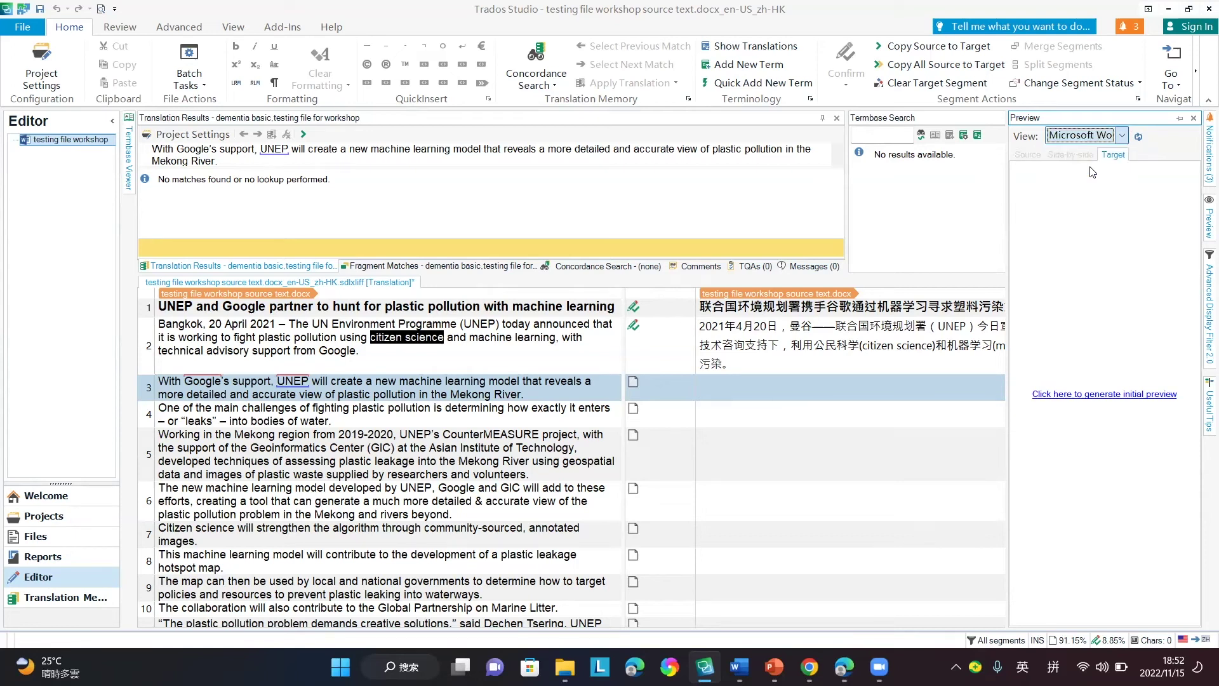
pyautogui.click(1084, 398)
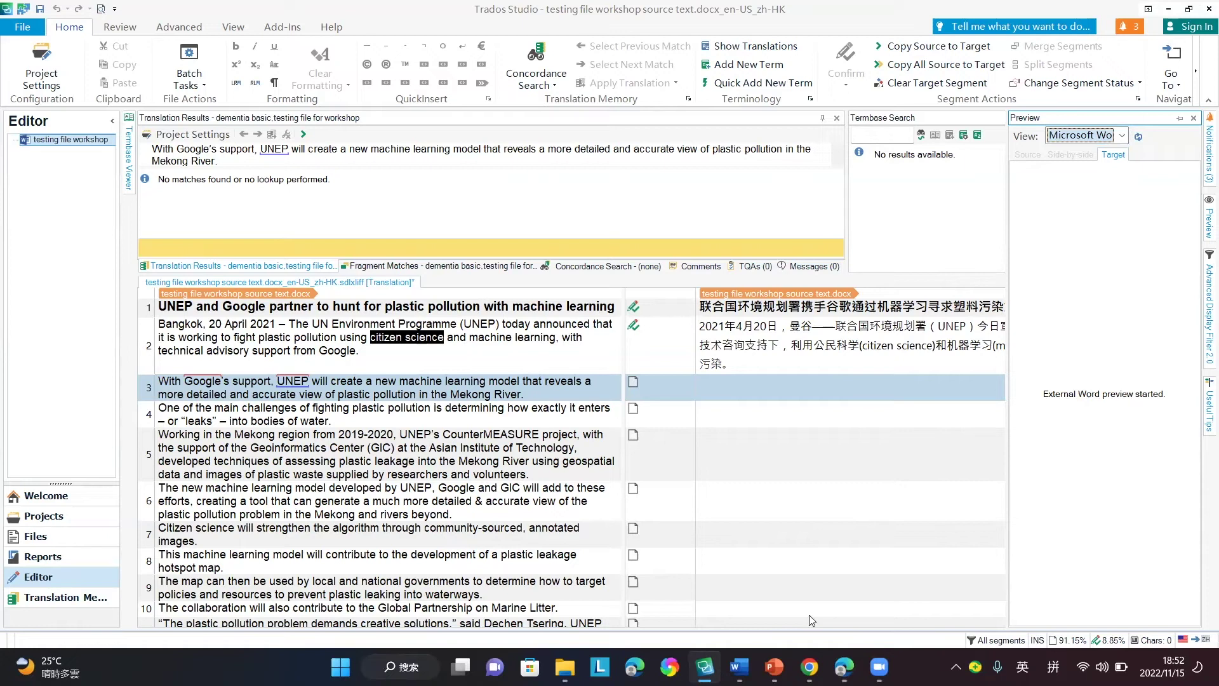
# Step: Switch to the generated preview document in Word and read through it down to its second page
pyautogui.click(739, 667)
pyautogui.click(839, 534)
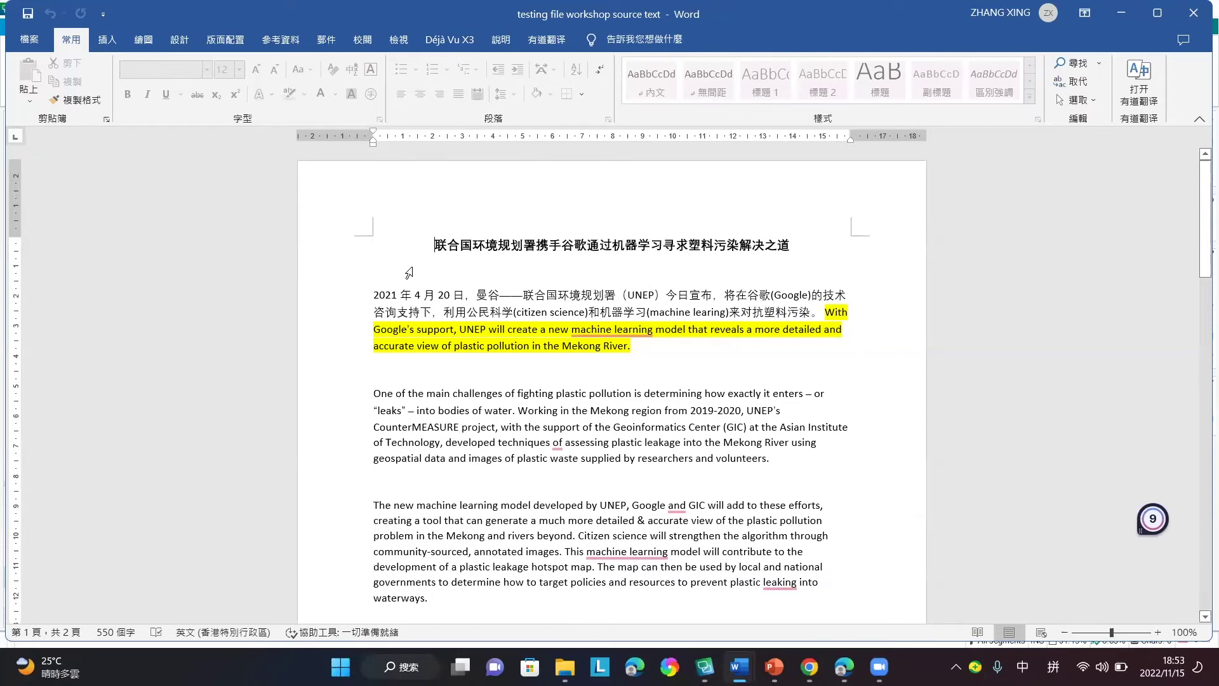
pyautogui.scroll(-12, 670, 426)
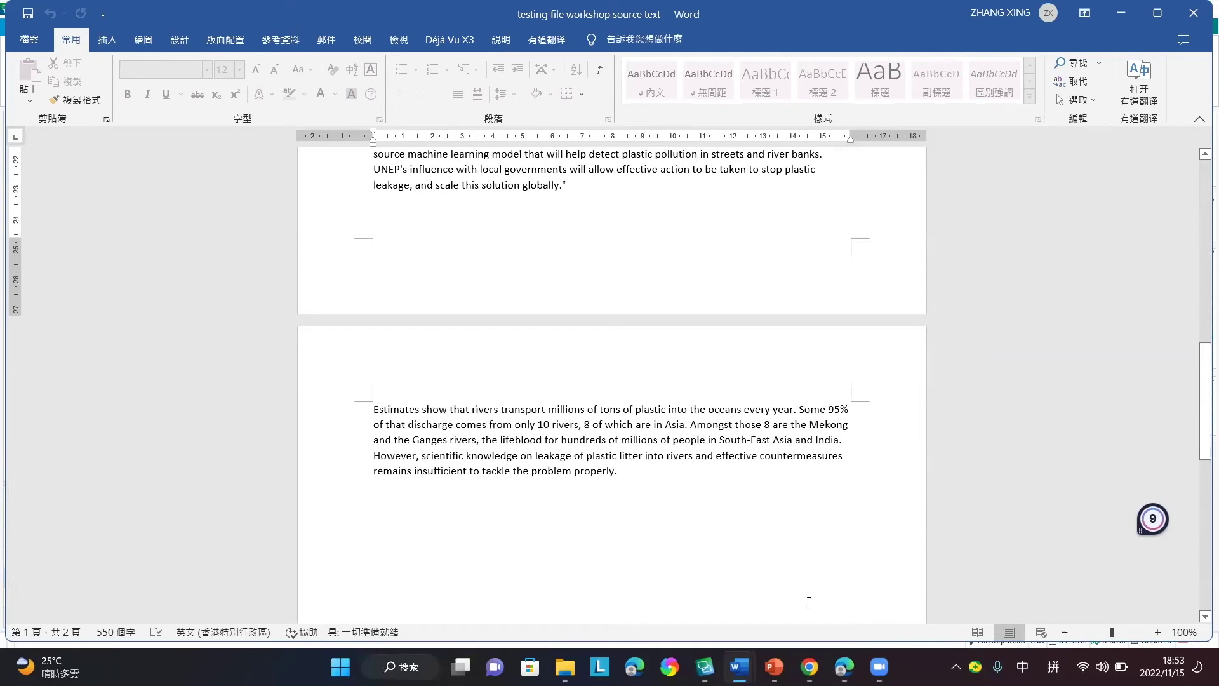
# Step: Return to Trados Studio and examine the view formats offered for previewing the document
pyautogui.click(697, 660)
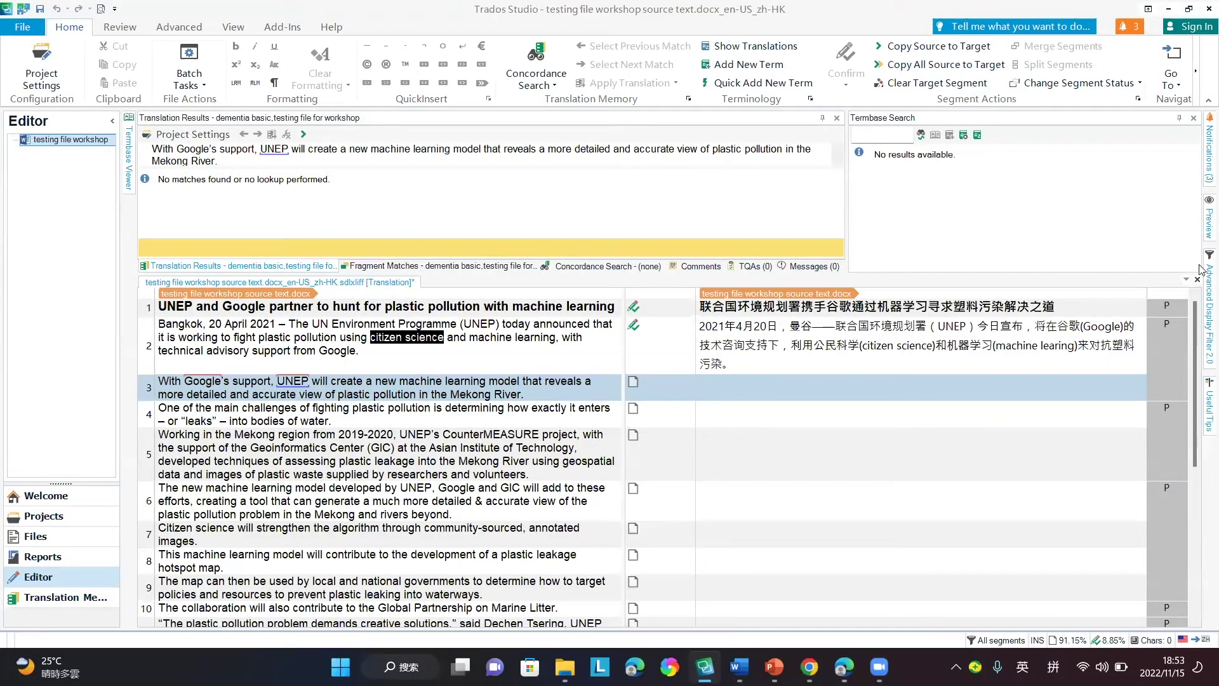
pyautogui.click(1202, 217)
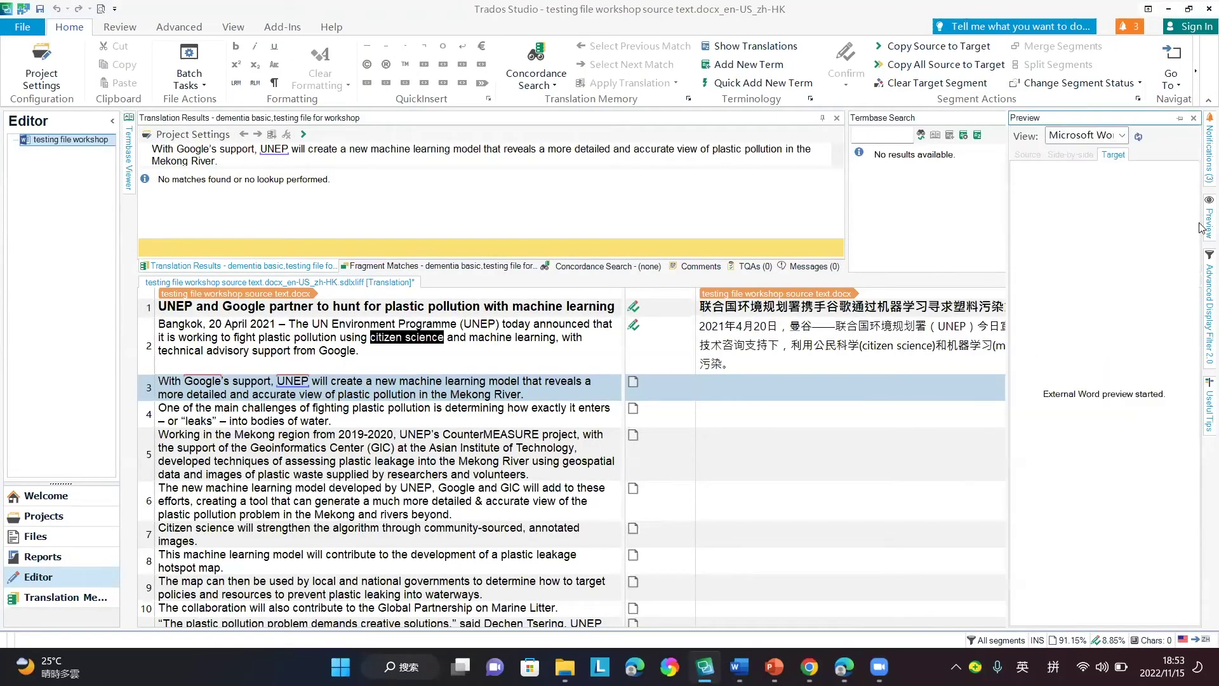
pyautogui.click(1121, 136)
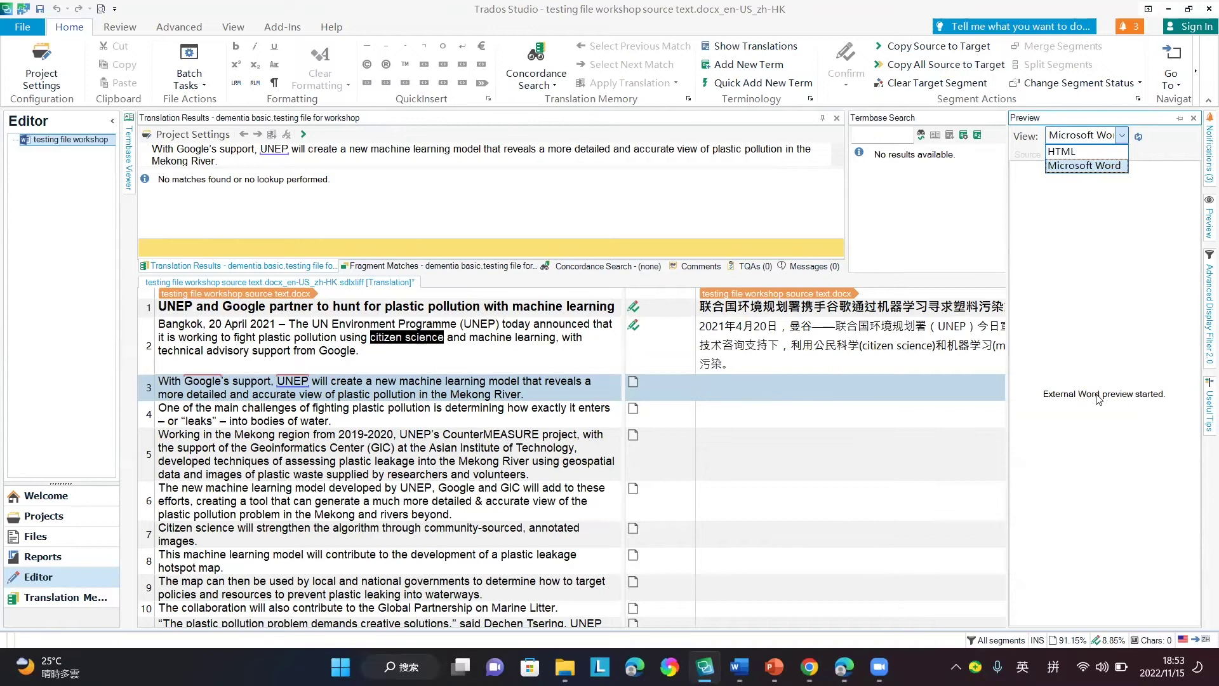
pyautogui.click(1070, 286)
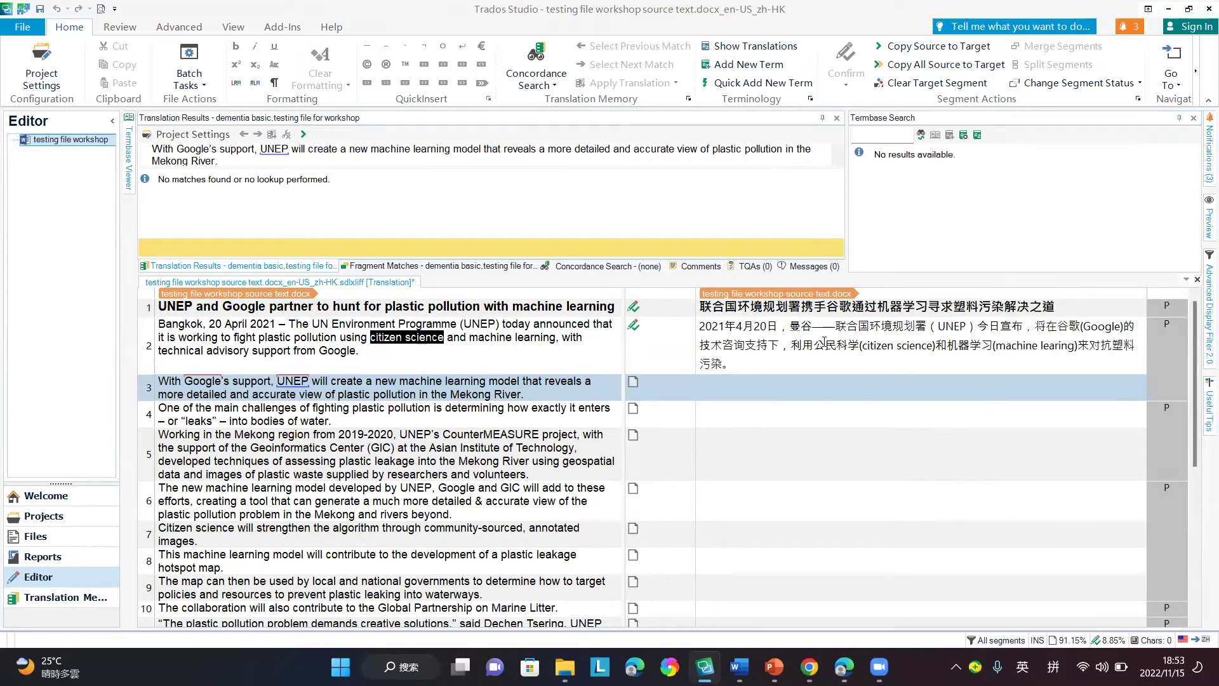
pyautogui.click(1203, 309)
pyautogui.click(1202, 222)
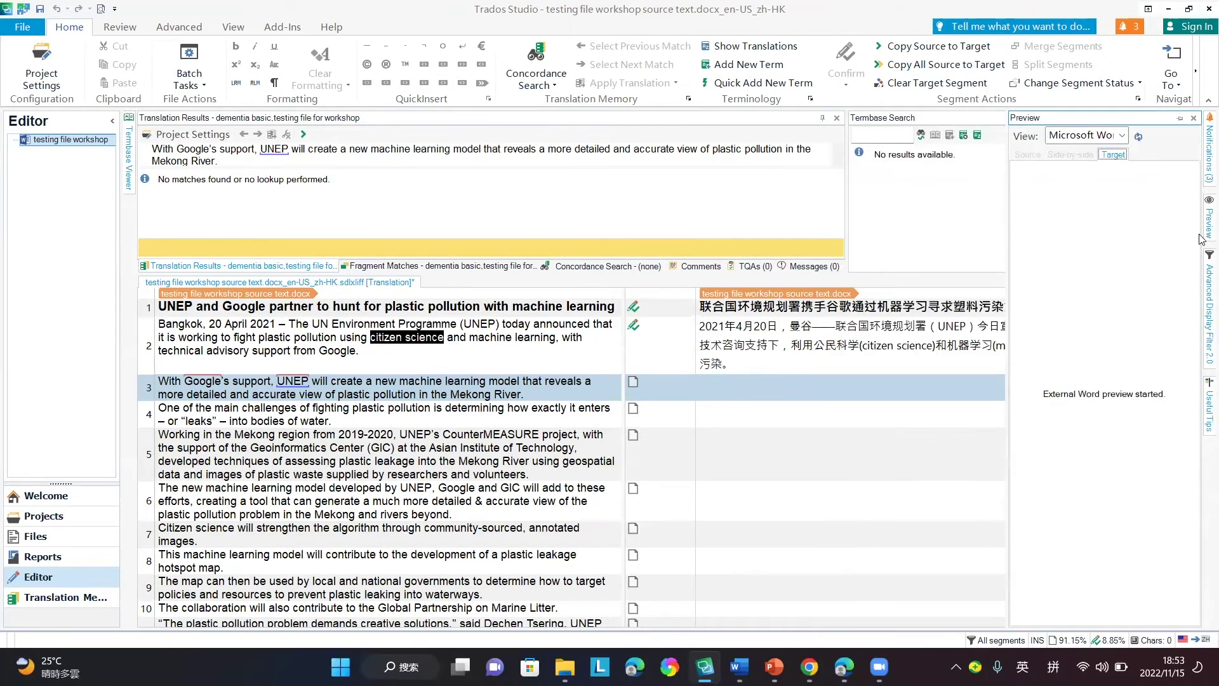
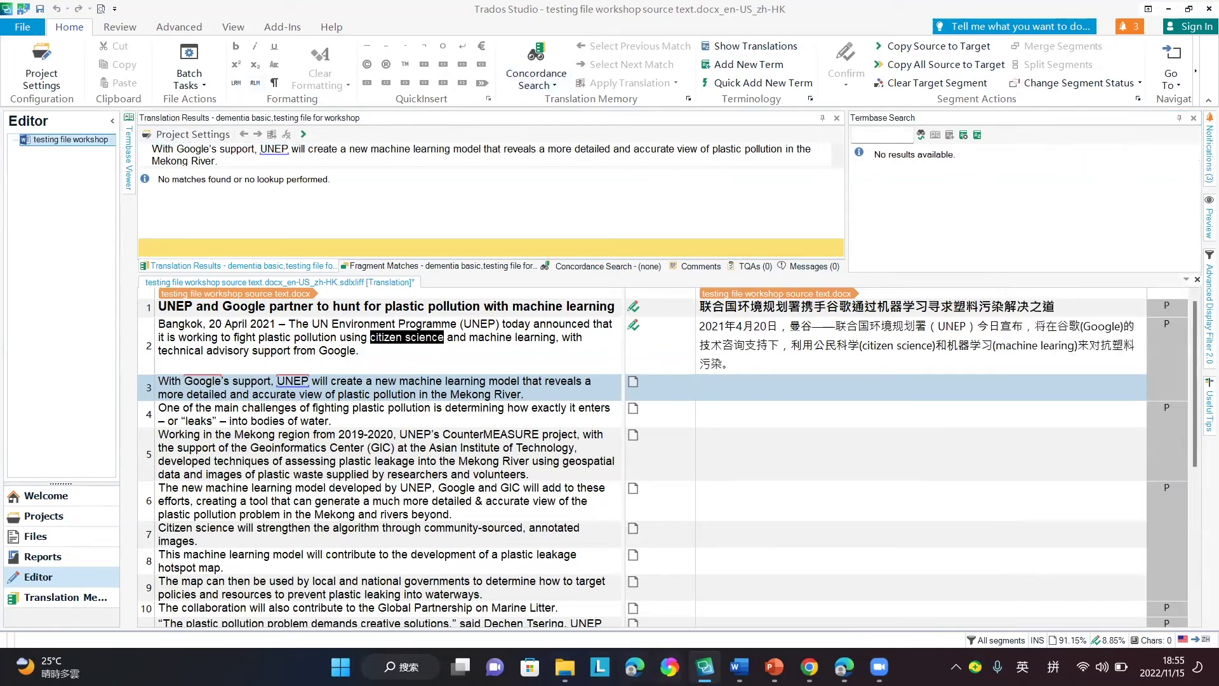
# Step: Switch to the workshop presentation in PowerPoint and show the "Generating the translated document" slide
pyautogui.hotkey('alt', 'Tab')
pyautogui.click(705, 667)
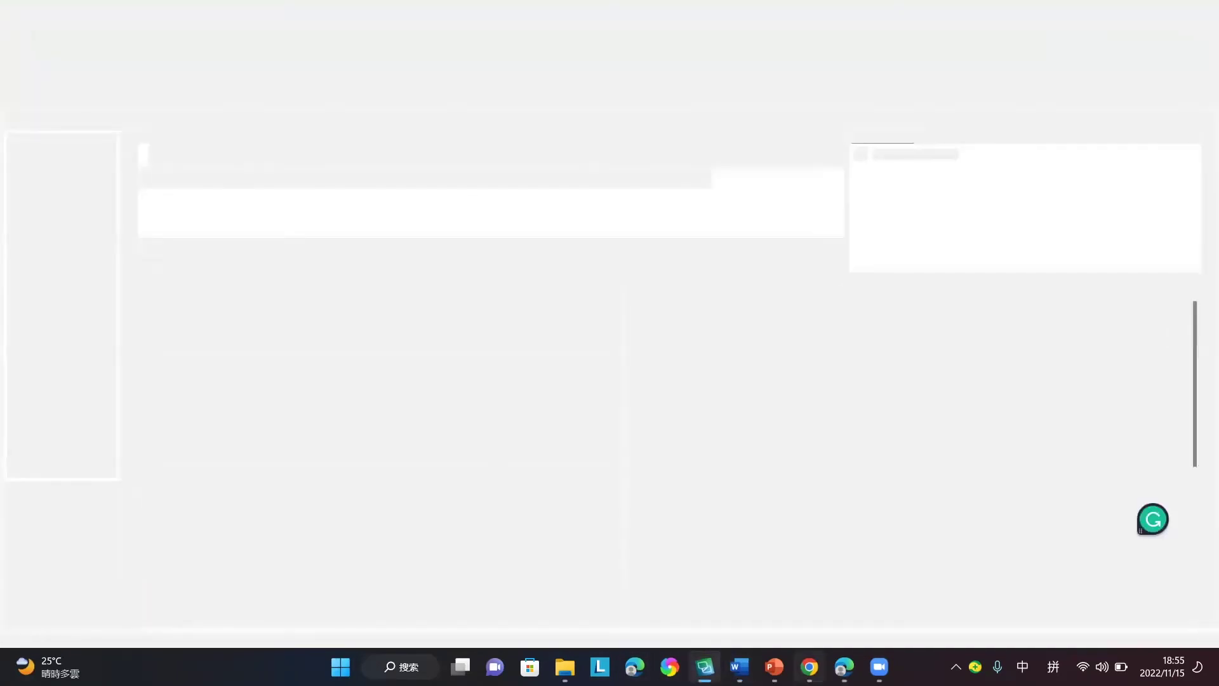
pyautogui.moveTo(810, 667)
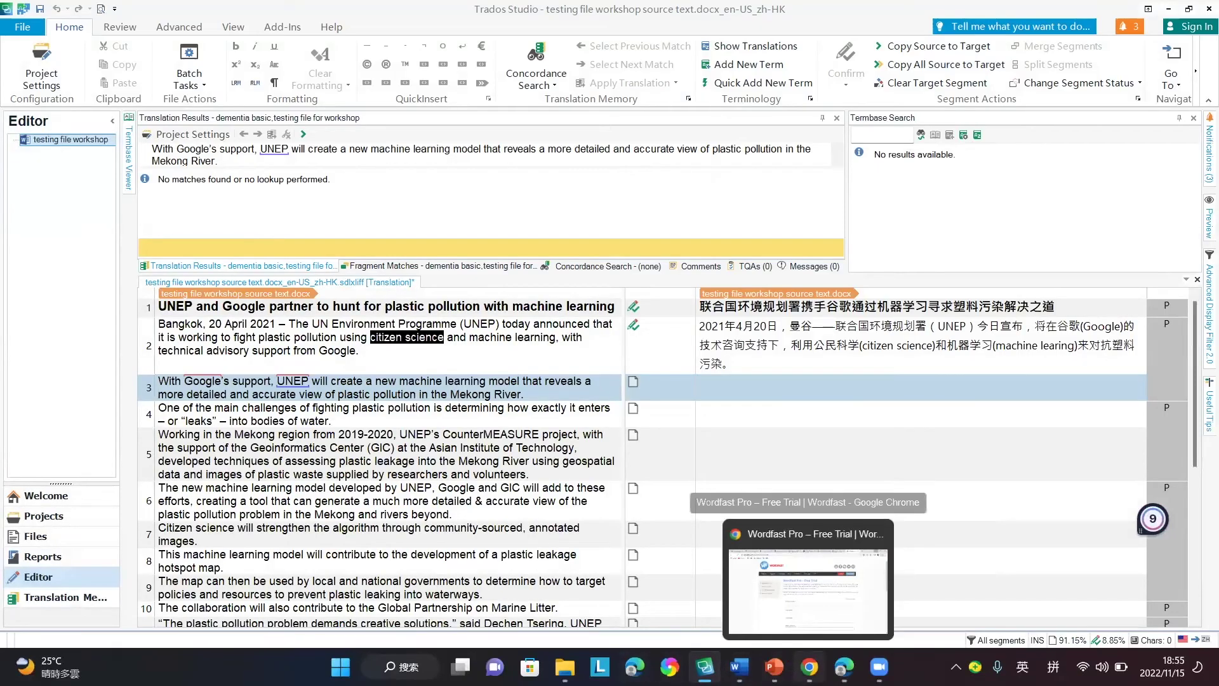
pyautogui.click(774, 667)
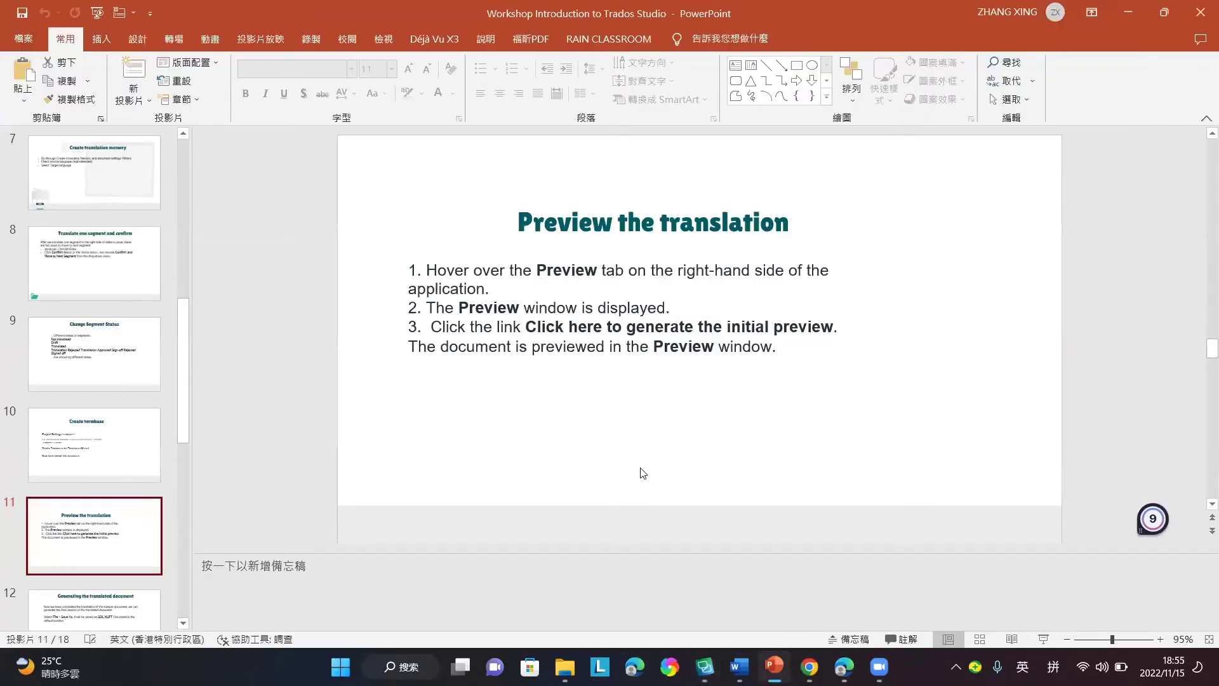
pyautogui.click(114, 594)
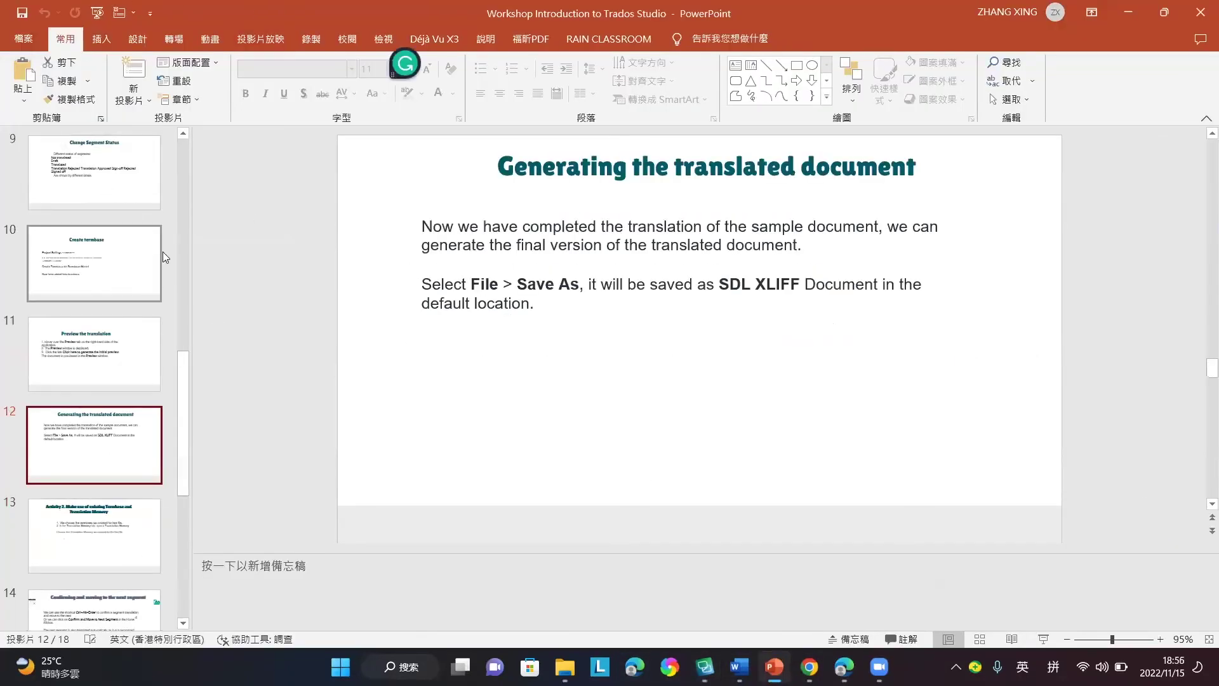
pyautogui.moveTo(186, 367); pyautogui.dragTo(187, 382)
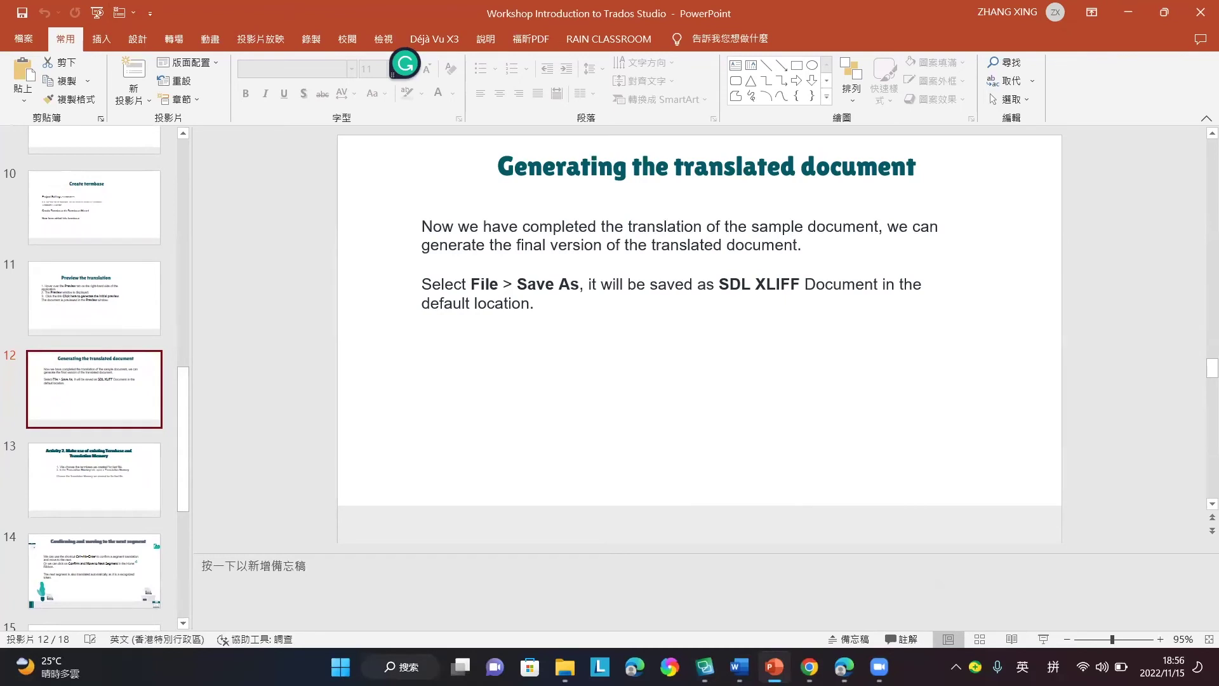
# Step: Return to Trados Studio, check the file types offered when saving the translation under a new name, and cancel without saving
pyautogui.hotkey('alt', 'Tab')
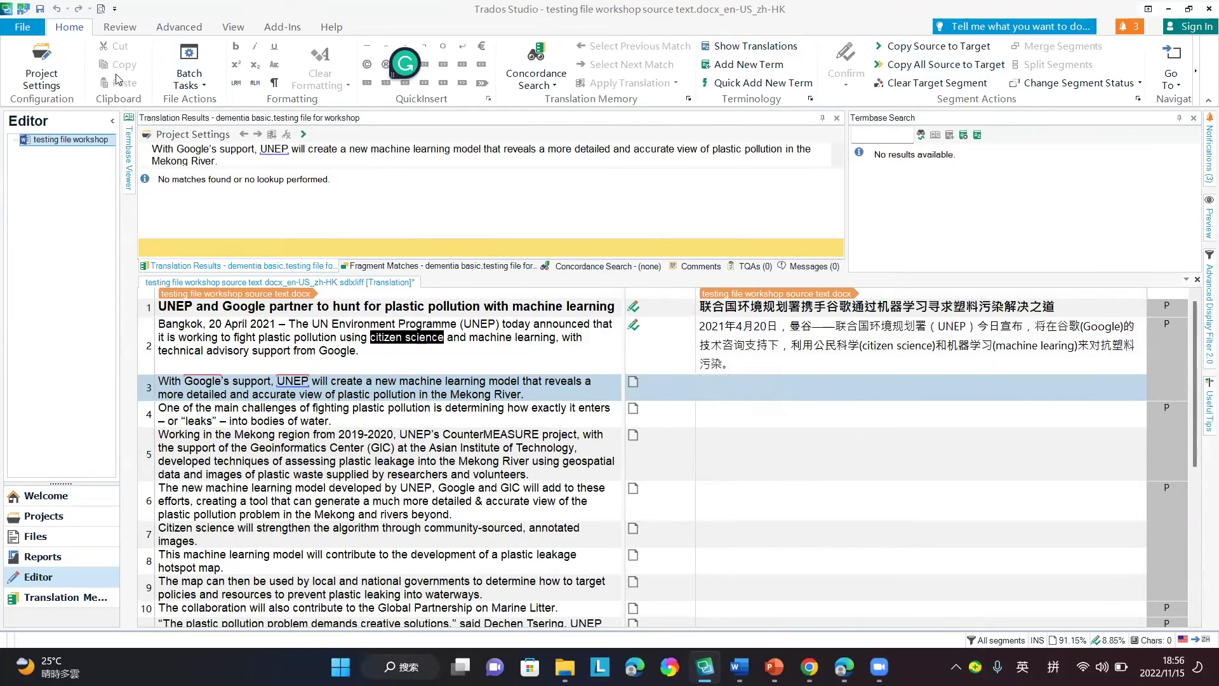
pyautogui.click(23, 28)
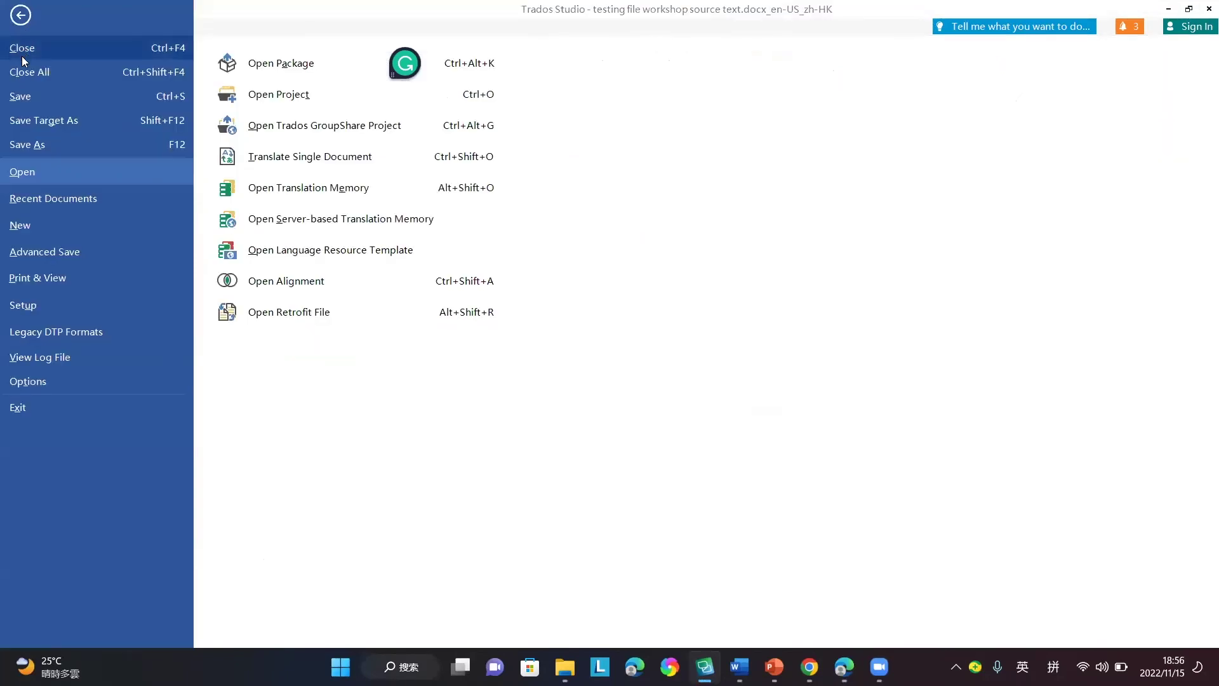
pyautogui.click(37, 147)
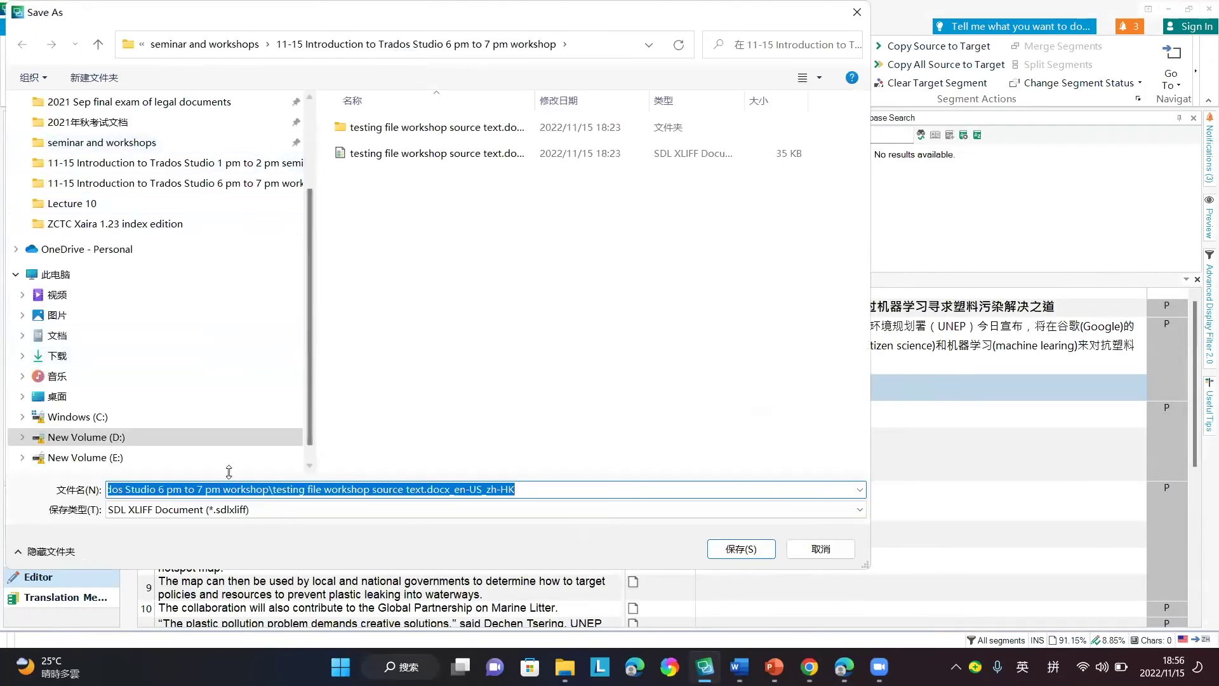
pyautogui.click(222, 511)
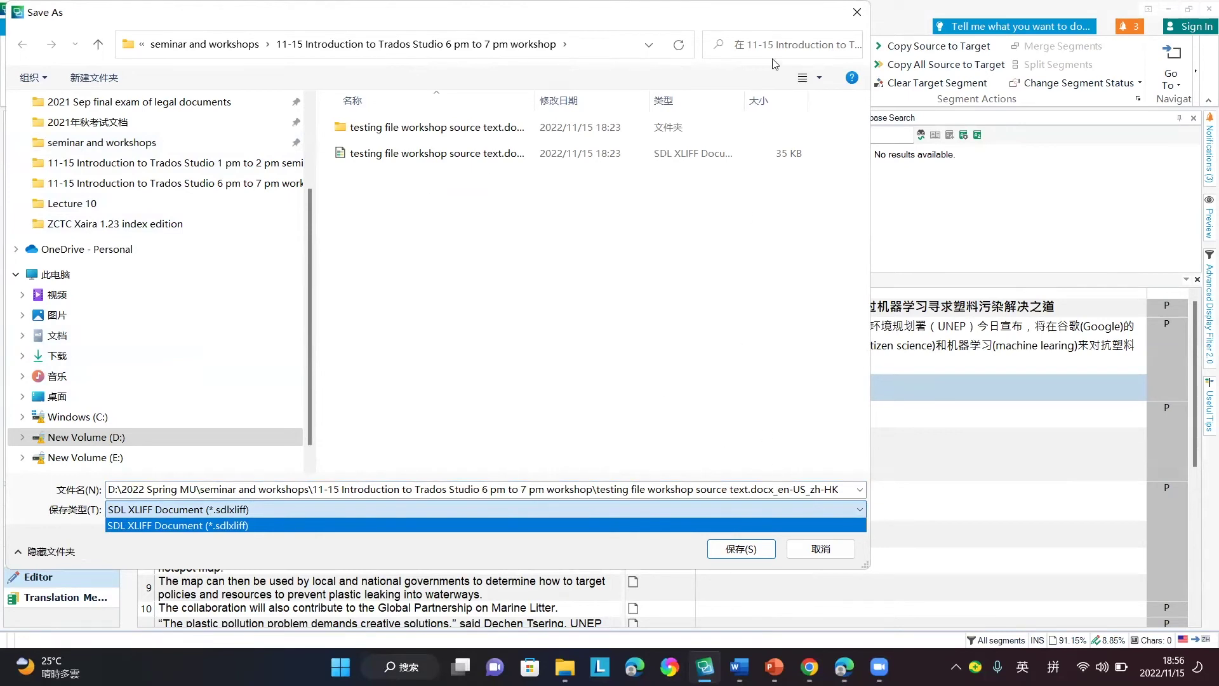
pyautogui.click(856, 9)
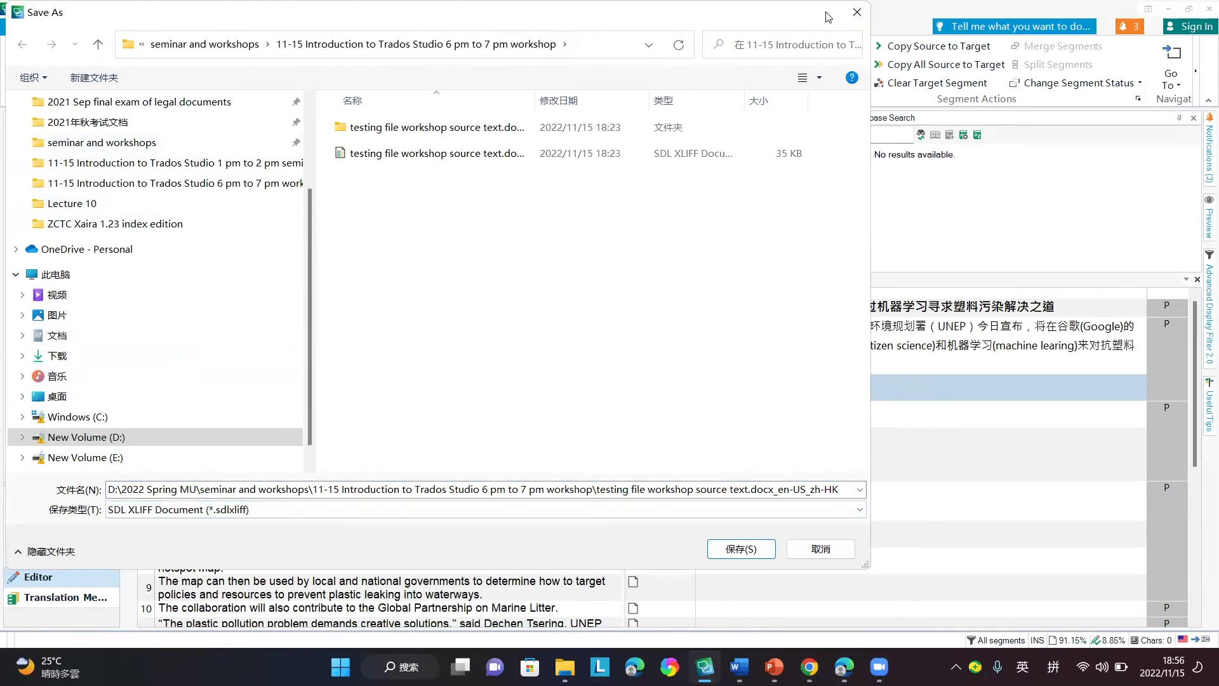
pyautogui.click(857, 13)
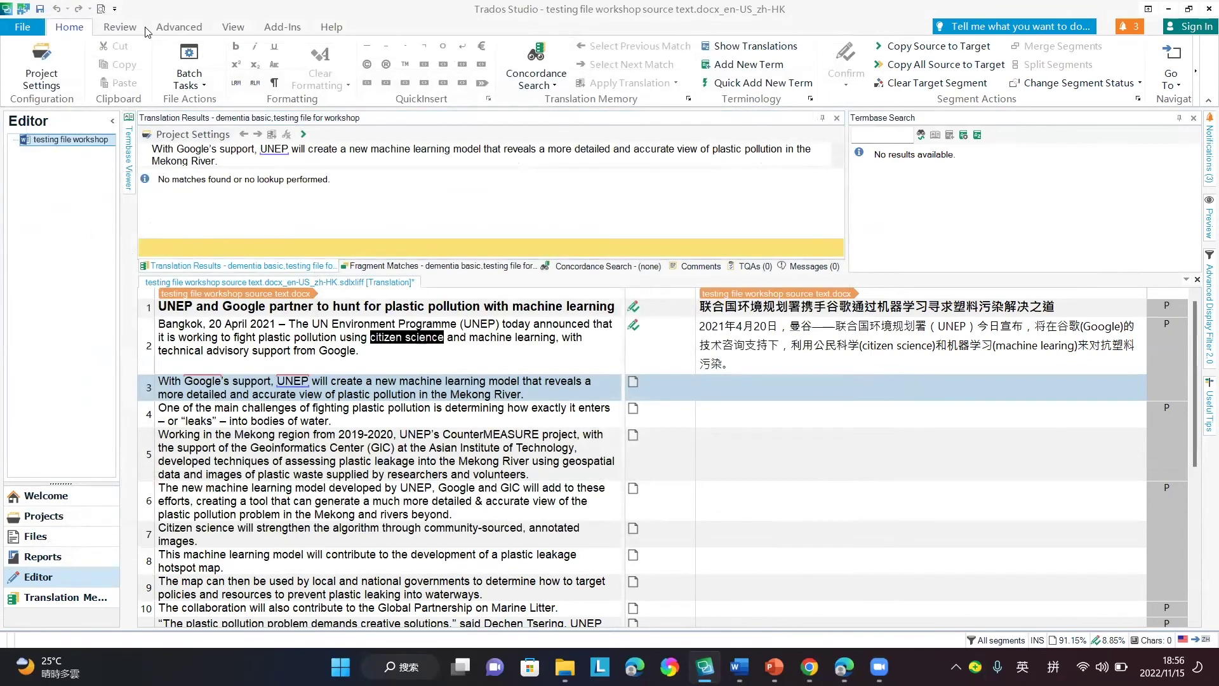
pyautogui.click(179, 32)
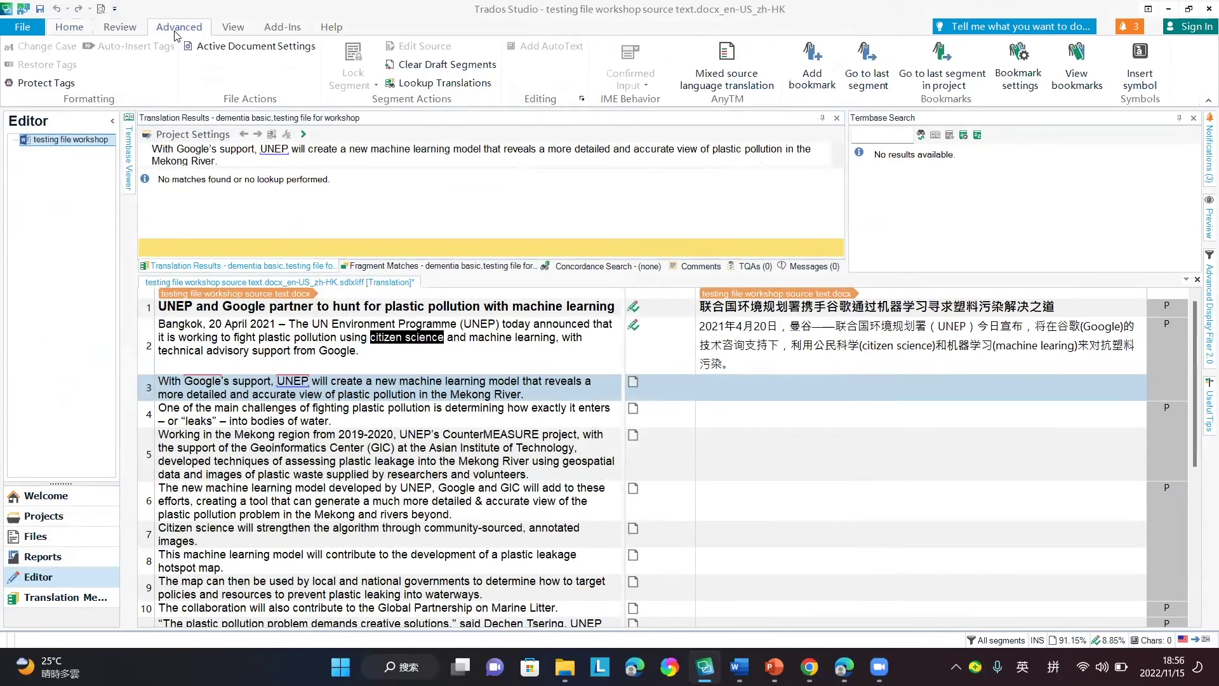
pyautogui.click(79, 31)
pyautogui.click(31, 31)
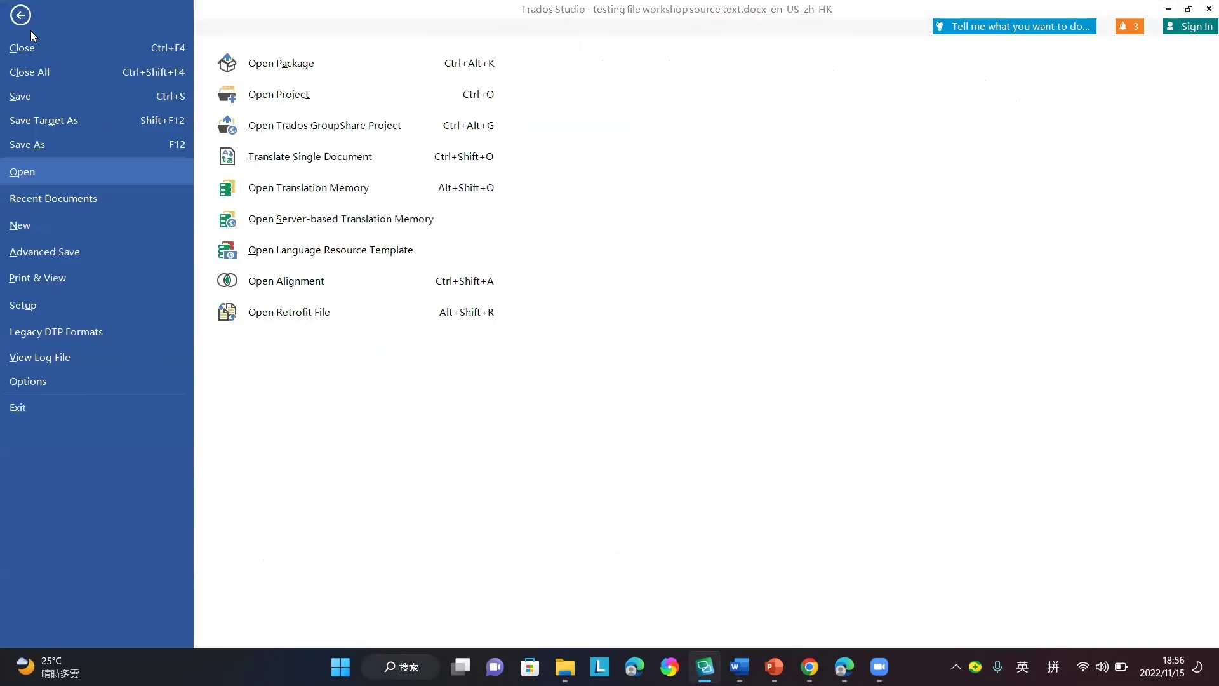
pyautogui.click(24, 19)
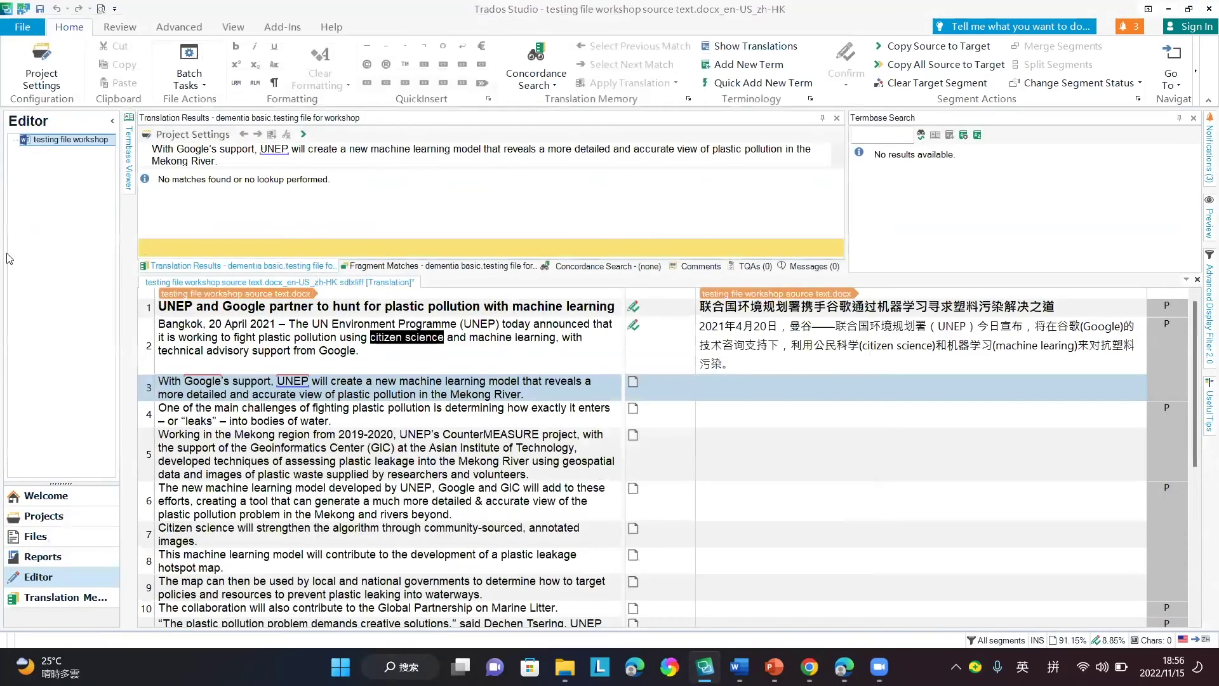
# Step: Start aligning a single file pair from the translation memories view and add the file-based translation memory "testing file for workshop"
pyautogui.click(52, 603)
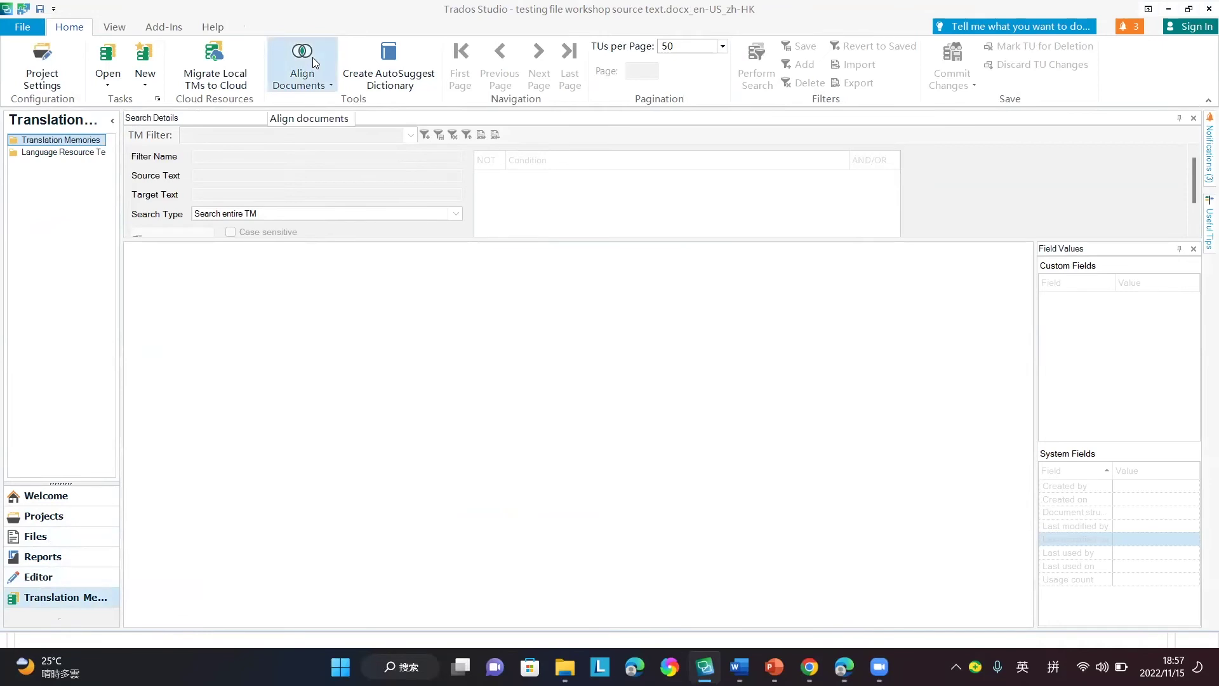
pyautogui.click(297, 85)
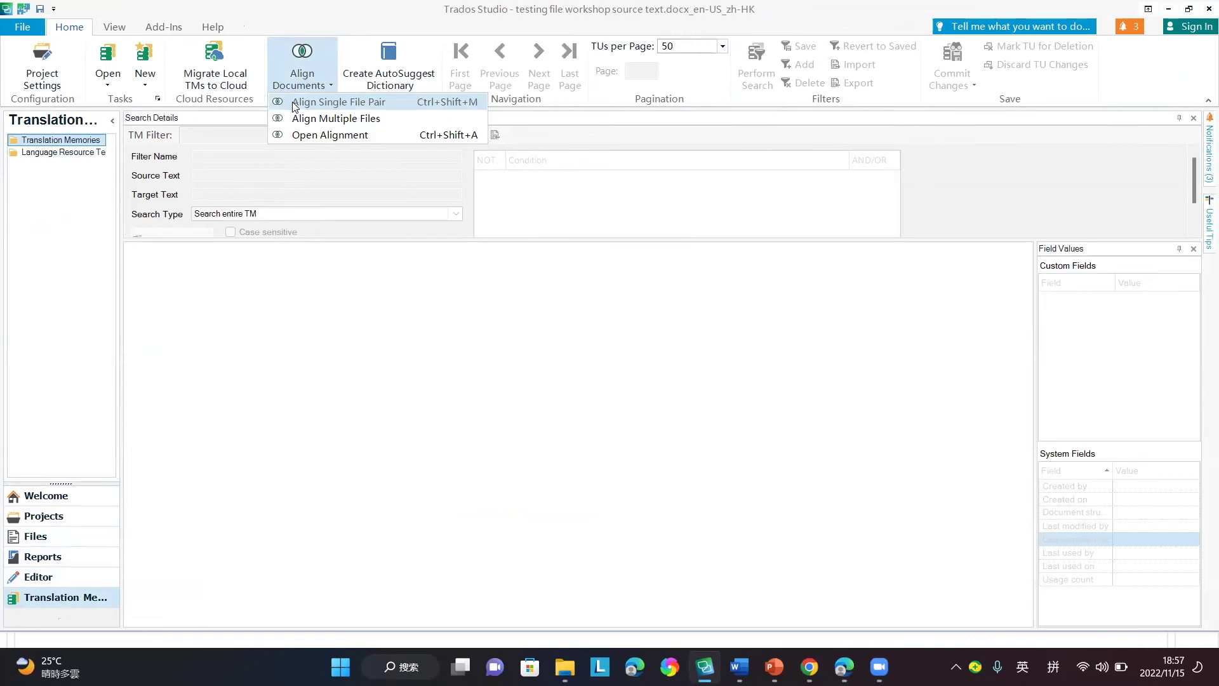
pyautogui.click(292, 102)
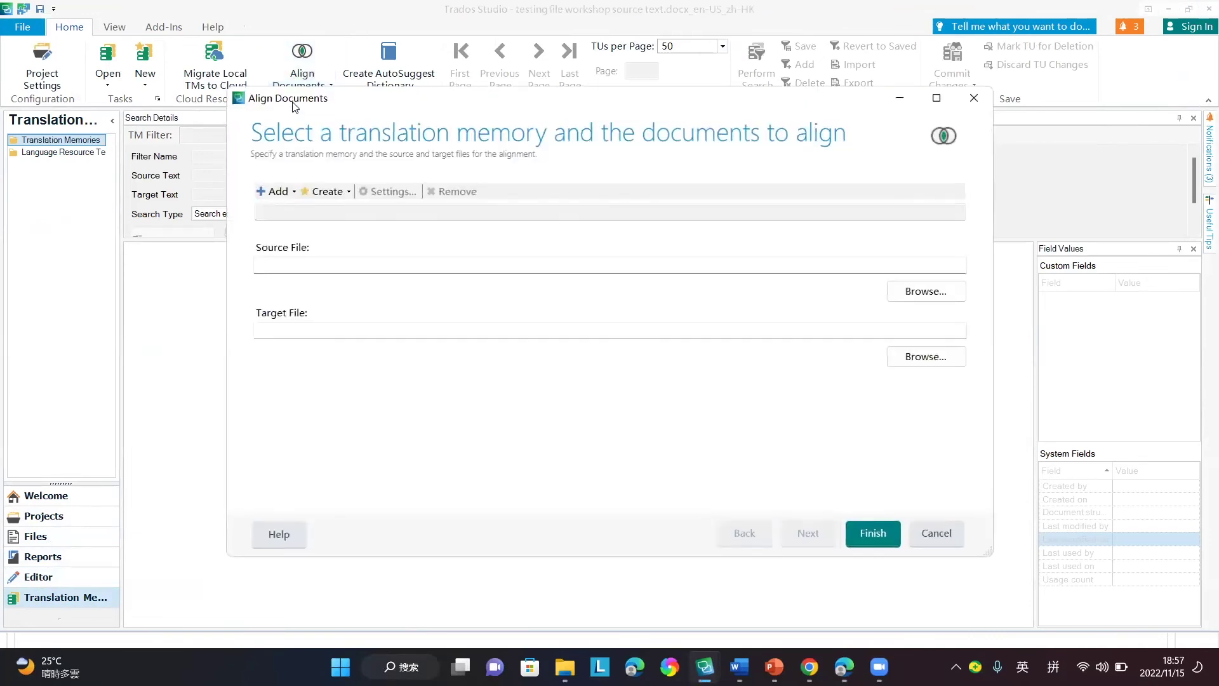
pyautogui.click(284, 194)
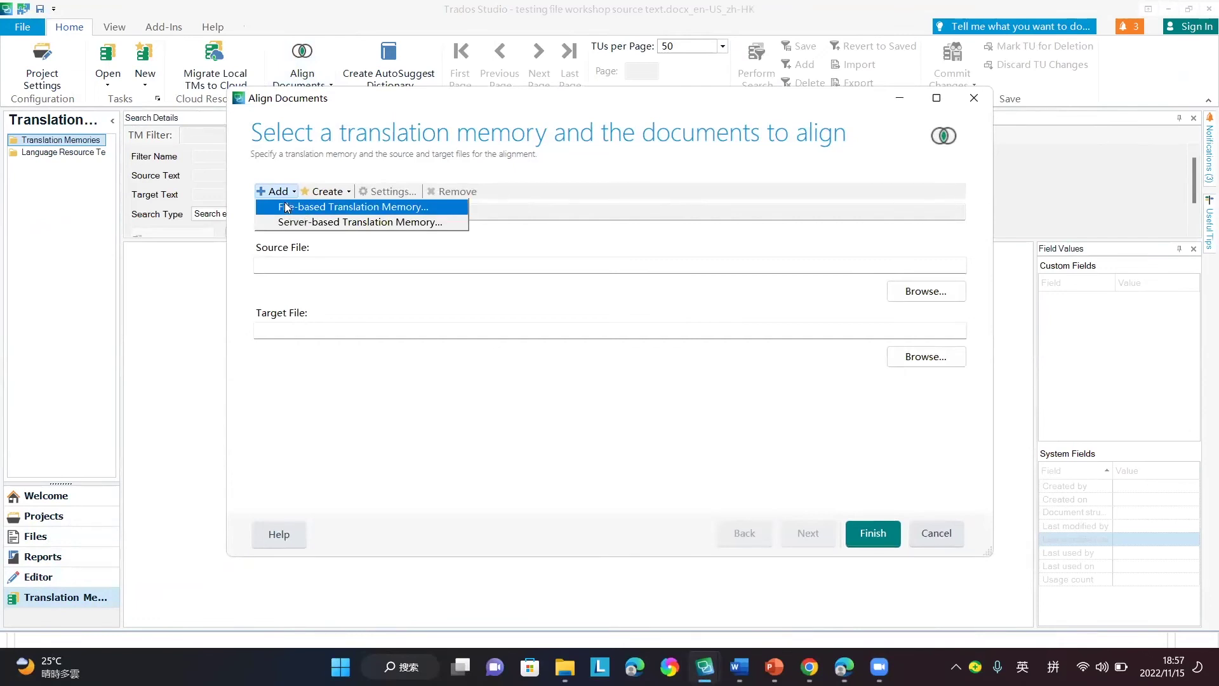
pyautogui.click(287, 207)
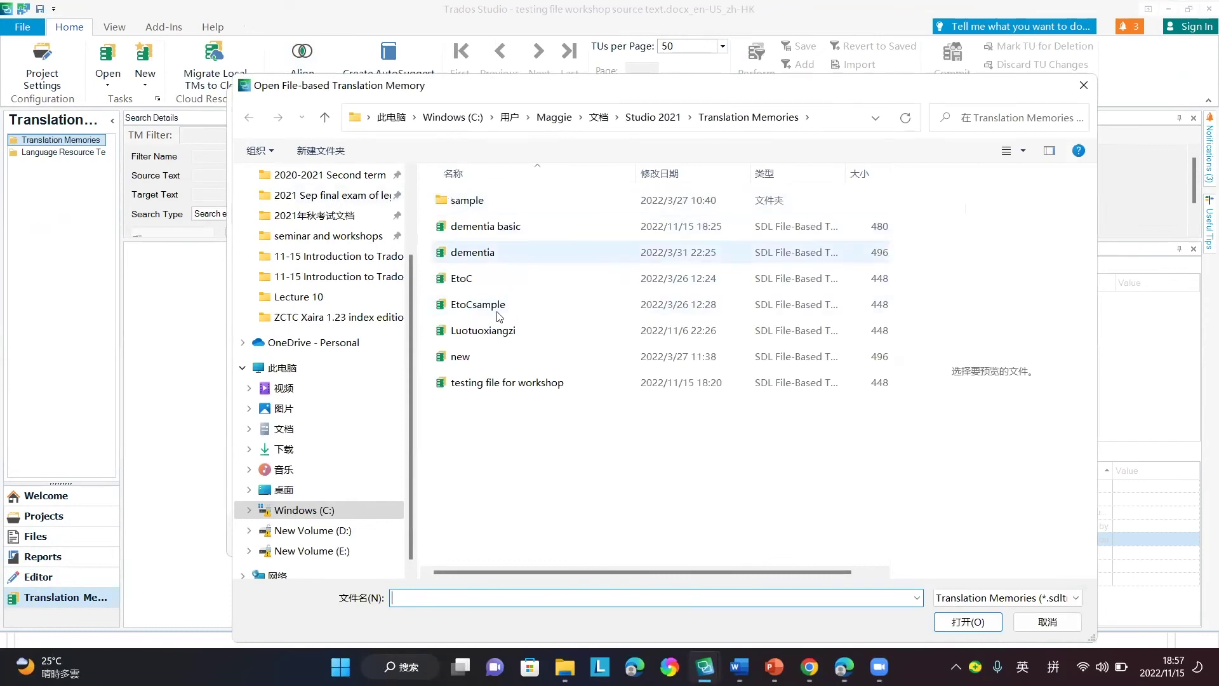
pyautogui.click(539, 377)
pyautogui.doubleClick(539, 377)
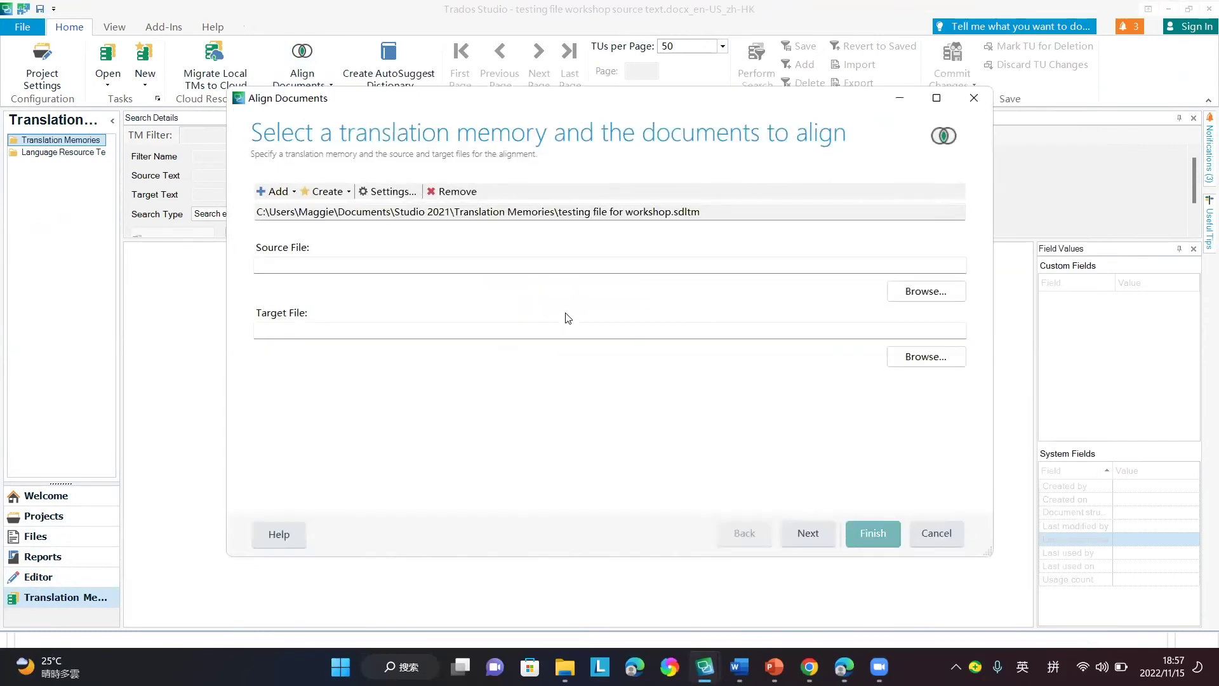
# Step: Choose "testing file workshop source text" from the 11-15 Introduction to Trados Studio 6 pm to 7 pm workshop folder as the source file
pyautogui.click(902, 284)
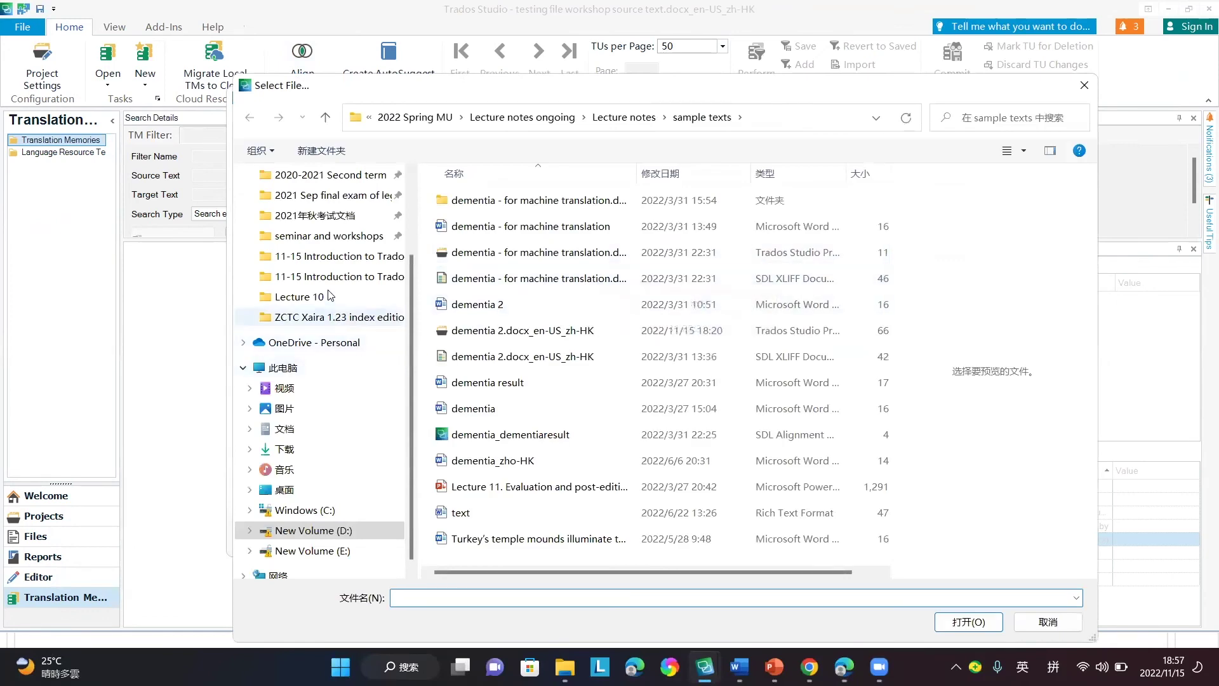
pyautogui.click(326, 240)
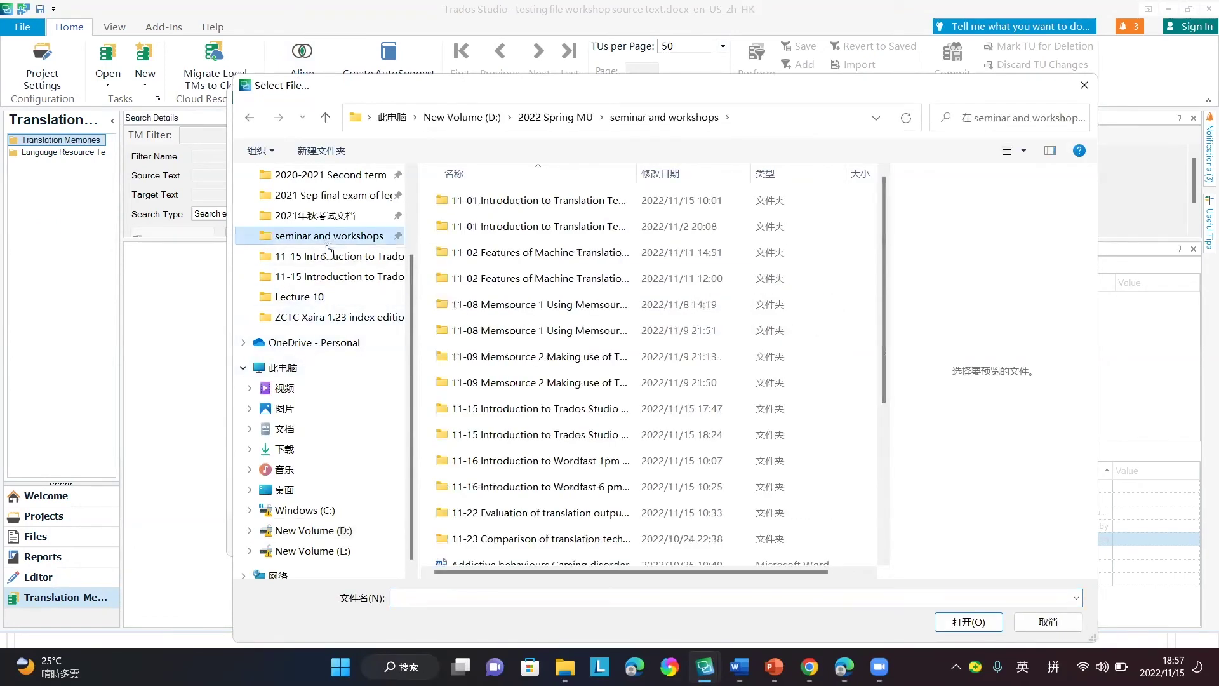
pyautogui.doubleClick(503, 439)
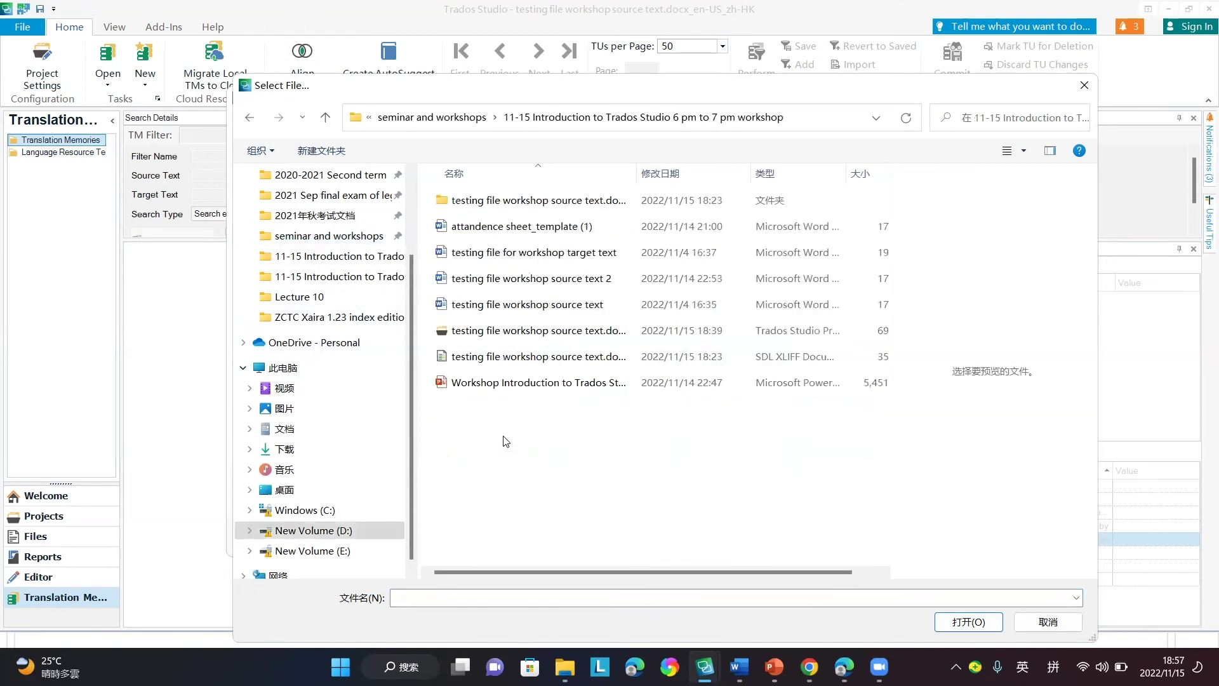
pyautogui.click(496, 306)
pyautogui.doubleClick(496, 306)
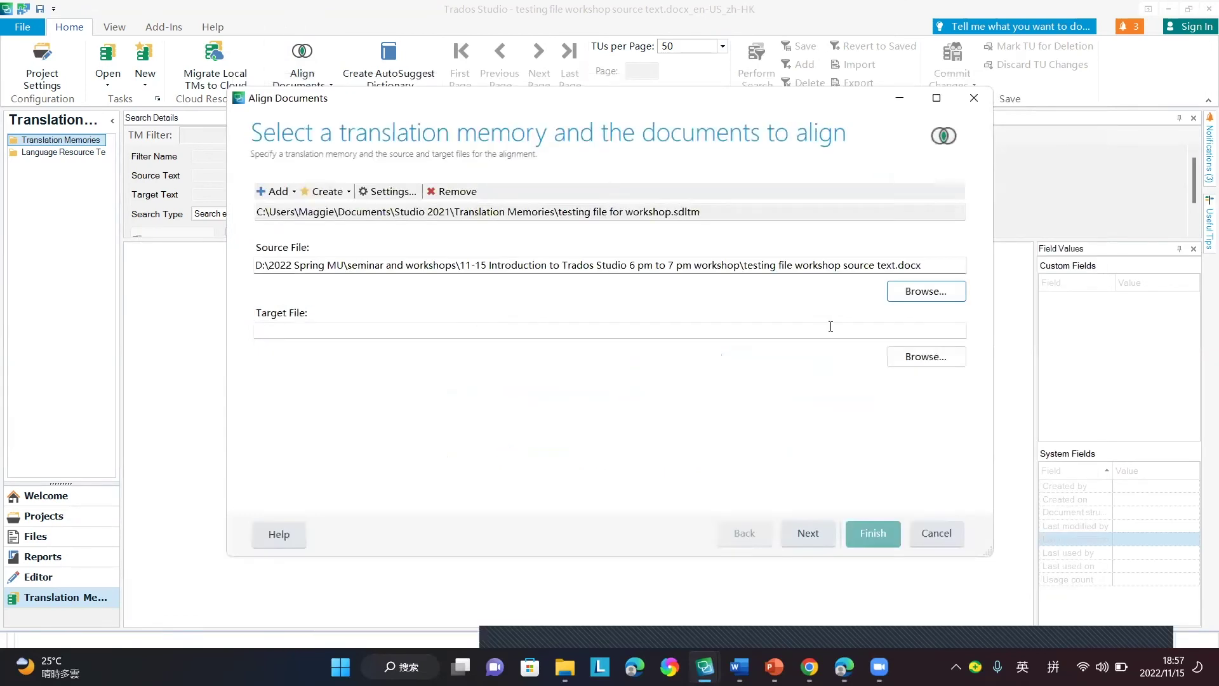
# Step: Choose "testing file for workshop target text" from the 6 pm to 7 pm workshop folder as the target file
pyautogui.click(897, 351)
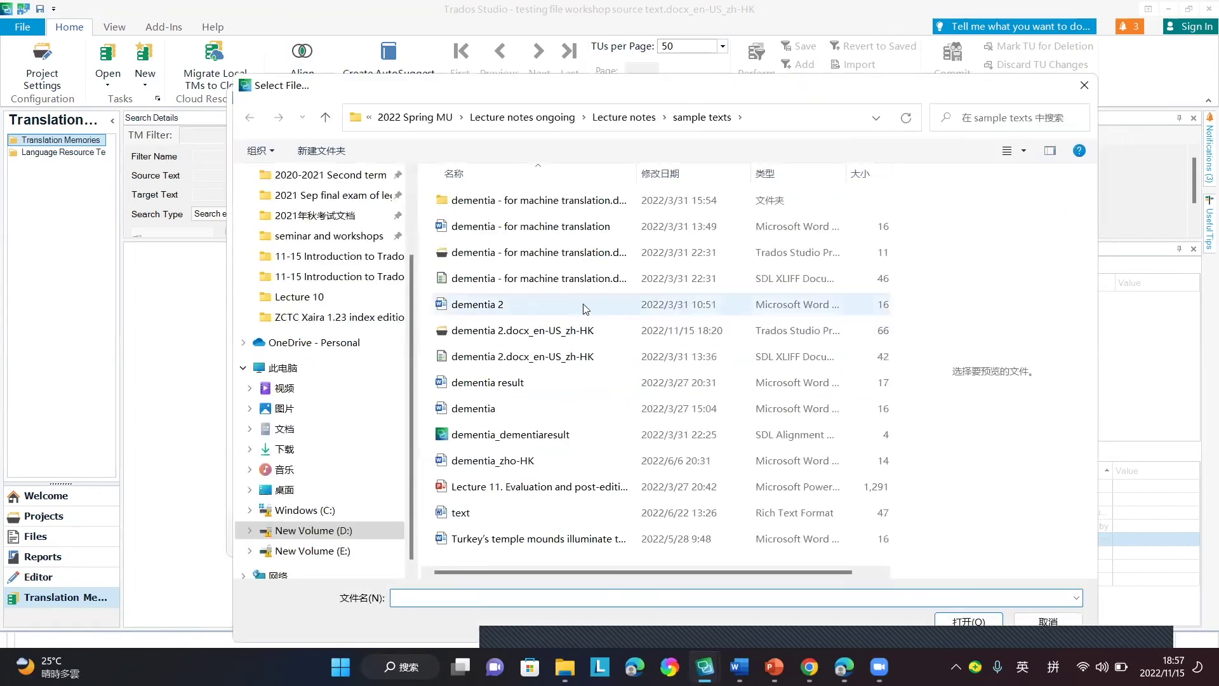
pyautogui.click(349, 279)
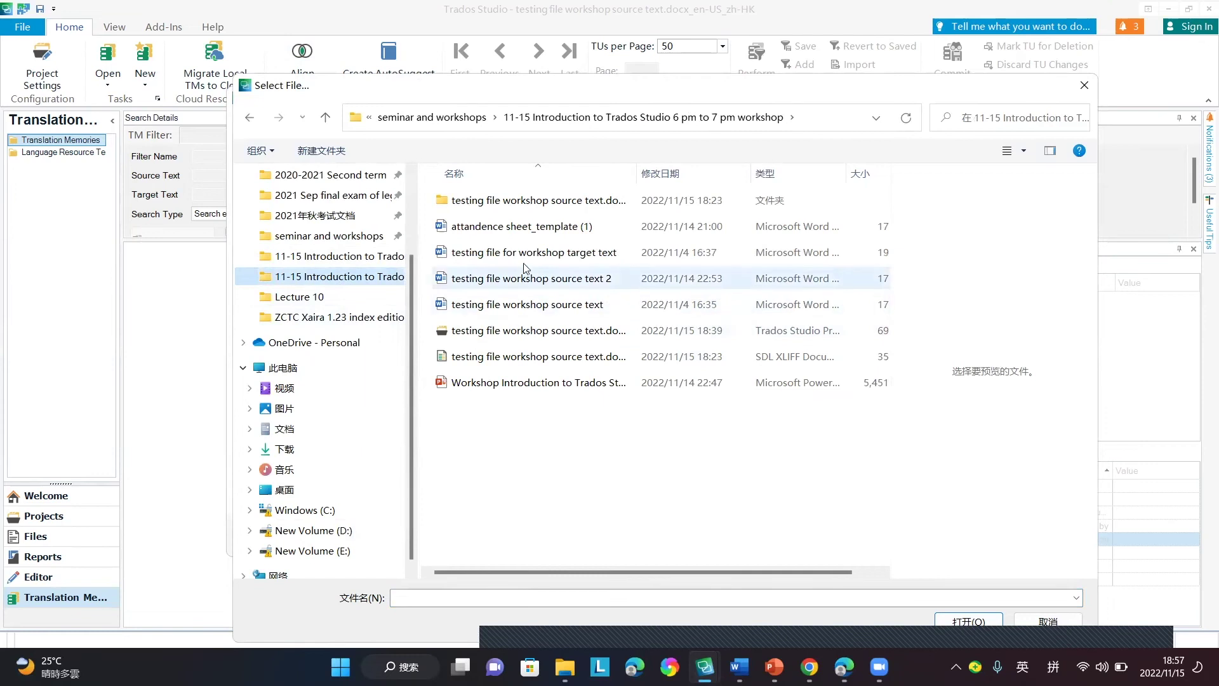
pyautogui.click(501, 253)
pyautogui.click(966, 620)
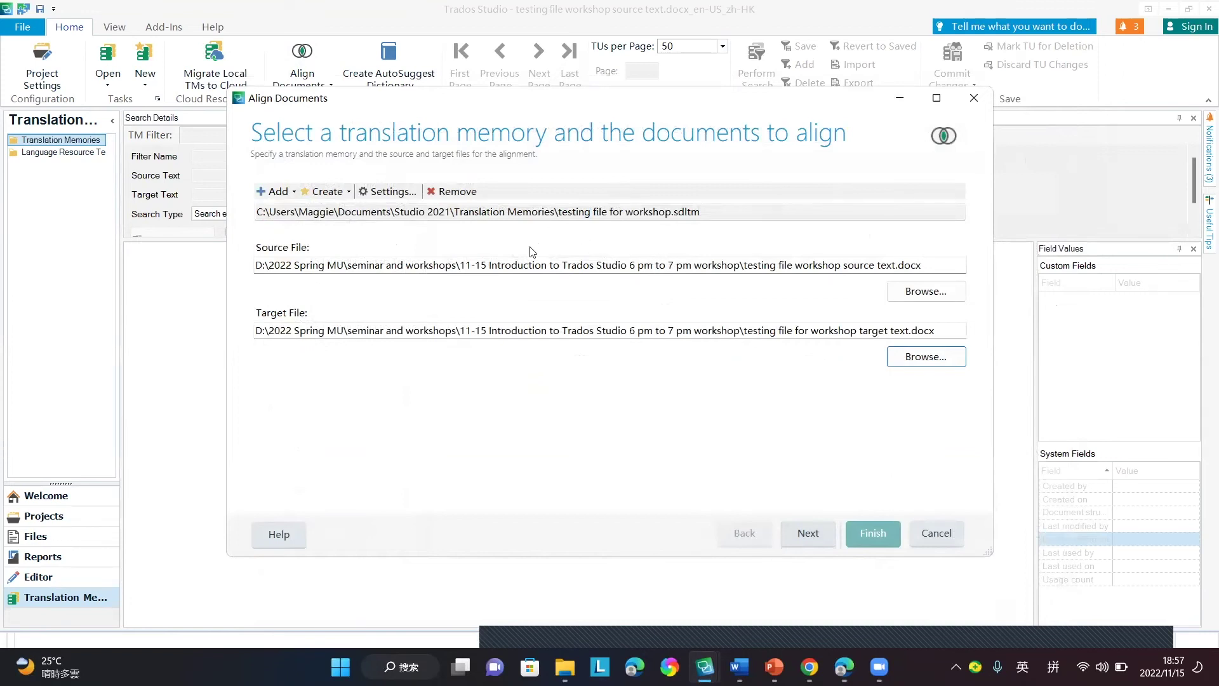
# Step: Try to align the selected workshop source and target documents, then review the error details and dismiss them
pyautogui.click(807, 533)
pyautogui.click(872, 533)
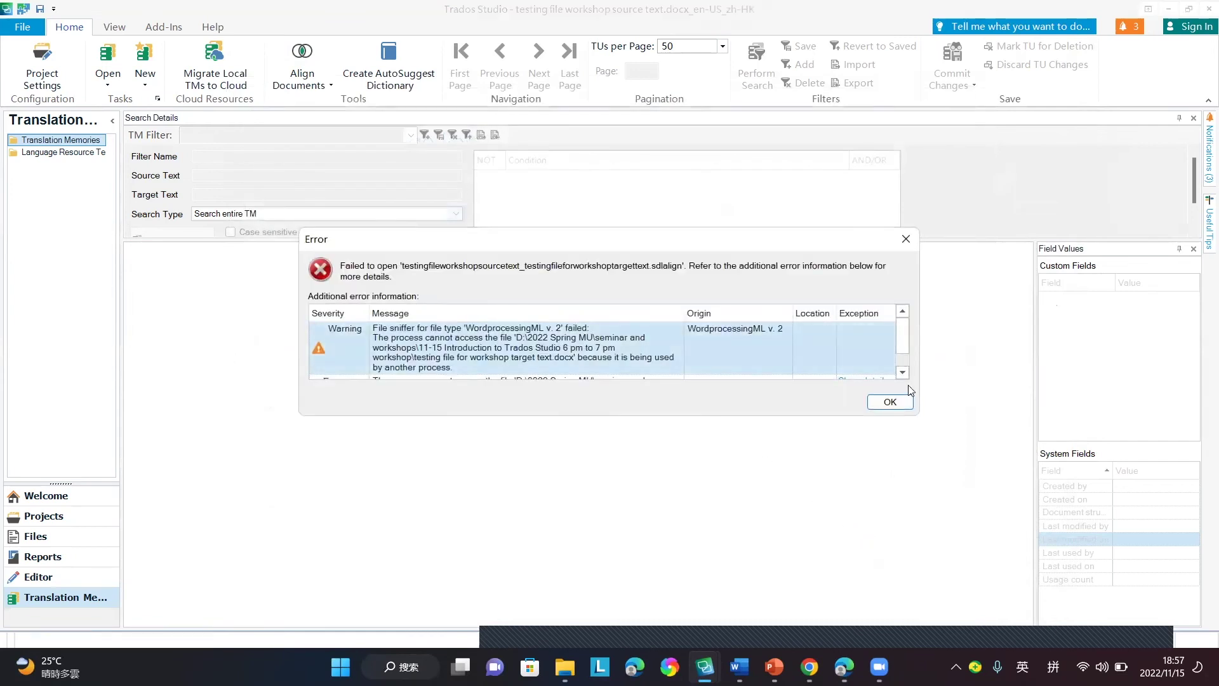
pyautogui.moveTo(902, 337); pyautogui.dragTo(904, 361)
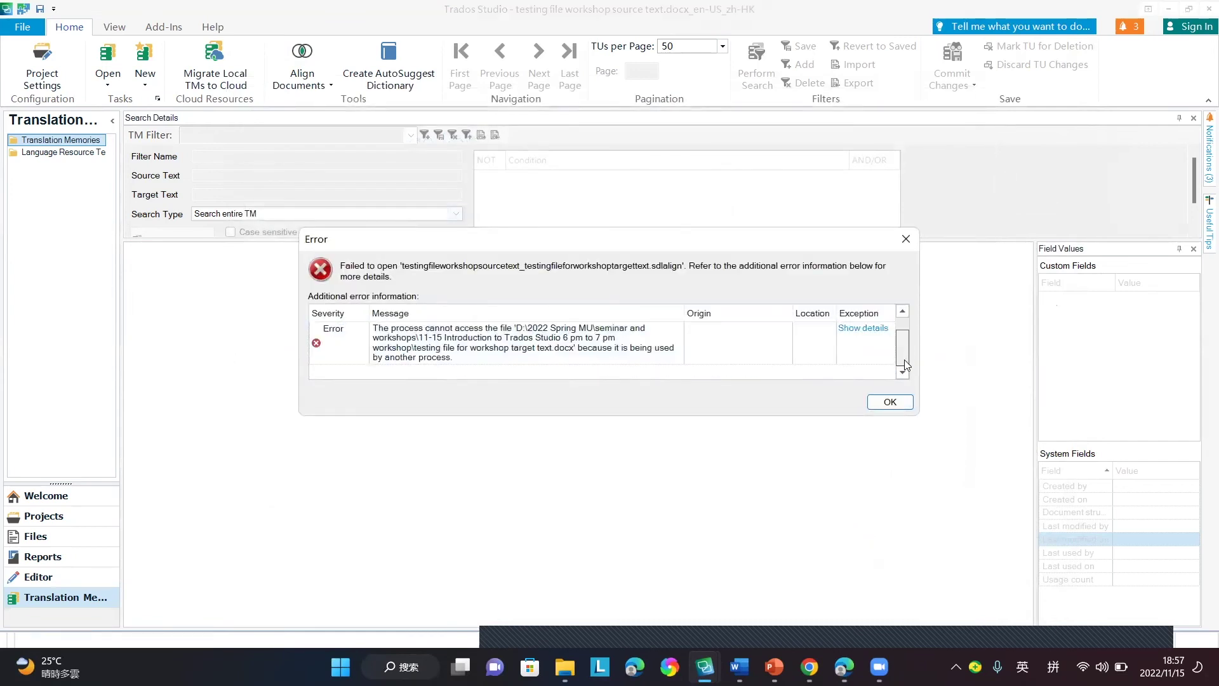
pyautogui.click(889, 402)
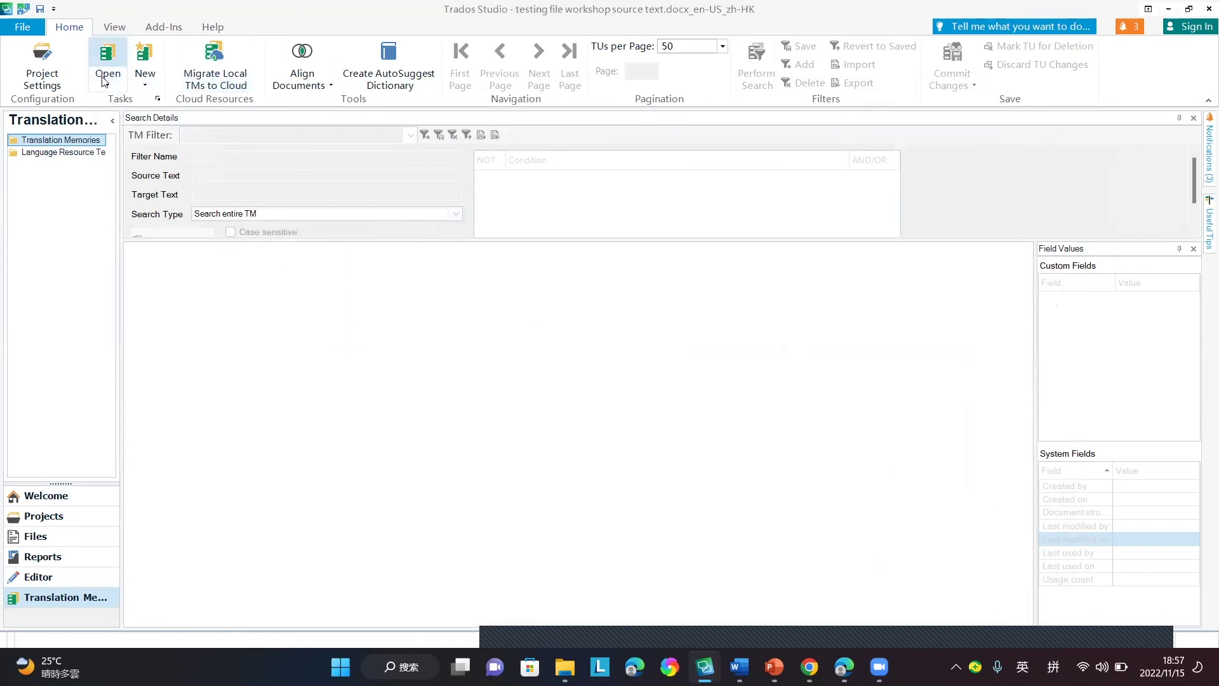
# Step: Start a new single file pair alignment and add the file-based translation memory "dementia basic"
pyautogui.click(302, 80)
pyautogui.click(306, 104)
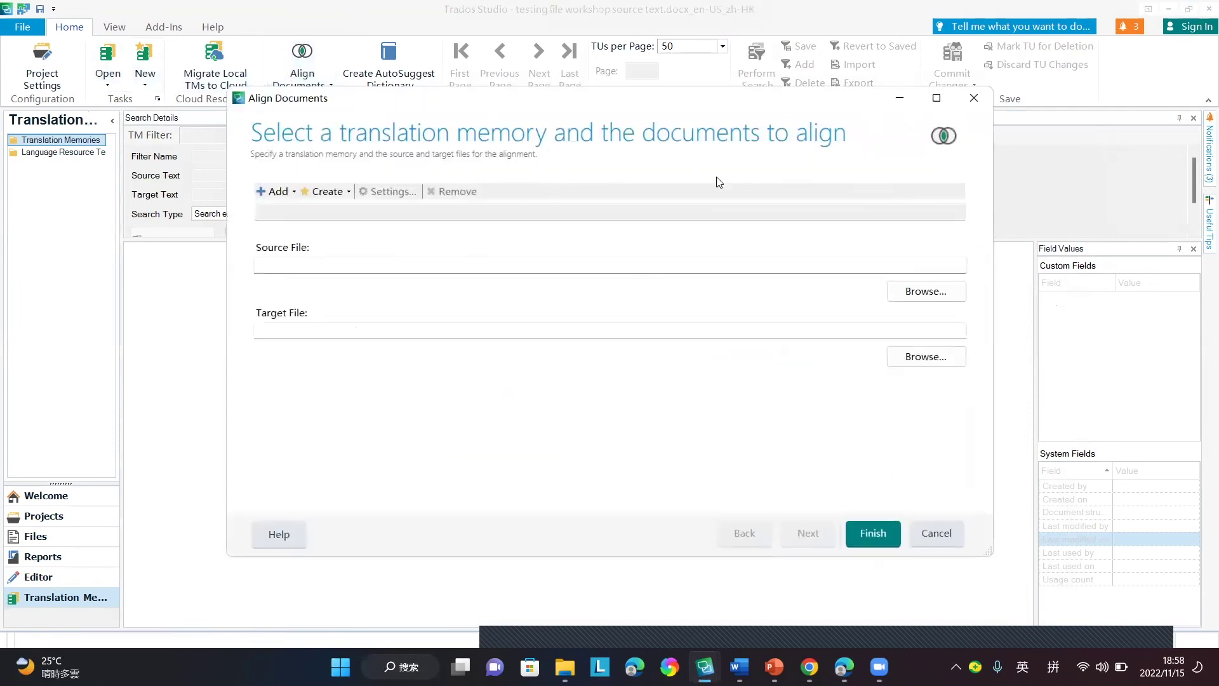
pyautogui.click(326, 192)
pyautogui.click(326, 193)
pyautogui.click(274, 191)
pyautogui.click(291, 208)
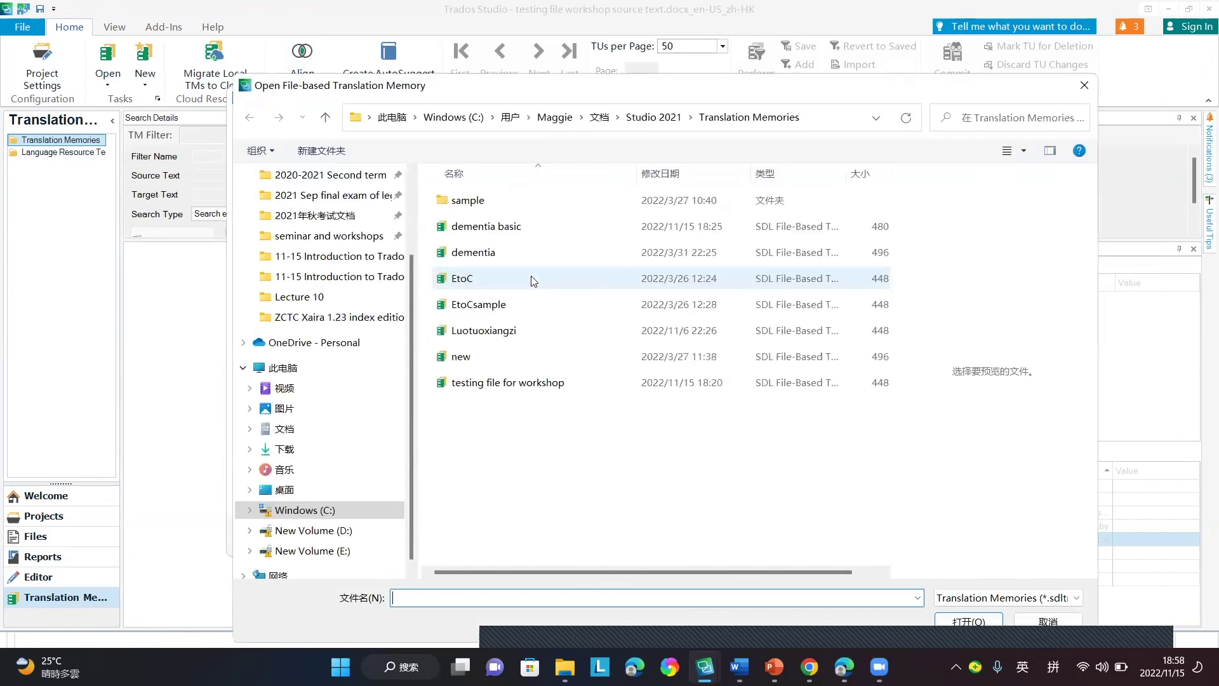
pyautogui.click(498, 227)
pyautogui.doubleClick(496, 234)
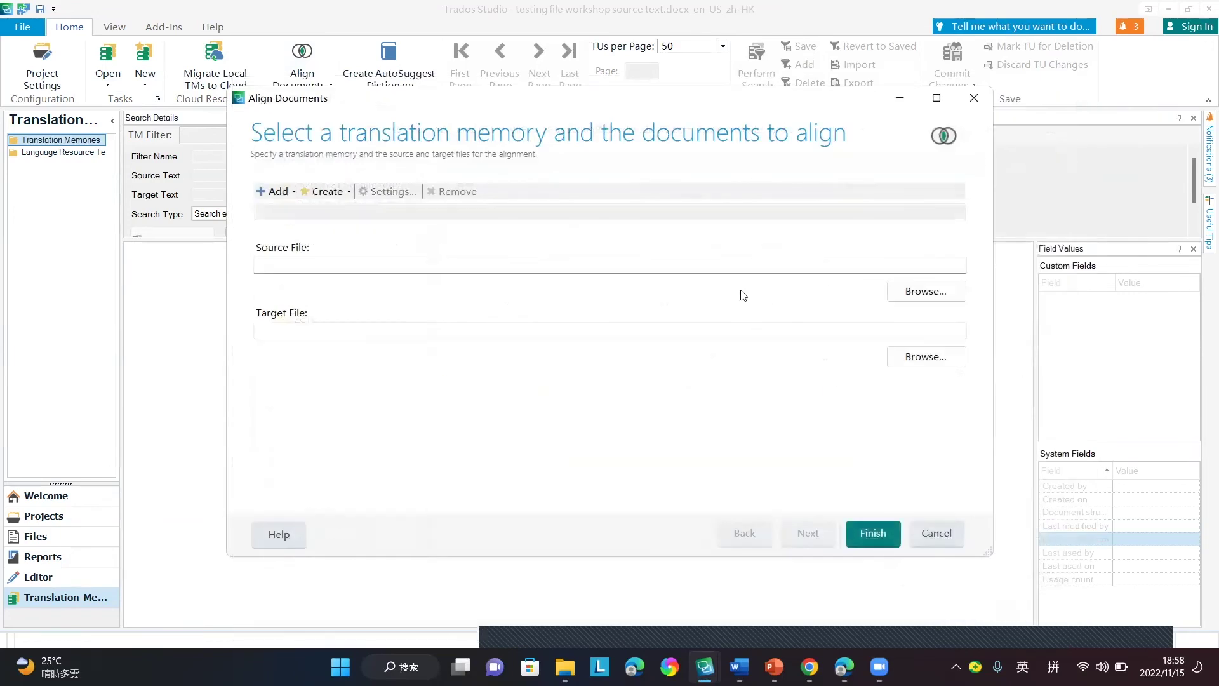
# Step: Choose the SDL XLIFF file "testing file workshop source text.docx_en-US_zh-HK" as the source file for the alignment
pyautogui.click(916, 291)
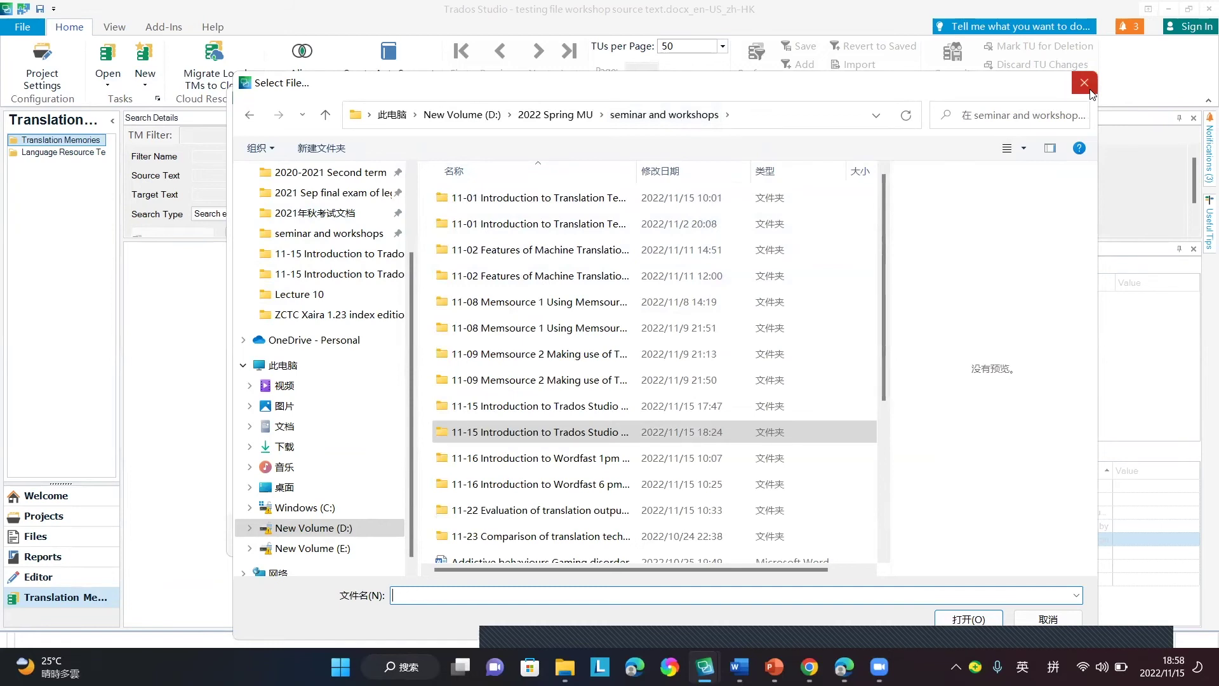
pyautogui.scroll(2, 384, 305)
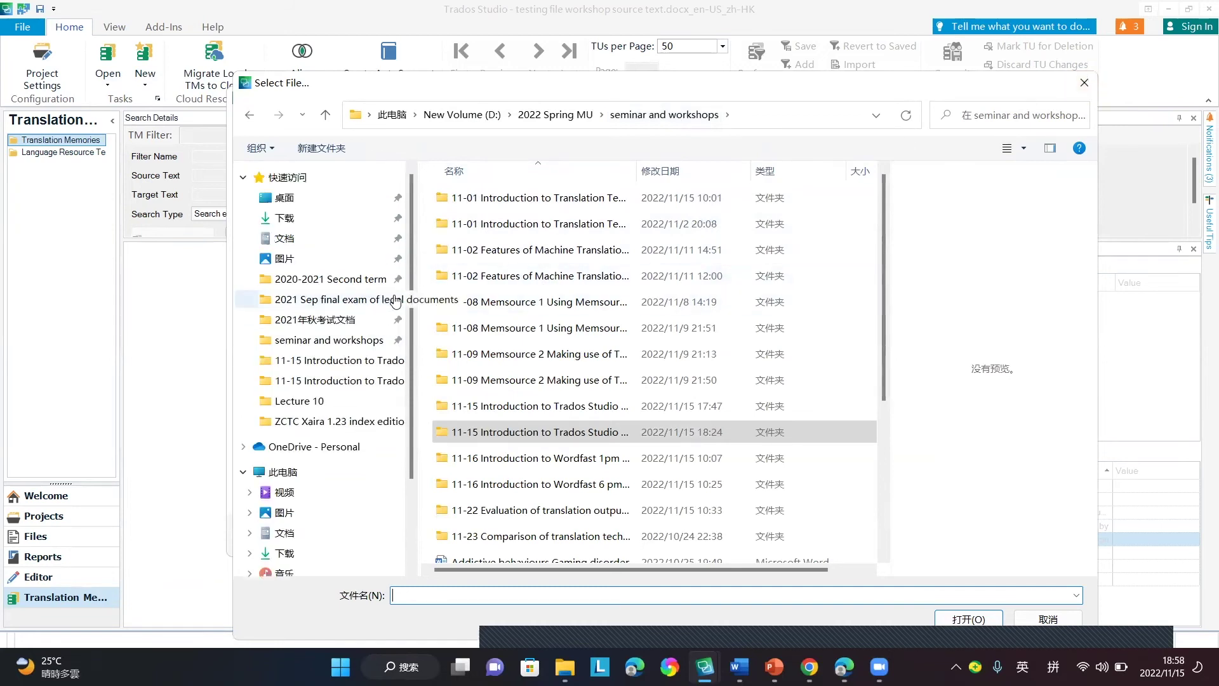
pyautogui.scroll(-2, 395, 302)
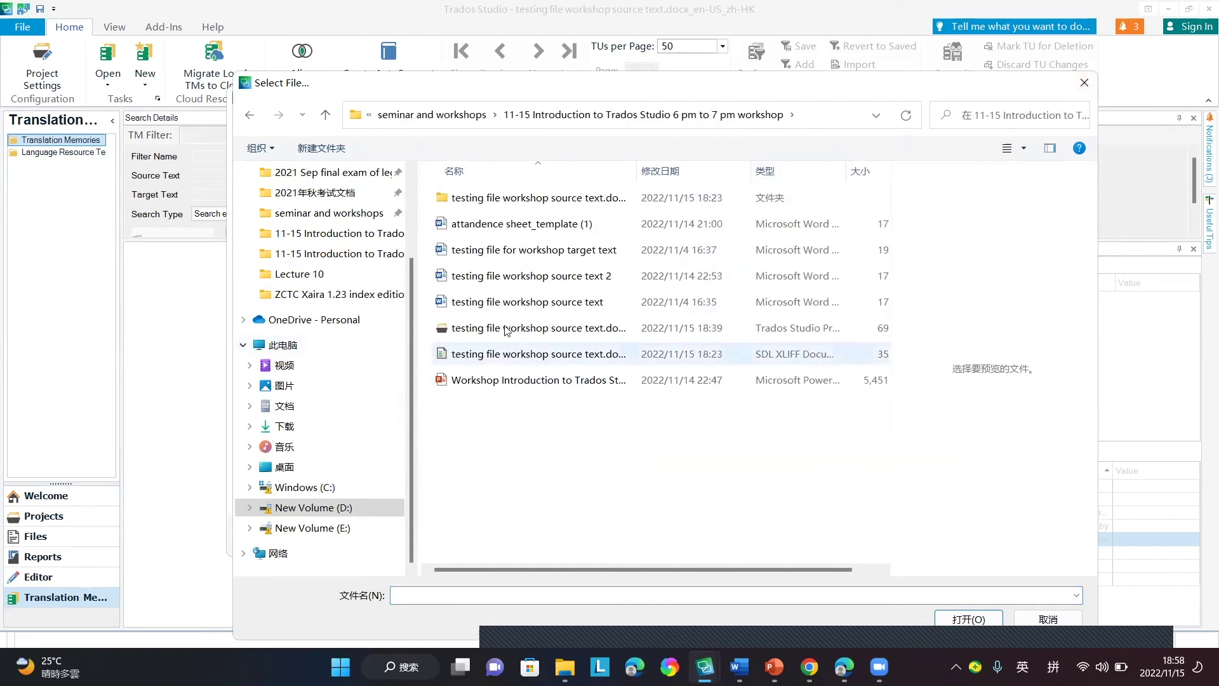
pyautogui.click(509, 354)
pyautogui.doubleClick(508, 353)
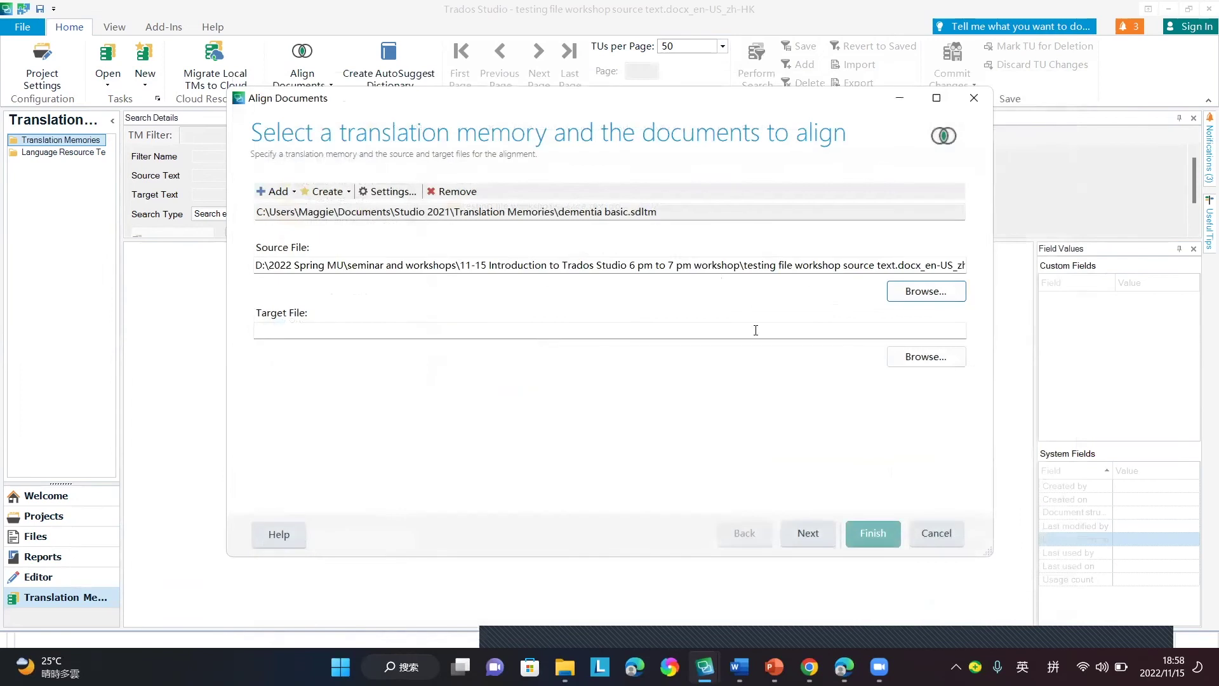
# Step: Set the target file to "testing file for workshop target text" and replace the source file with "testing file workshop source text 2"
pyautogui.click(934, 354)
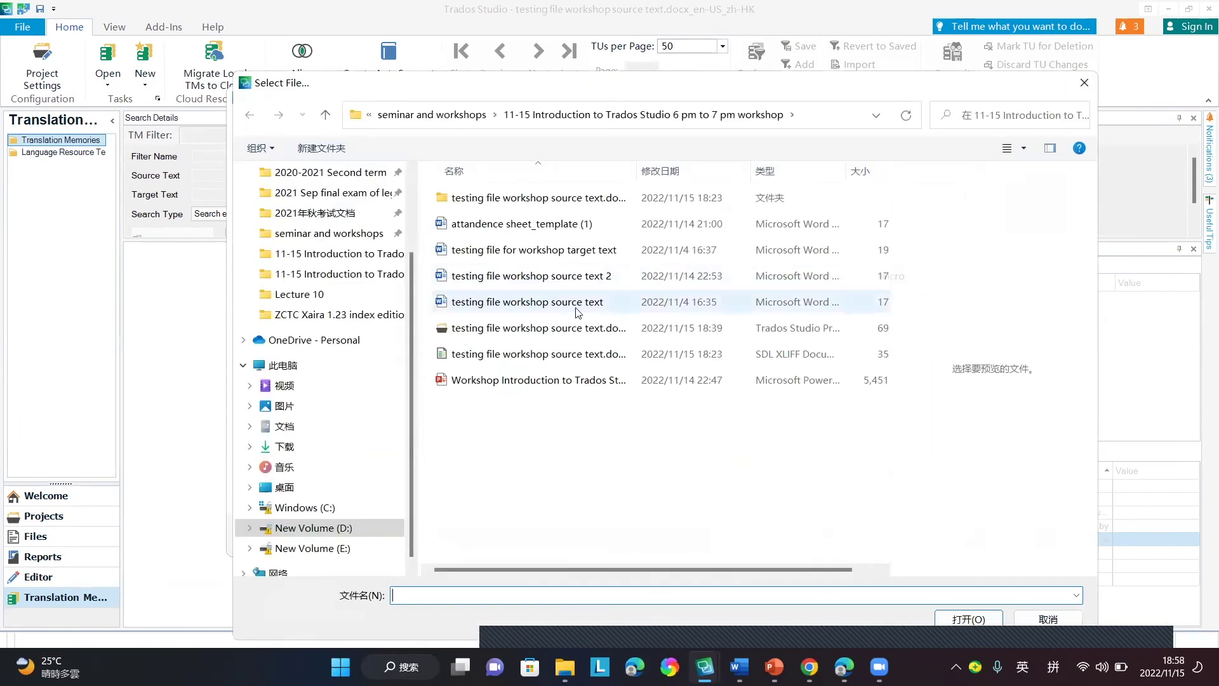
pyautogui.click(533, 249)
pyautogui.click(967, 619)
pyautogui.click(929, 285)
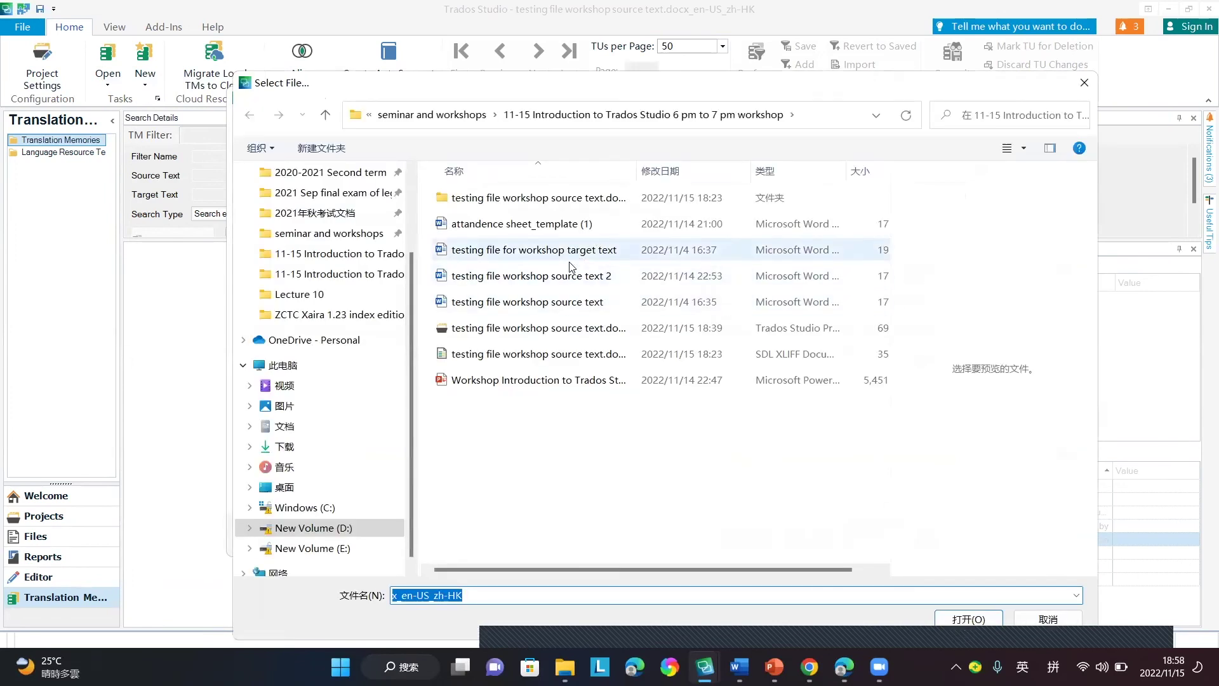
pyautogui.click(557, 284)
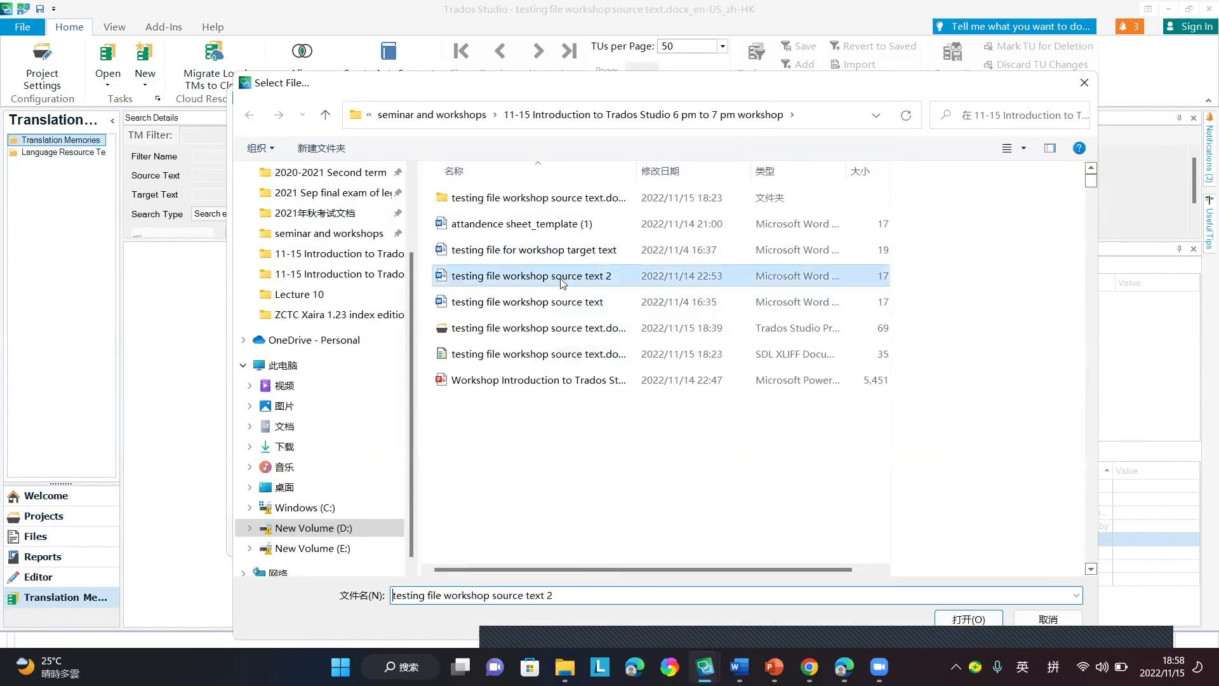
pyautogui.click(970, 619)
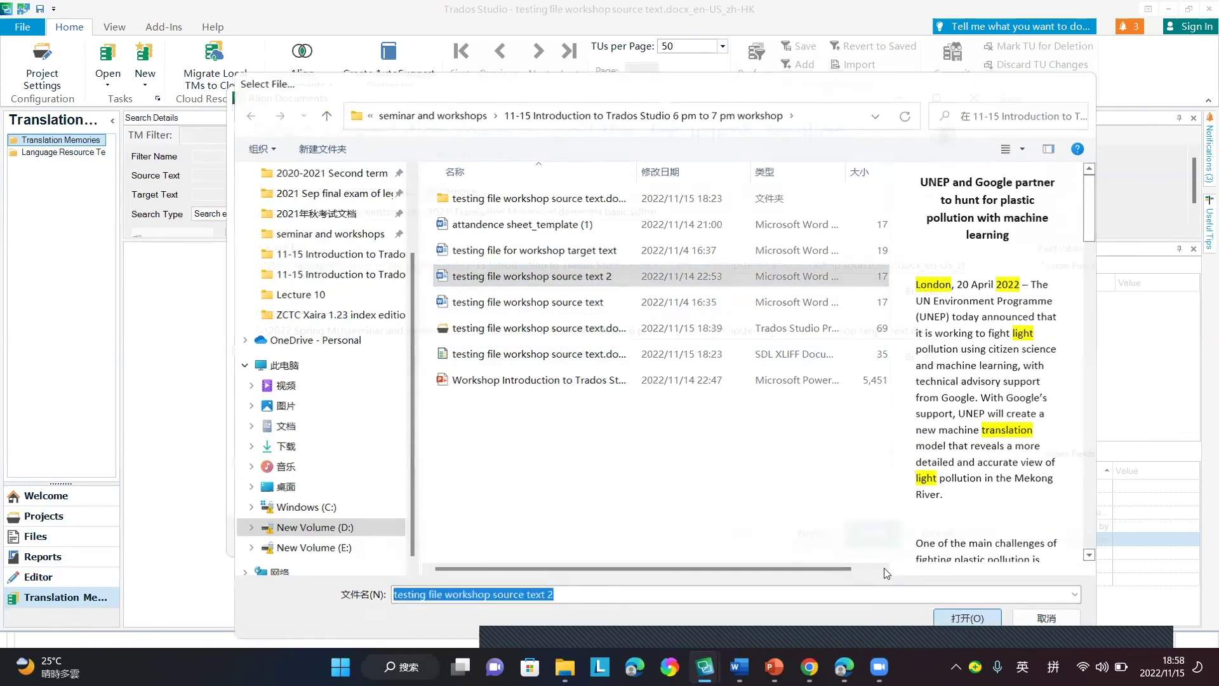
# Step: Try to align "testing file workshop source text 2" with the workshop target text
pyautogui.click(808, 536)
pyautogui.click(854, 534)
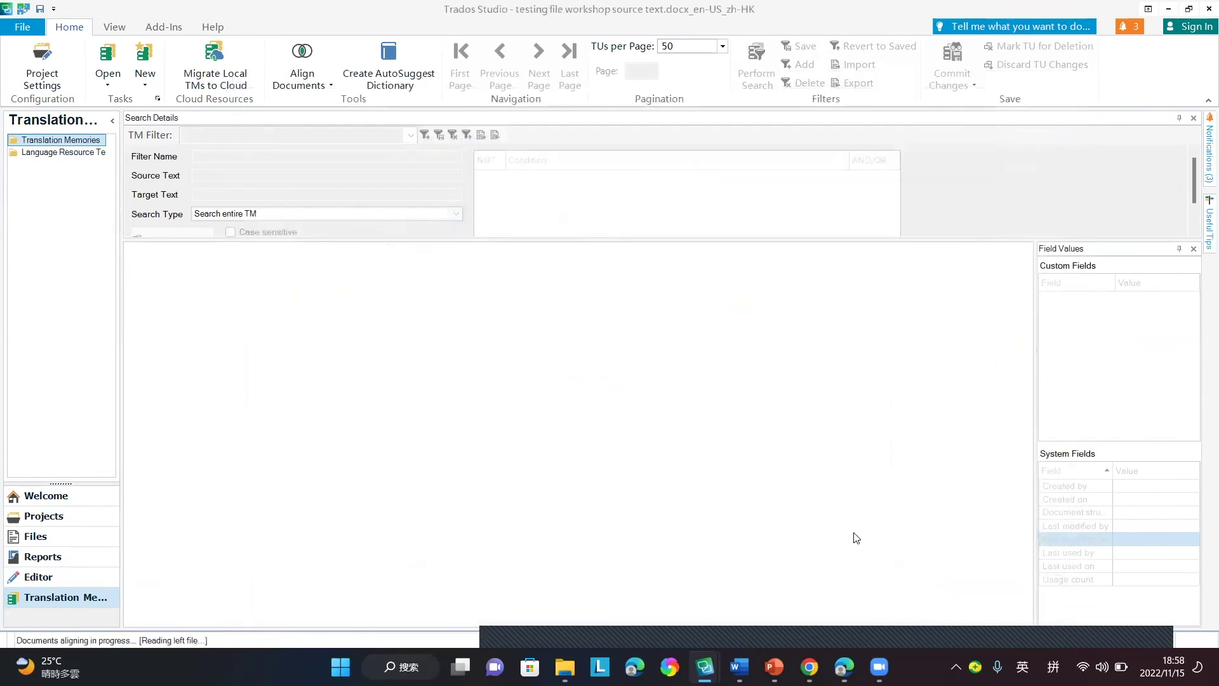
pyautogui.scroll(-1, 661, 345)
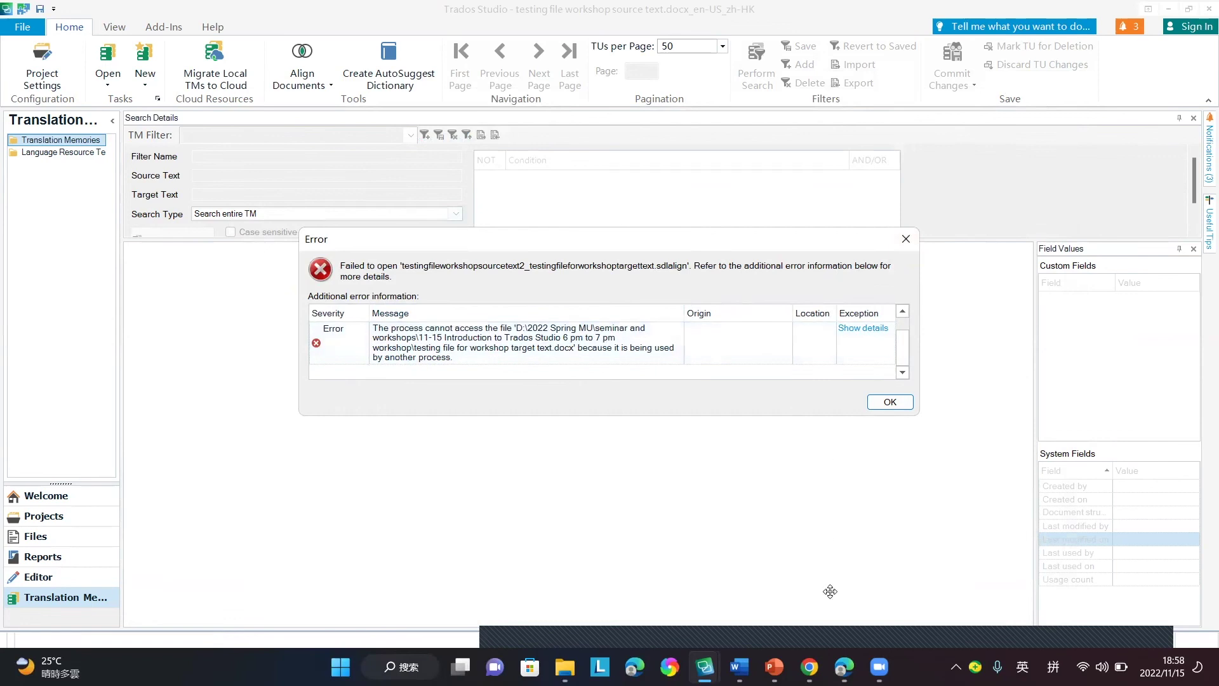
# Step: Close the document "testing file workshop source text" in Word without saving, then return to Trados Studio and dismiss the error
pyautogui.click(740, 668)
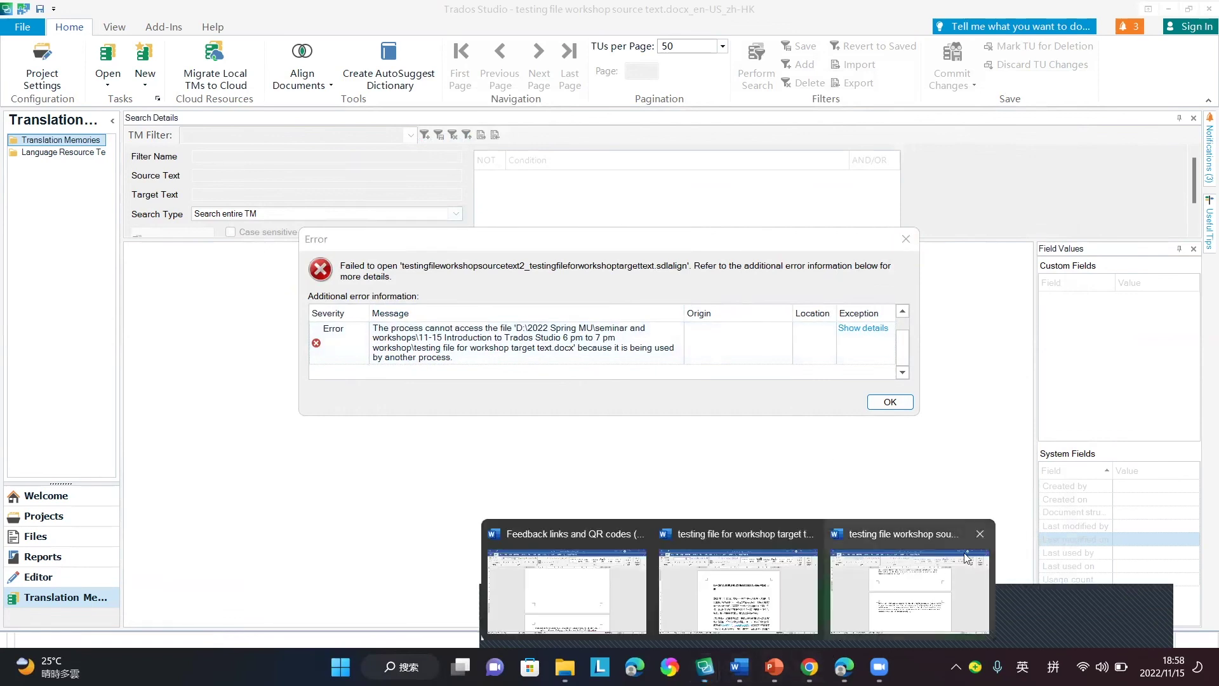
pyautogui.click(978, 535)
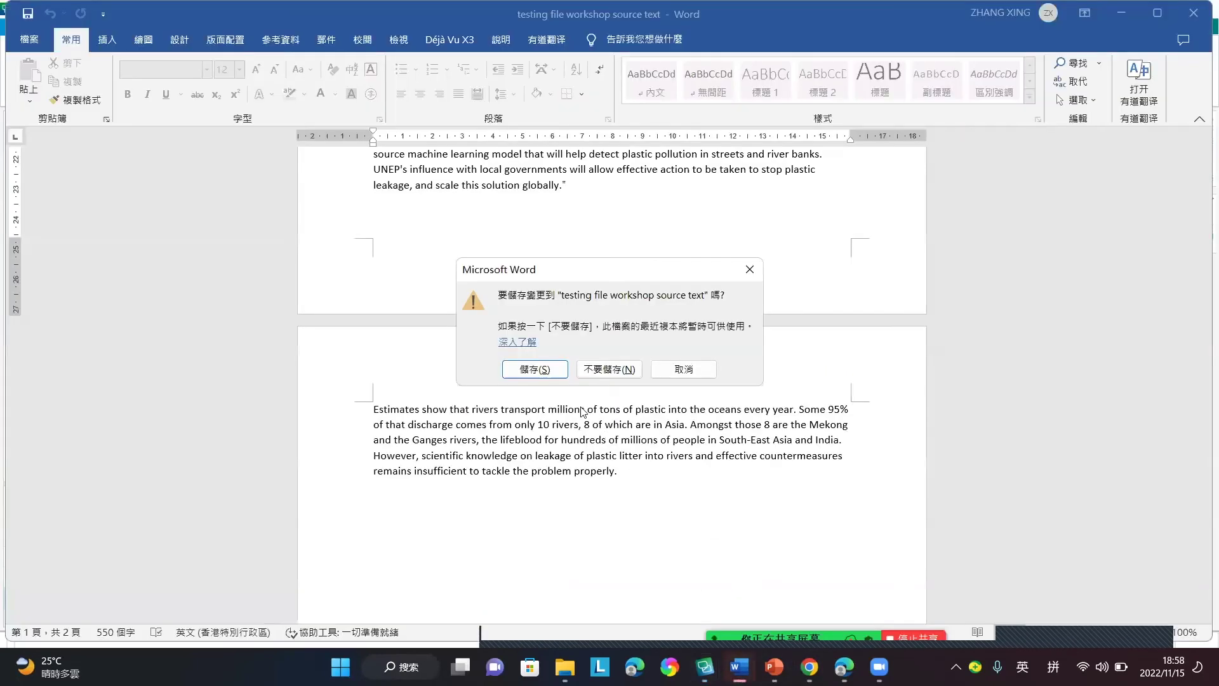
pyautogui.click(597, 376)
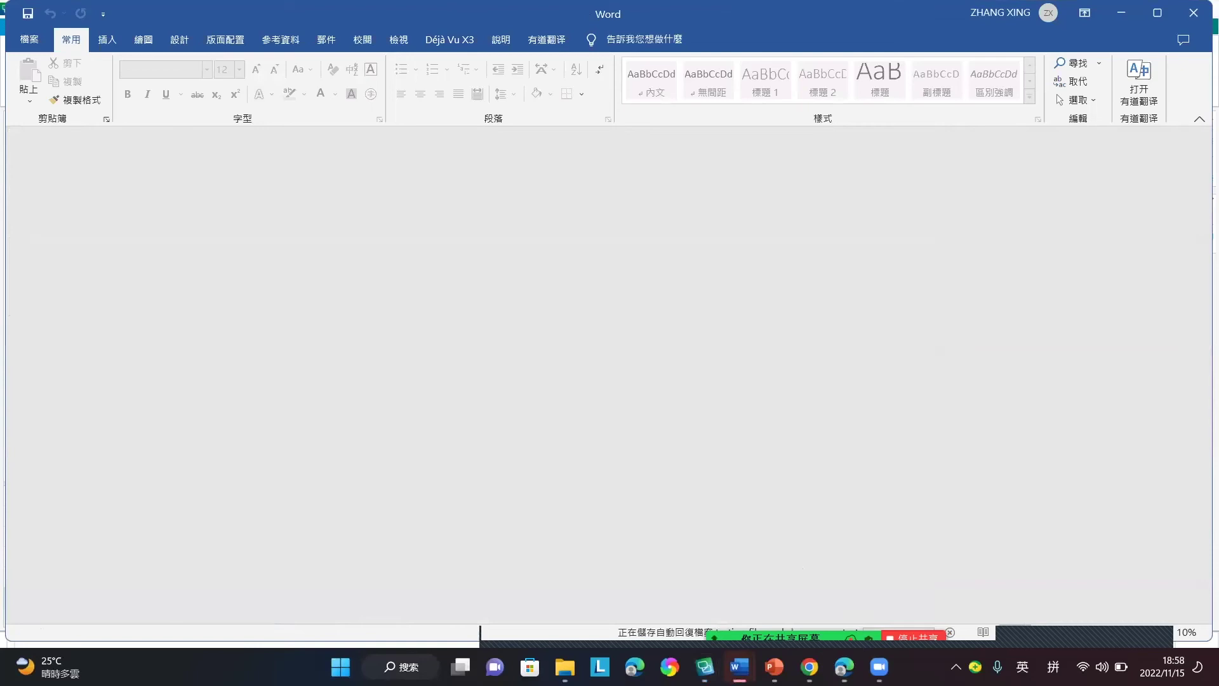
pyautogui.click(705, 666)
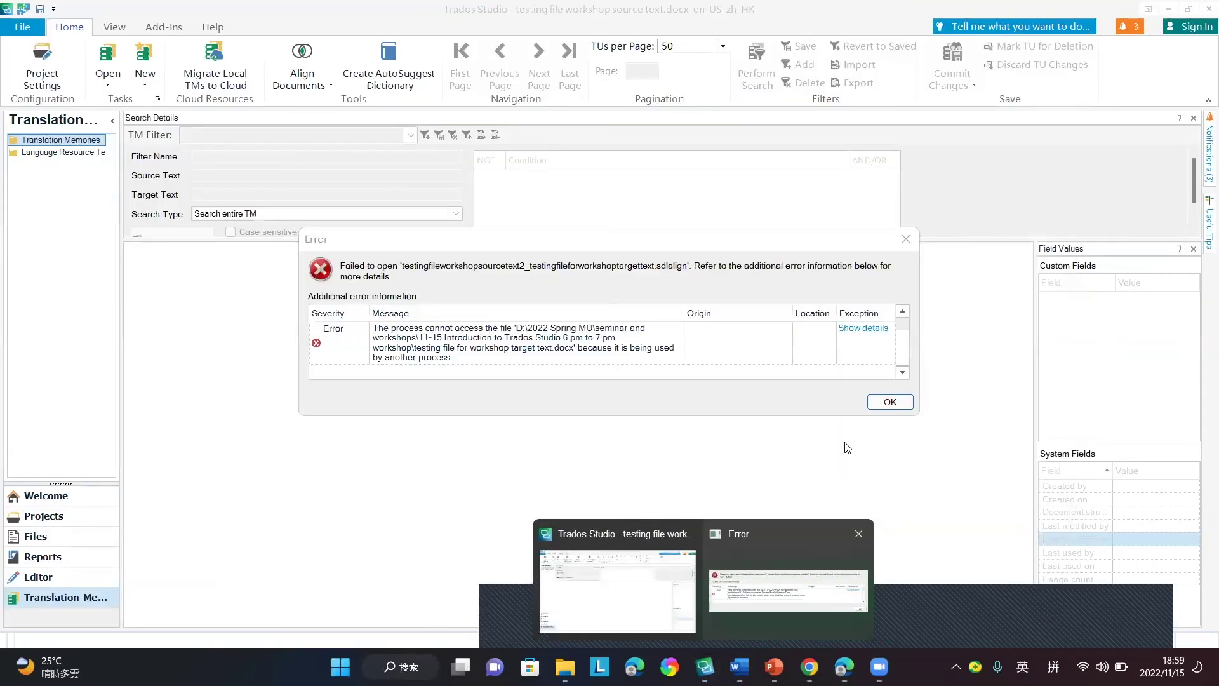
pyautogui.click(884, 398)
# Step: Restart the single file pair alignment with the file-based translation memory "testing file for workshop"
pyautogui.click(294, 85)
pyautogui.click(283, 103)
pyautogui.click(277, 192)
pyautogui.click(284, 207)
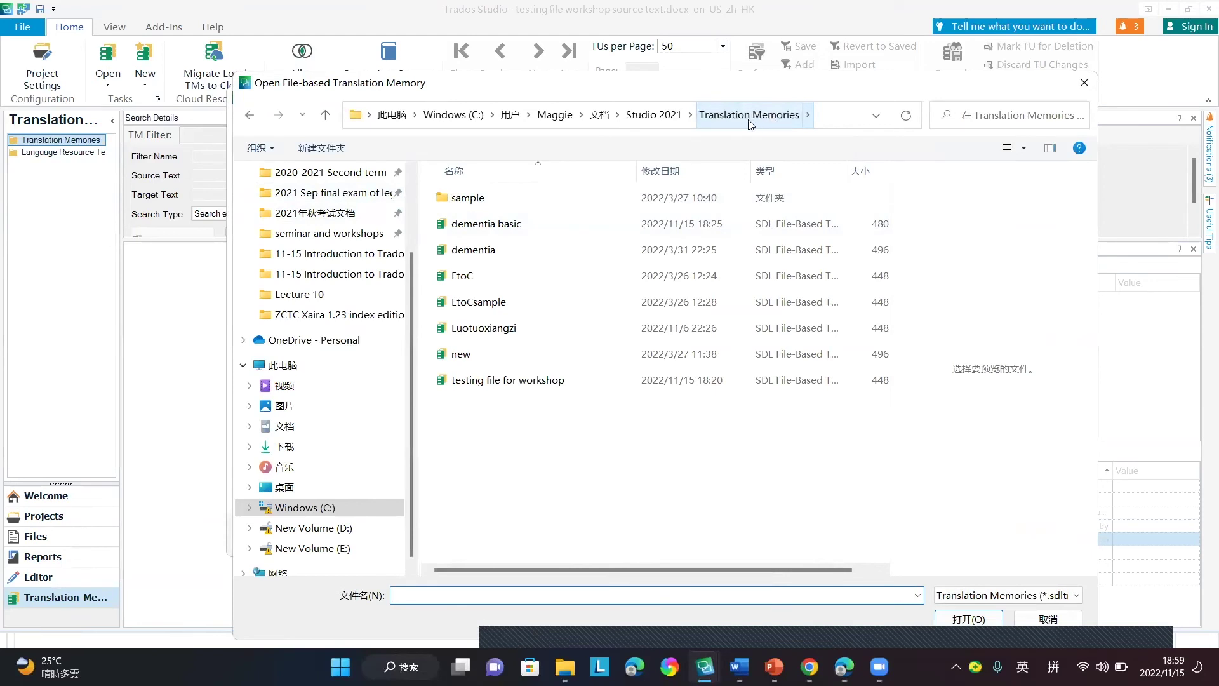
pyautogui.click(510, 381)
pyautogui.doubleClick(510, 382)
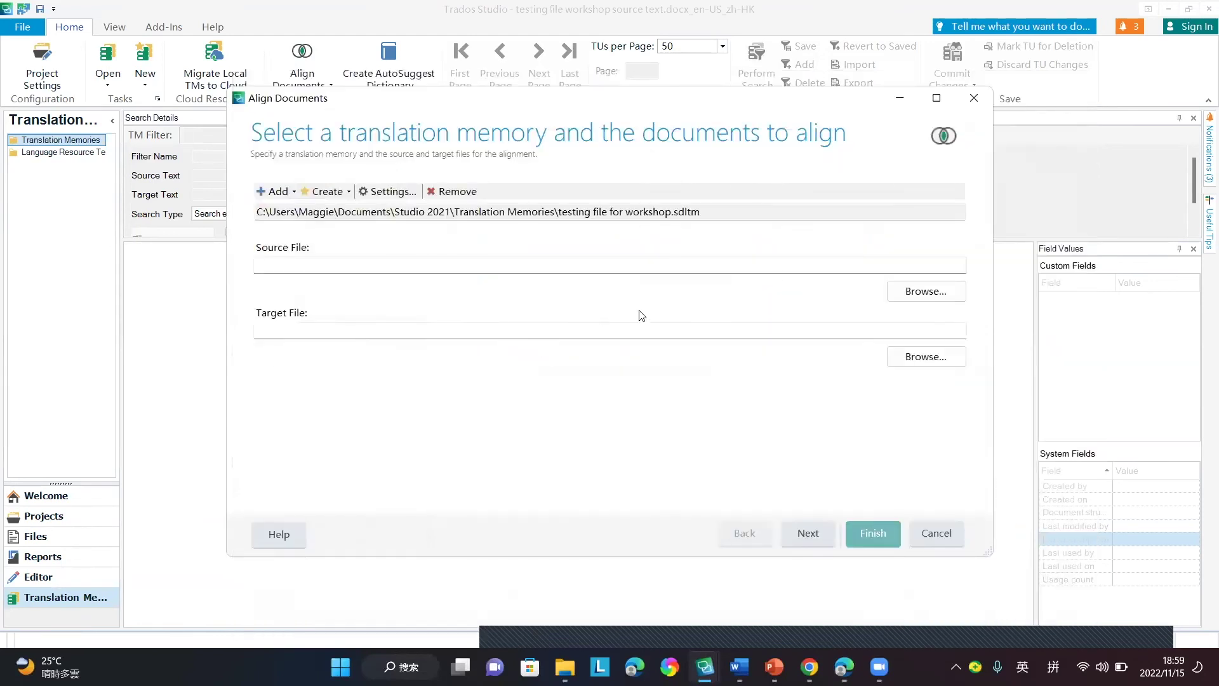
# Step: Try to align "testing file workshop source text" with "testing file for workshop target text" from English (United States) to Chinese (Traditional, Hong Kong S.A.R.)
pyautogui.click(926, 291)
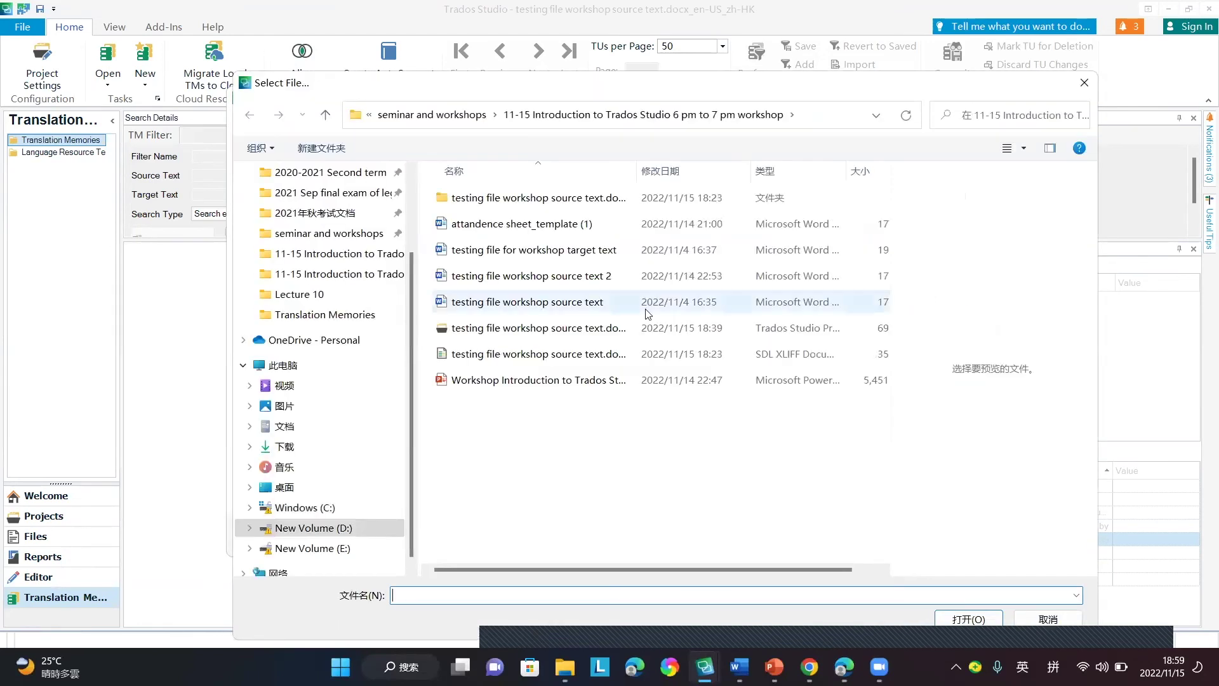
pyautogui.doubleClick(554, 303)
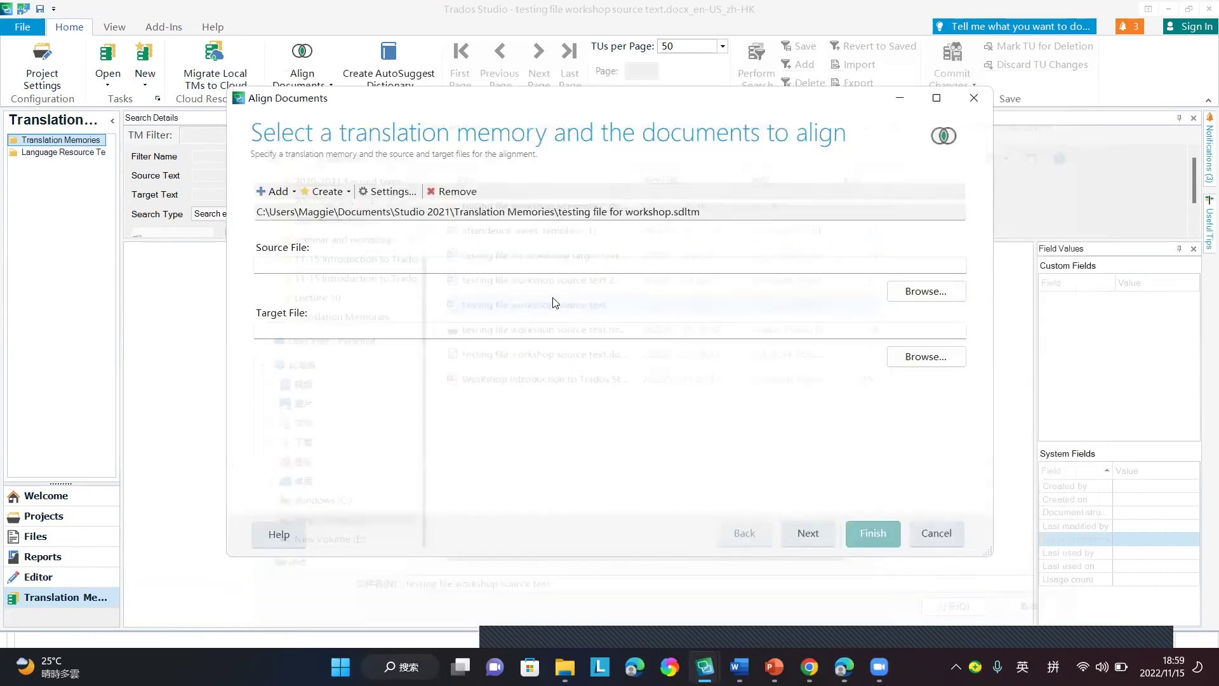
pyautogui.click(926, 356)
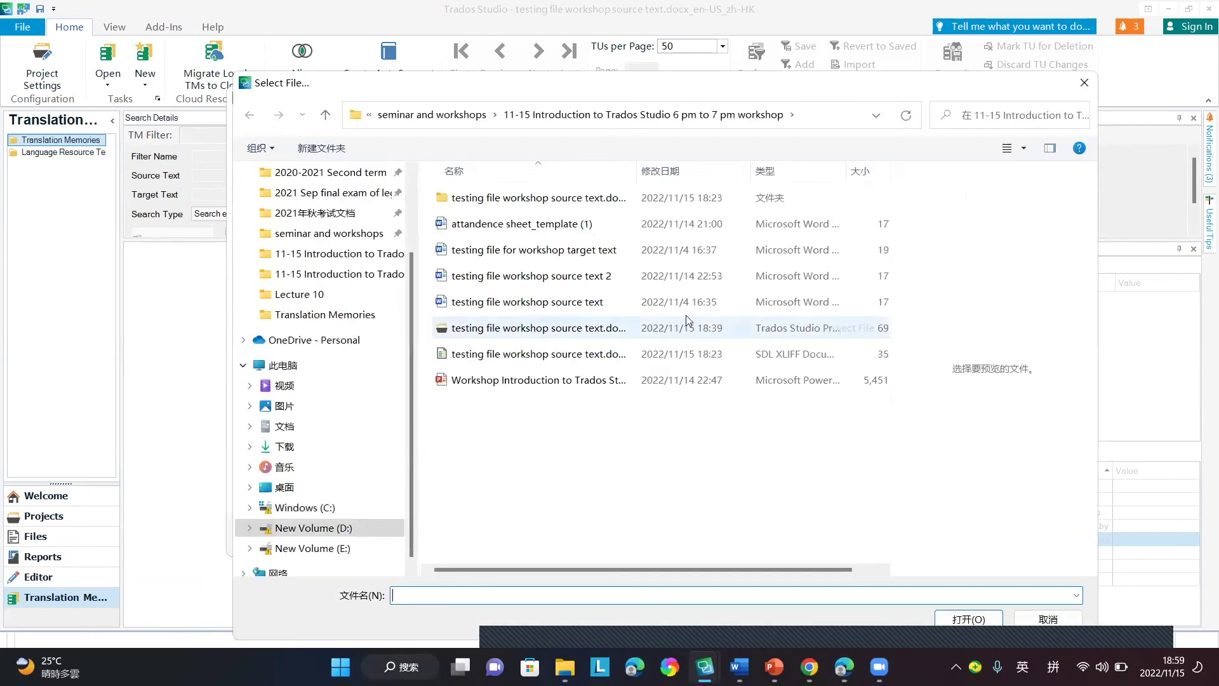
pyautogui.click(581, 249)
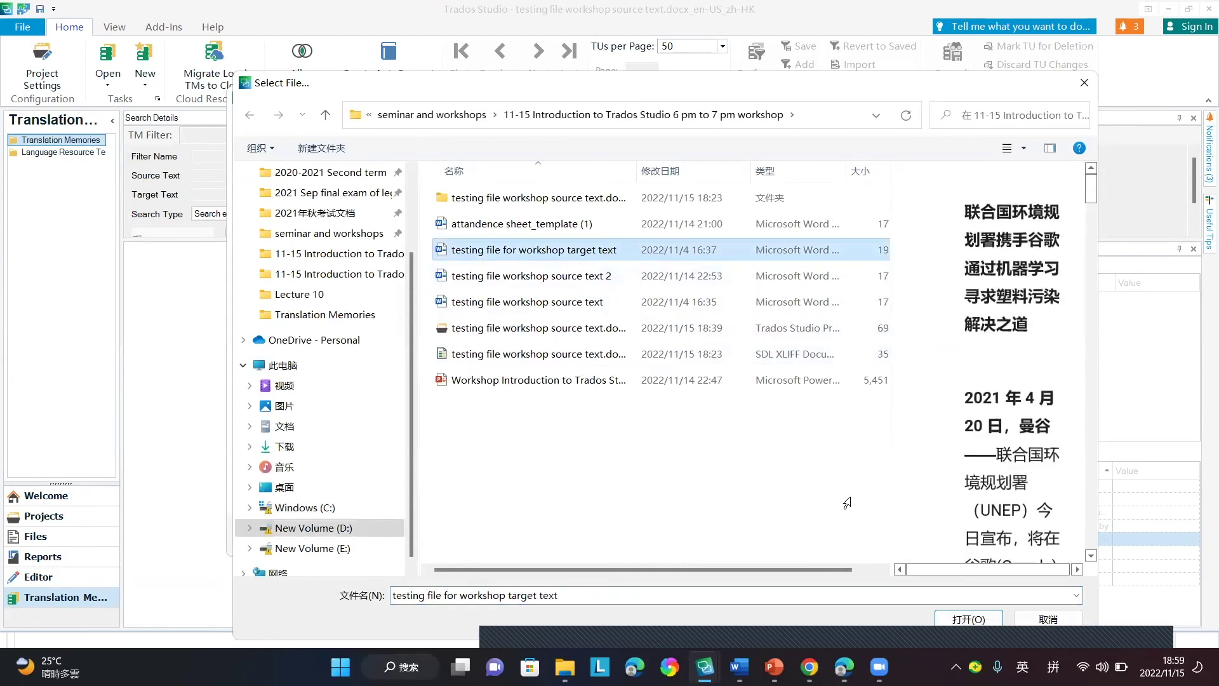
pyautogui.click(968, 619)
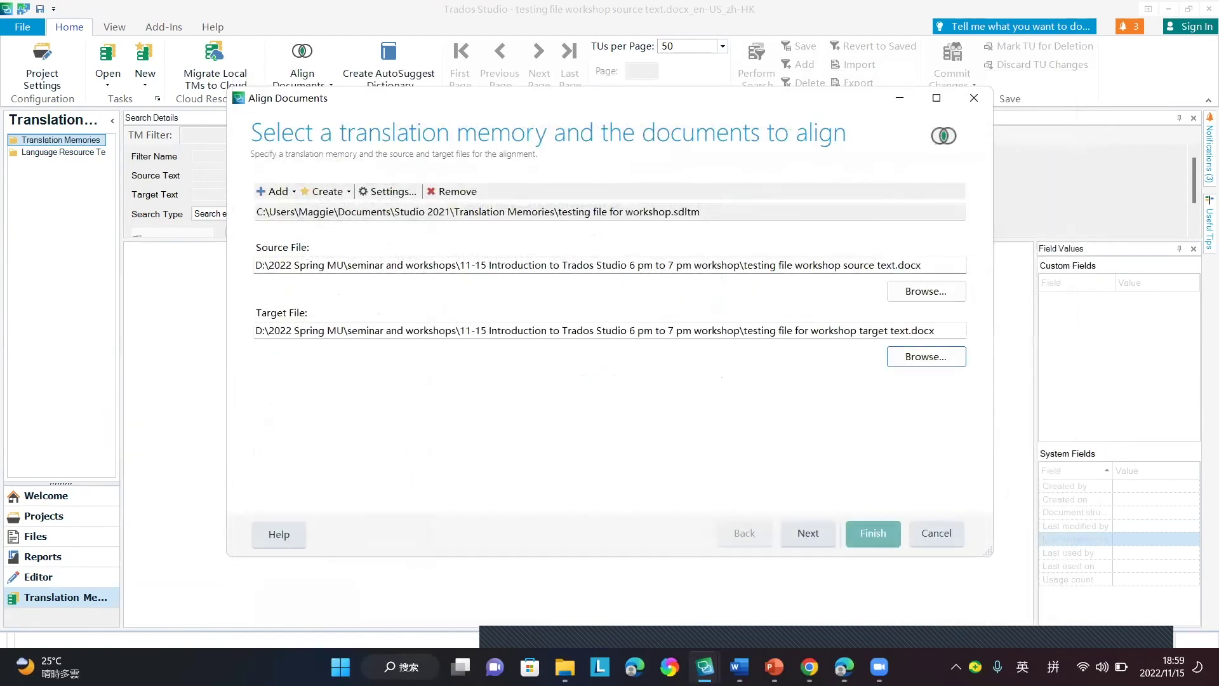
pyautogui.click(808, 537)
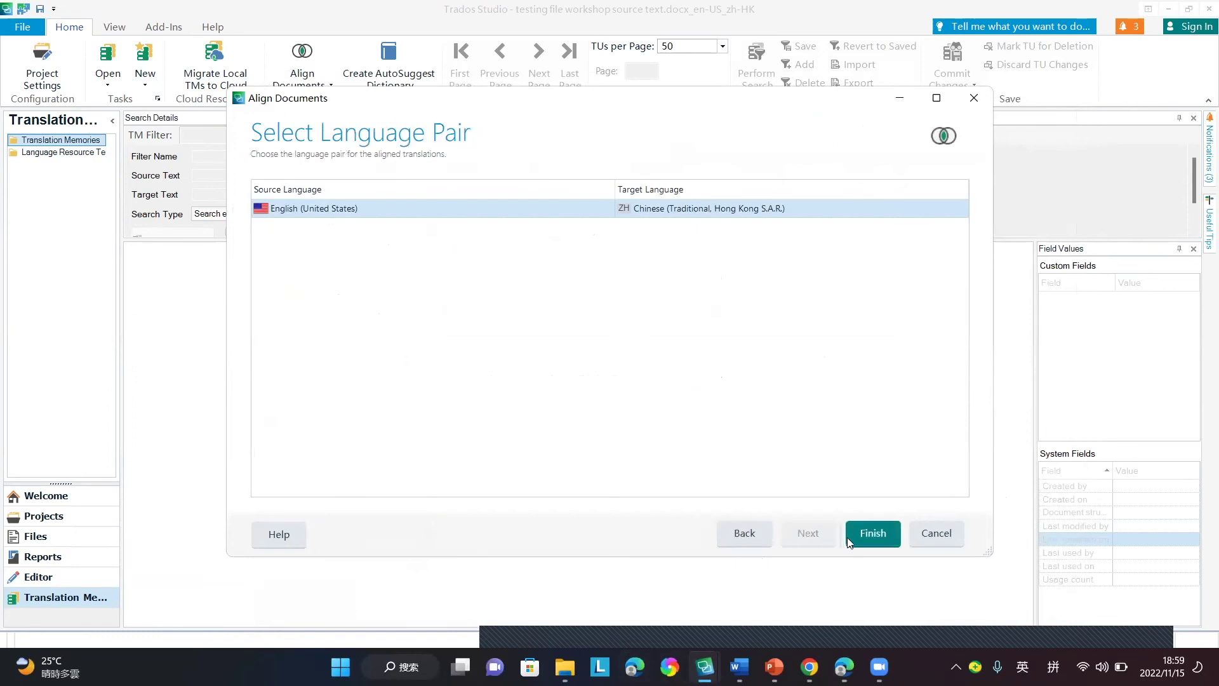
pyautogui.click(863, 531)
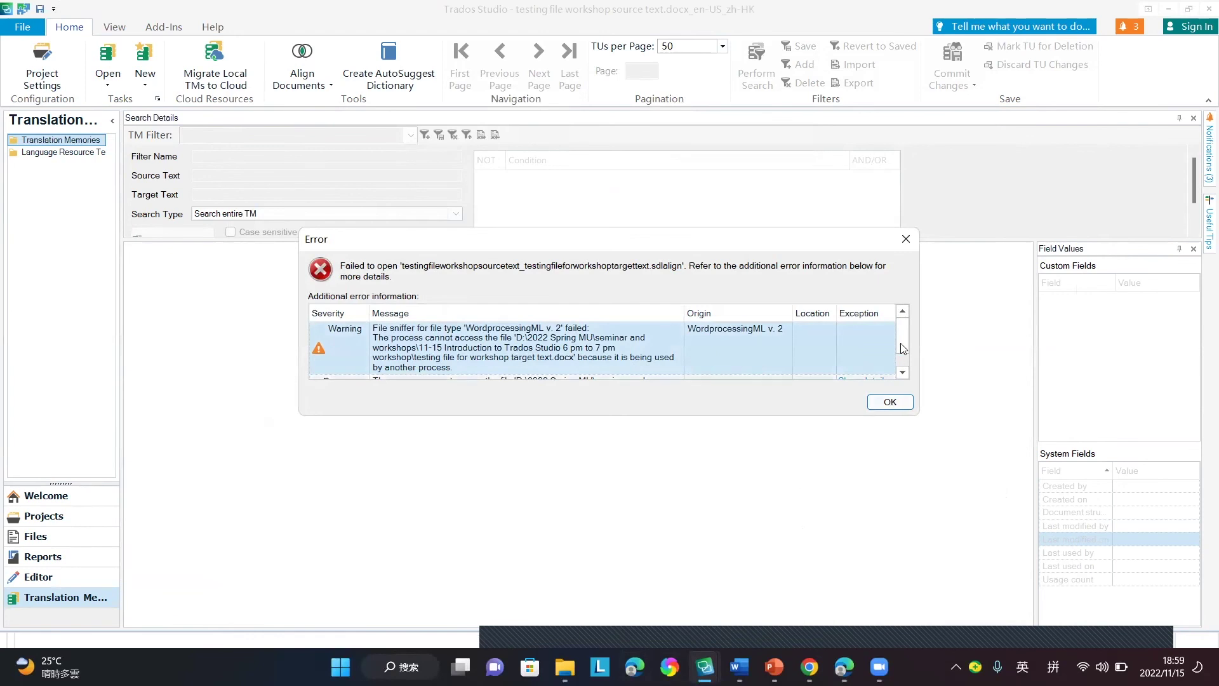
# Step: Read the full error details, close the workshop target text document in Word, and dismiss the alignment error
pyautogui.moveTo(902, 343); pyautogui.dragTo(913, 367)
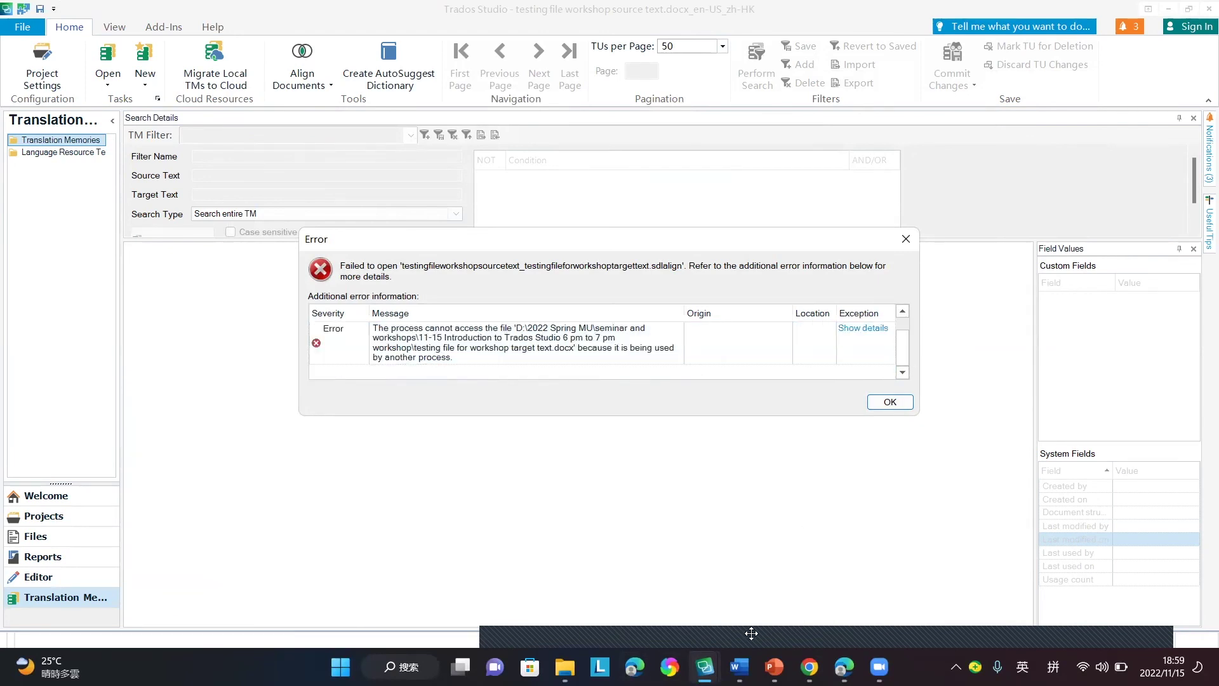
pyautogui.moveTo(740, 667)
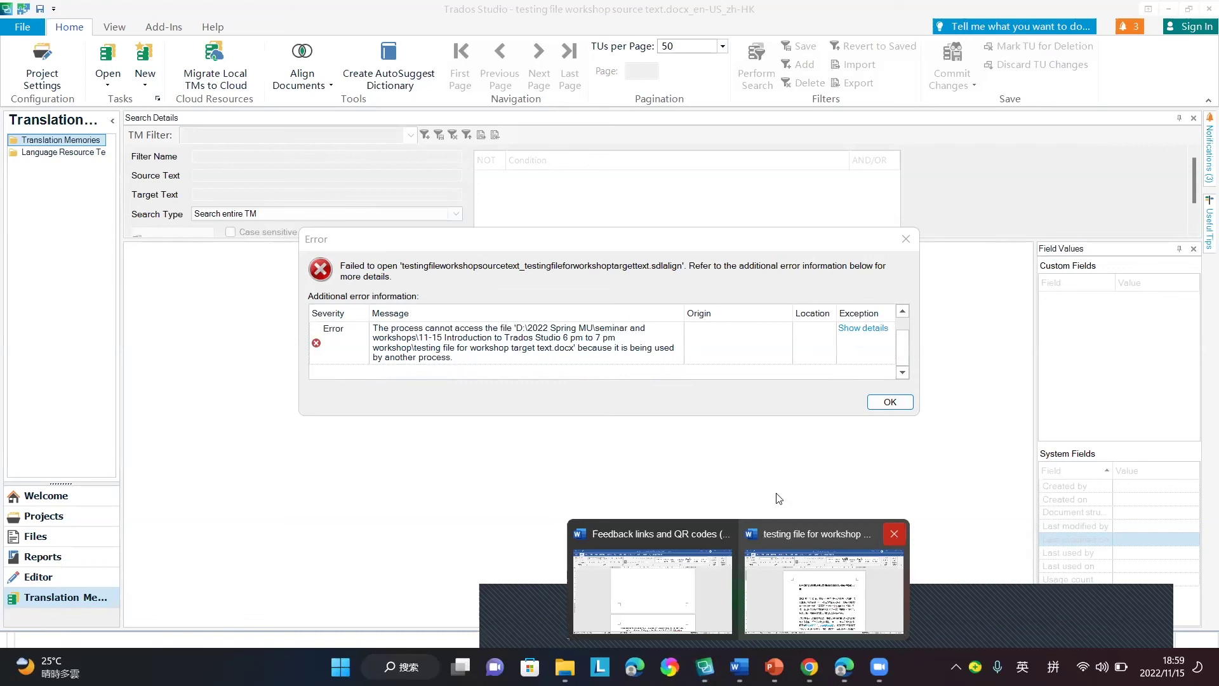
pyautogui.click(886, 402)
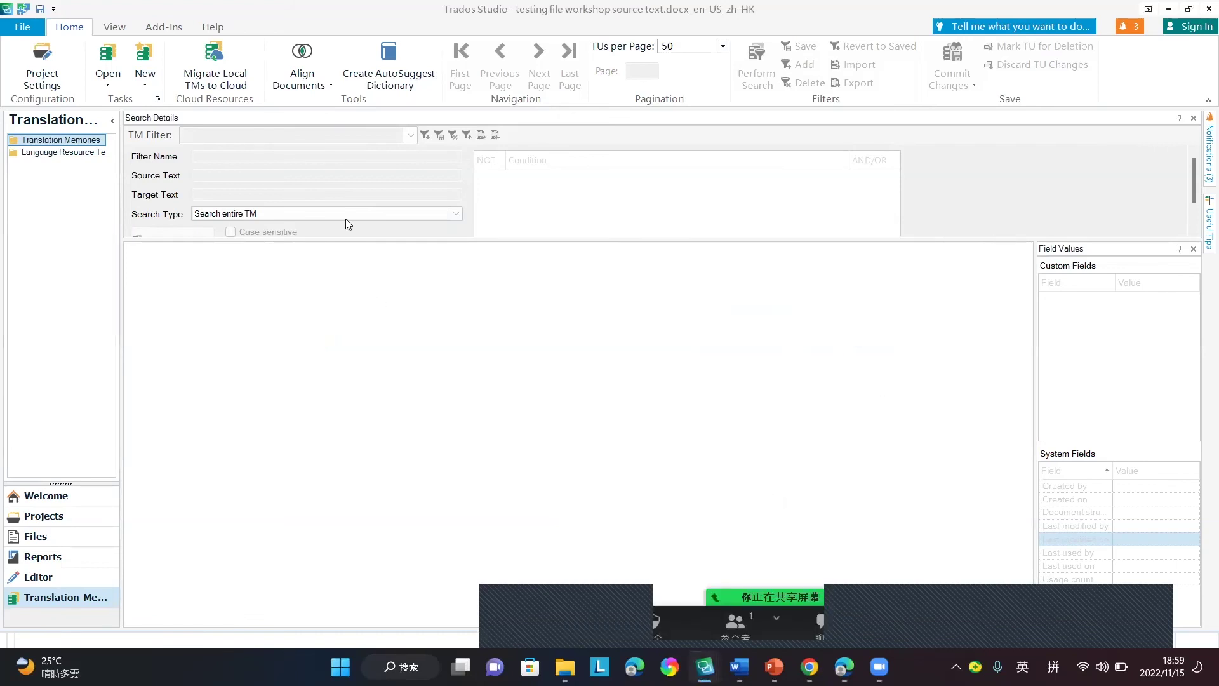
# Step: Start a new single file pair alignment and add the file-based translation memory "testing file for workshop"
pyautogui.click(302, 89)
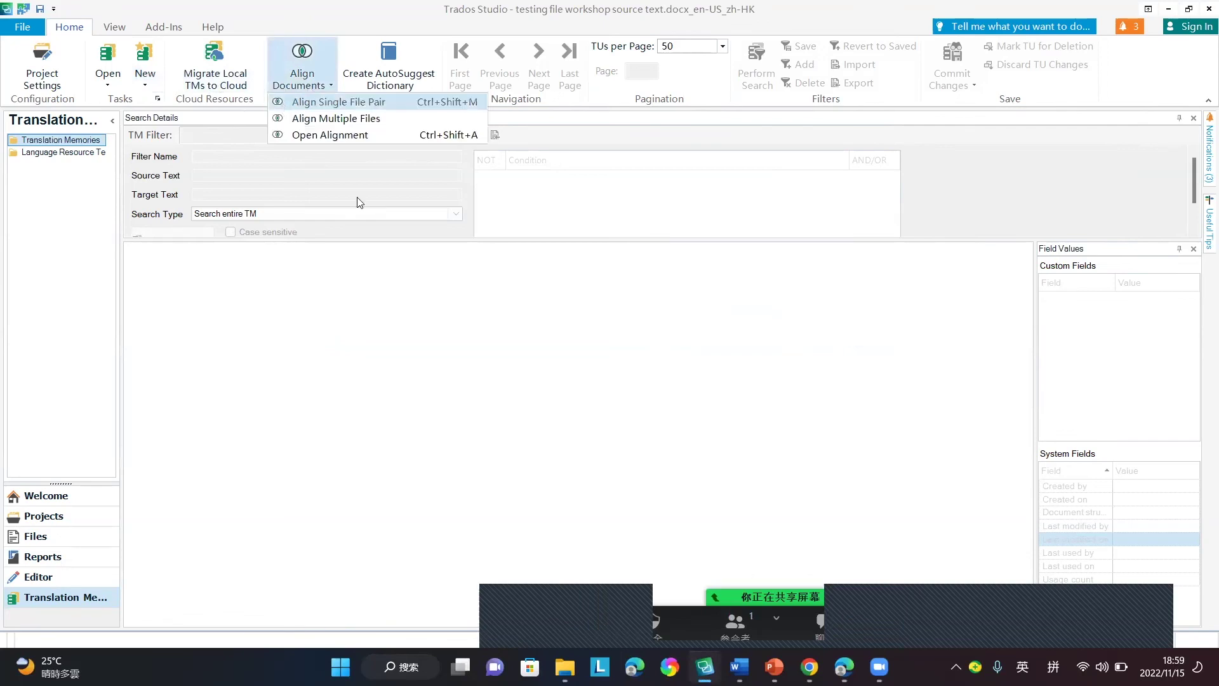
pyautogui.click(337, 102)
pyautogui.click(274, 192)
pyautogui.click(288, 208)
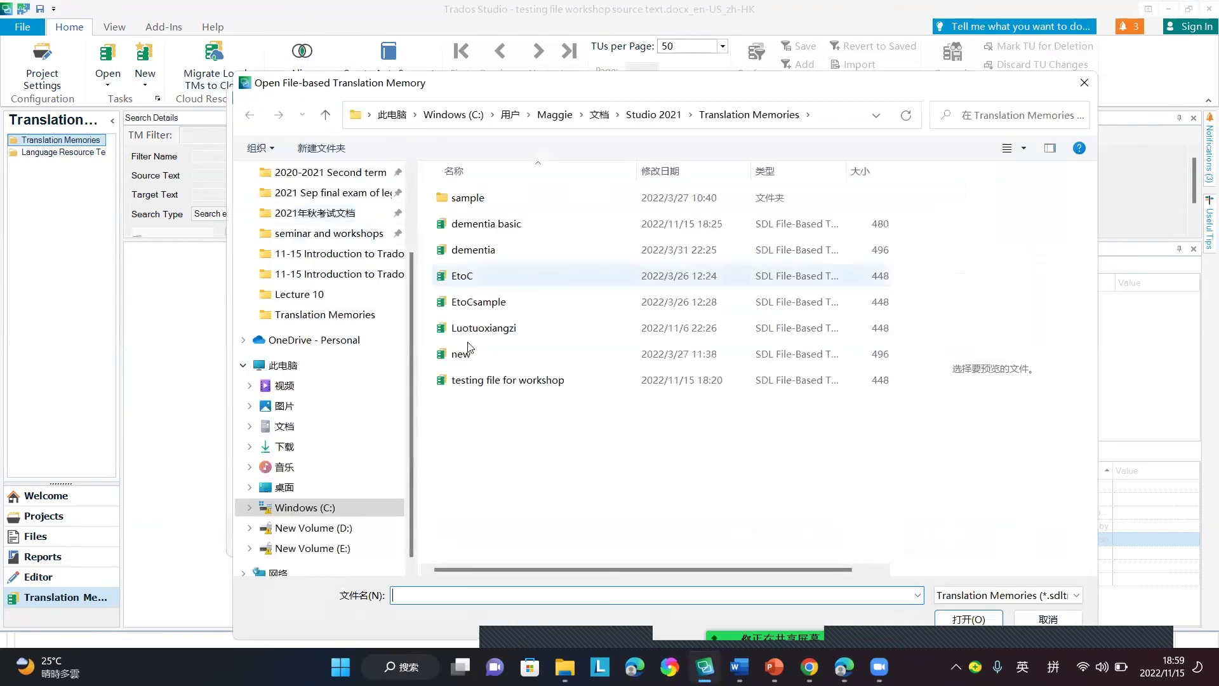
pyautogui.doubleClick(470, 389)
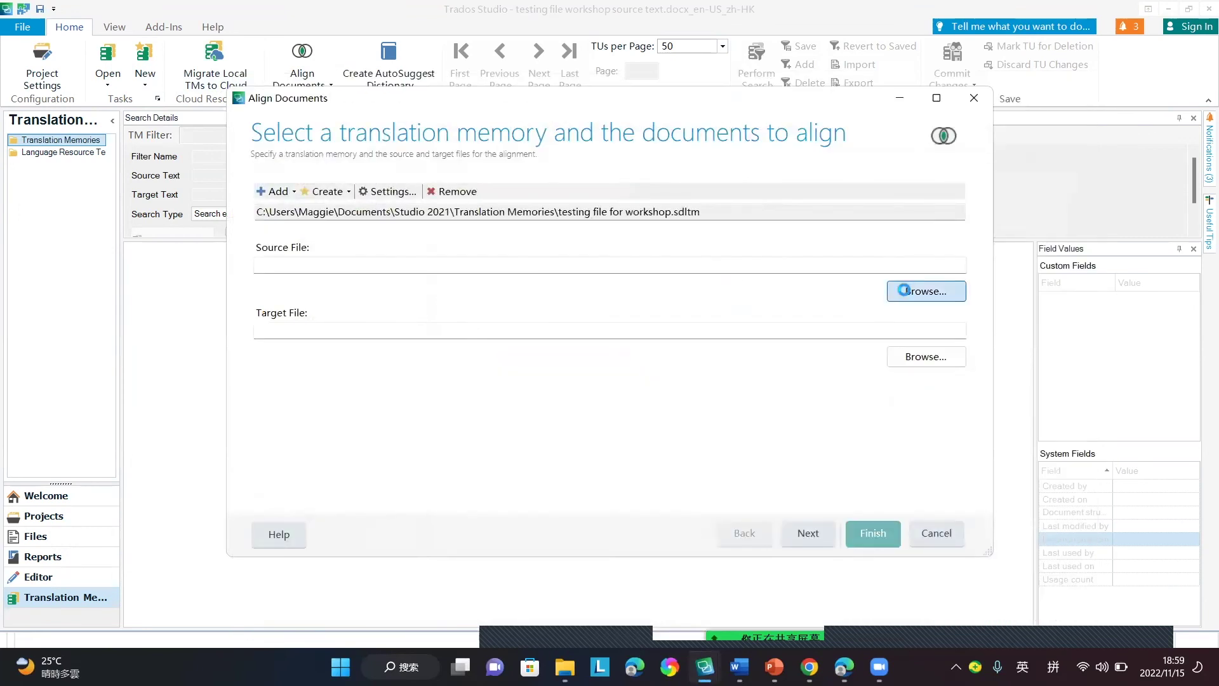
# Step: Align the source file "testing file workshop source text" with the target file "testing file for workshop target text" using the English–Chinese (Hong Kong) pair
pyautogui.click(898, 290)
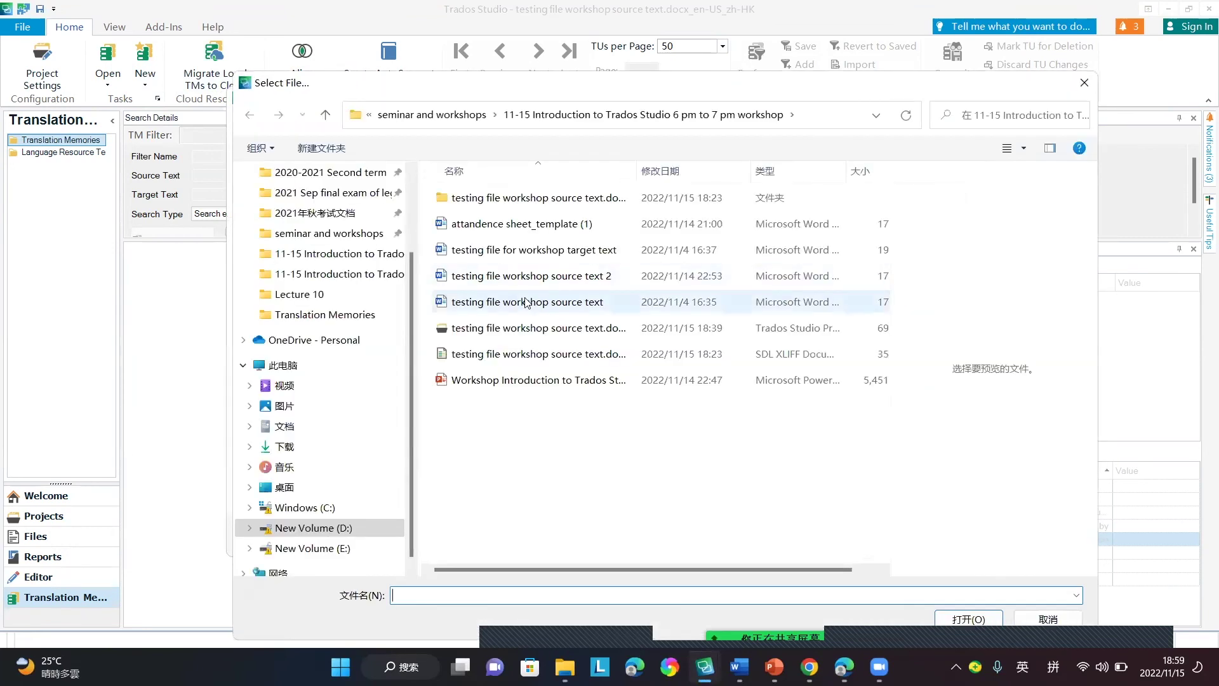
pyautogui.doubleClick(526, 302)
pyautogui.click(900, 358)
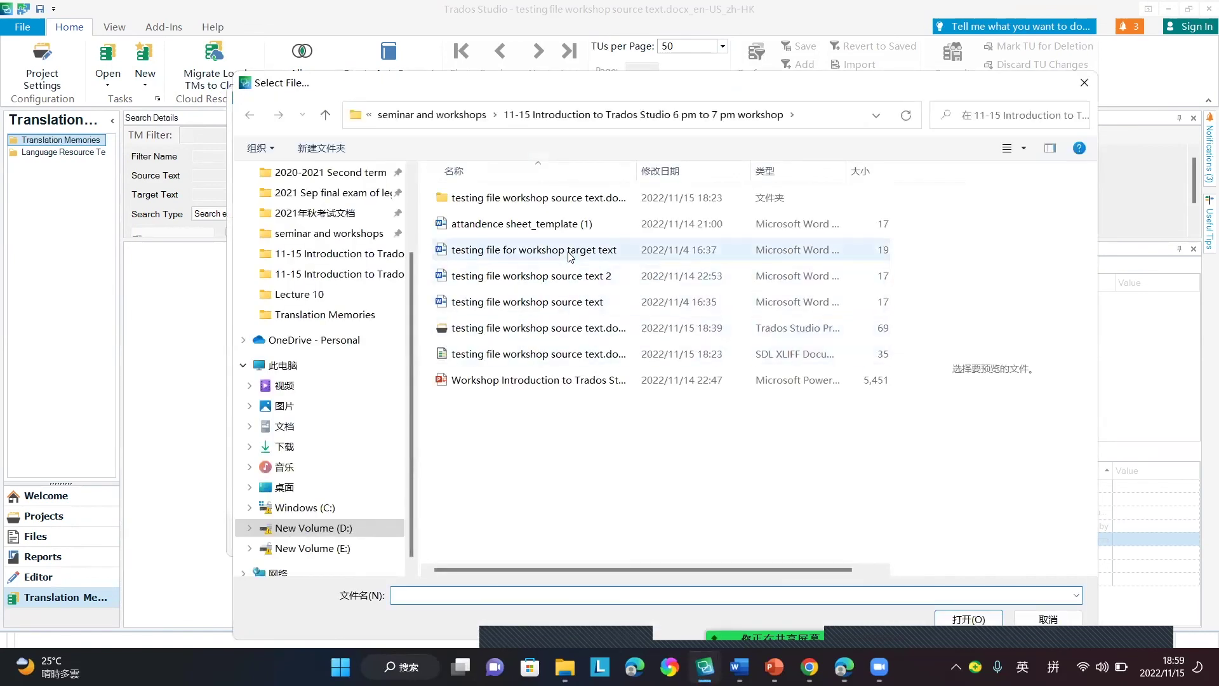
pyautogui.click(570, 255)
pyautogui.click(969, 620)
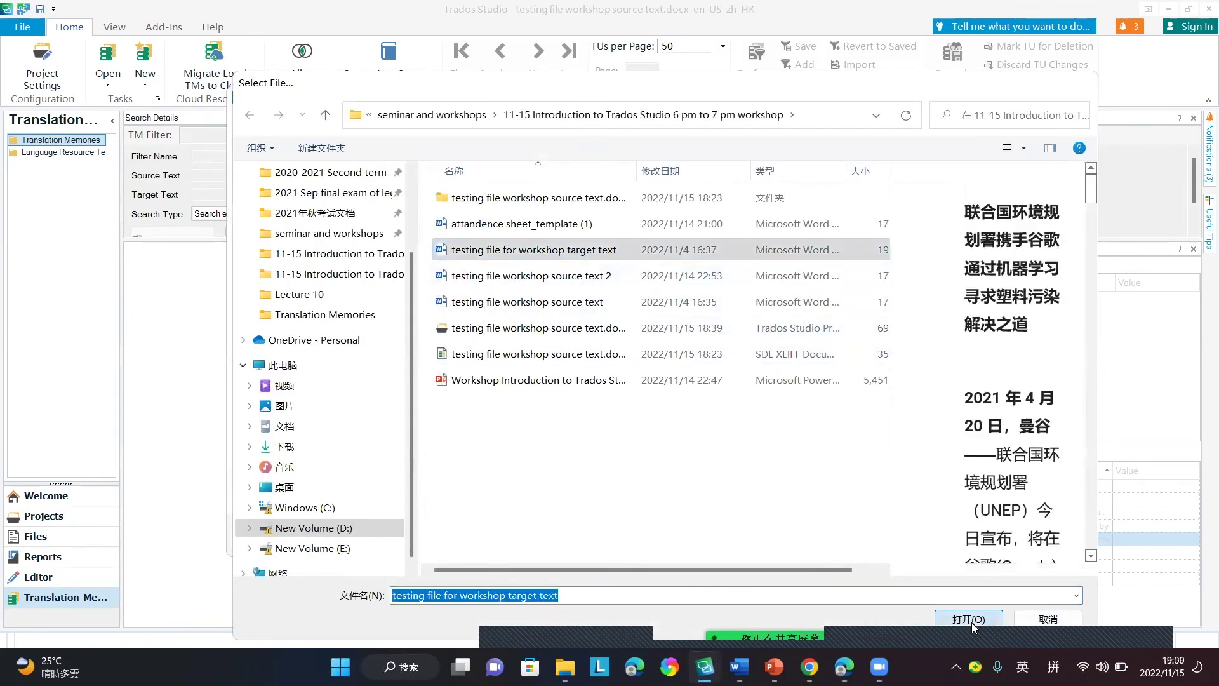
pyautogui.click(816, 534)
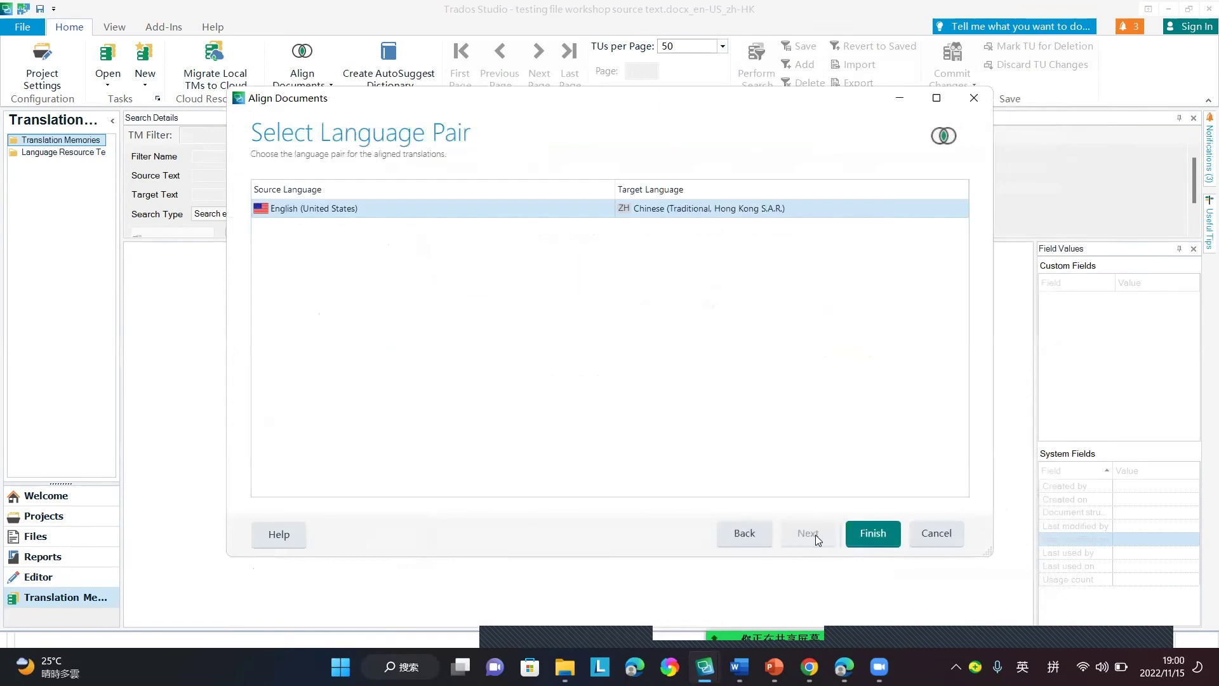
pyautogui.click(881, 537)
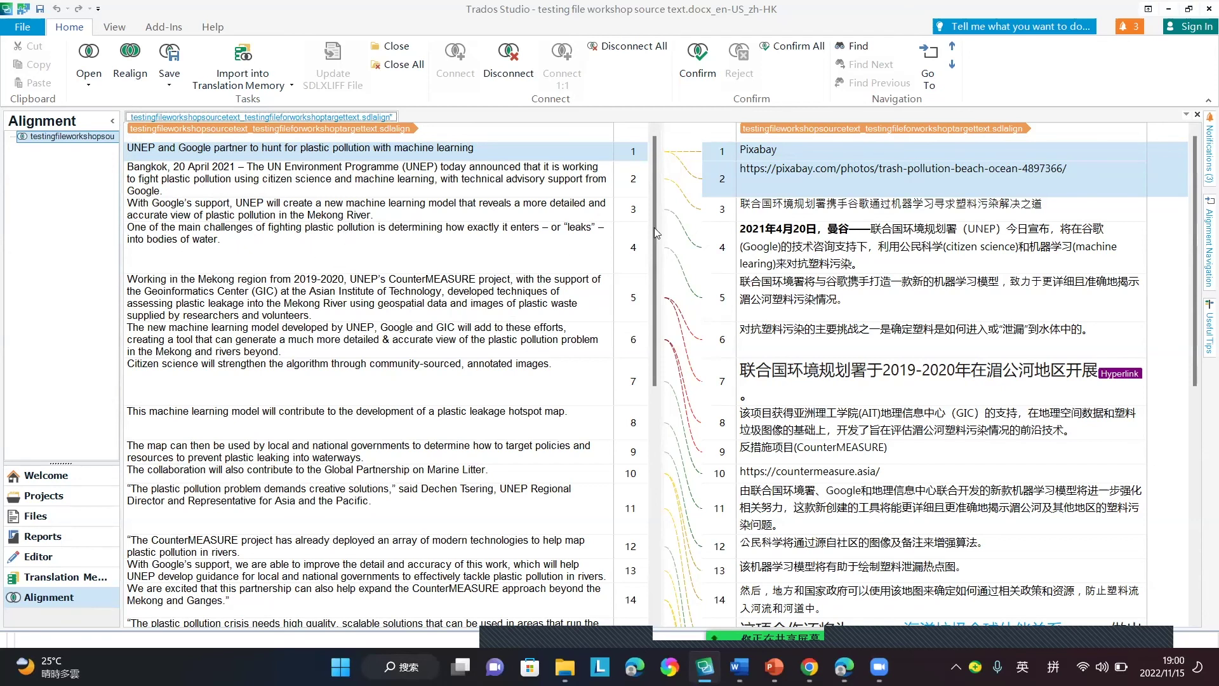
# Step: Review the automatic segment connections, disconnect source segment 1 from its target segments, and disconnect all remaining segments
pyautogui.moveTo(657, 237); pyautogui.dragTo(659, 198)
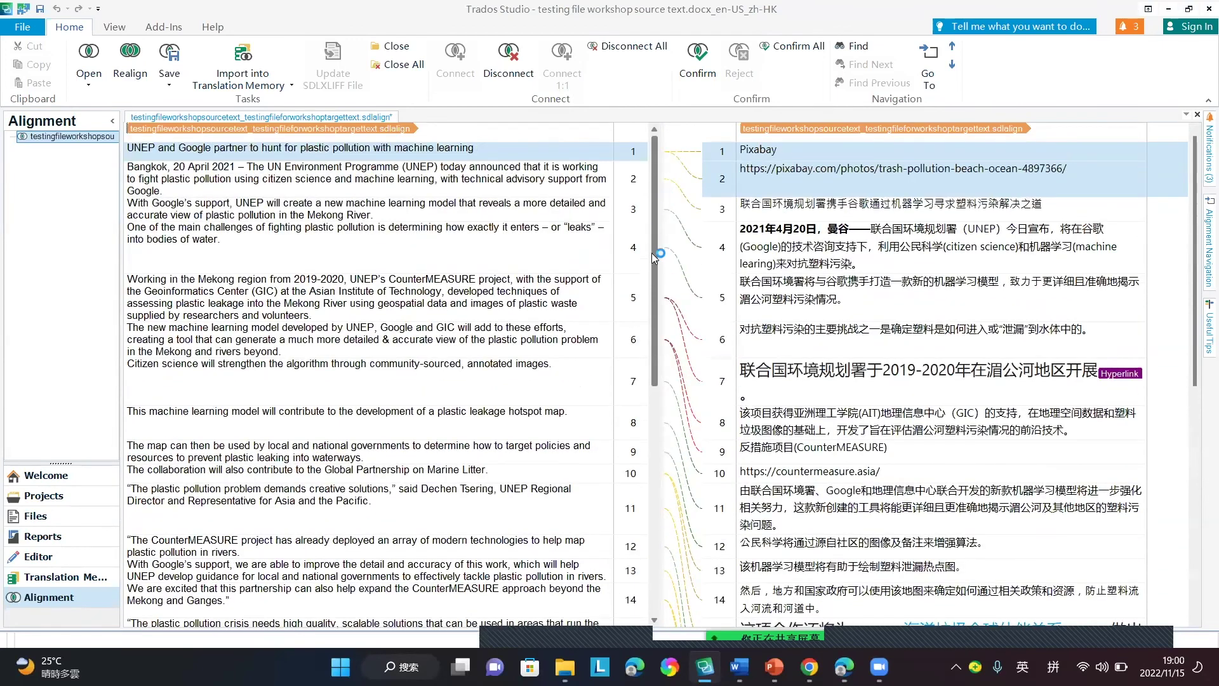
pyautogui.moveTo(655, 263); pyautogui.dragTo(668, 527)
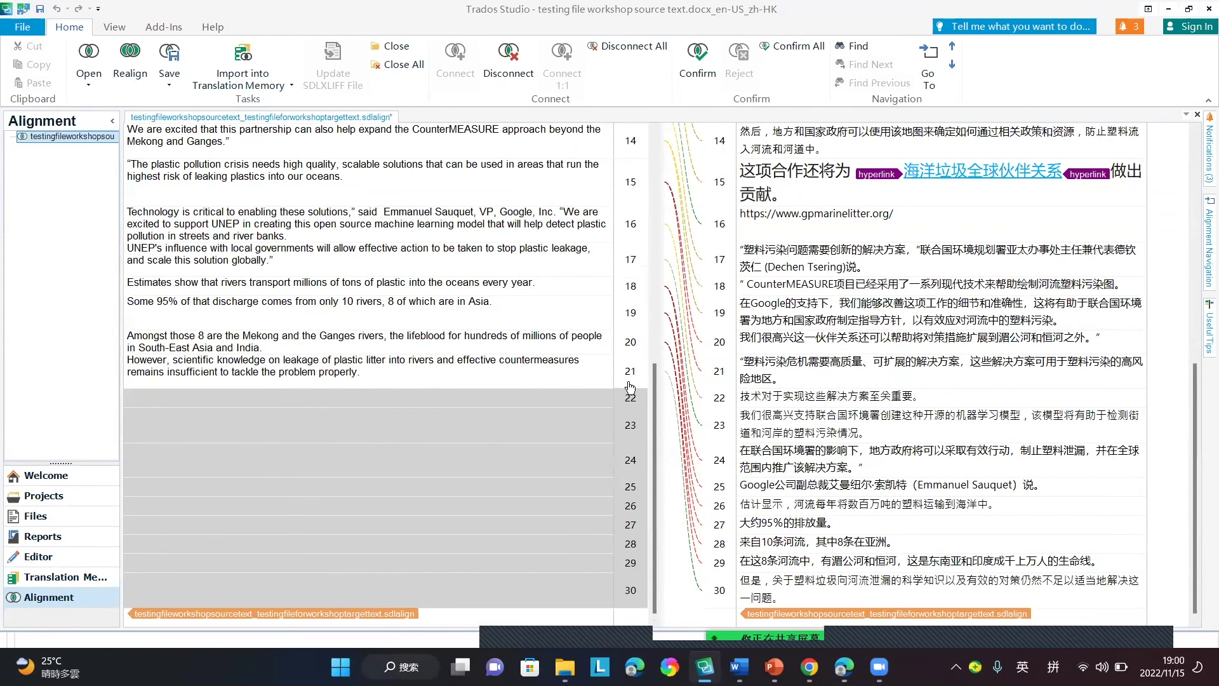
pyautogui.moveTo(1196, 457); pyautogui.dragTo(1196, 511)
pyautogui.scroll(10, 649, 346)
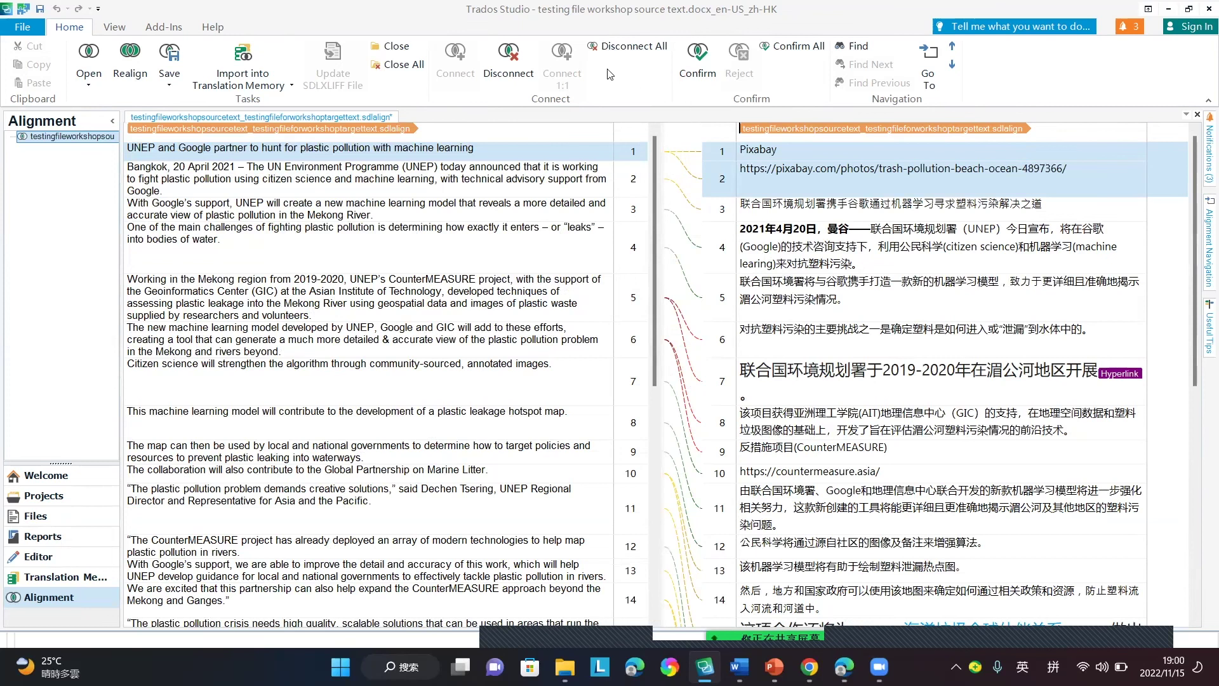
pyautogui.click(514, 76)
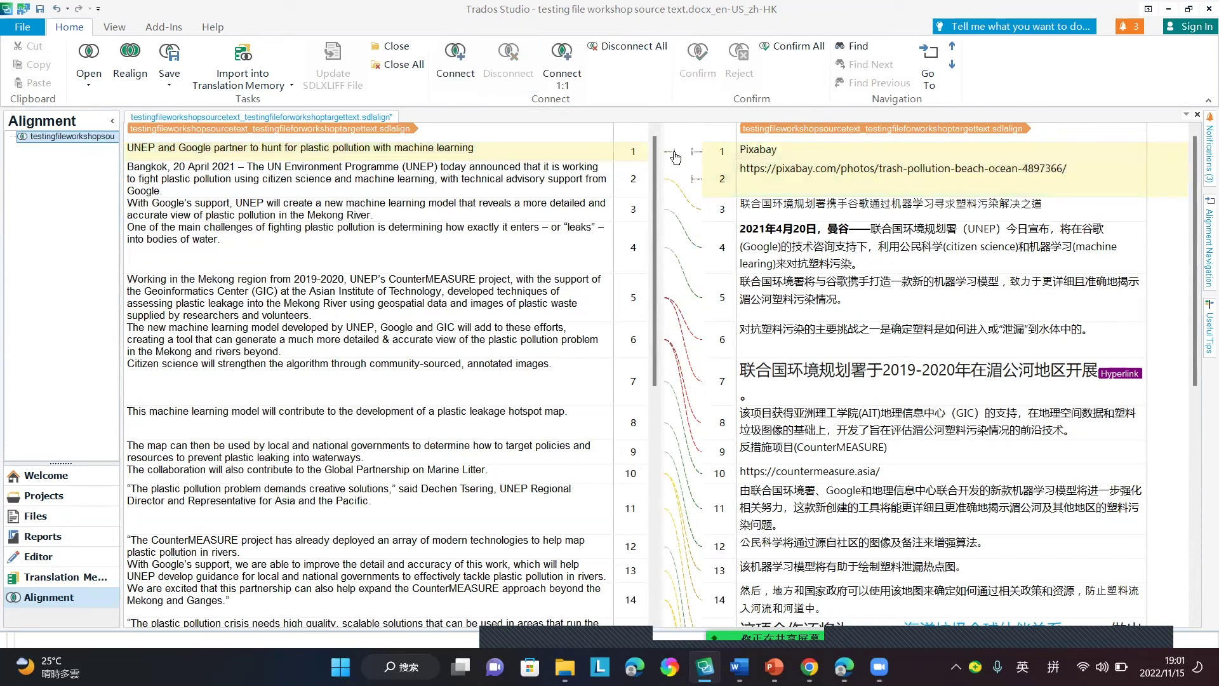
pyautogui.click(624, 49)
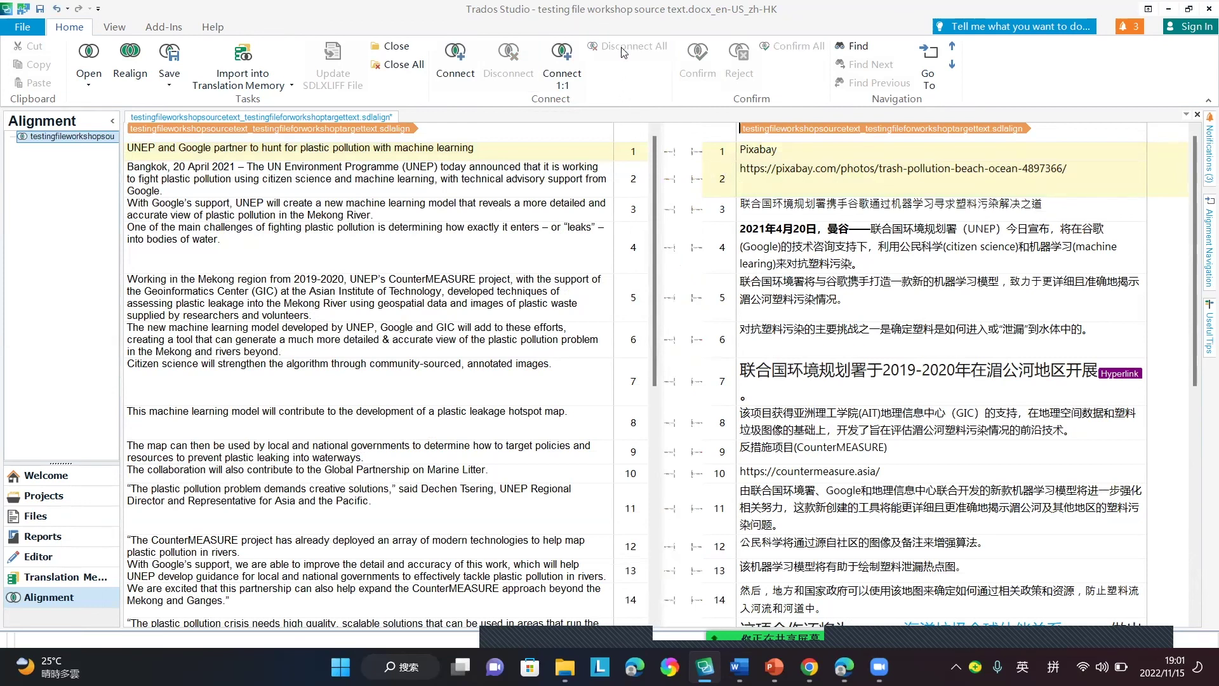
pyautogui.click(531, 151)
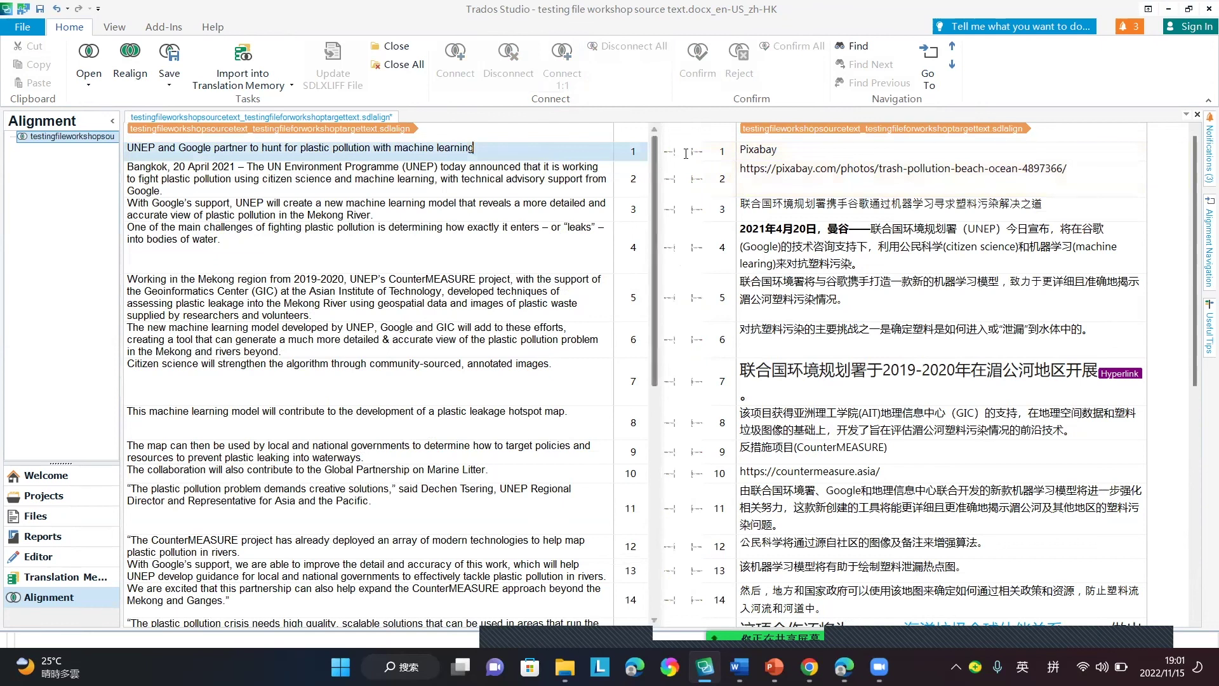
pyautogui.doubleClick(799, 153)
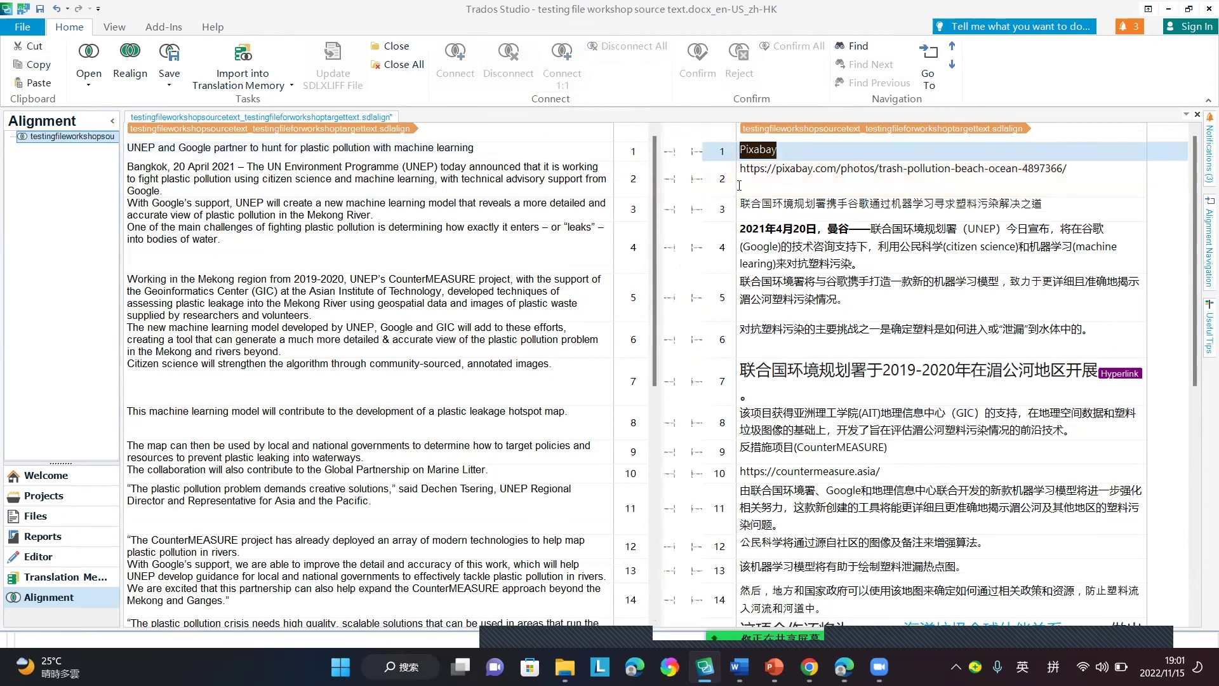
pyautogui.click(1105, 208)
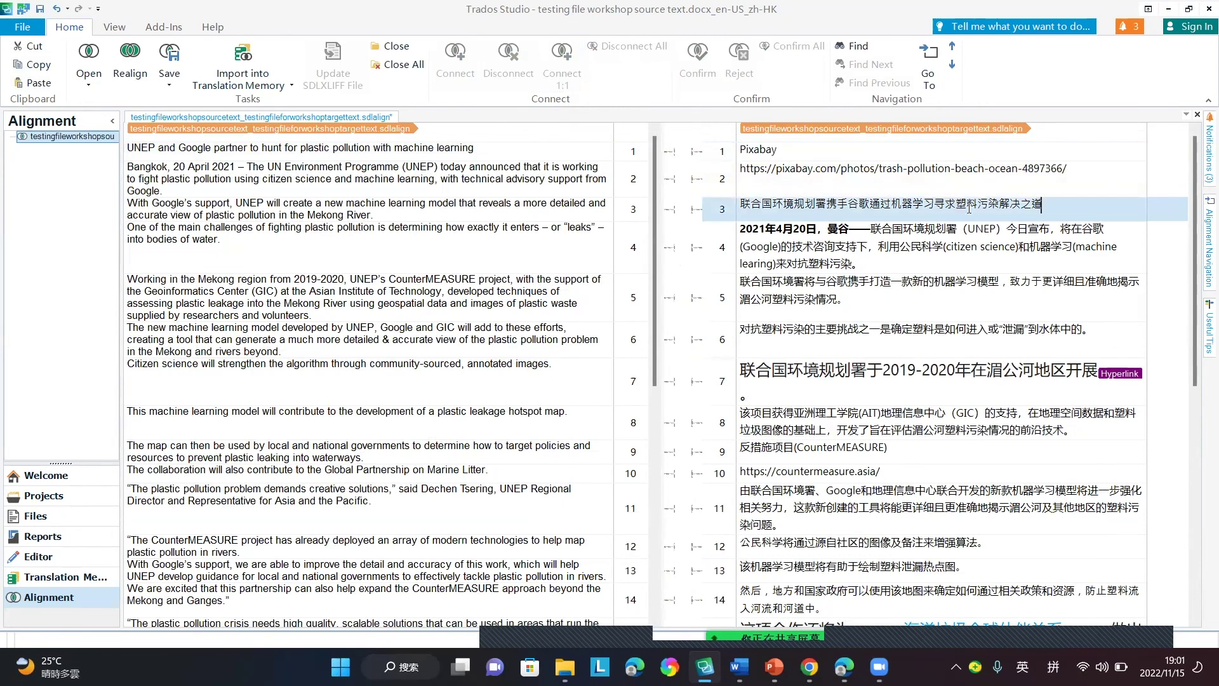
pyautogui.click(725, 204)
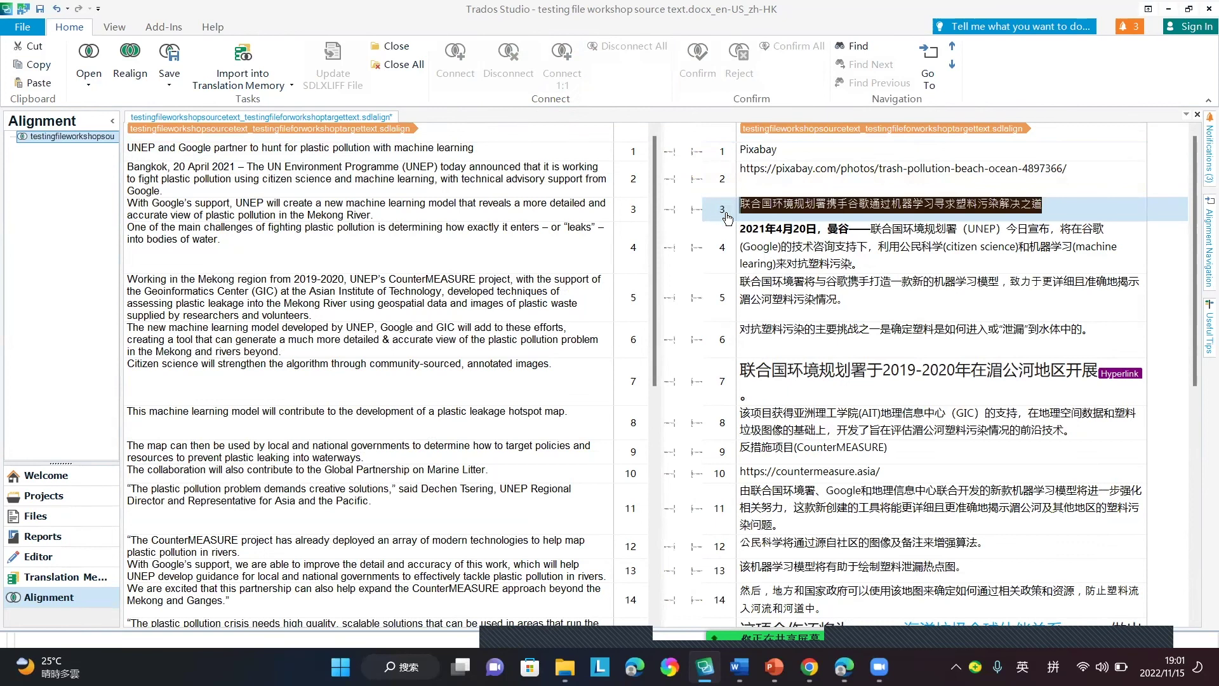
pyautogui.click(725, 212)
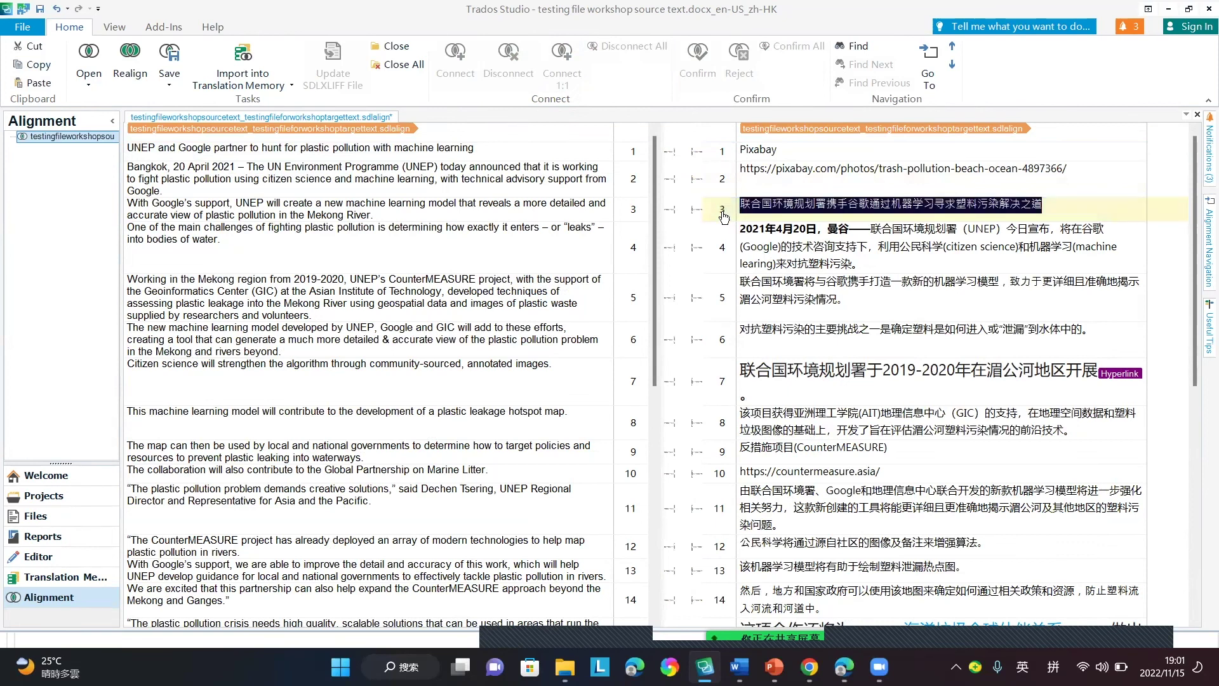
pyautogui.click(463, 155)
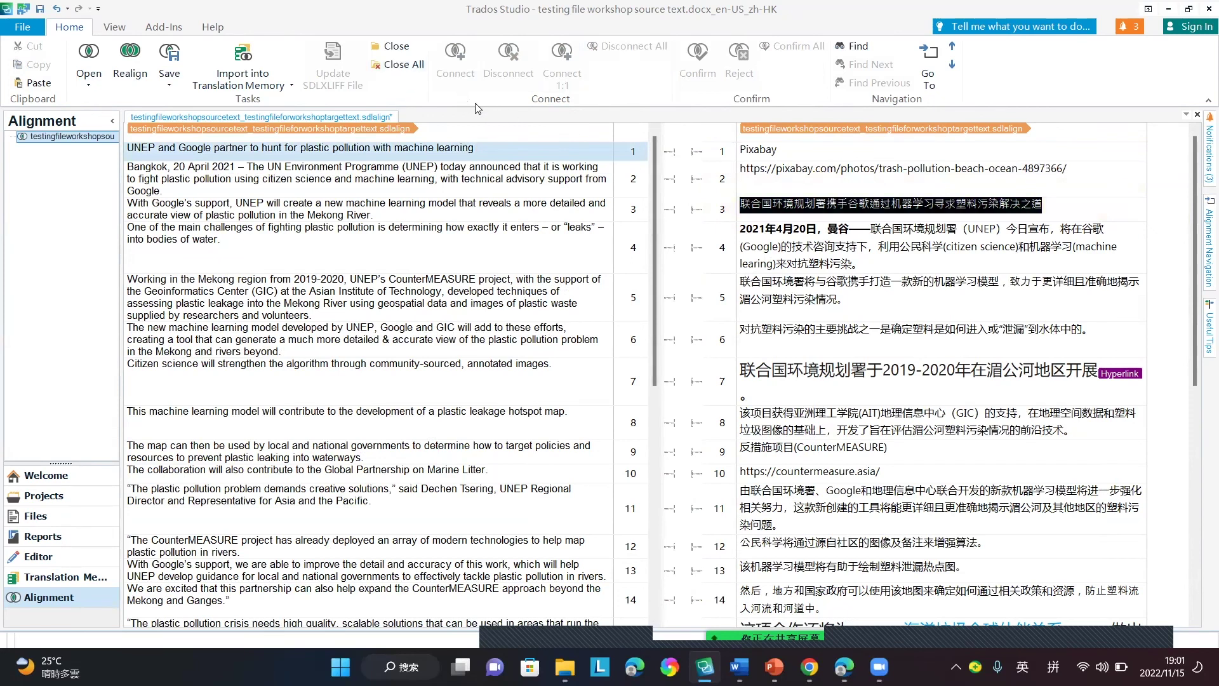
pyautogui.moveTo(738, 210); pyautogui.dragTo(724, 150)
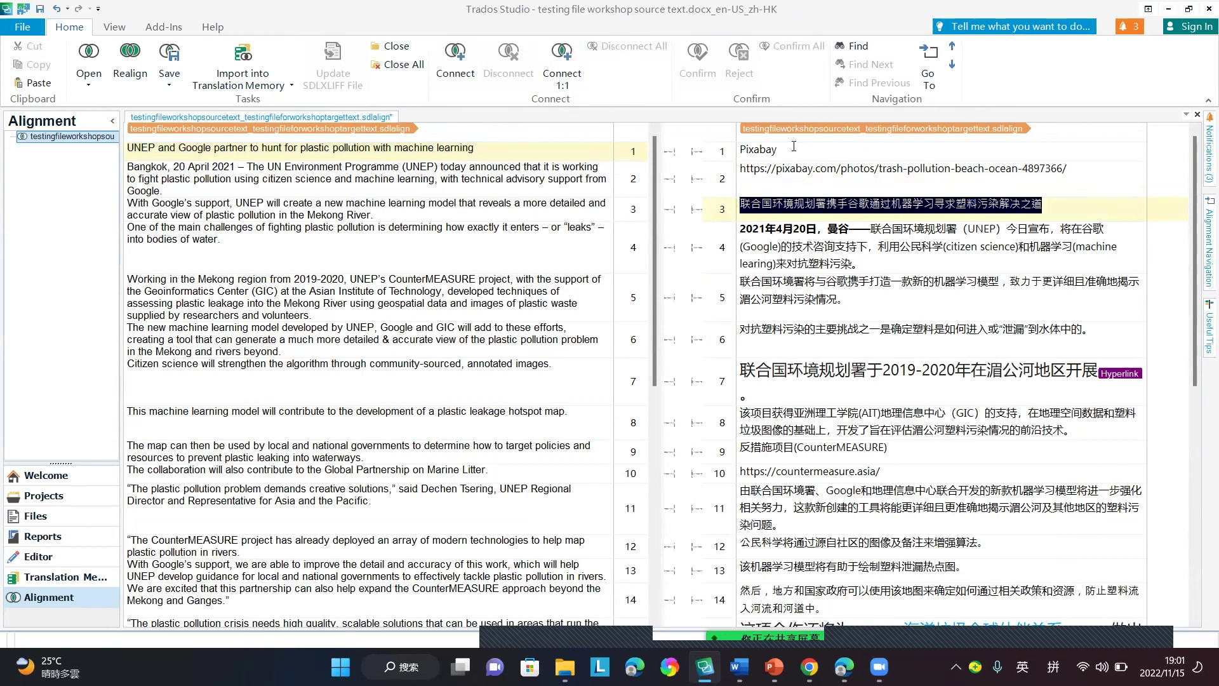
# Step: Delete the text of target segments 1 and 2, "Pixabay" and its photo link
pyautogui.click(724, 154)
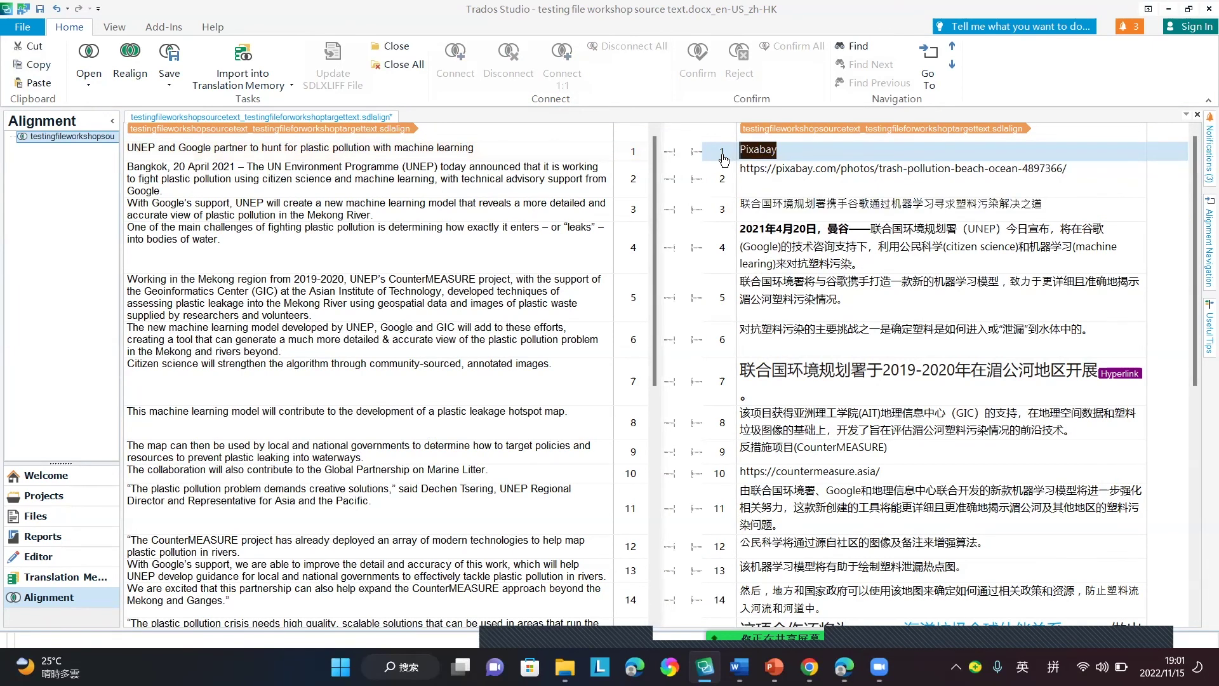
pyautogui.press('Delete')
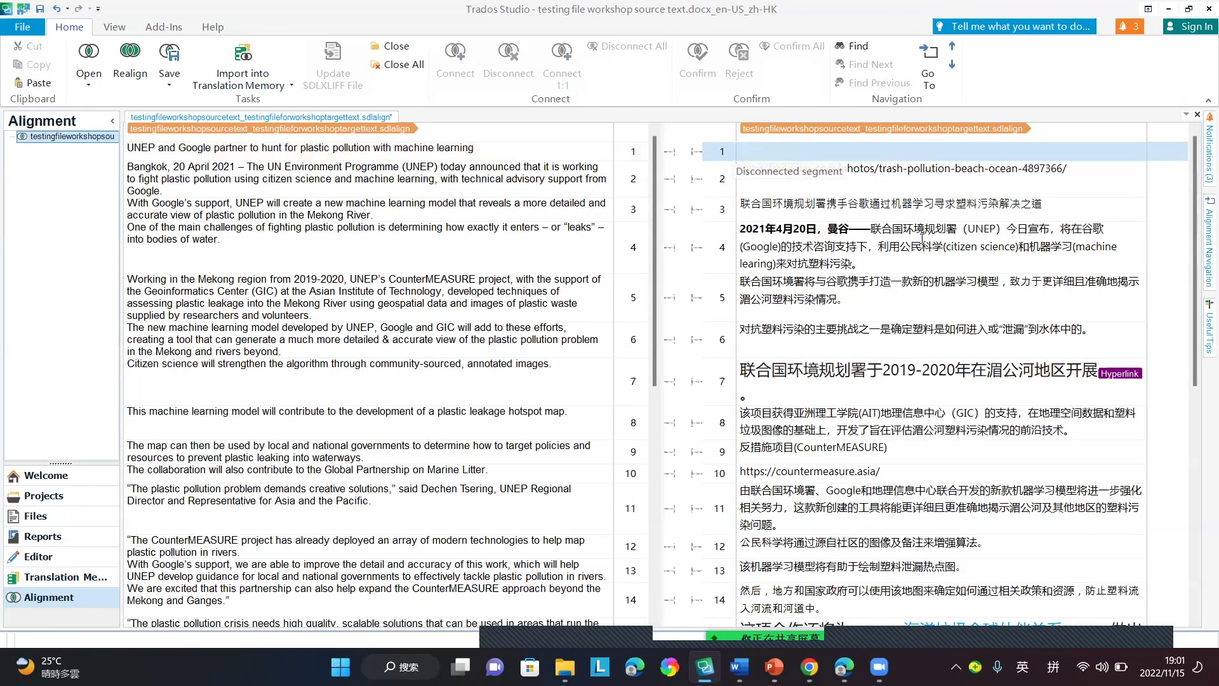
pyautogui.click(1113, 175)
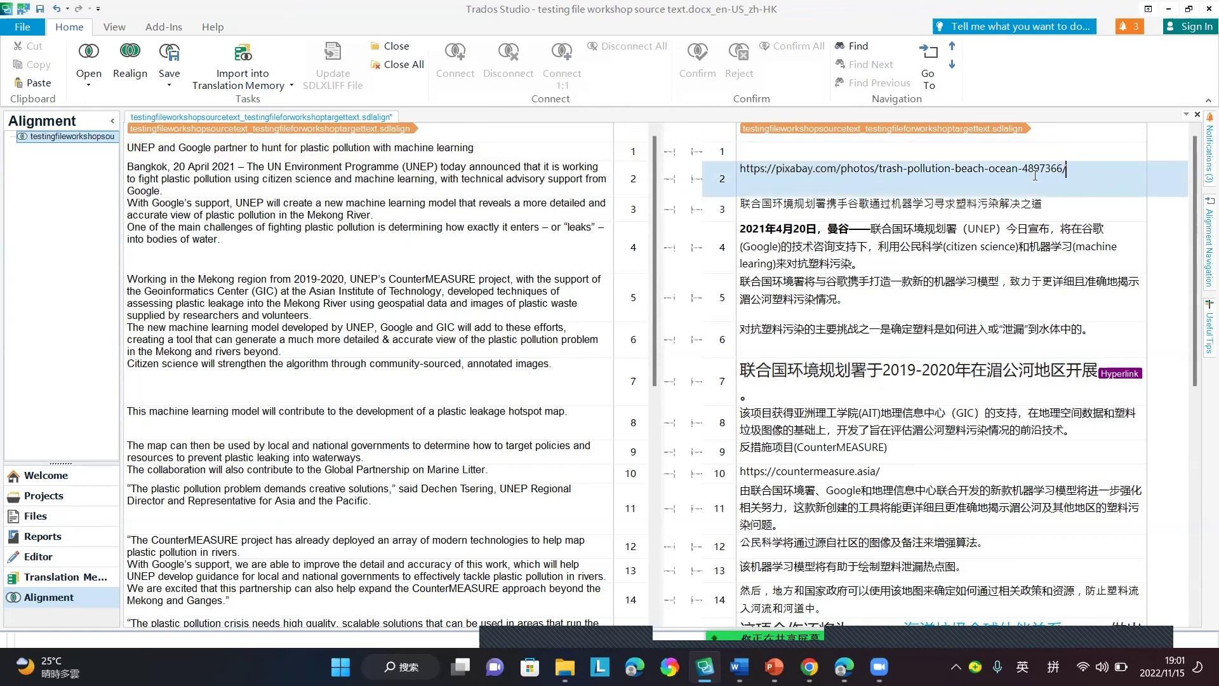
pyautogui.press('Delete')
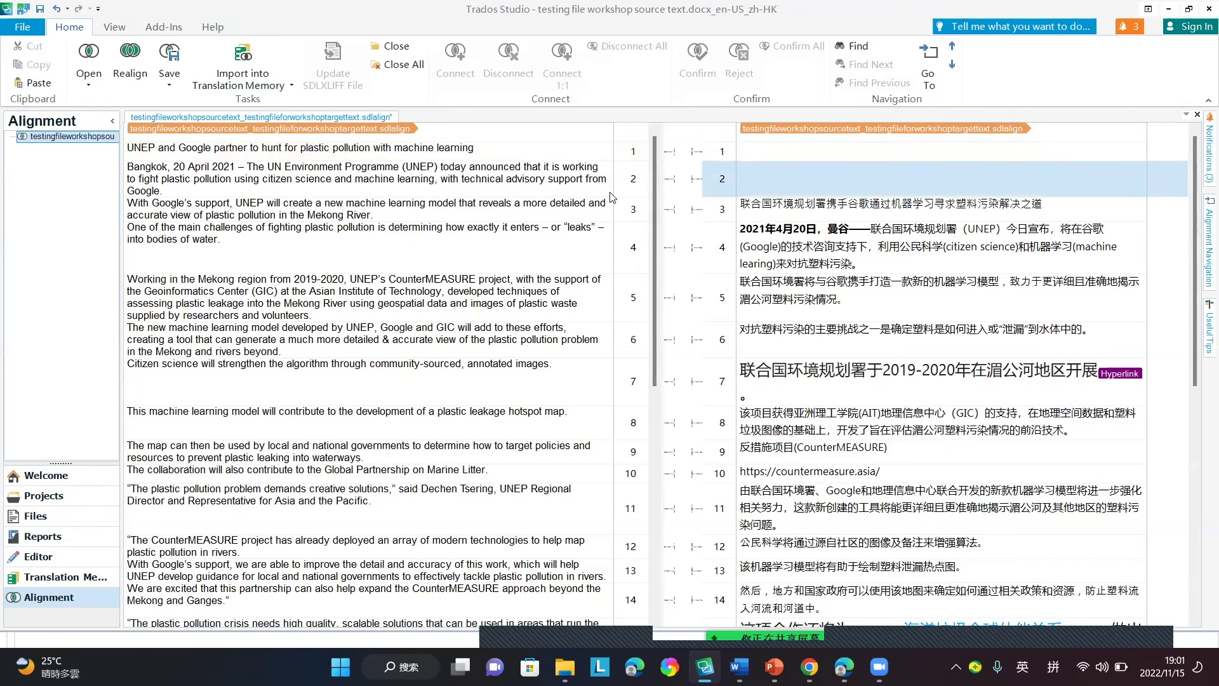
# Step: Connect source segment 1, the English headline about plastic pollution, to target segment 3, its Chinese counterpart
pyautogui.scroll(-1, 649, 188)
pyautogui.scroll(1, 649, 186)
pyautogui.keyDown('ctrl'); pyautogui.click(634, 153); pyautogui.keyUp('ctrl')
pyautogui.click(730, 209)
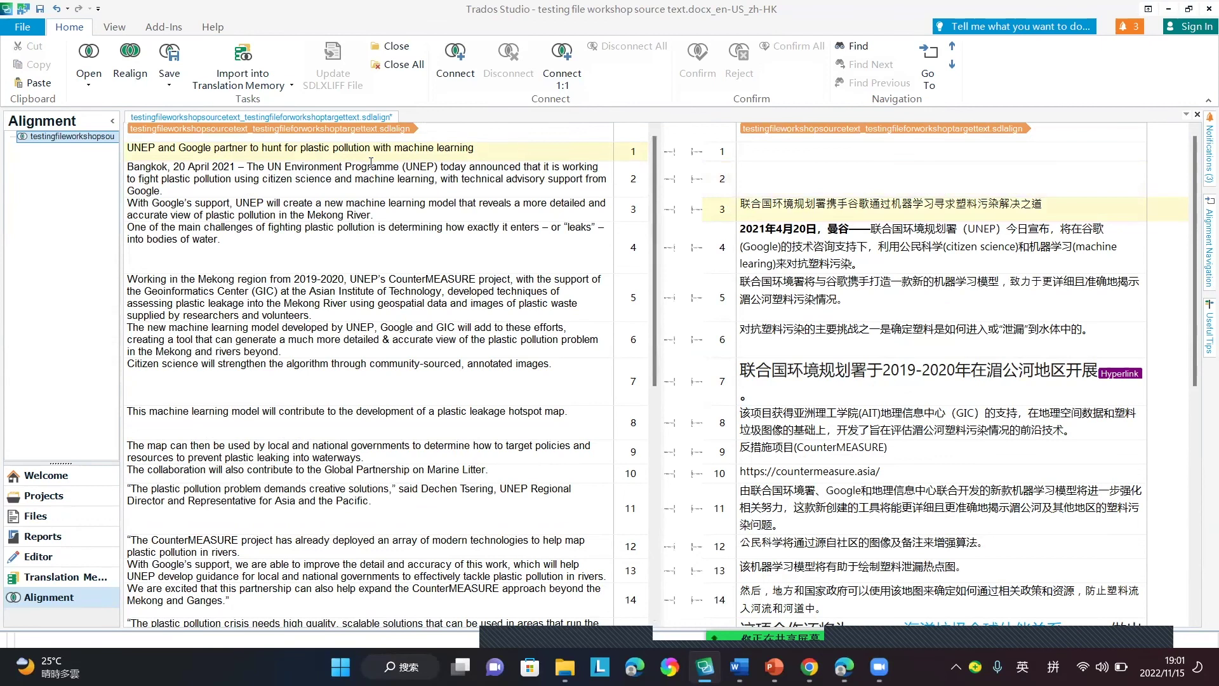
pyautogui.click(452, 73)
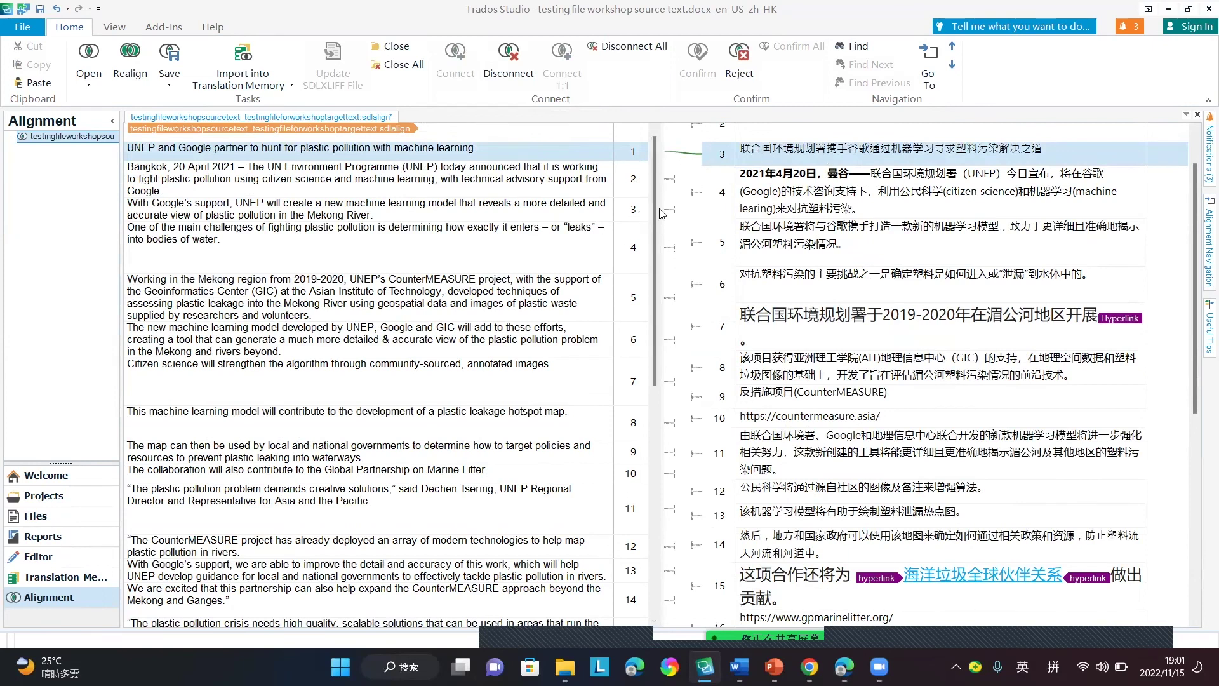
pyautogui.scroll(-10, 654, 218)
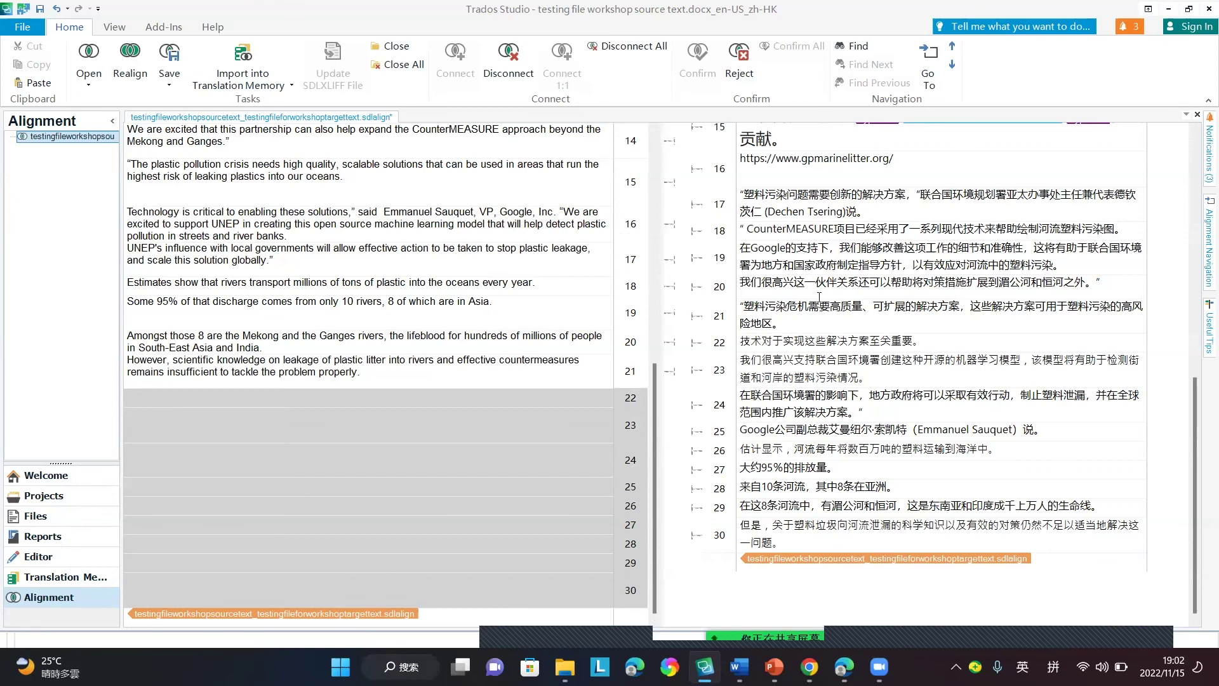
pyautogui.scroll(10, 626, 366)
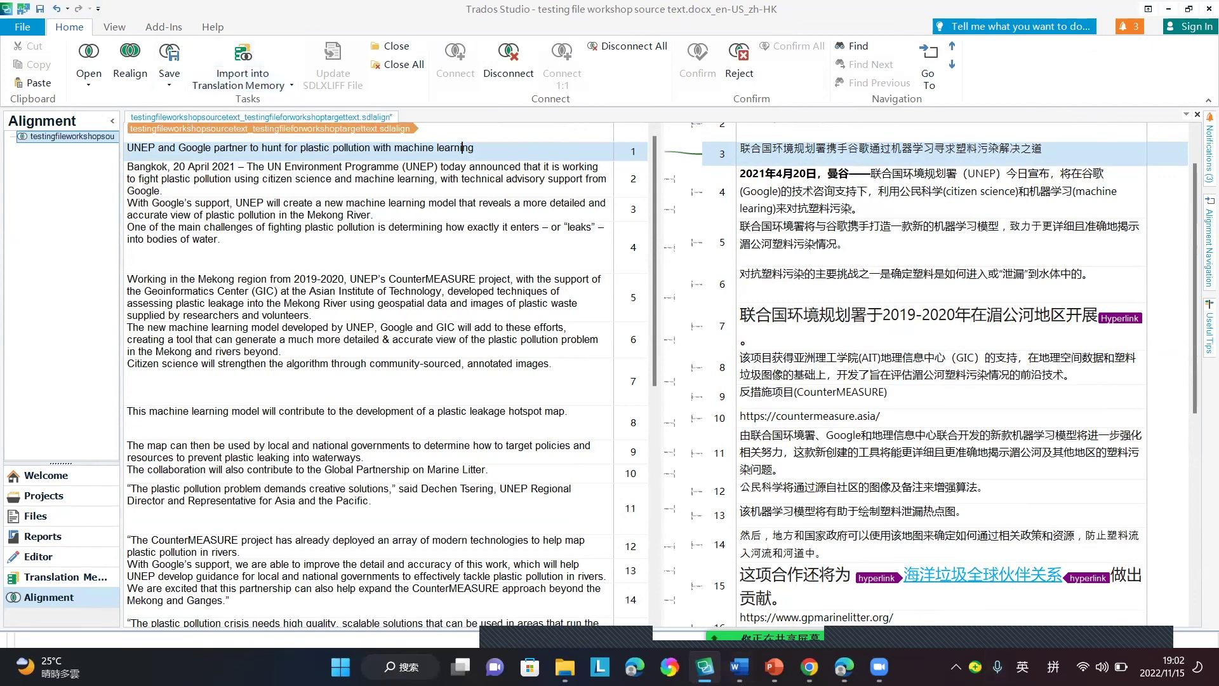
# Step: Switch to the PowerPoint presentation "Workshop Introduction to Trados Studio" and present its last slide, "The End", full screen
pyautogui.moveTo(774, 666)
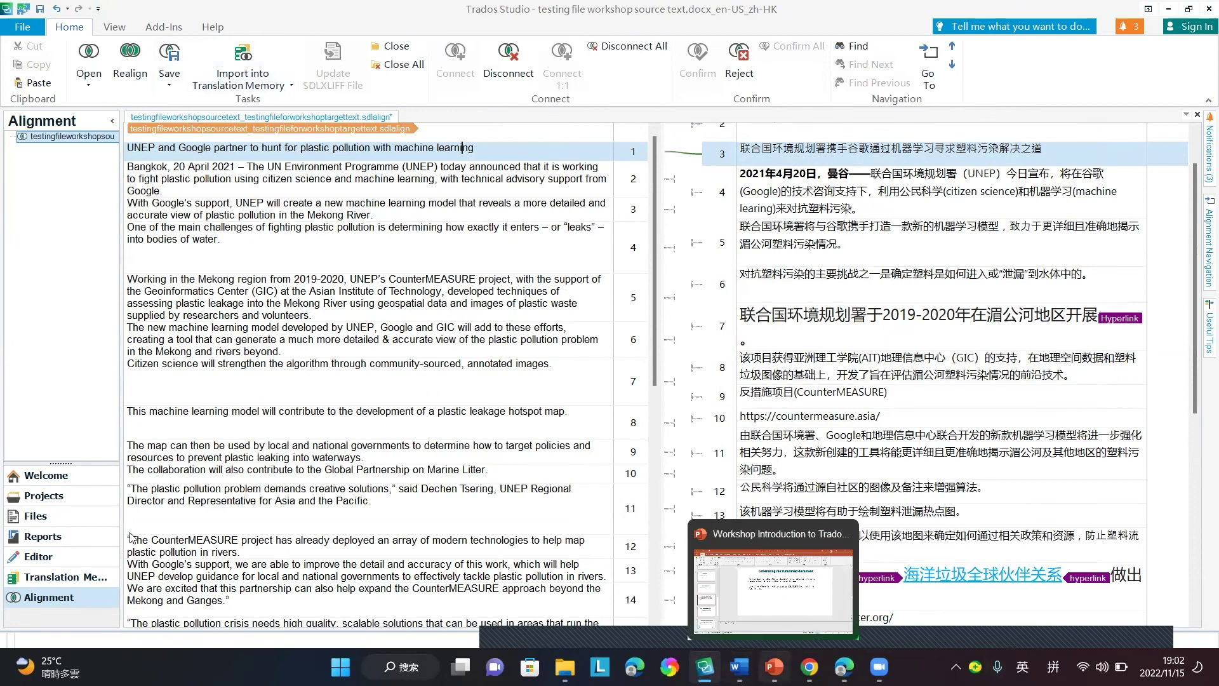
pyautogui.hotkey('alt', 'Tab')
pyautogui.click(128, 566)
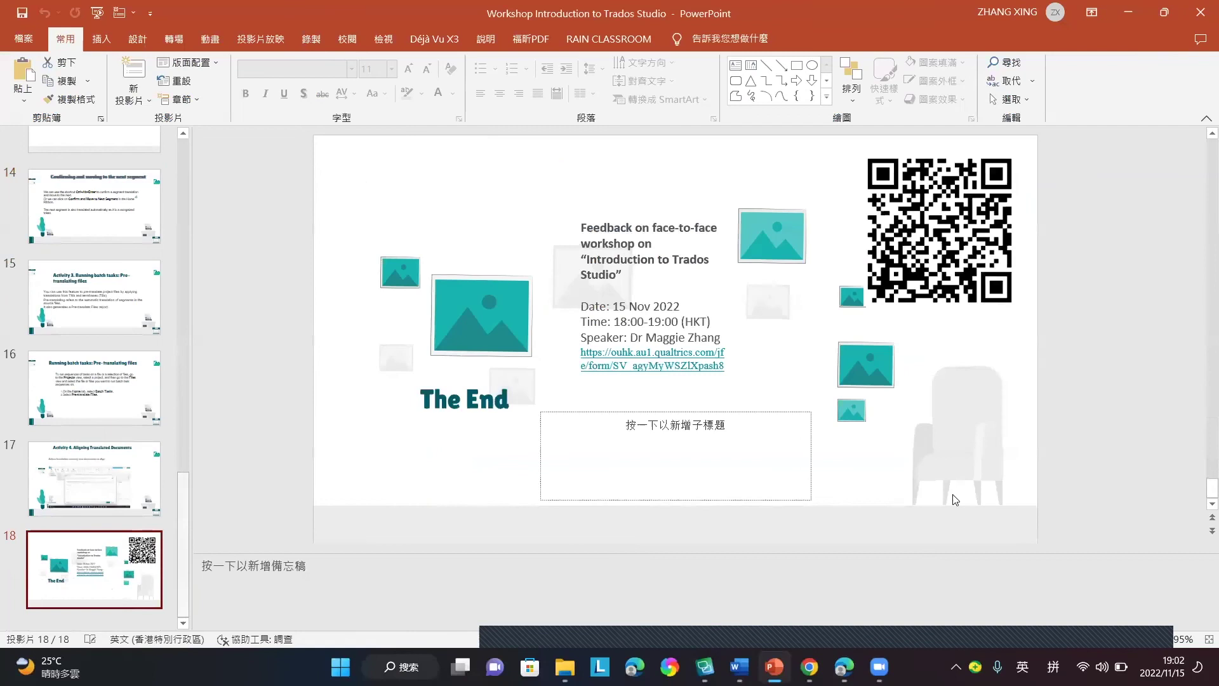
pyautogui.click(1042, 638)
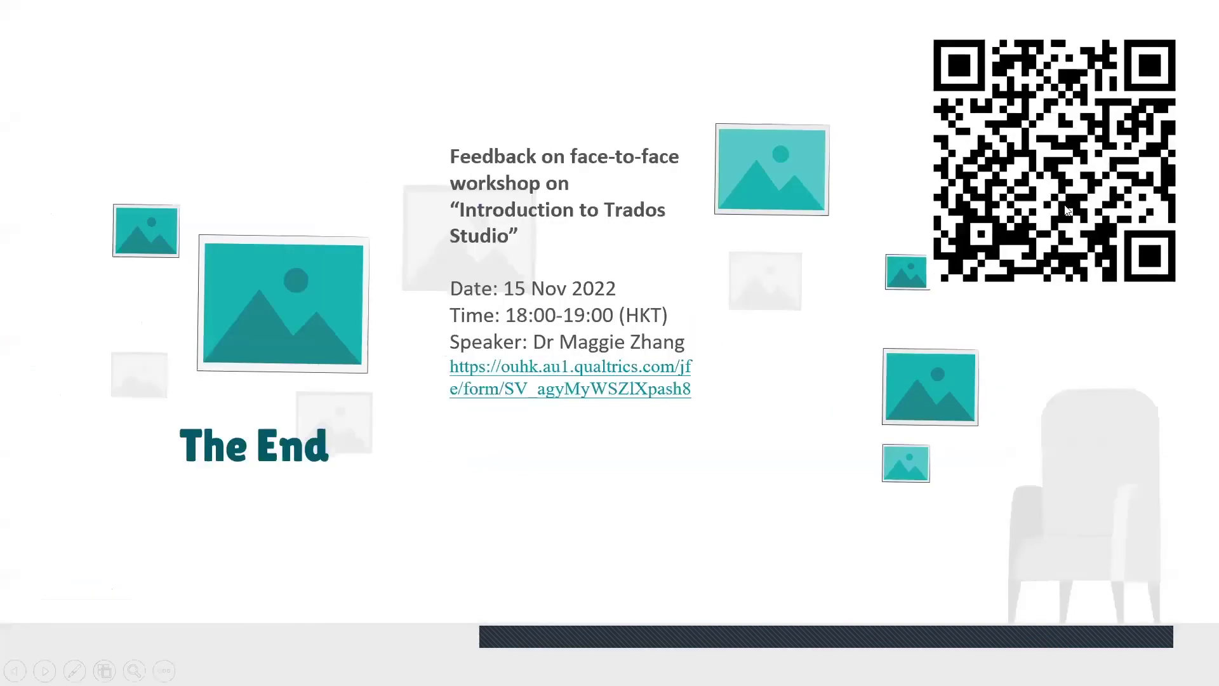